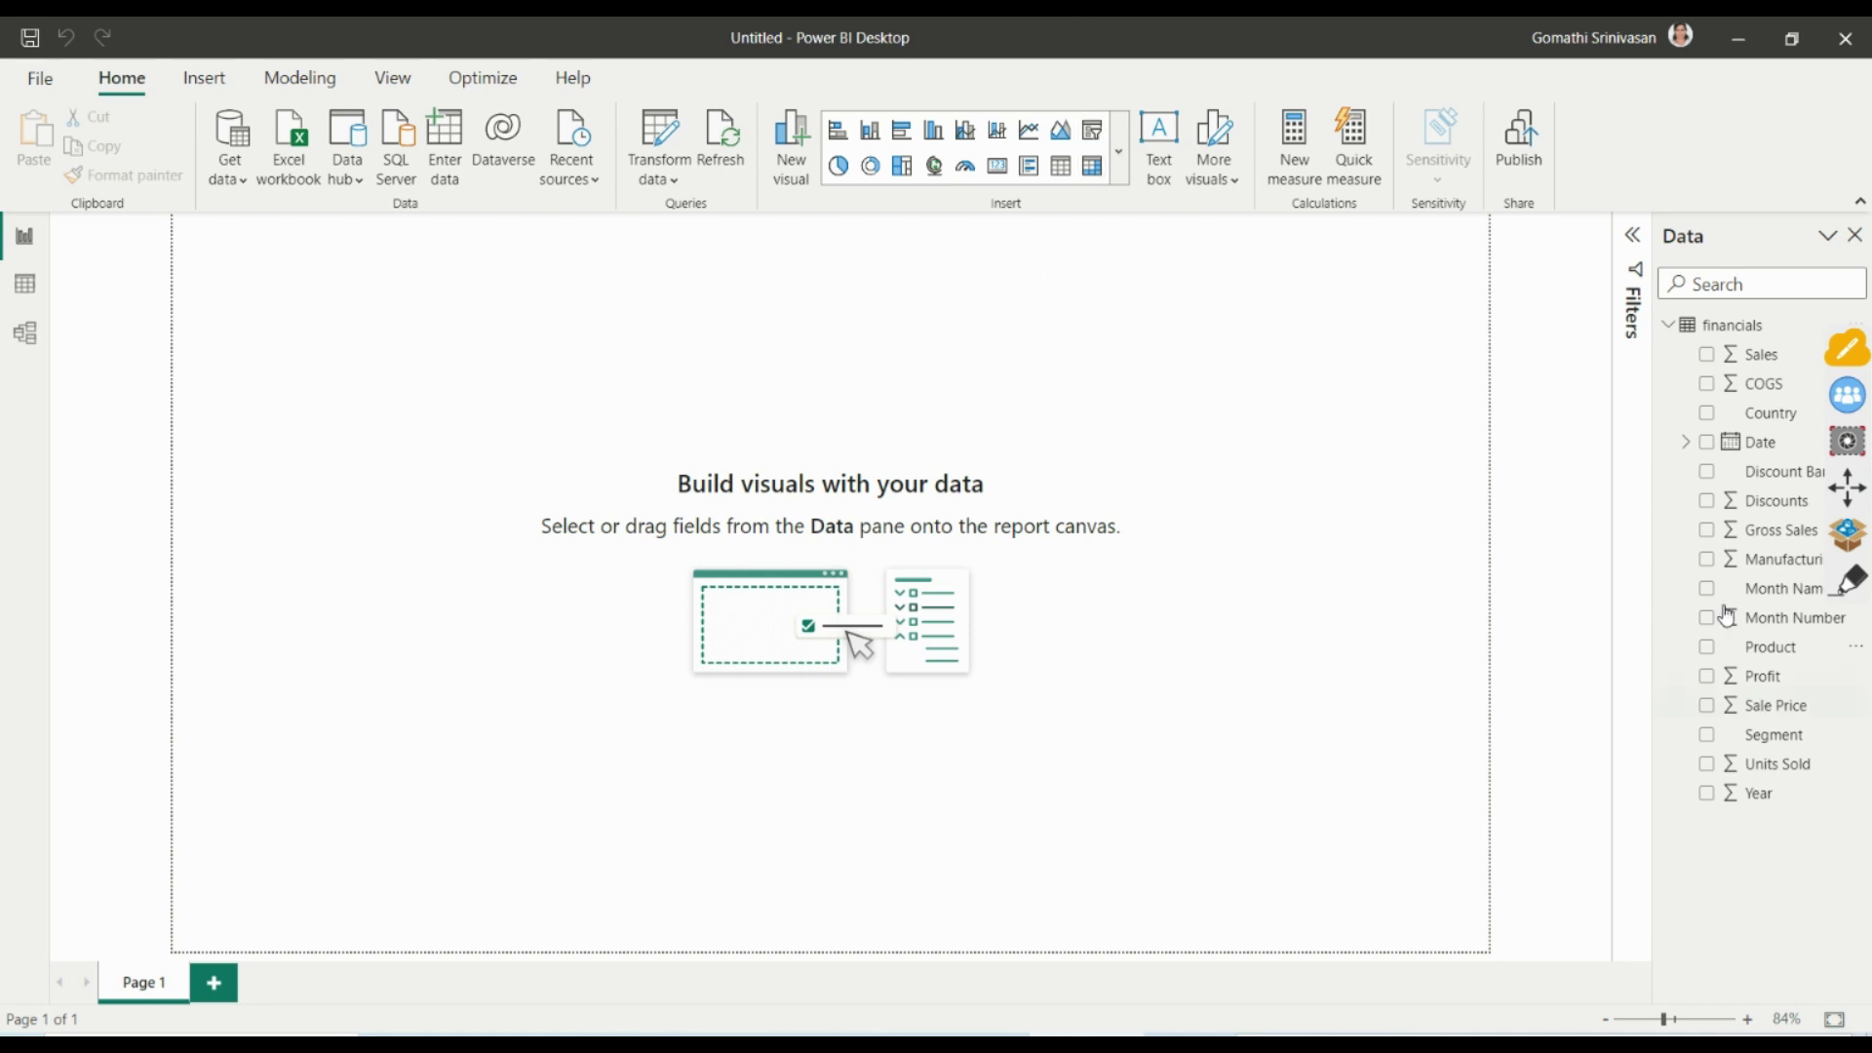
Expand the Home ribbon's visuals gallery to list every visual type, from Bar and column to Table and matrix.
{"action": "left_click", "coordinate": [1849, 581]}
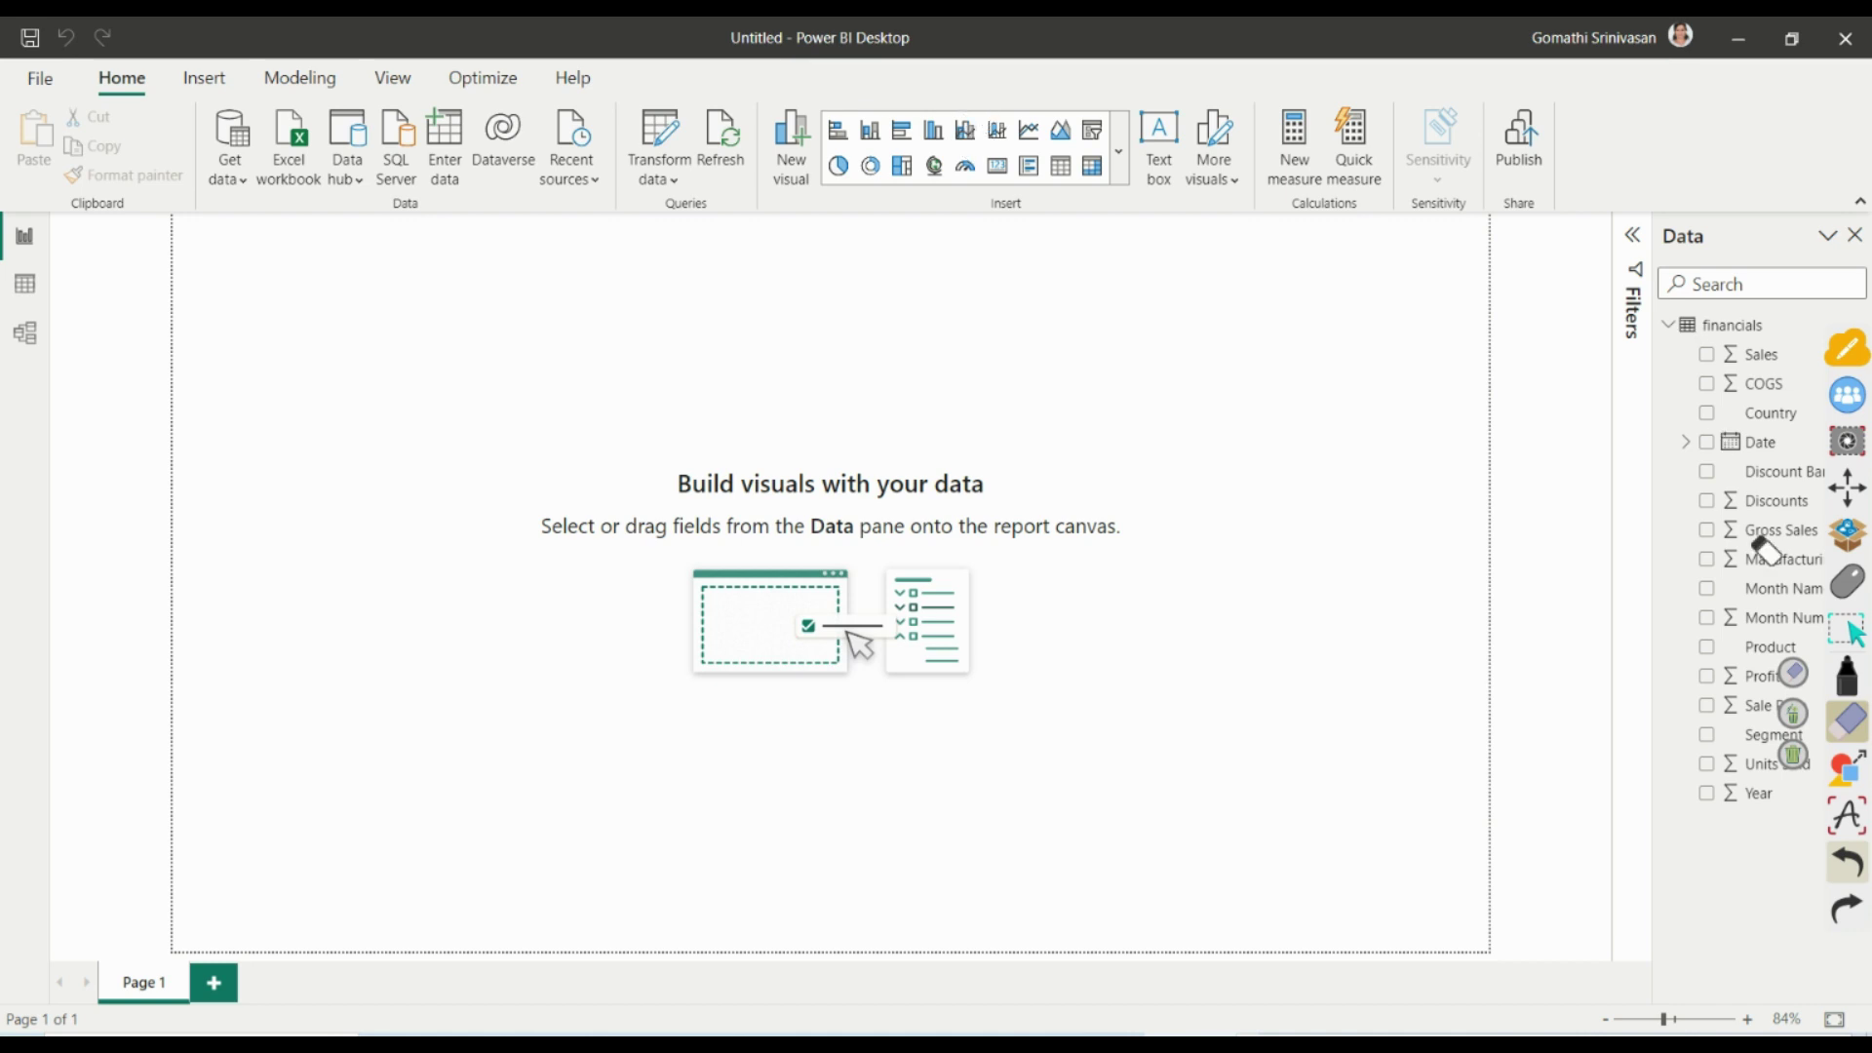
{"action": "left_click", "coordinate": [1847, 675]}
{"action": "mouse_move", "coordinate": [994, 112]}
{"action": "left_mouse_down"}
{"action": "mouse_move", "coordinate": [806, 87]}
{"action": "mouse_move", "coordinate": [765, 136]}
{"action": "mouse_move", "coordinate": [950, 255]}
{"action": "mouse_move", "coordinate": [1130, 192]}
{"action": "mouse_move", "coordinate": [1103, 90]}
{"action": "mouse_move", "coordinate": [805, 77]}
{"action": "left_mouse_up"}
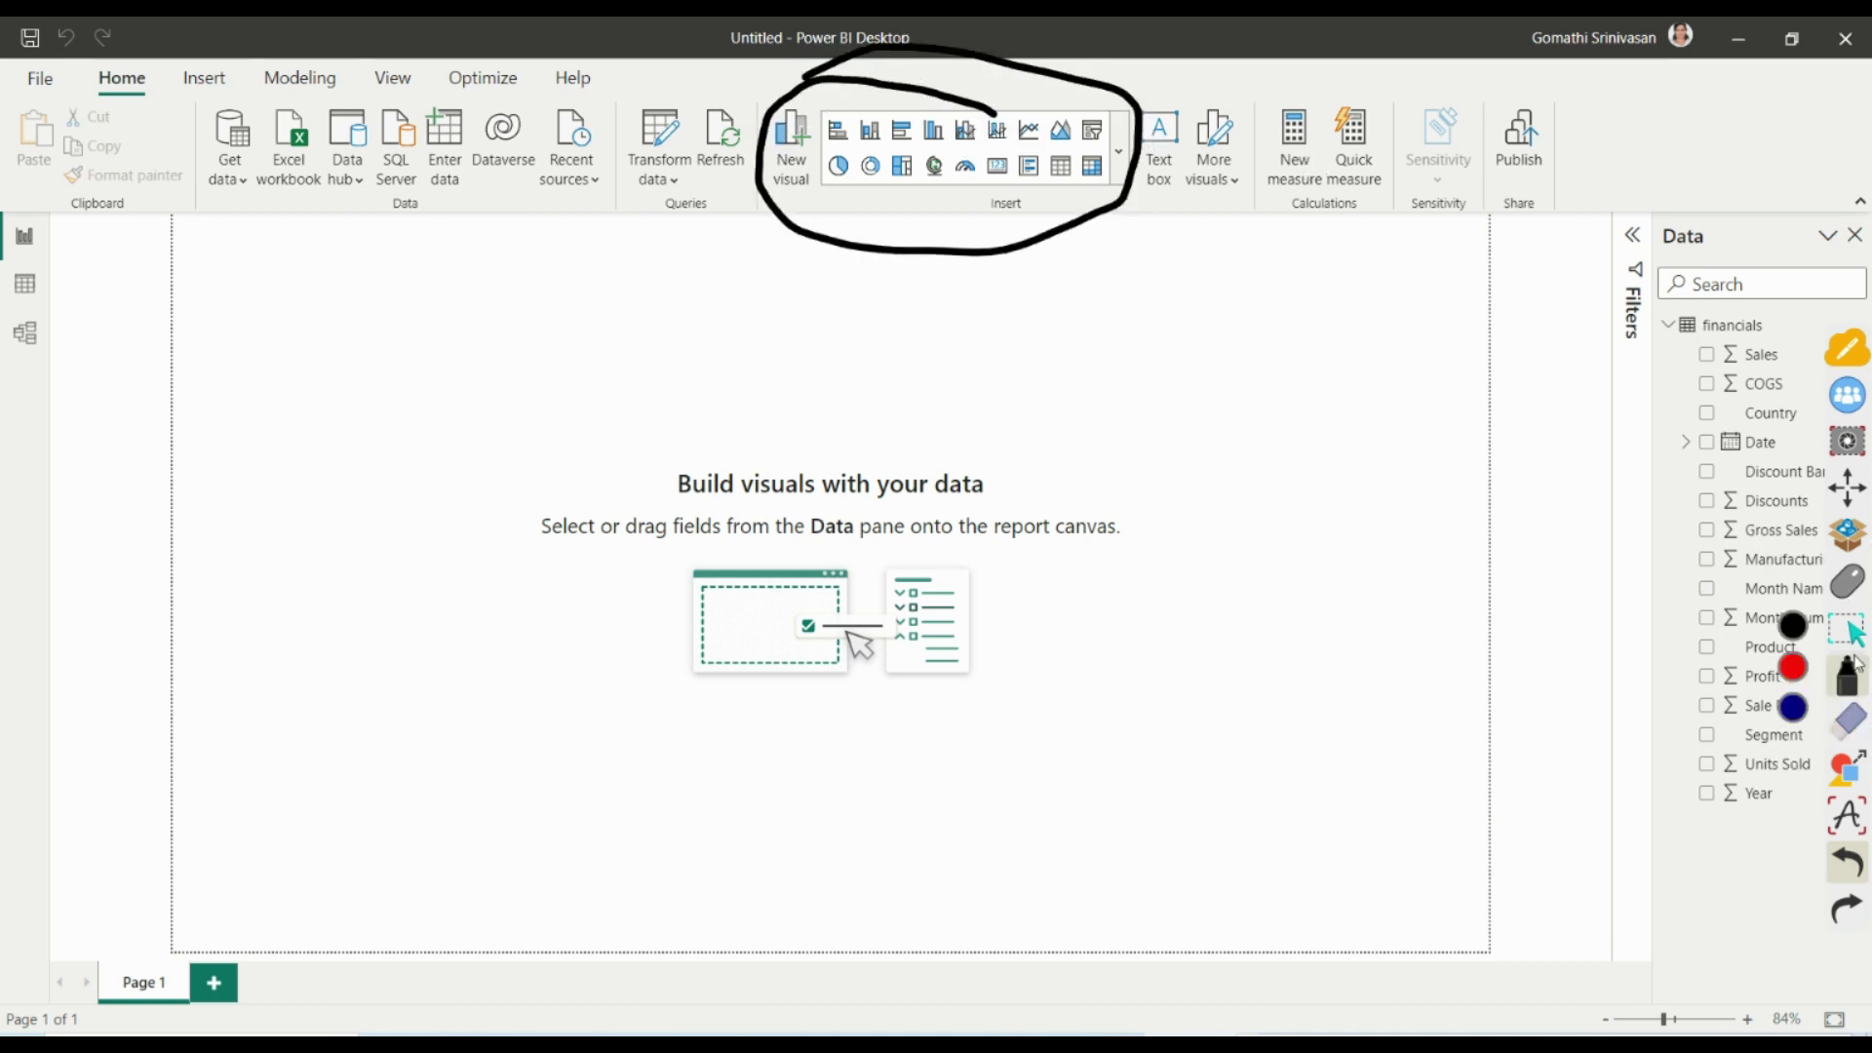
{"action": "left_click", "coordinate": [1849, 721]}
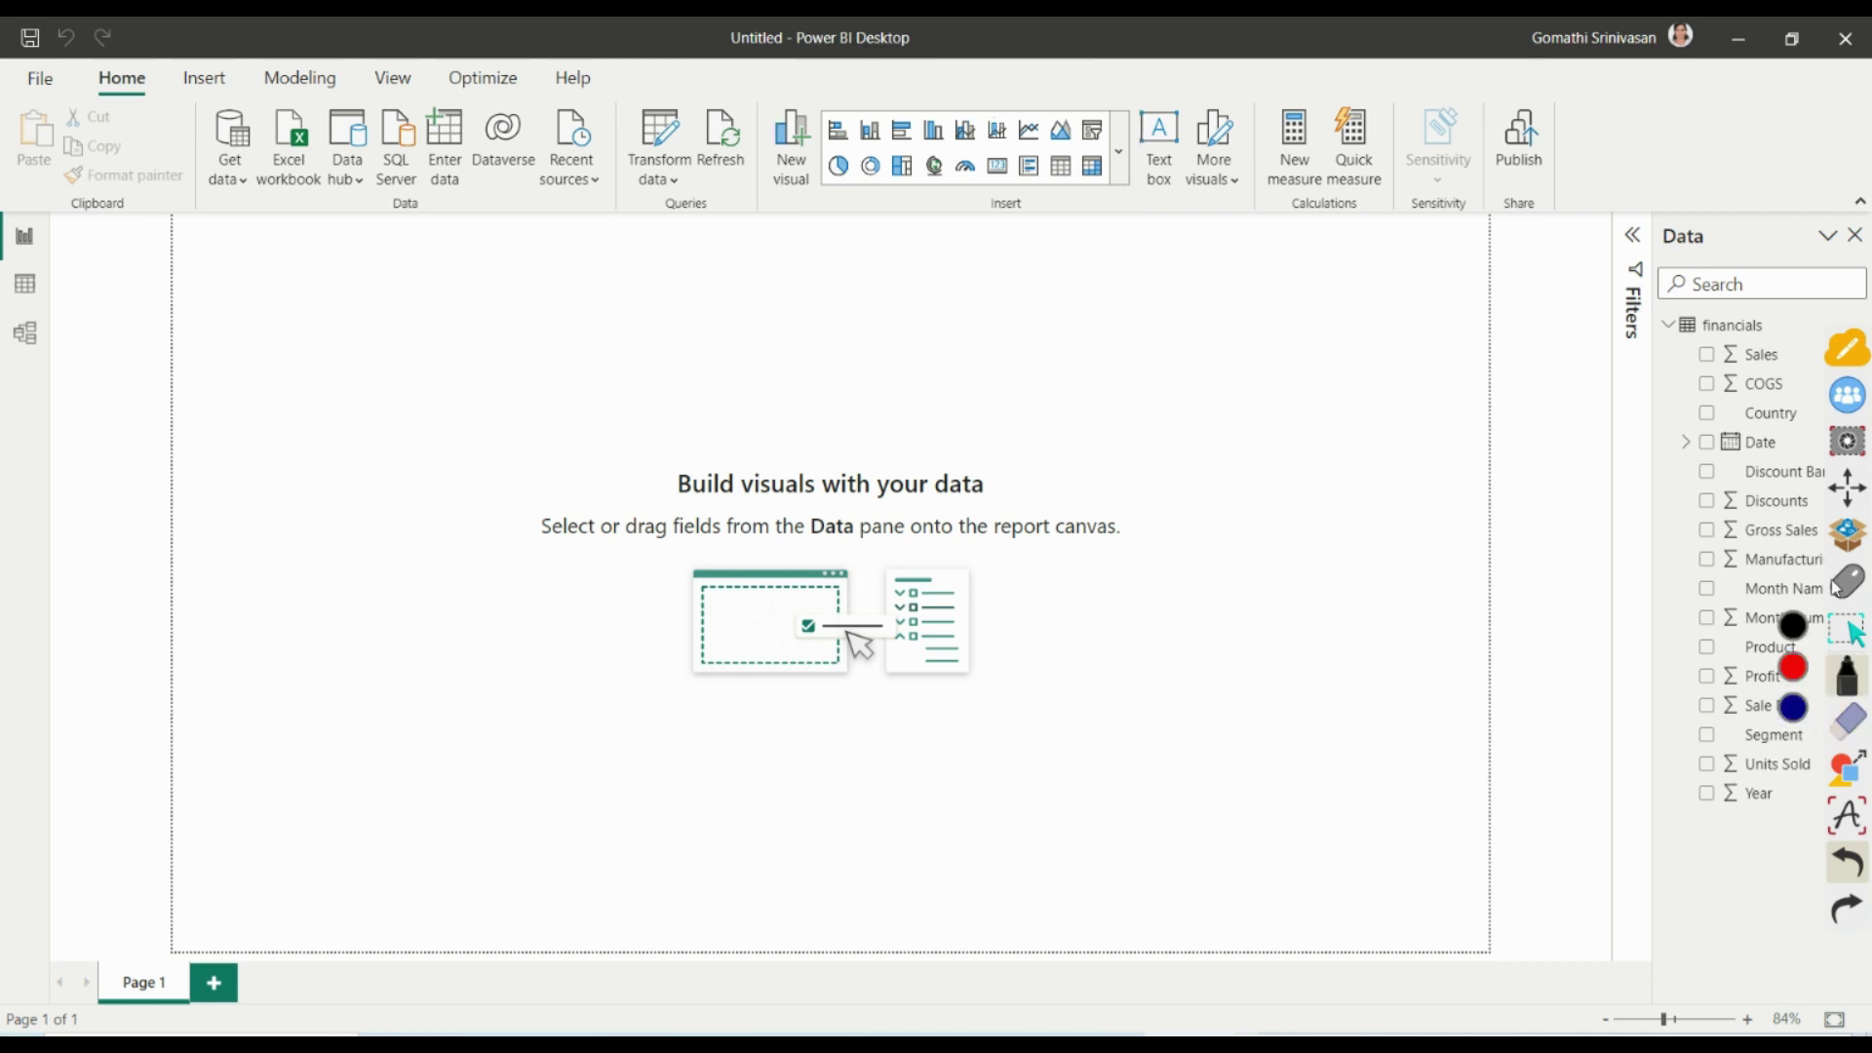
{"action": "left_click", "coordinate": [1123, 179]}
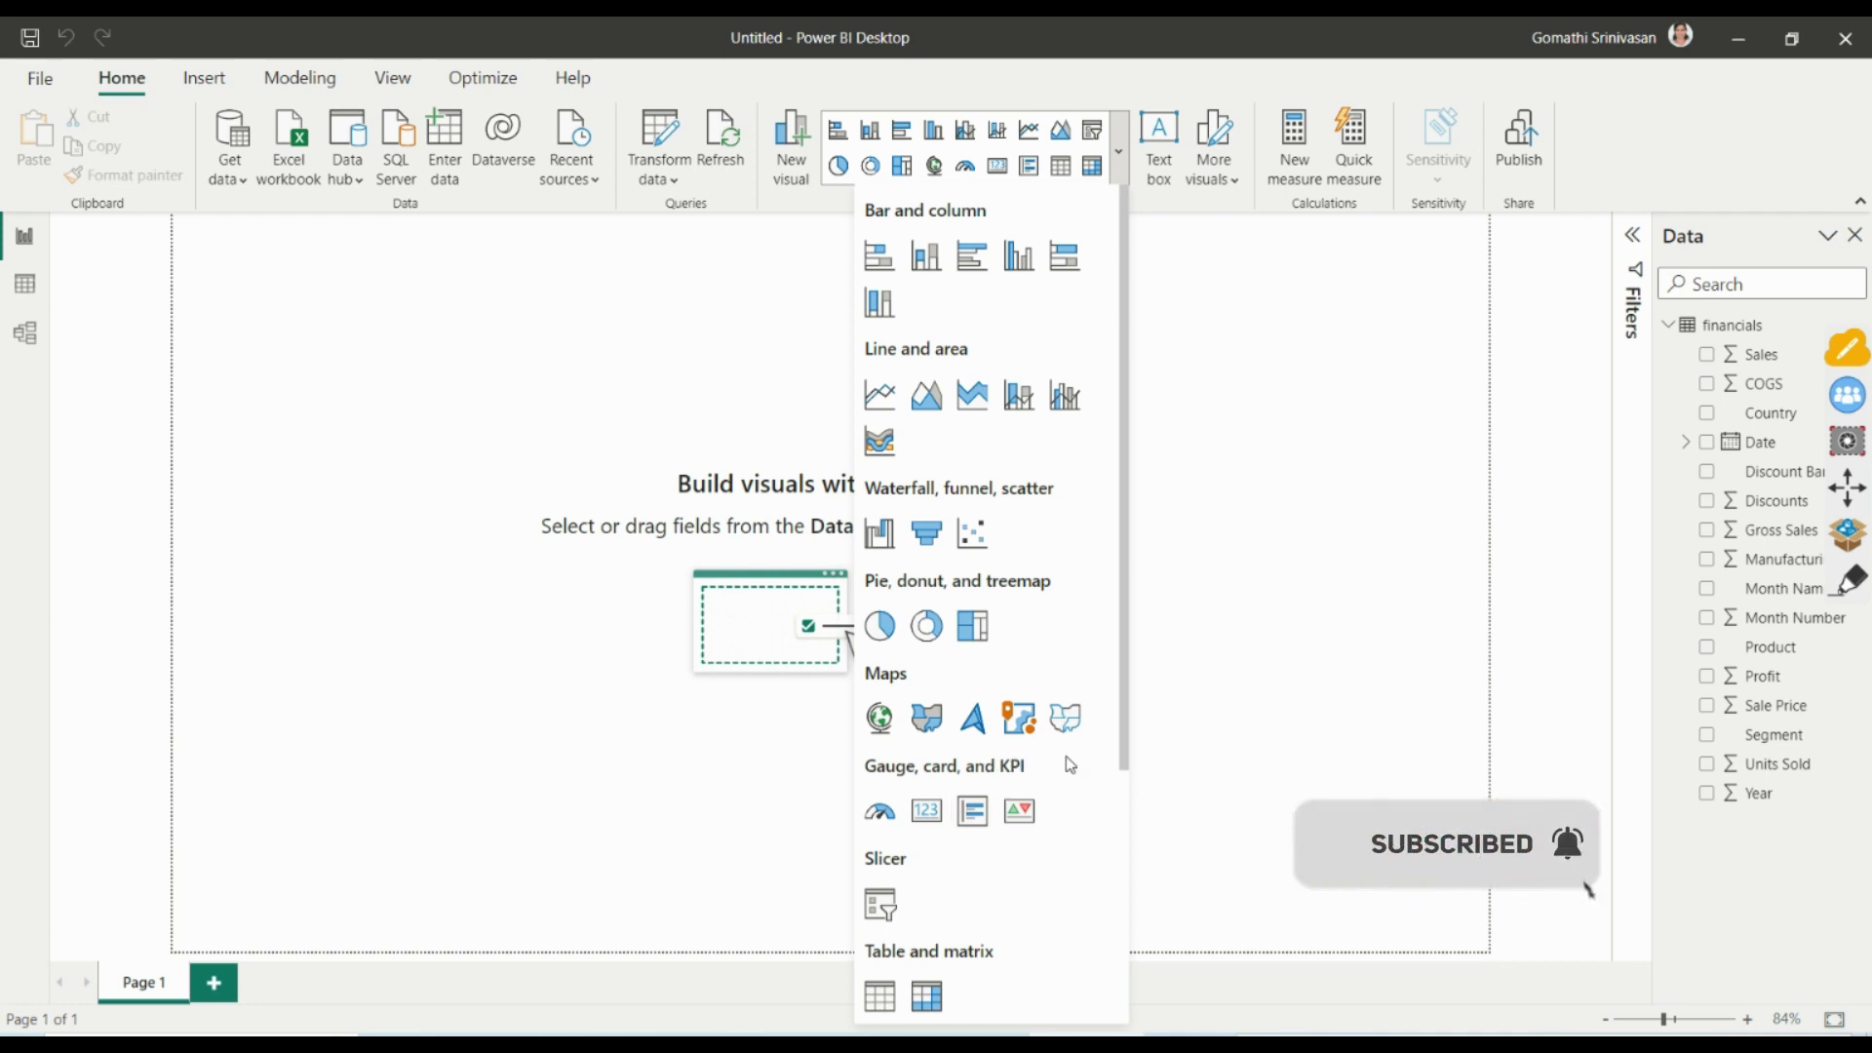
Insert a Card showing Sum of Sales (118.73M), then shrink it and nudge it near the top-left.
{"action": "left_click", "coordinate": [926, 811]}
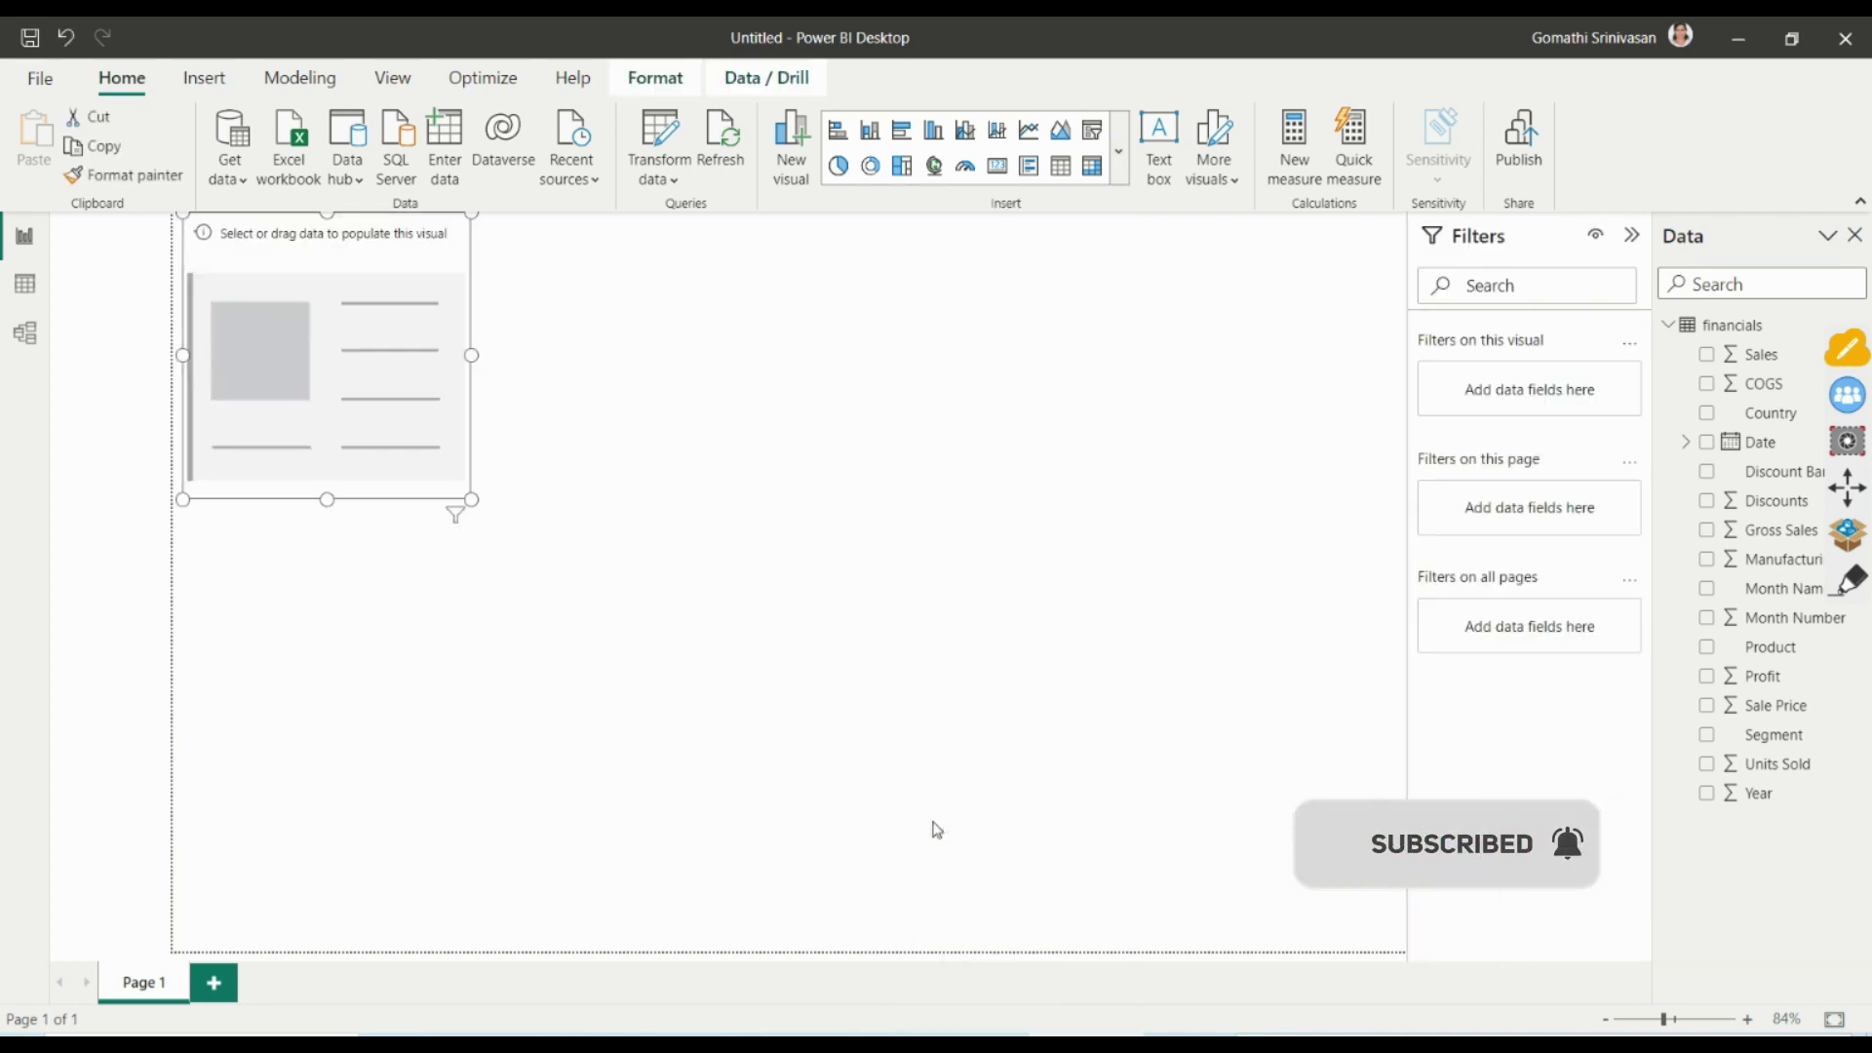
{"action": "left_click_drag", "start_coordinate": [370, 505], "coordinate": [450, 407]}
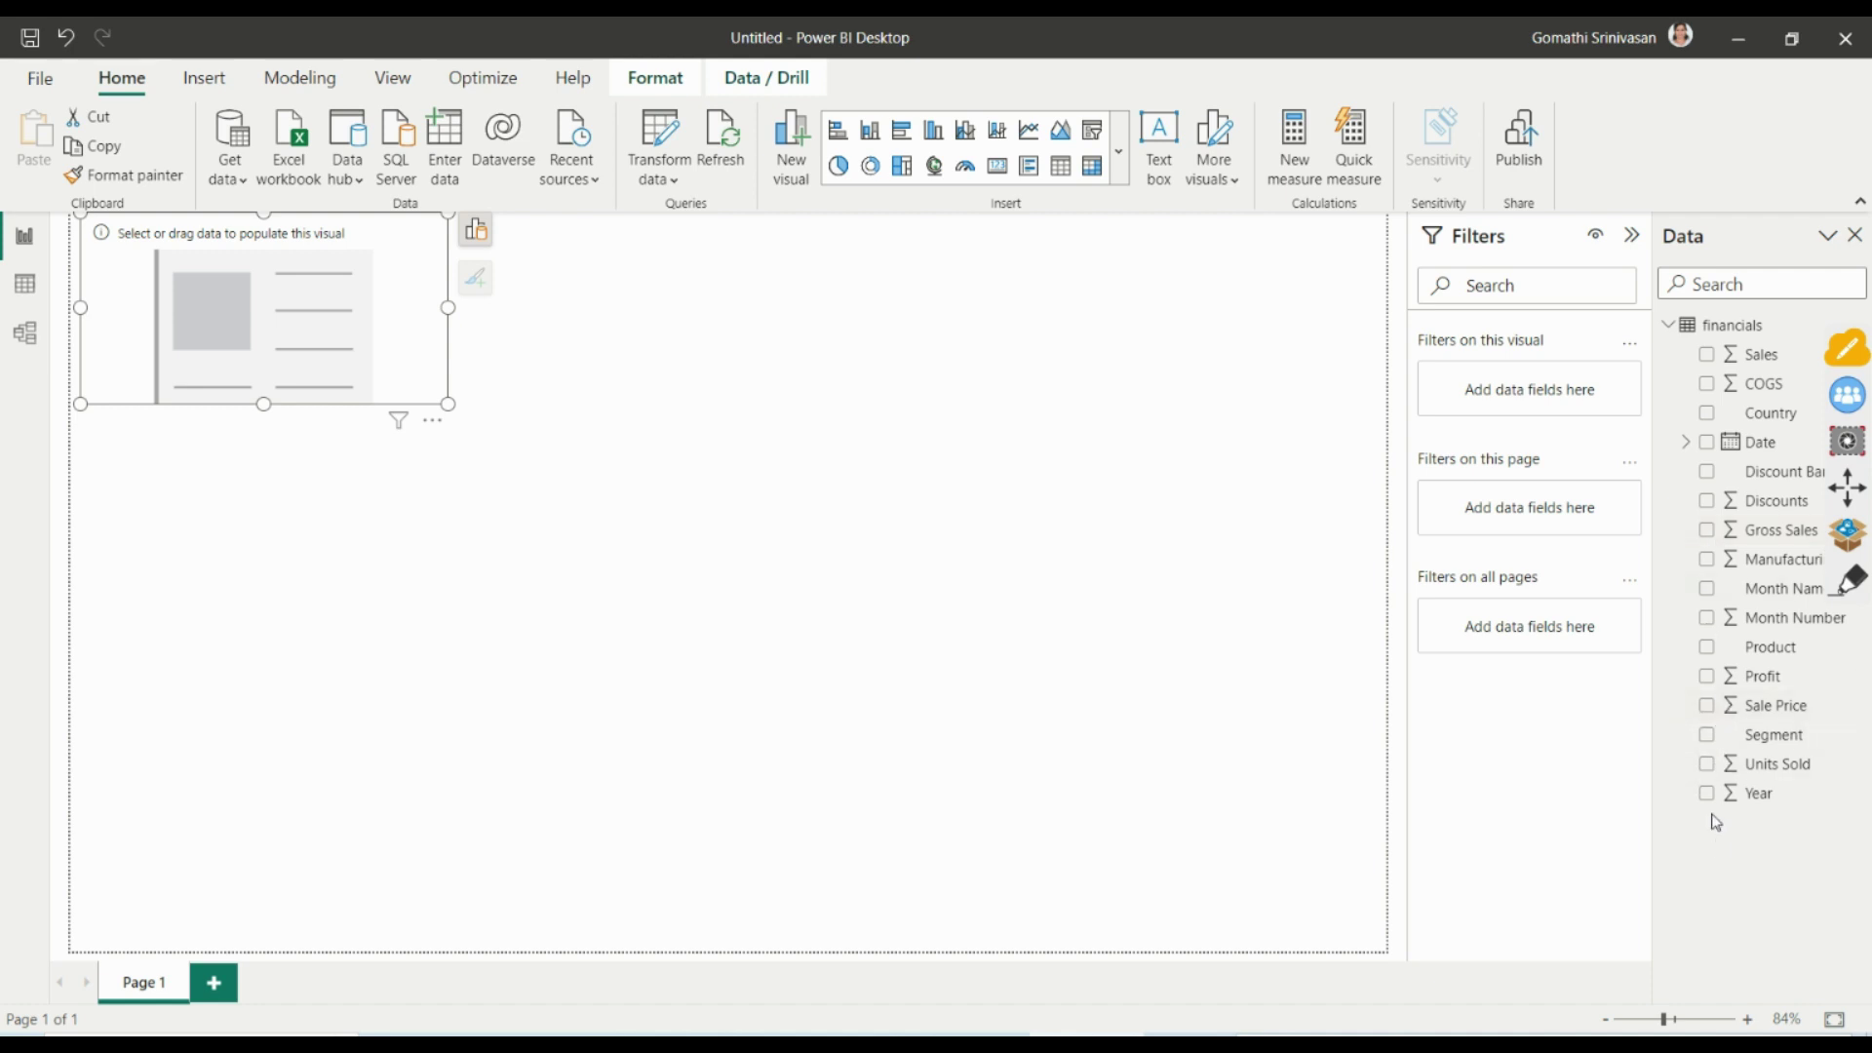
{"action": "left_click", "coordinate": [1707, 365]}
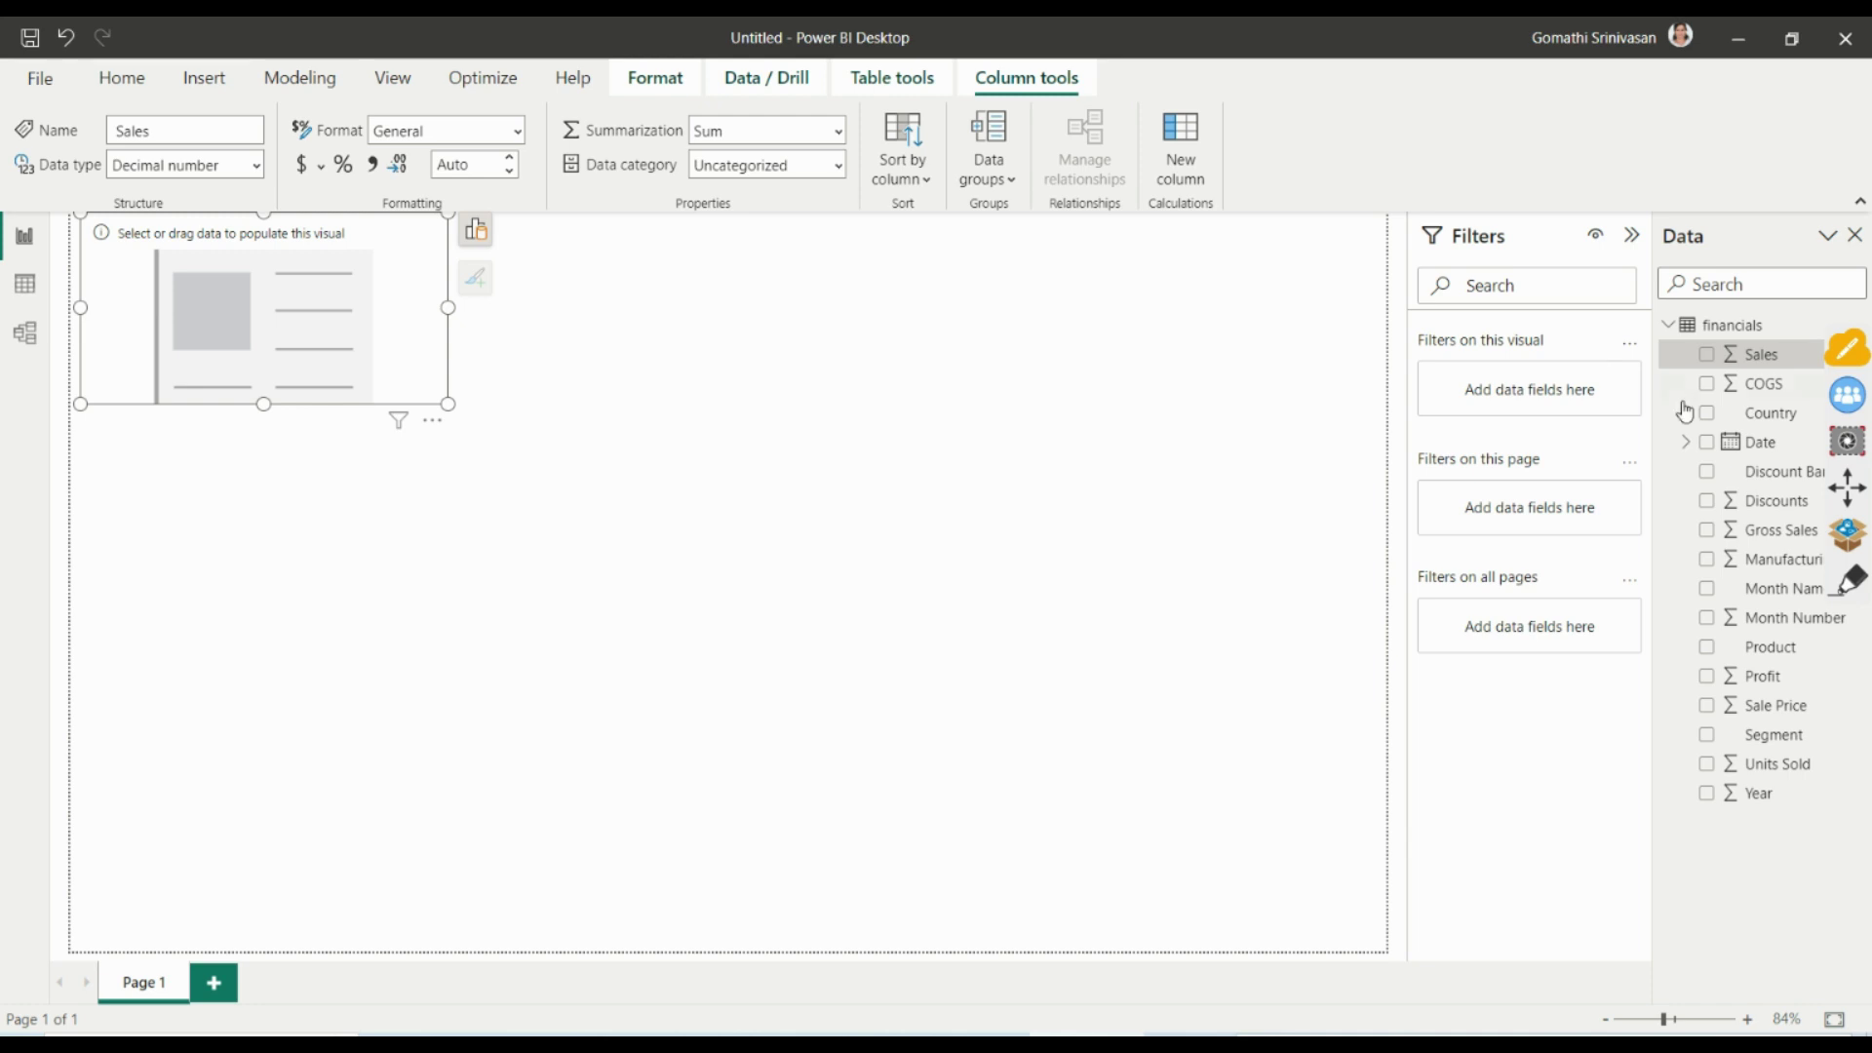
{"action": "left_click", "coordinate": [1707, 354]}
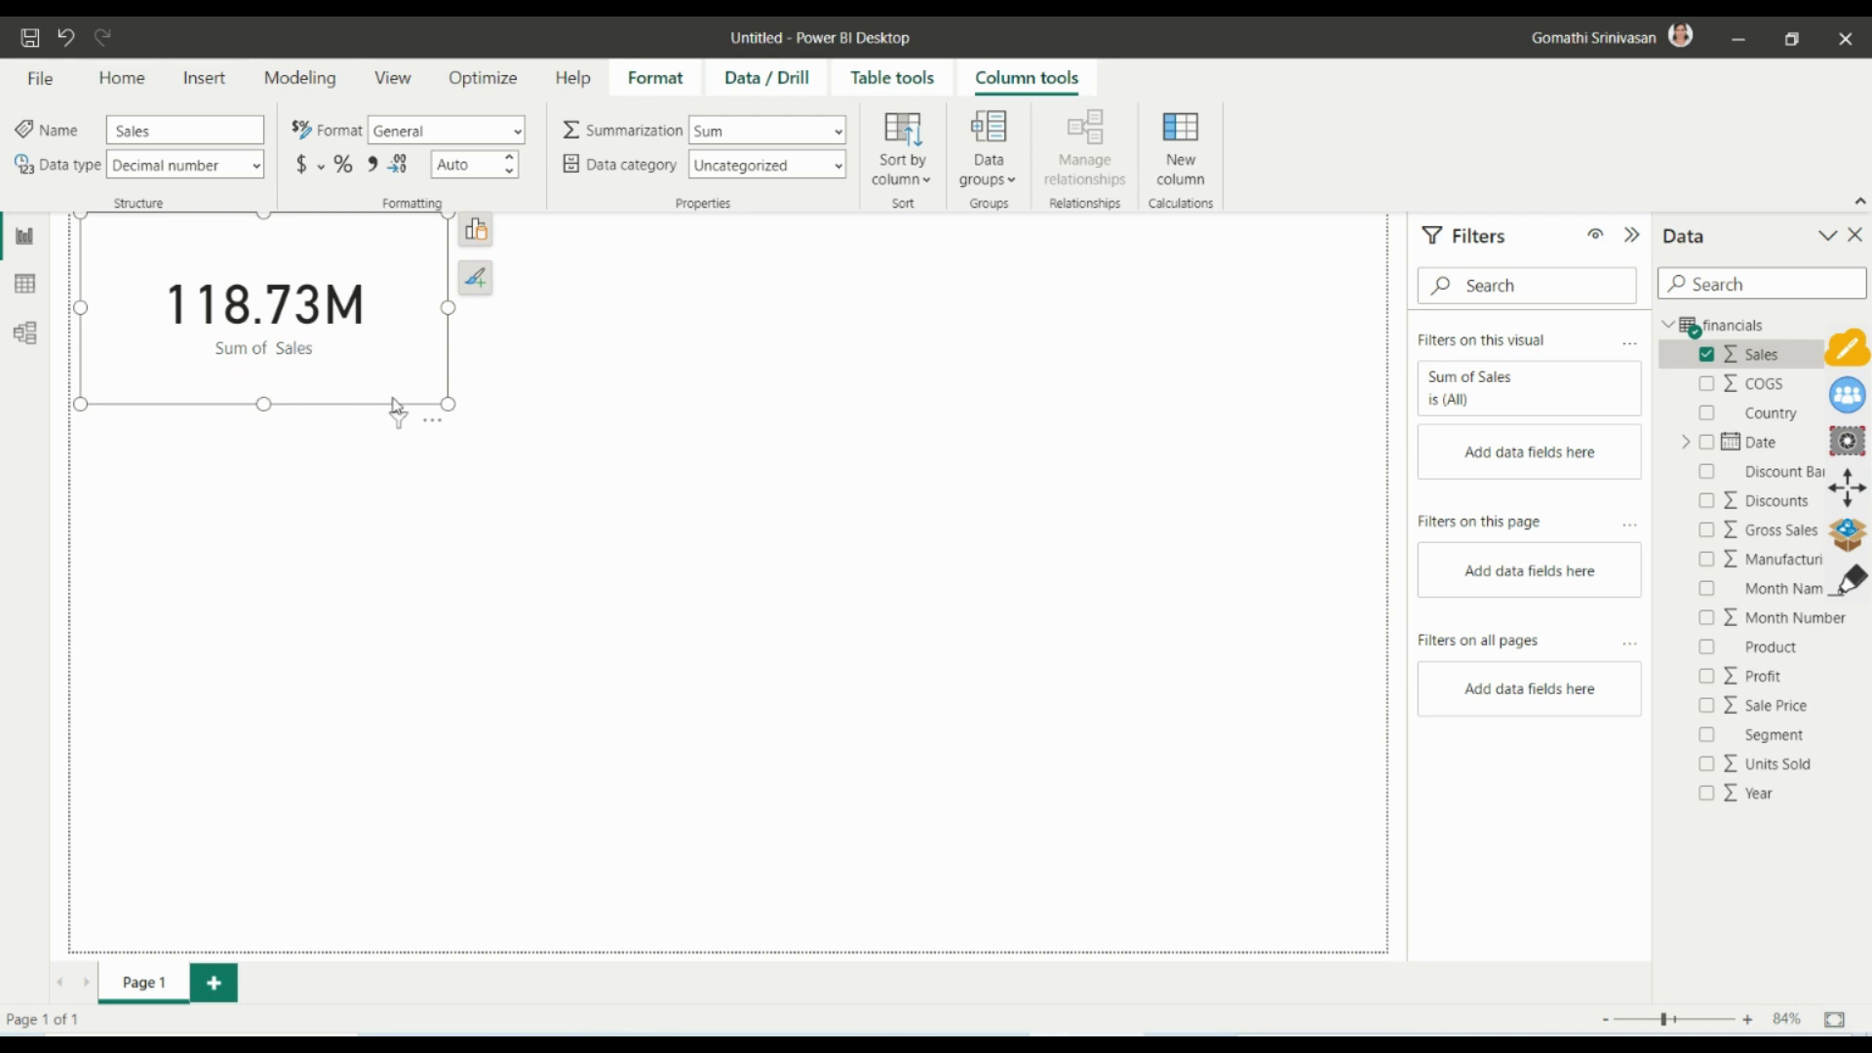
{"action": "left_click_drag", "start_coordinate": [449, 404], "coordinate": [367, 366]}
{"action": "left_click_drag", "start_coordinate": [219, 245], "coordinate": [228, 276]}
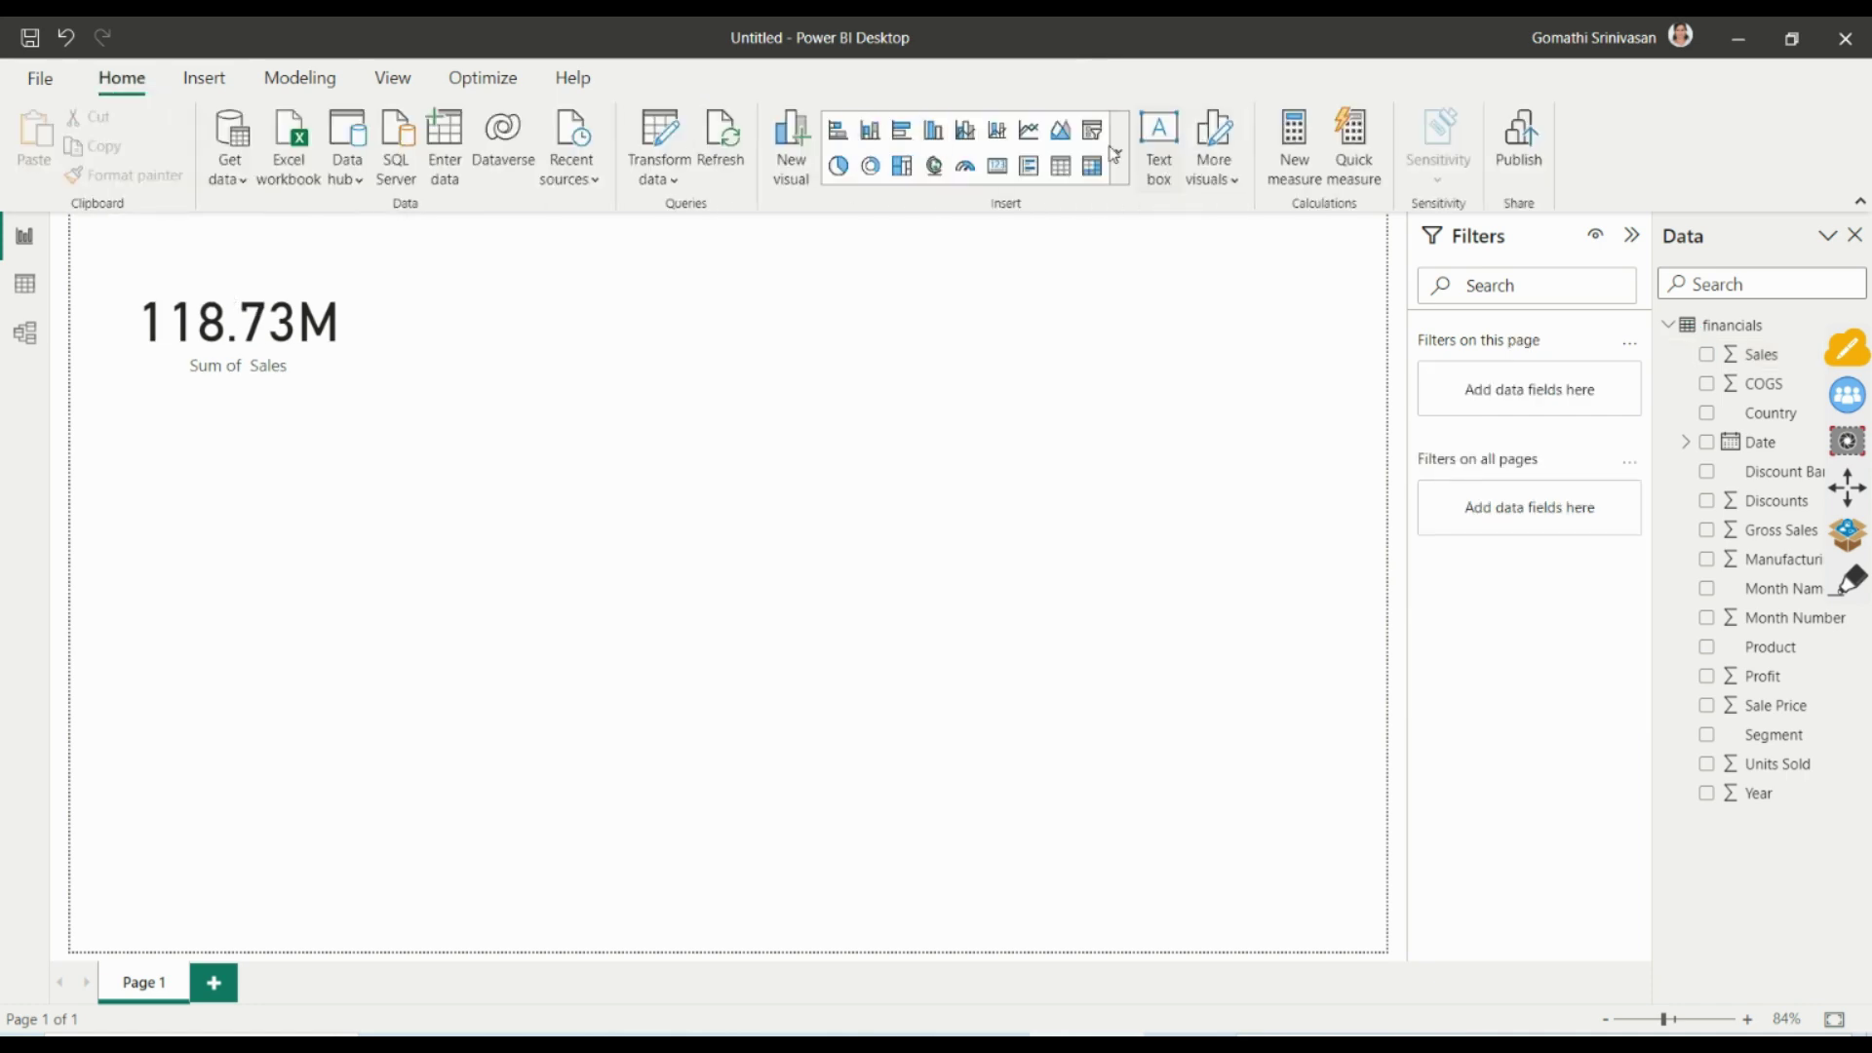
Insert a second Card showing Sum of Profit (16.89M) and move it beneath the Sales card.
{"action": "left_click", "coordinate": [1118, 151]}
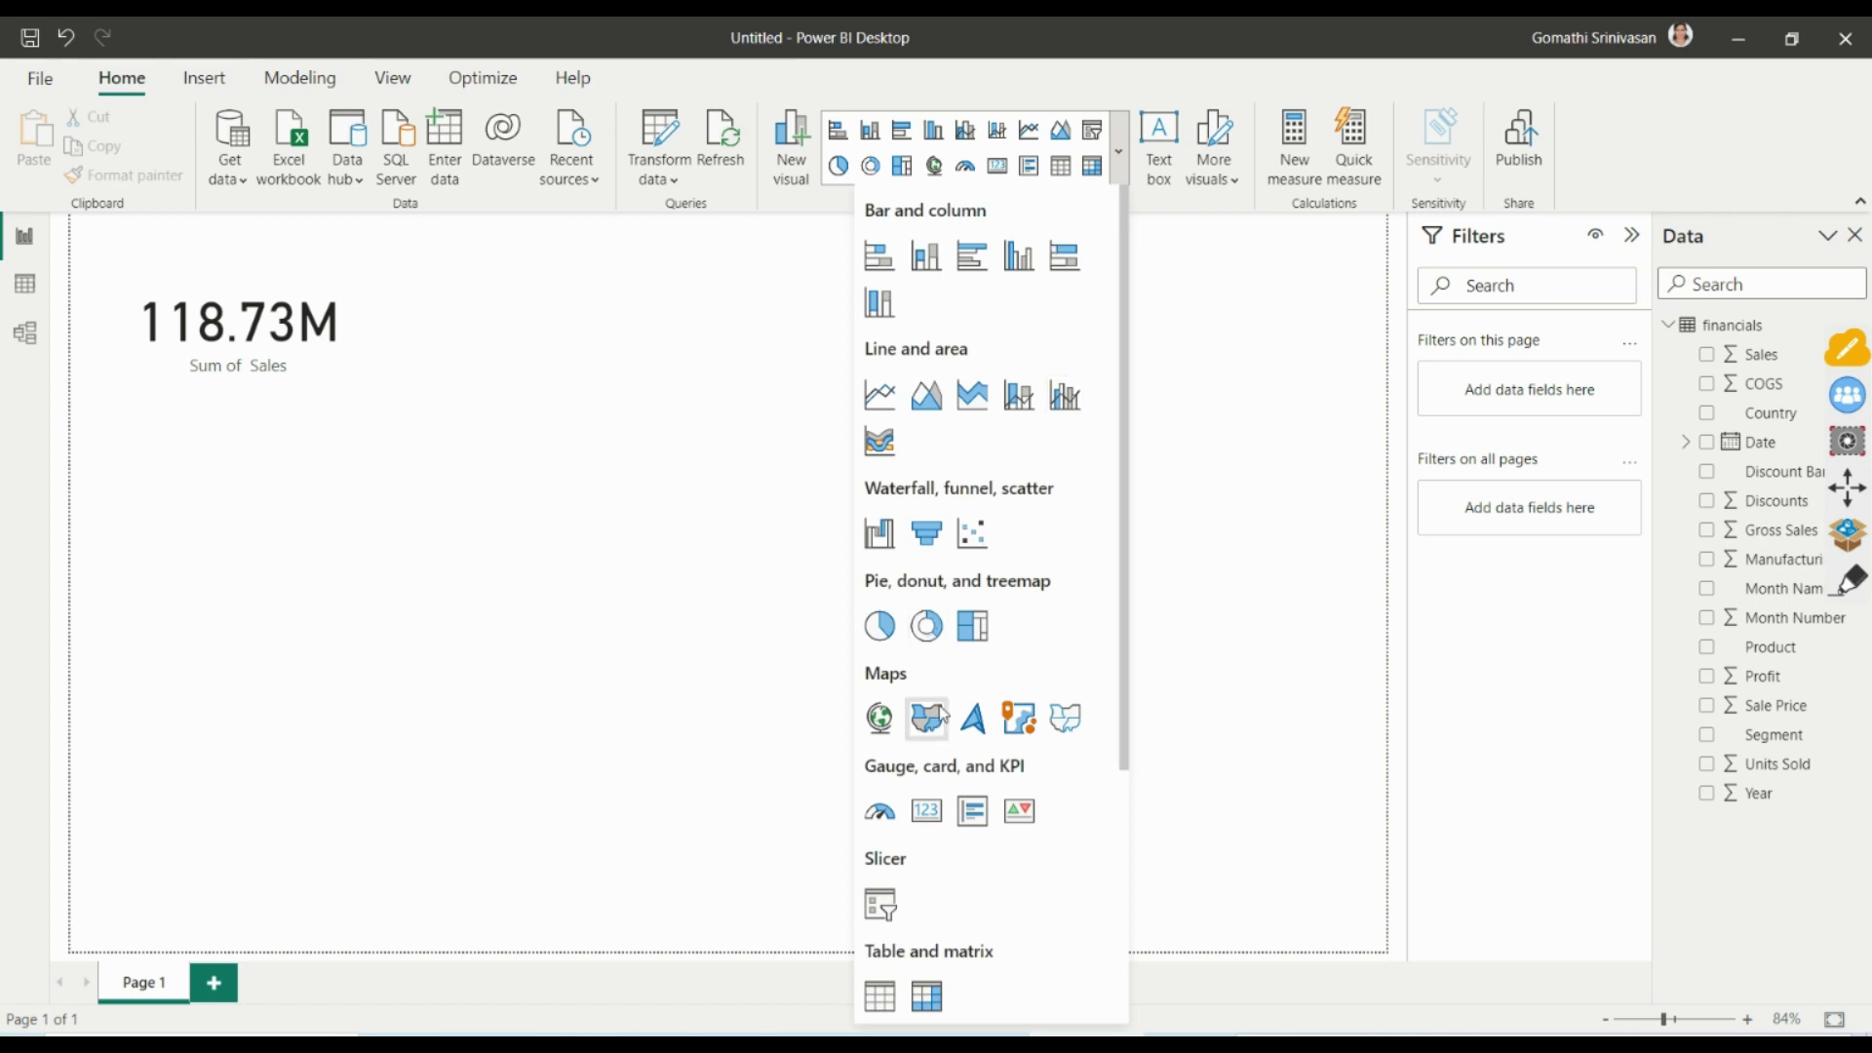
{"action": "left_click", "coordinate": [926, 810]}
{"action": "left_click_drag", "start_coordinate": [304, 487], "coordinate": [650, 289]}
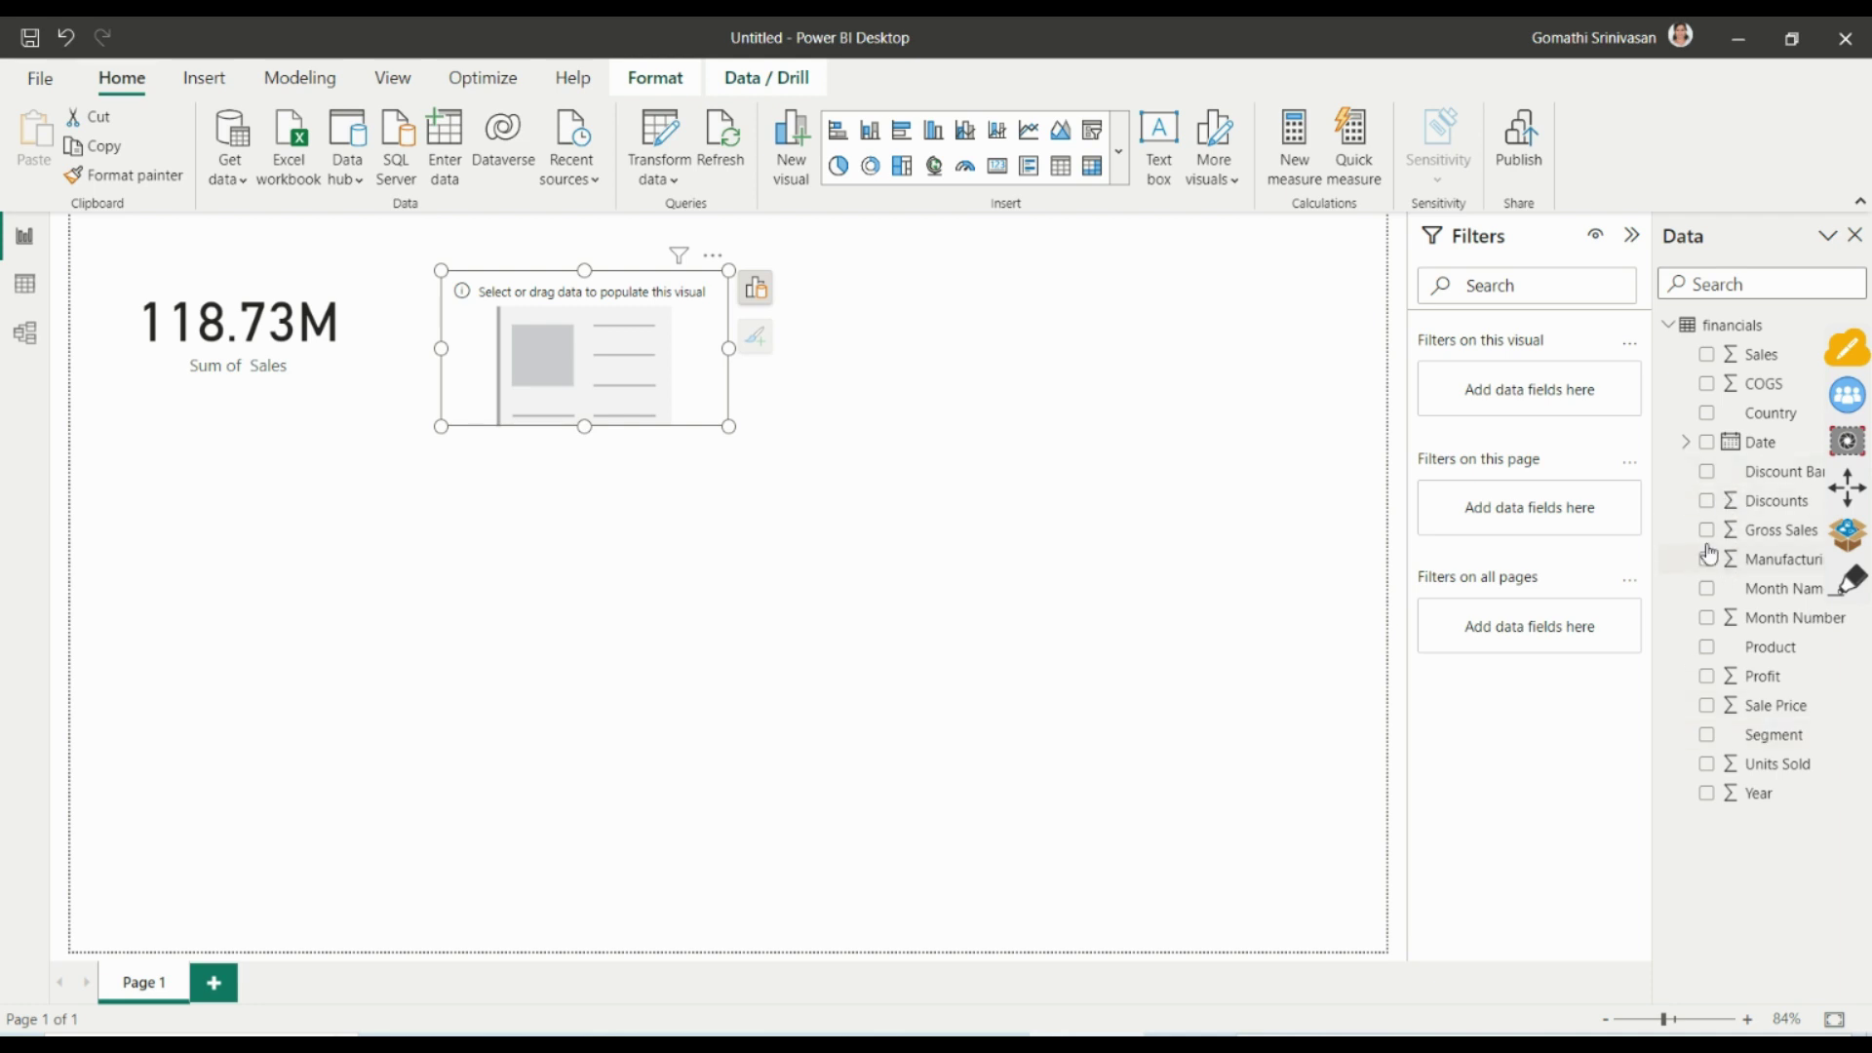
{"action": "left_click", "coordinate": [1707, 676]}
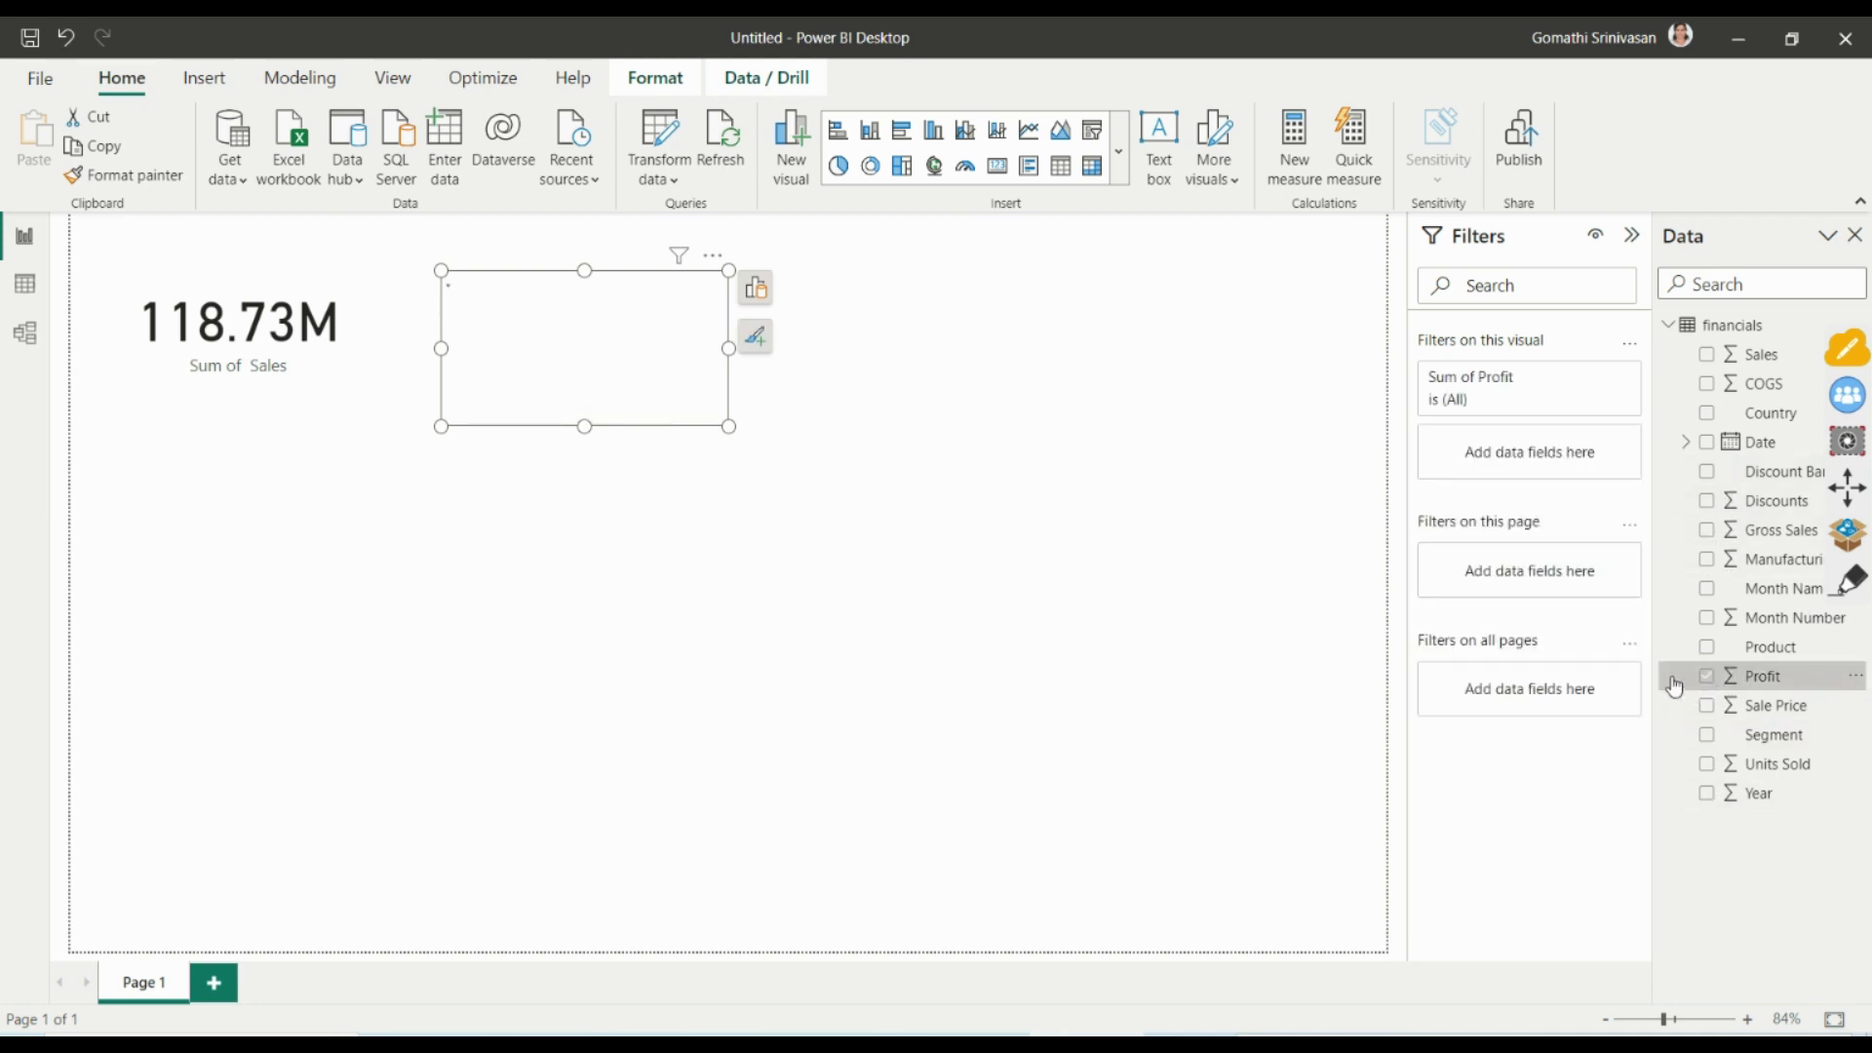
{"action": "left_click_drag", "start_coordinate": [582, 309], "coordinate": [578, 295]}
{"action": "left_click", "coordinate": [415, 395]}
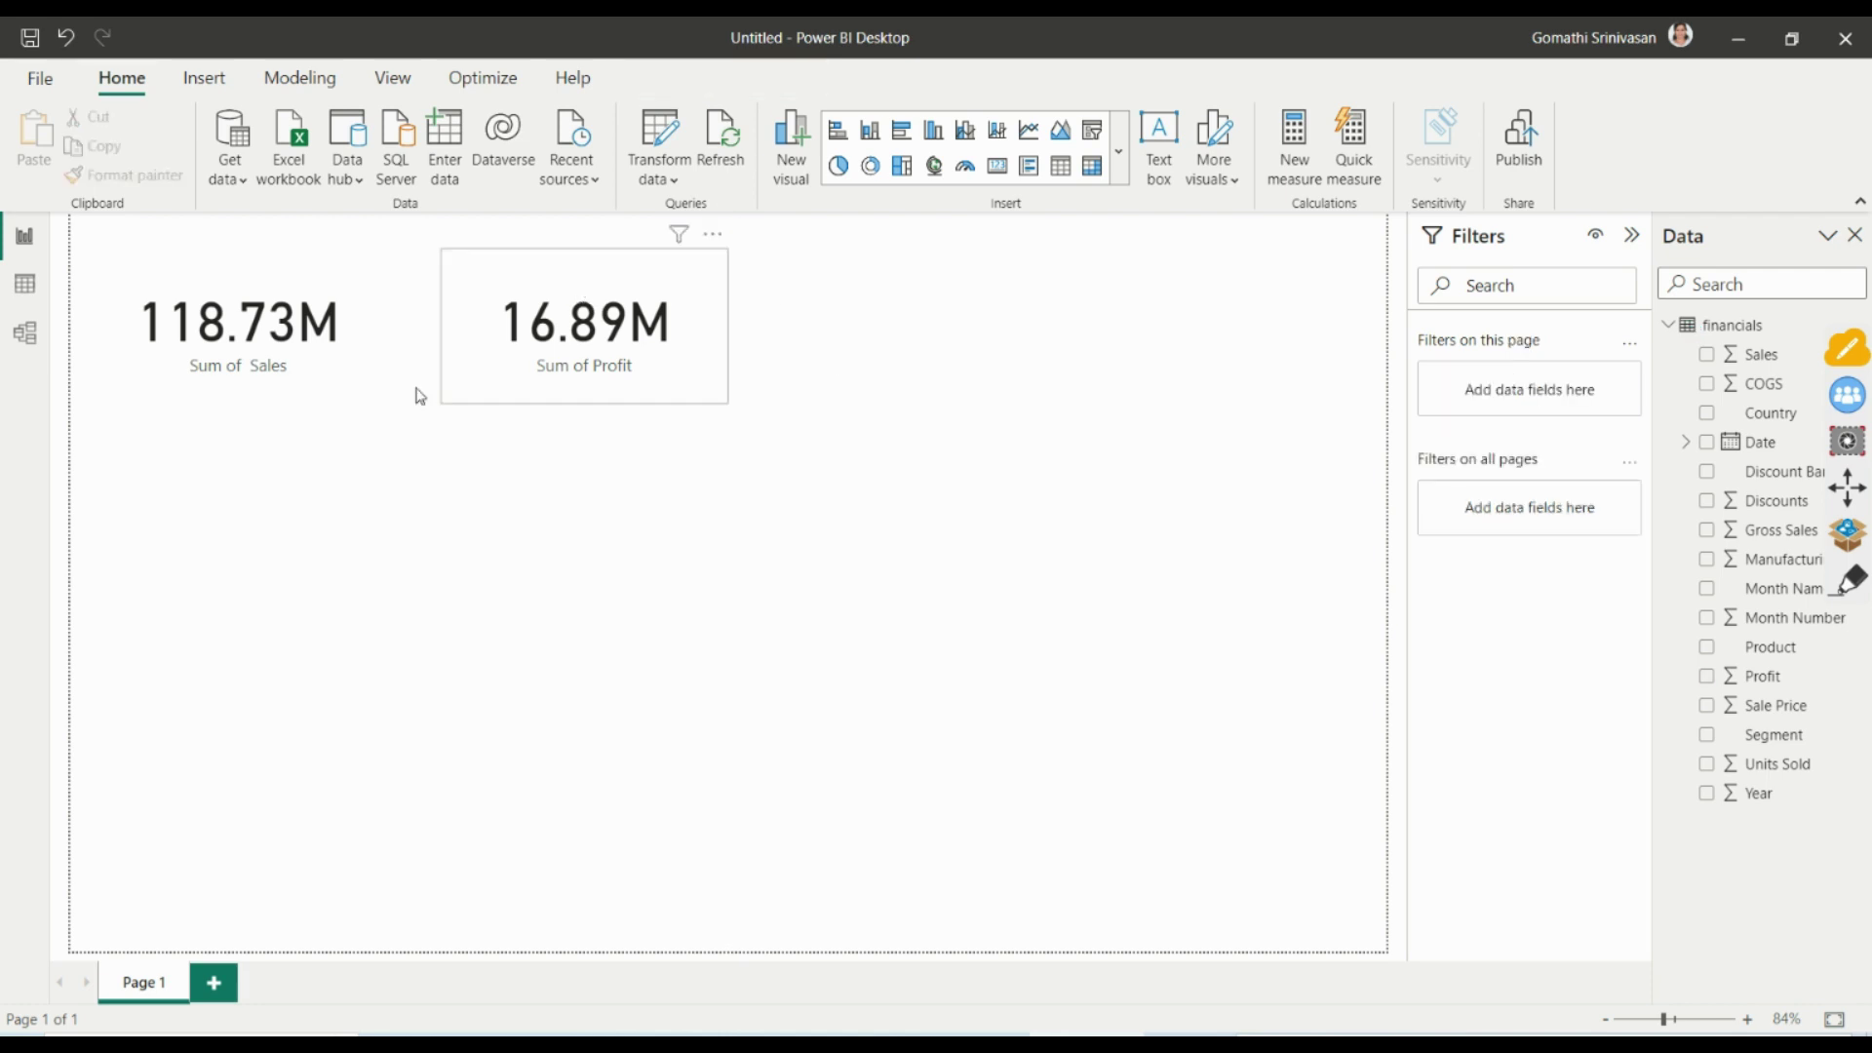
{"action": "left_click_drag", "start_coordinate": [573, 376], "coordinate": [251, 553]}
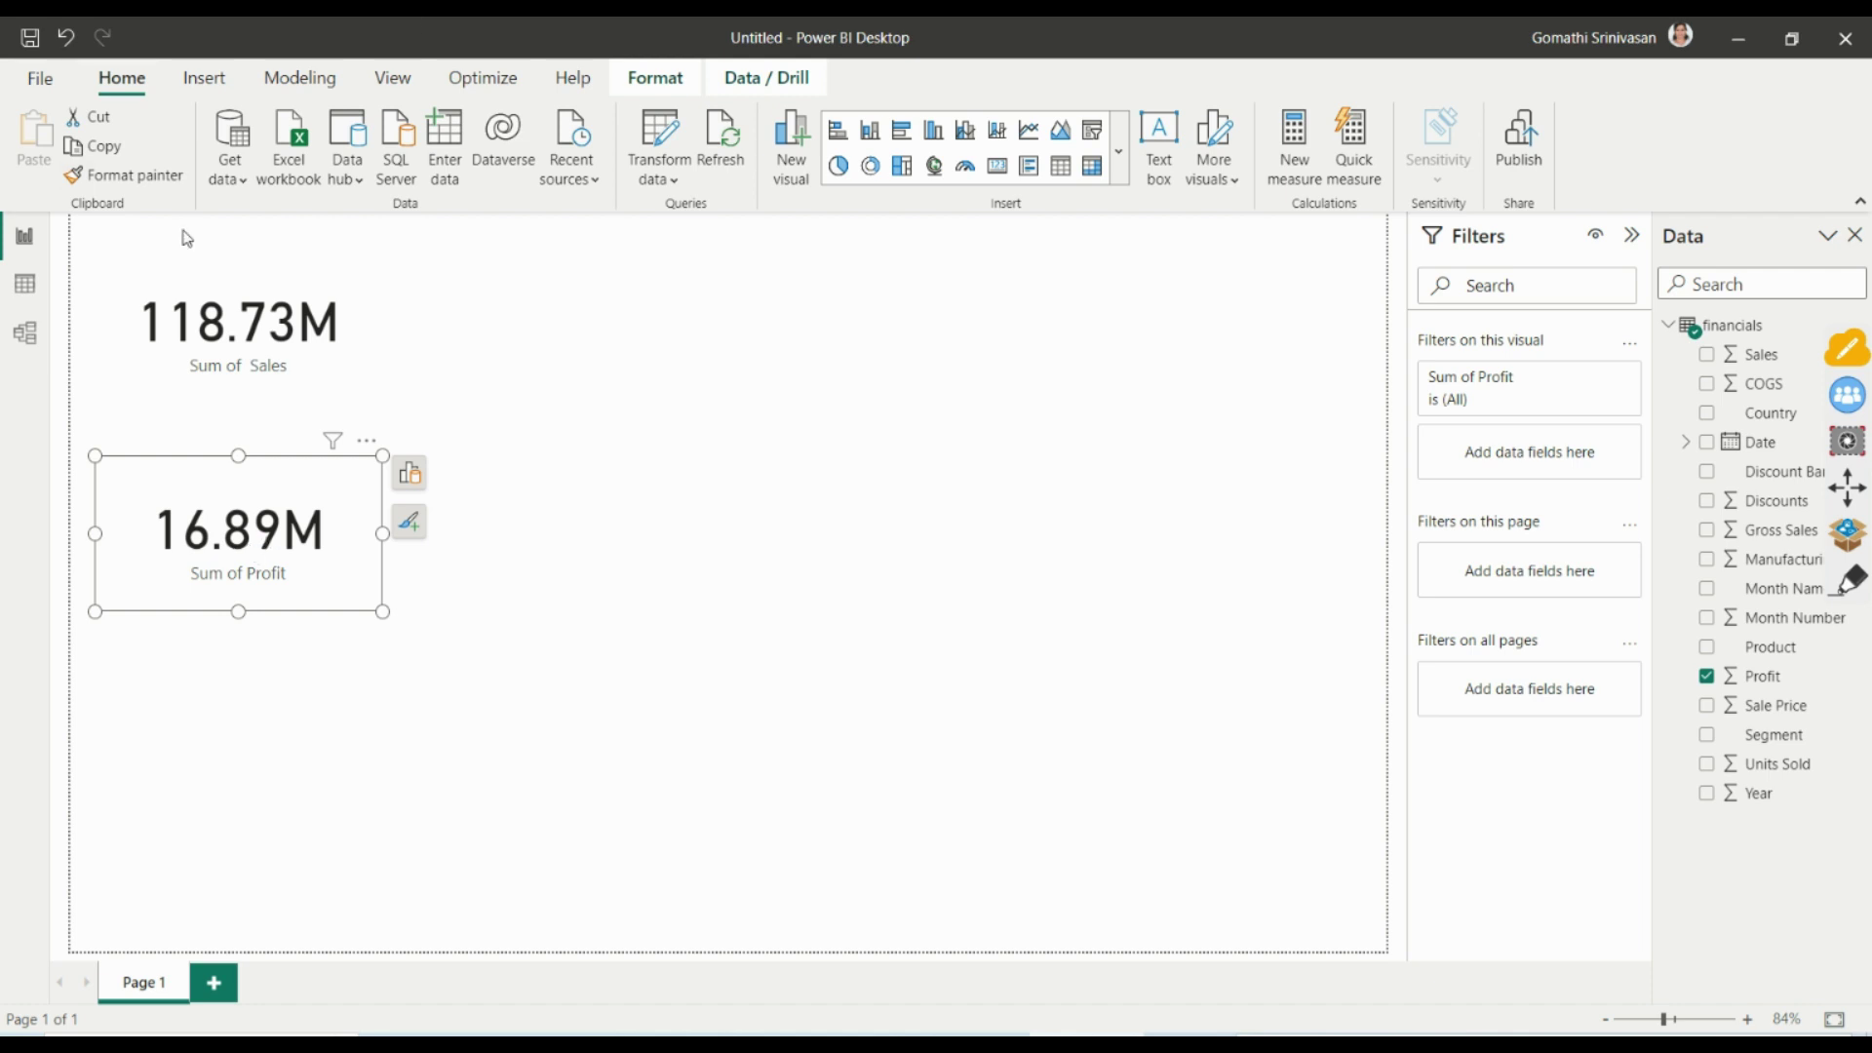
Select the Sales card and open its Format pane through Add visual elements > More options.
{"action": "left_click", "coordinate": [250, 306]}
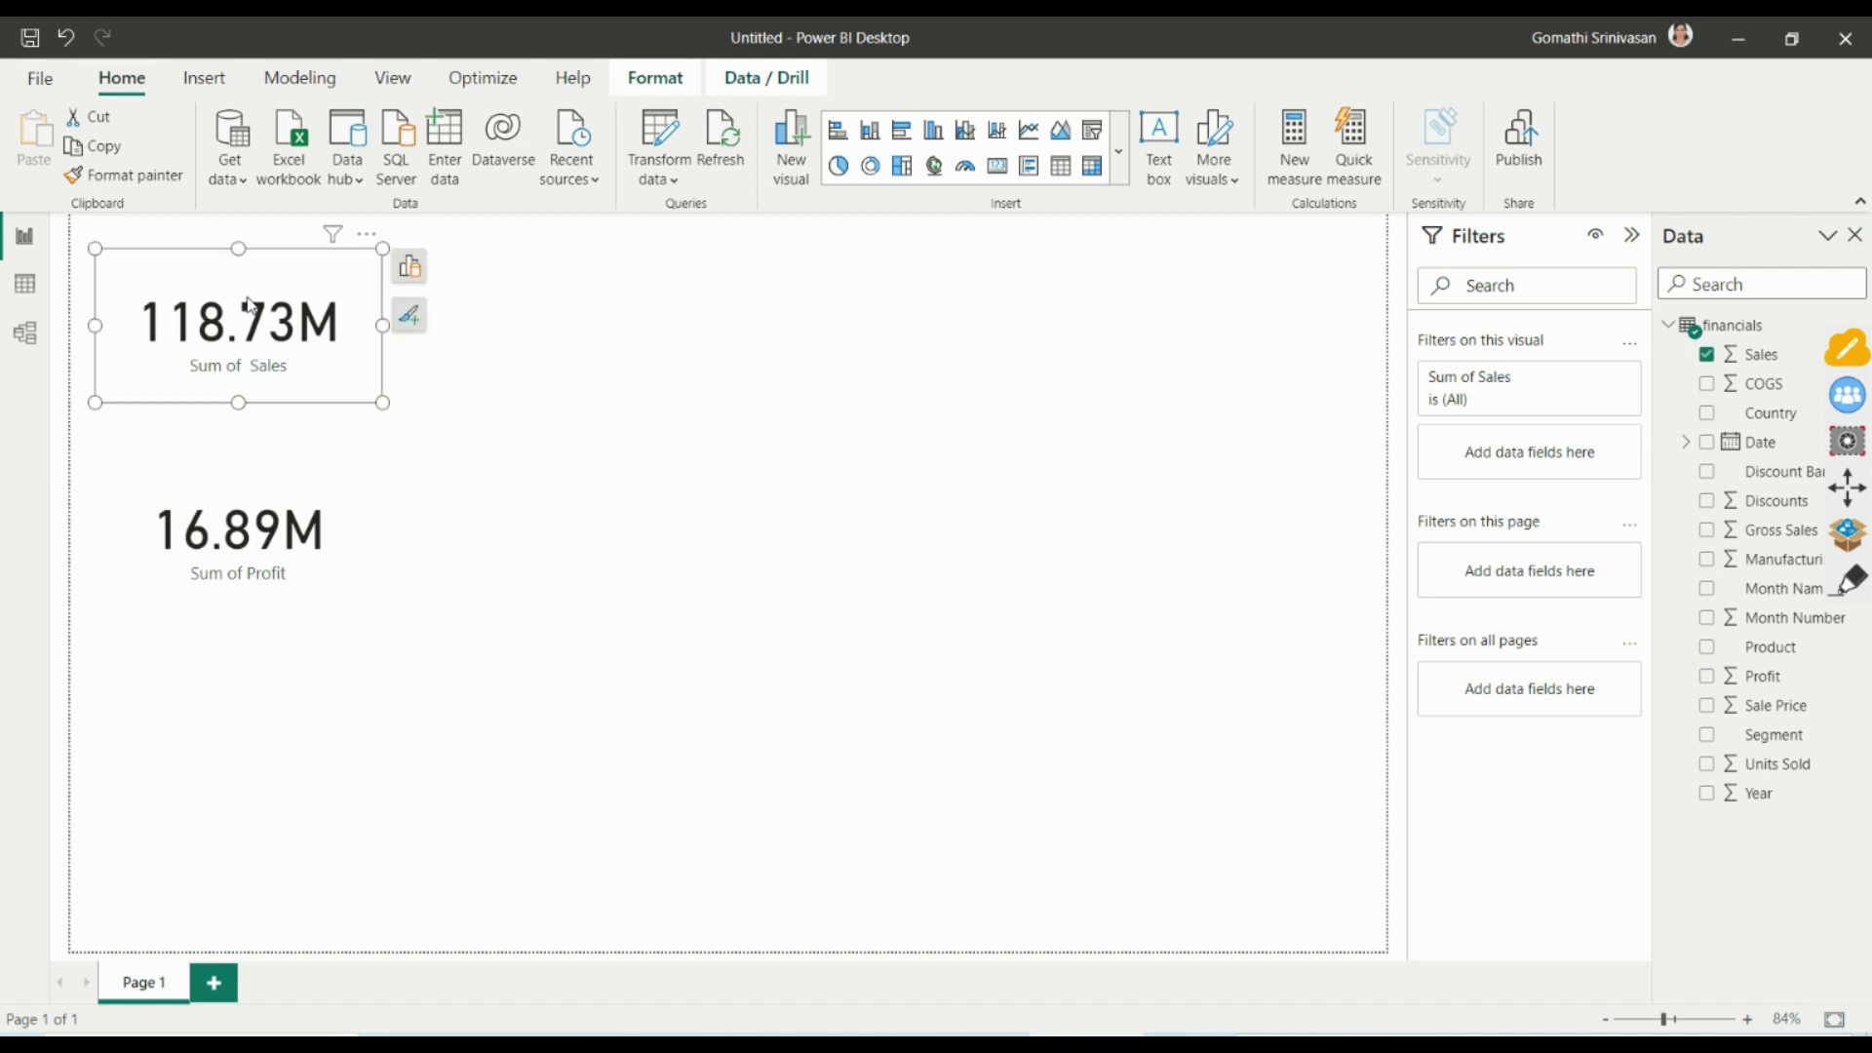
{"action": "left_click", "coordinate": [410, 332]}
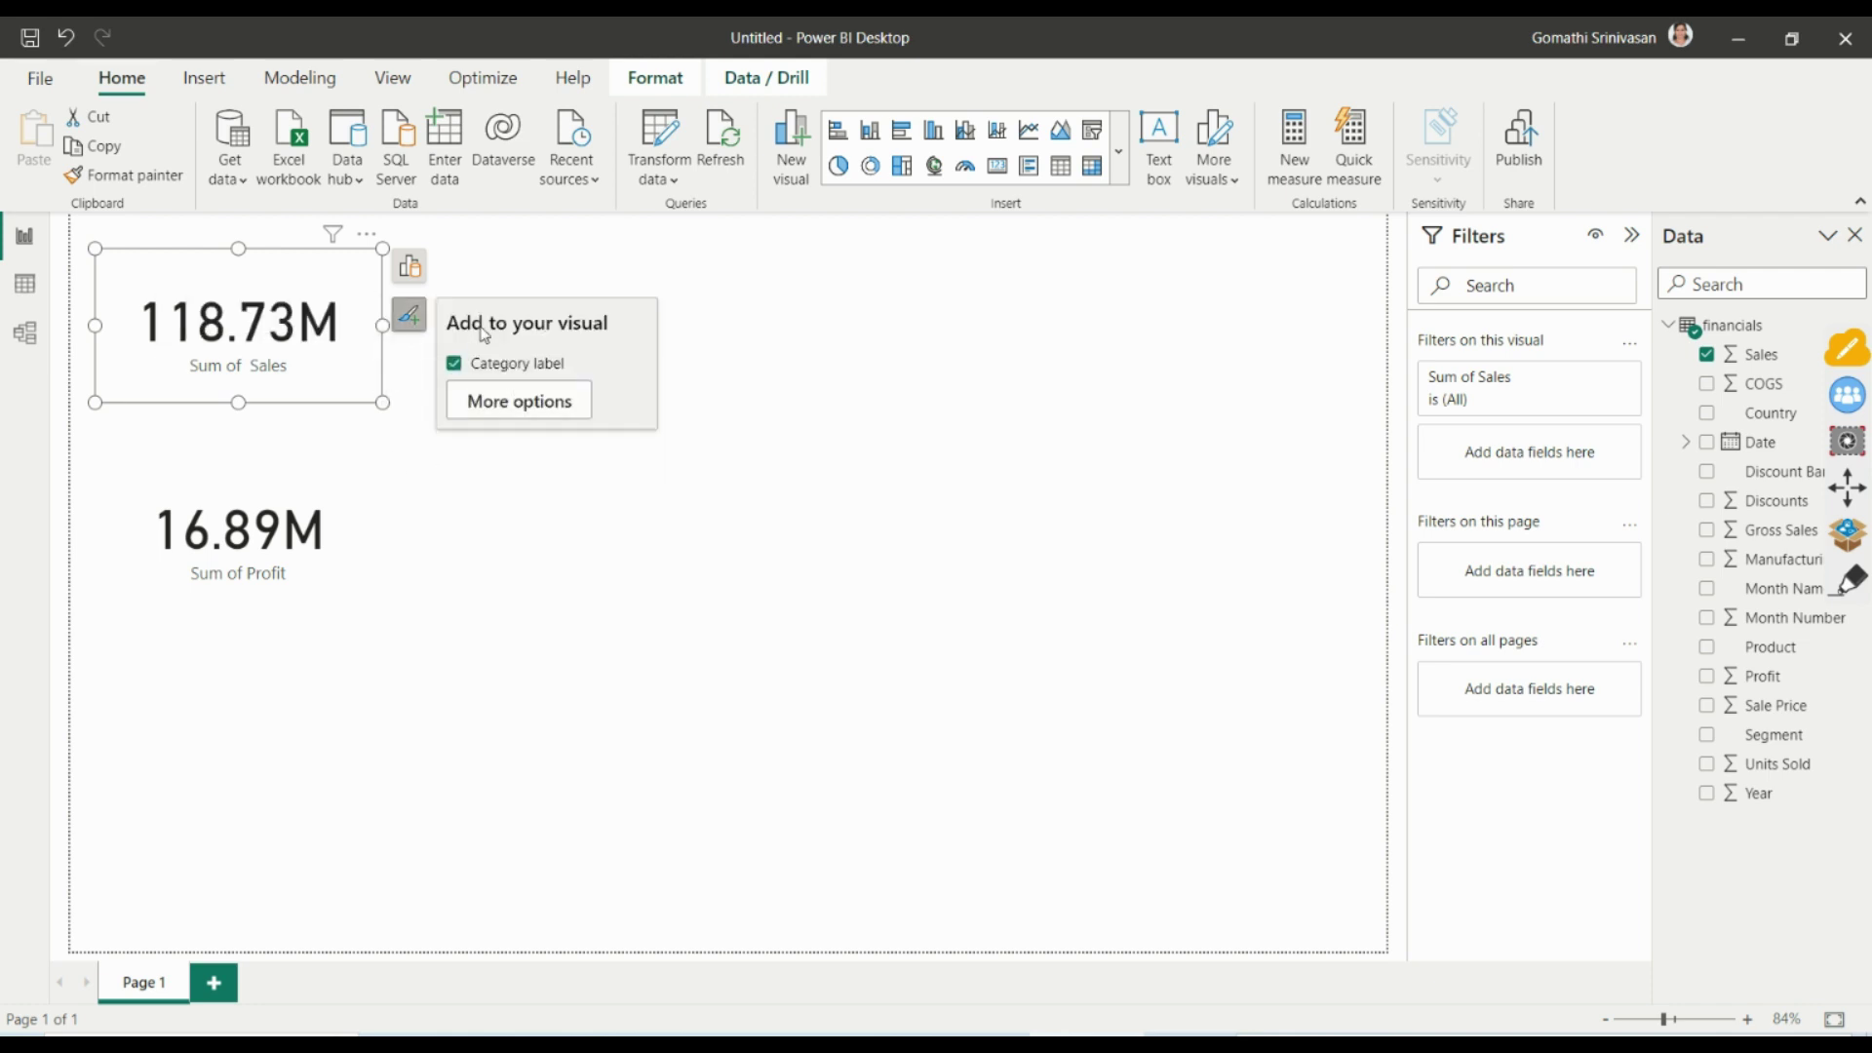
{"action": "left_click", "coordinate": [530, 405]}
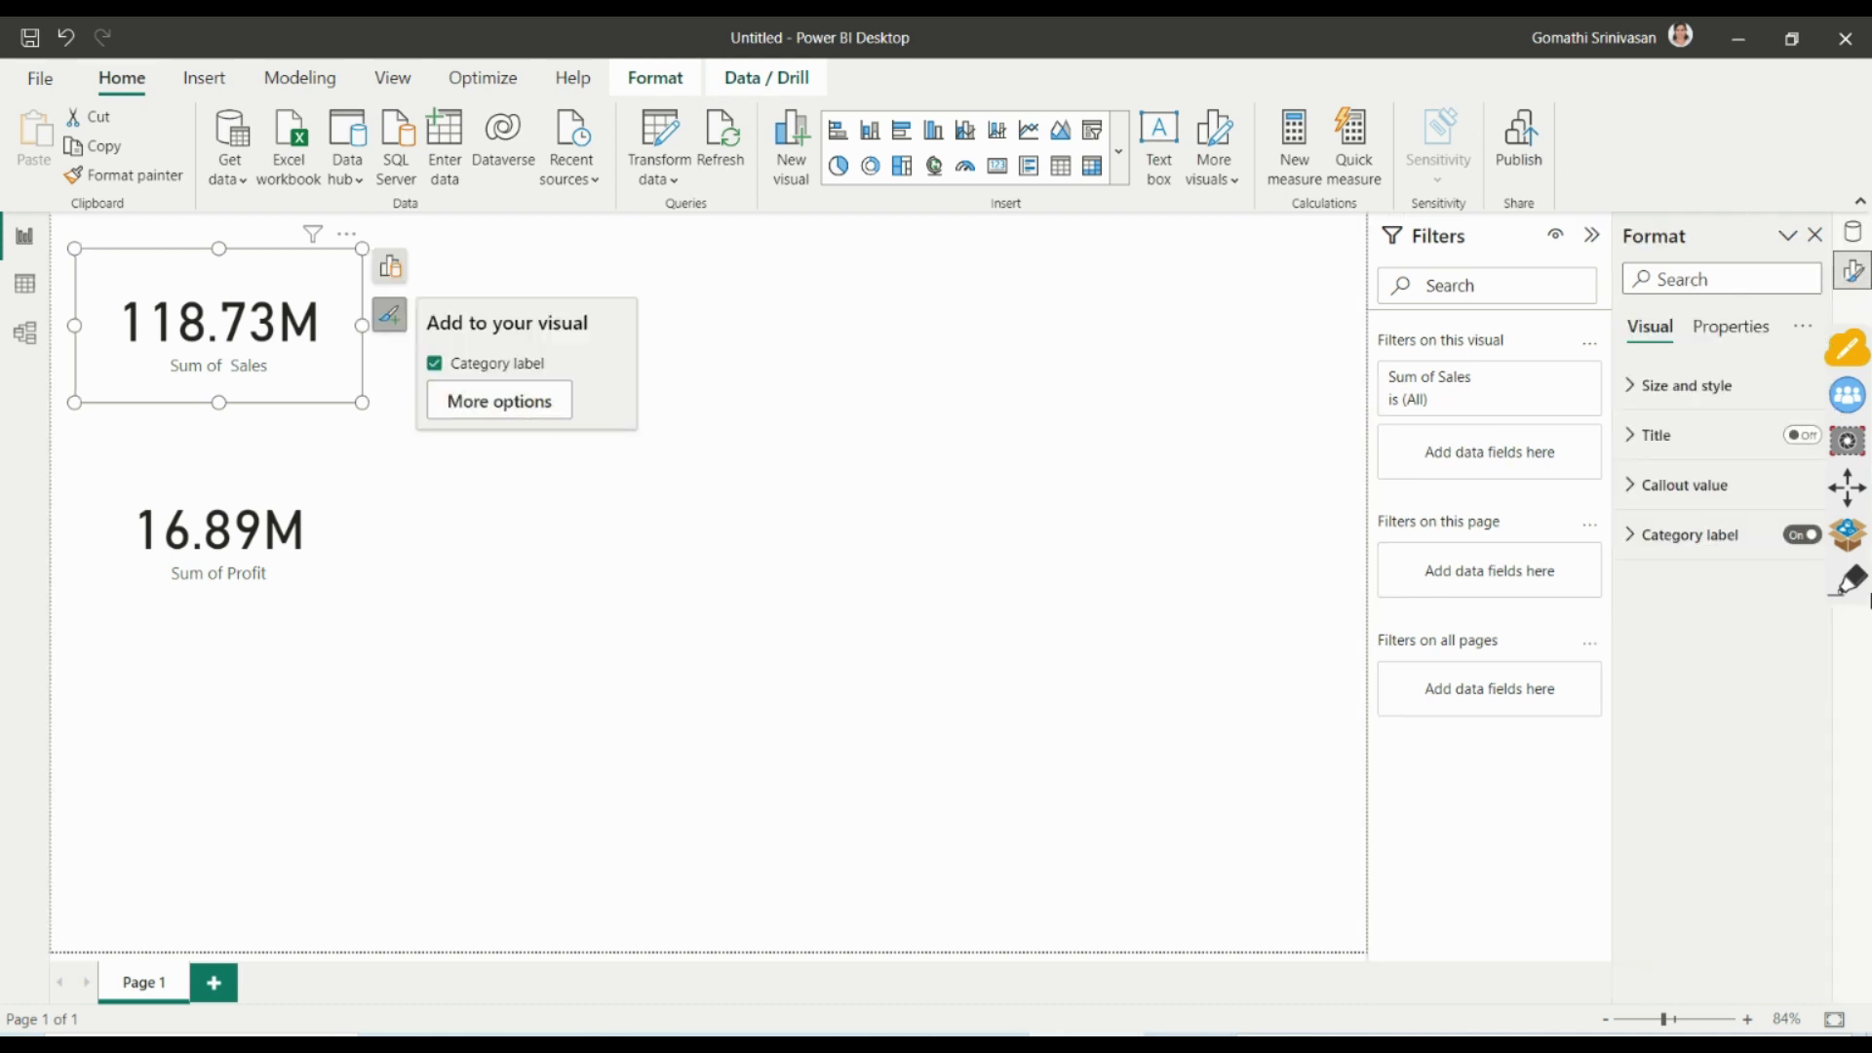
{"action": "left_click", "coordinate": [1851, 583]}
{"action": "mouse_move", "coordinate": [1738, 209]}
{"action": "left_mouse_down"}
{"action": "mouse_move", "coordinate": [1617, 222]}
{"action": "mouse_move", "coordinate": [1635, 647]}
{"action": "mouse_move", "coordinate": [1828, 609]}
{"action": "mouse_move", "coordinate": [1662, 175]}
{"action": "left_mouse_up"}
{"action": "left_click", "coordinate": [1850, 721]}
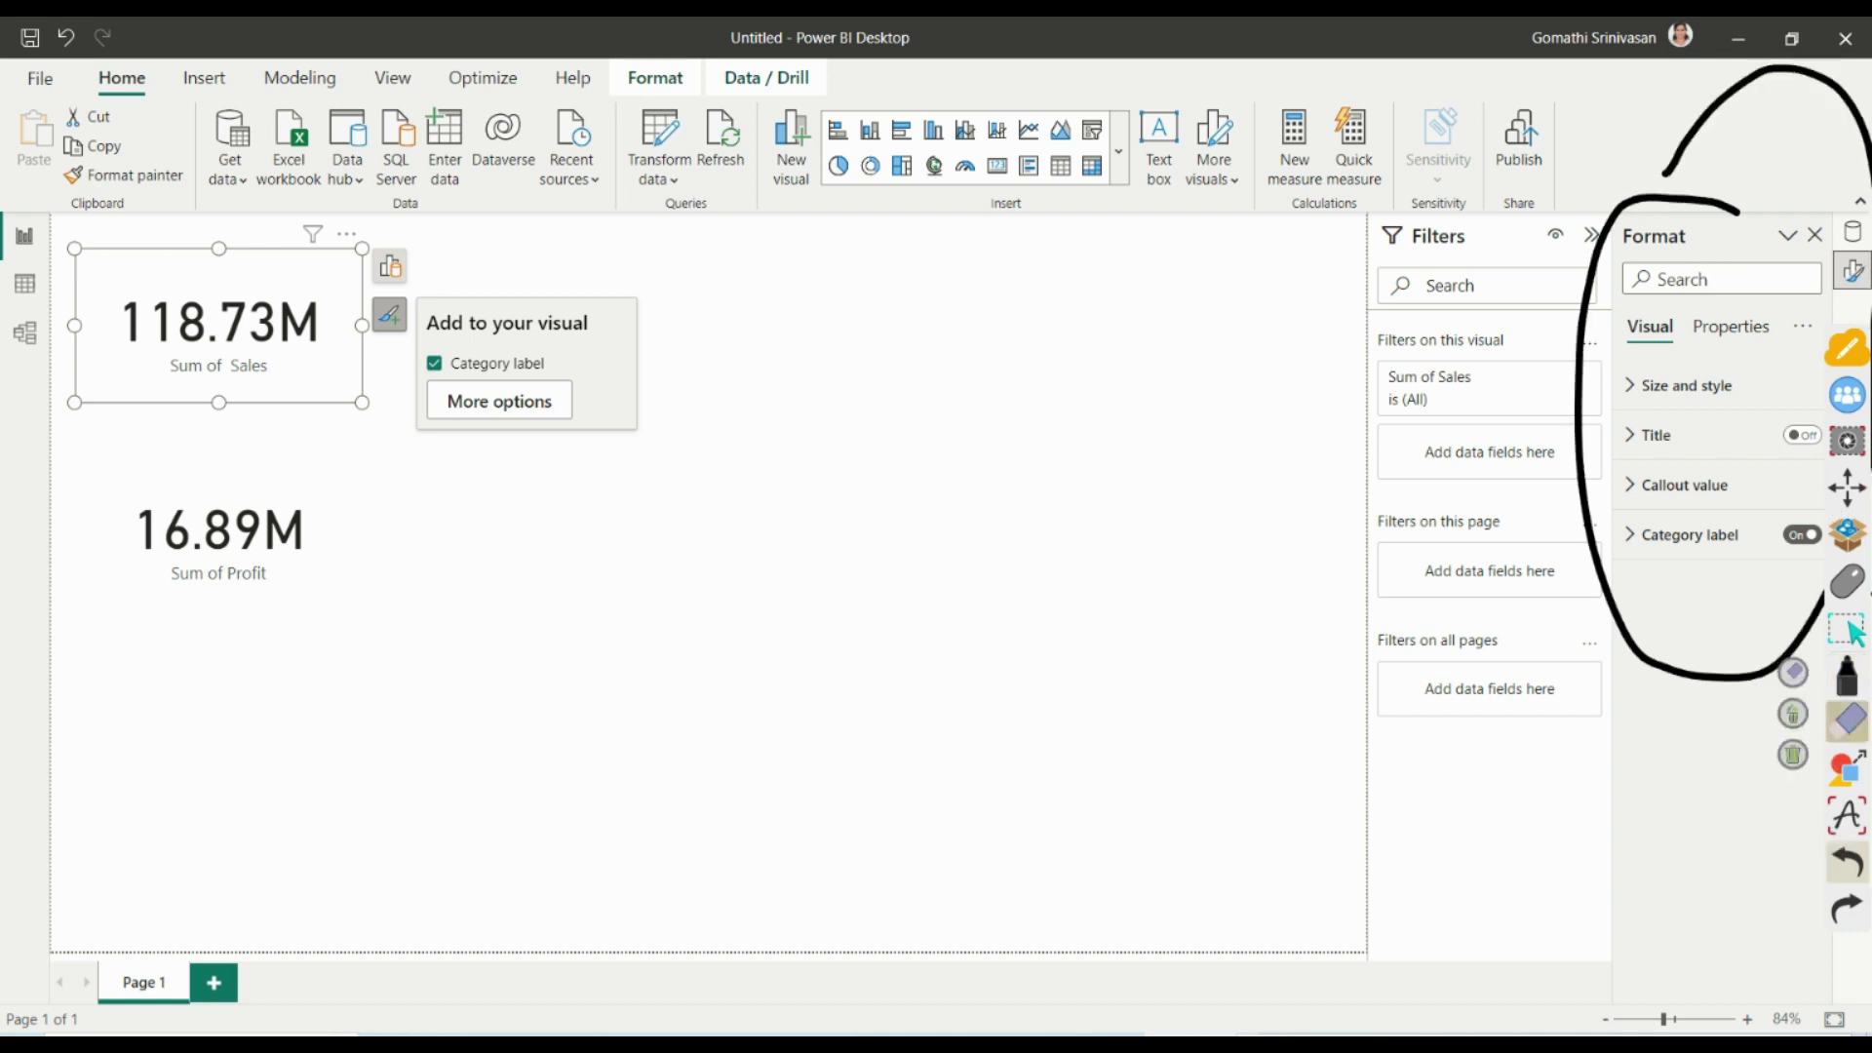
{"action": "left_click", "coordinate": [1793, 754]}
{"action": "left_click", "coordinate": [1848, 585]}
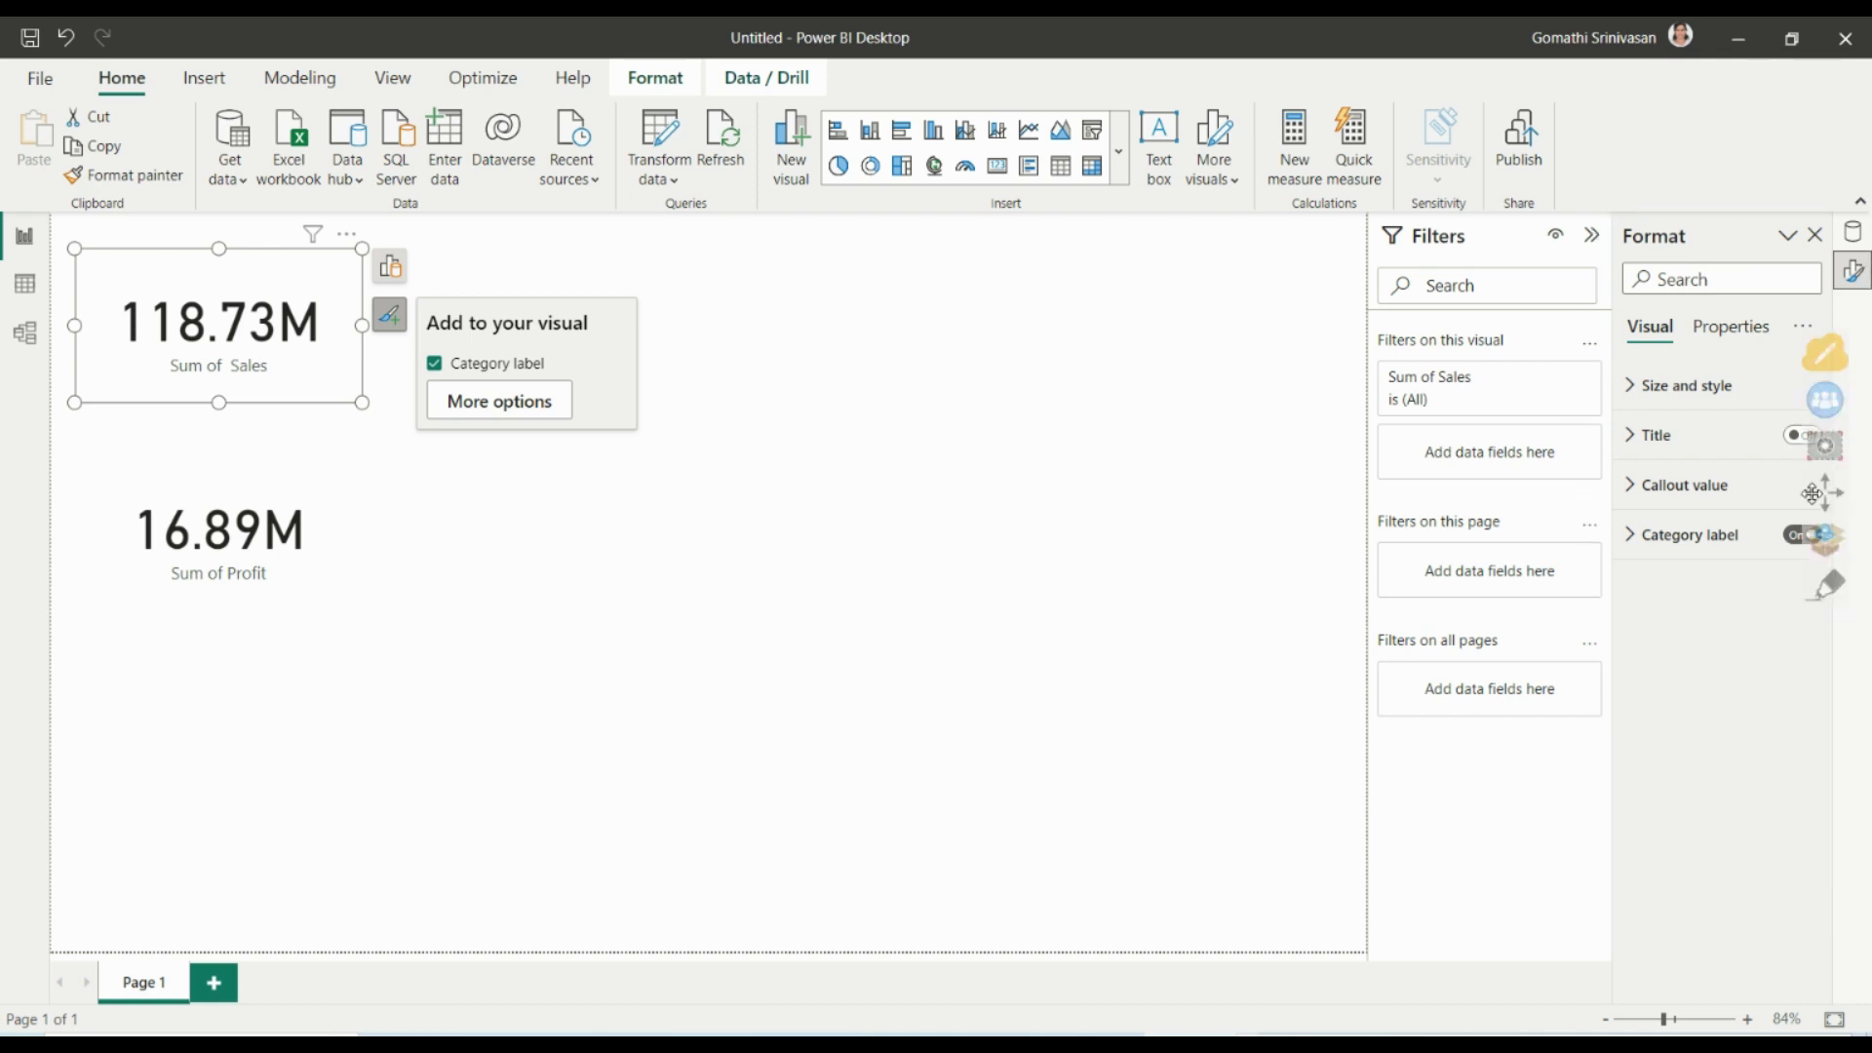
{"action": "left_click_drag", "start_coordinate": [1862, 490], "coordinate": [799, 499]}
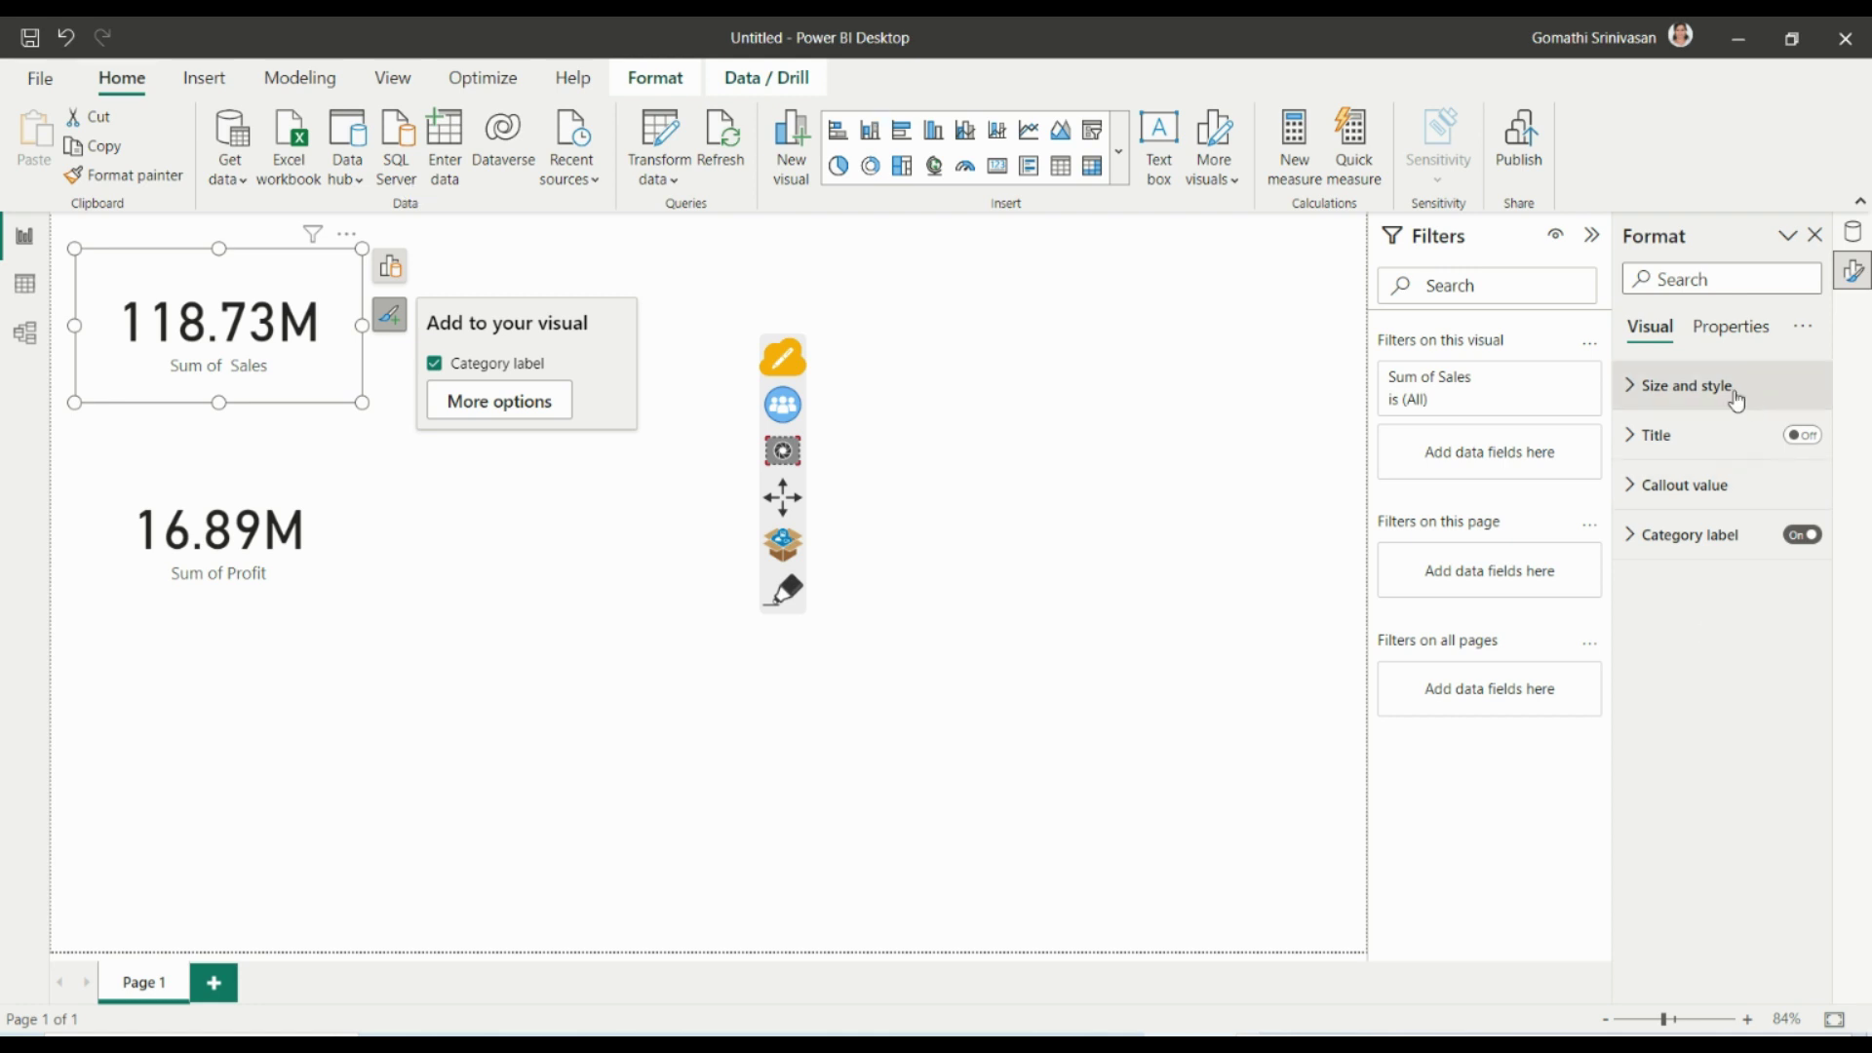
In Size and style, step the Sales card's Height and Width up slightly.
{"action": "left_click", "coordinate": [1660, 410]}
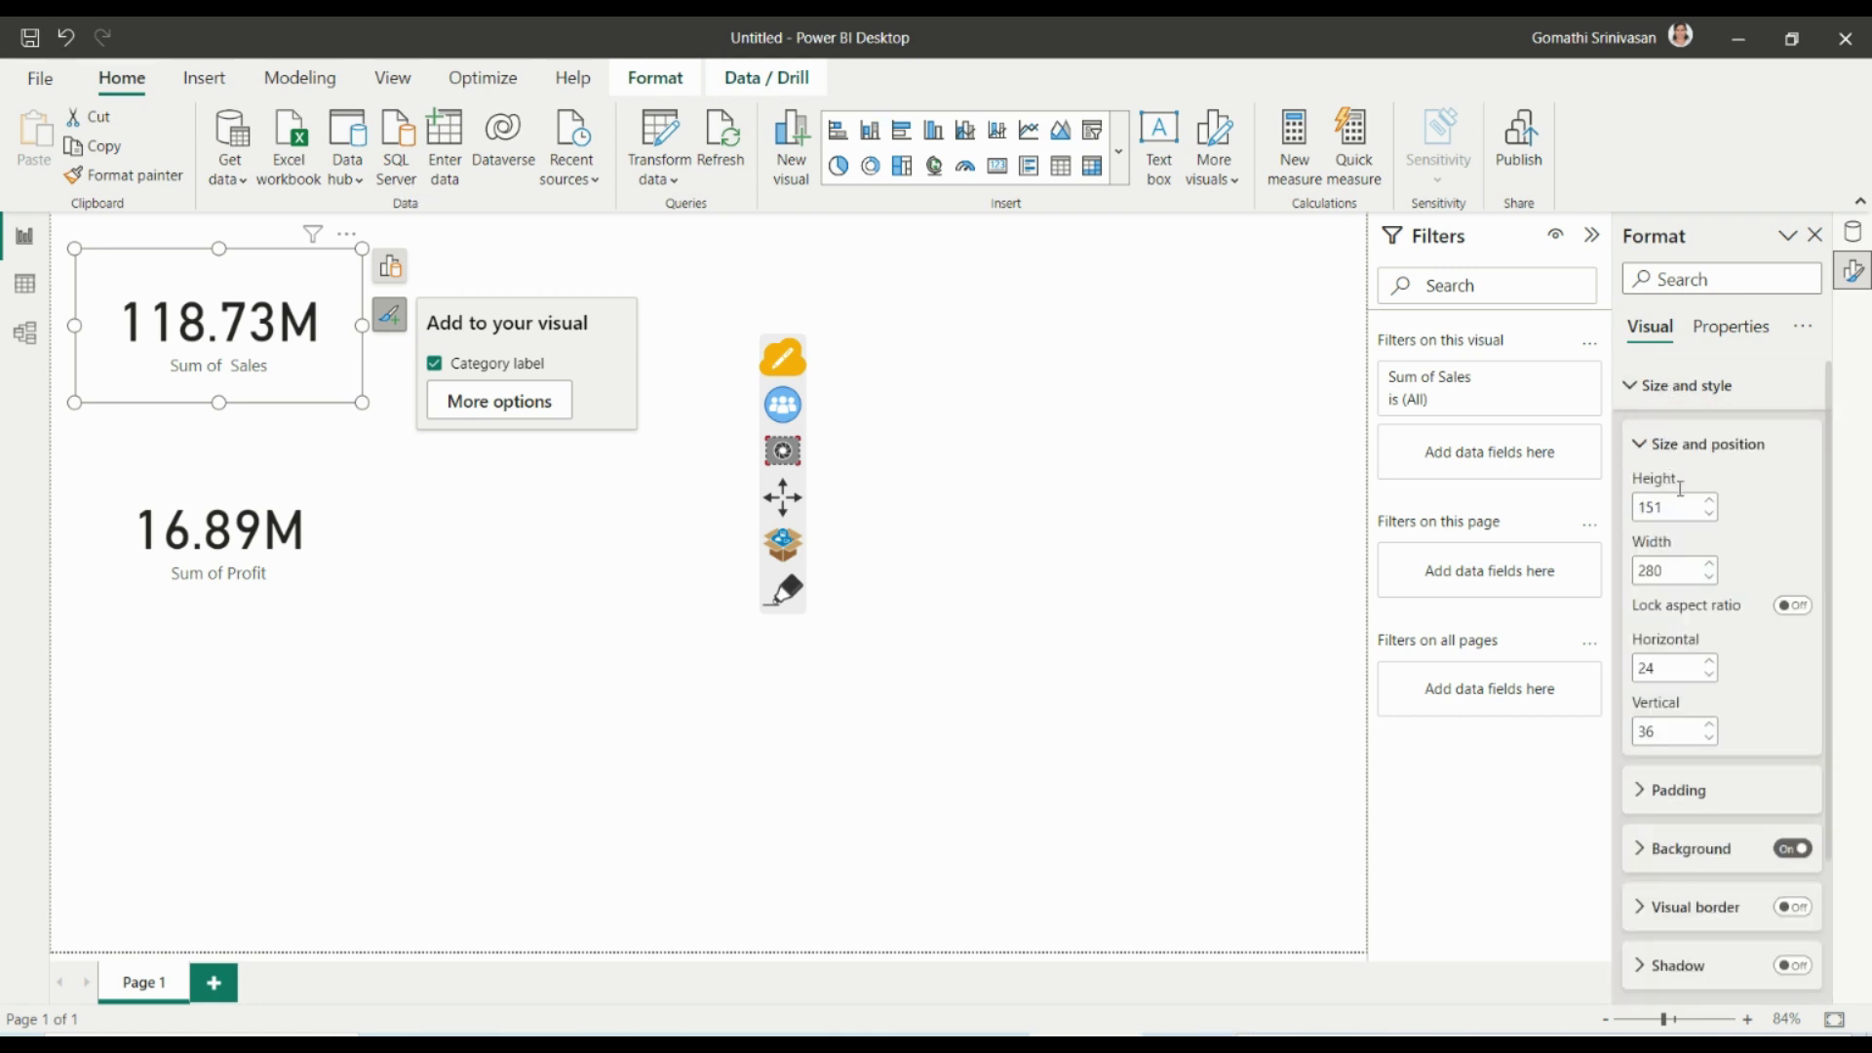
{"action": "left_click", "coordinate": [1711, 502]}
{"action": "left_click", "coordinate": [1711, 502]}
{"action": "left_click", "coordinate": [1711, 502]}
{"action": "left_click", "coordinate": [1711, 502]}
{"action": "left_click", "coordinate": [1711, 502]}
{"action": "left_click", "coordinate": [1711, 502]}
{"action": "left_click", "coordinate": [1711, 566]}
{"action": "left_click", "coordinate": [1711, 565]}
{"action": "left_click", "coordinate": [1713, 565]}
{"action": "left_click", "coordinate": [1713, 565]}
{"action": "left_click", "coordinate": [1713, 565]}
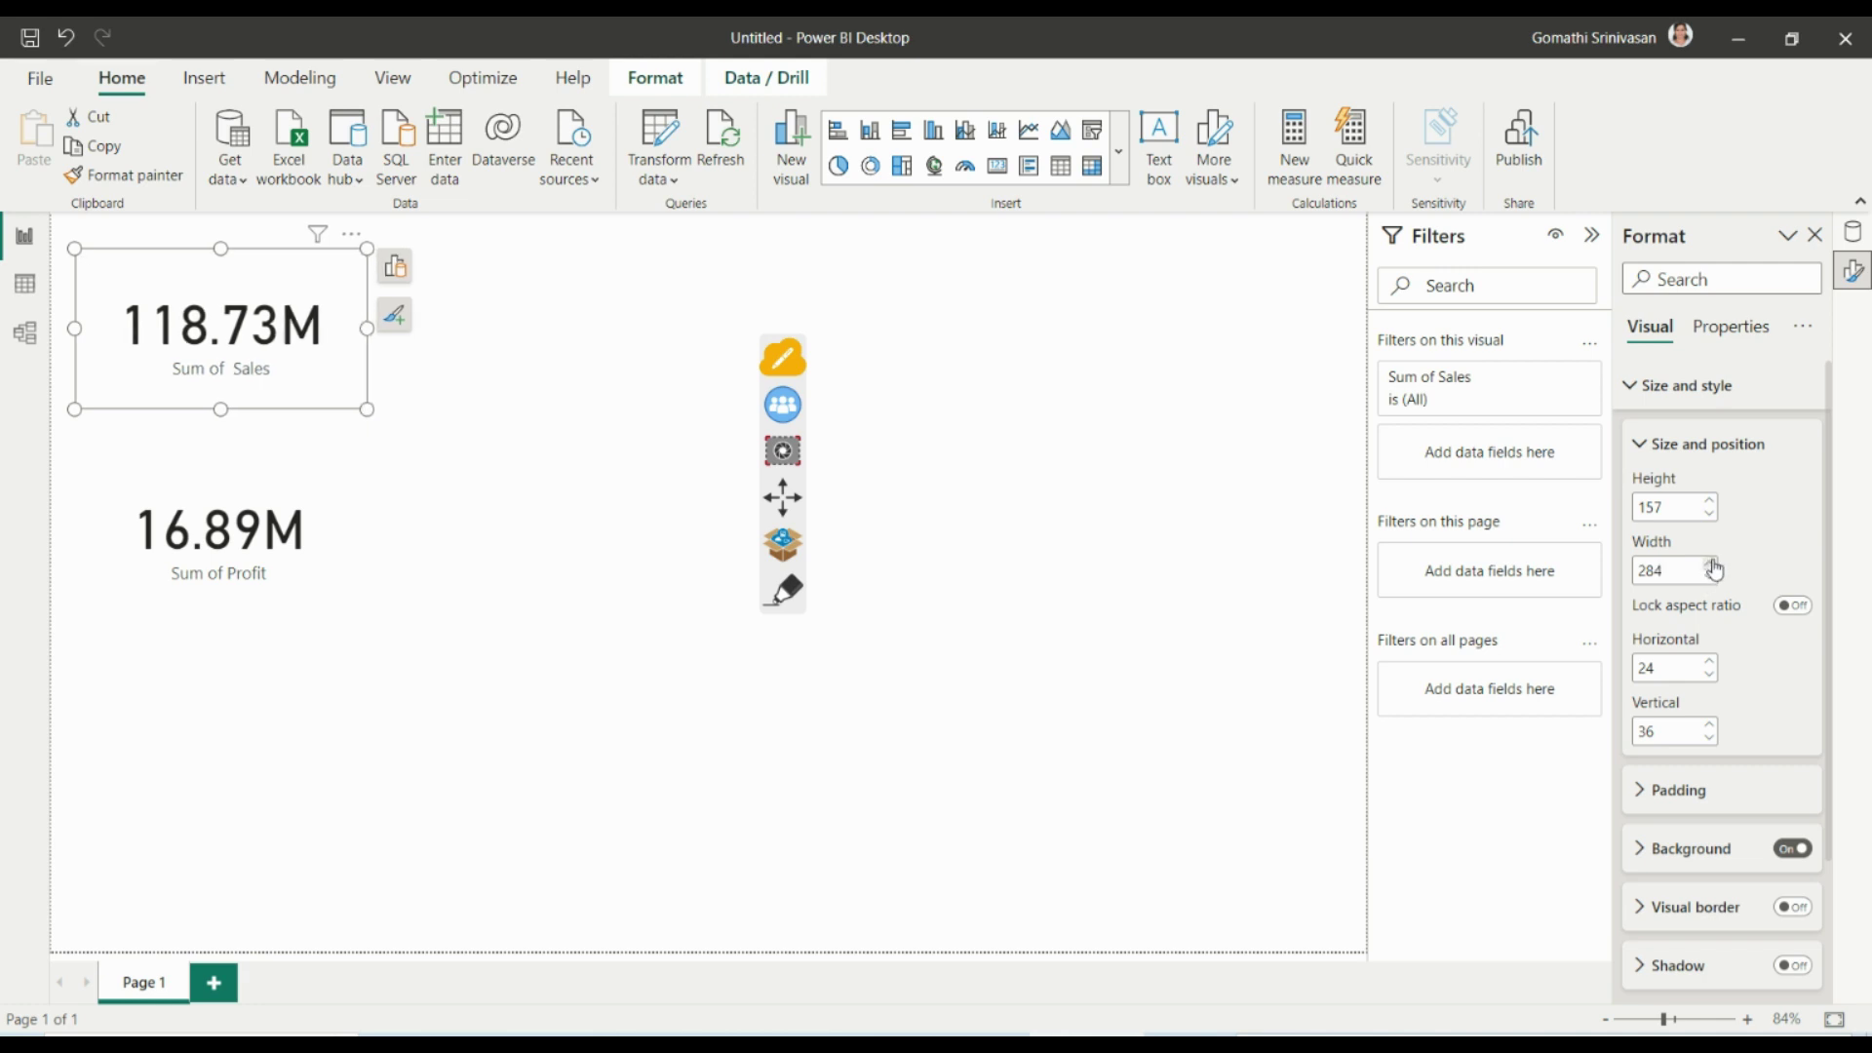
Resize the Sales card by its handles to 257 by 117 at Vertical 21, leaving Lock aspect ratio off.
{"action": "left_click_drag", "start_coordinate": [368, 328], "coordinate": [548, 333]}
{"action": "left_click_drag", "start_coordinate": [549, 409], "coordinate": [322, 361]}
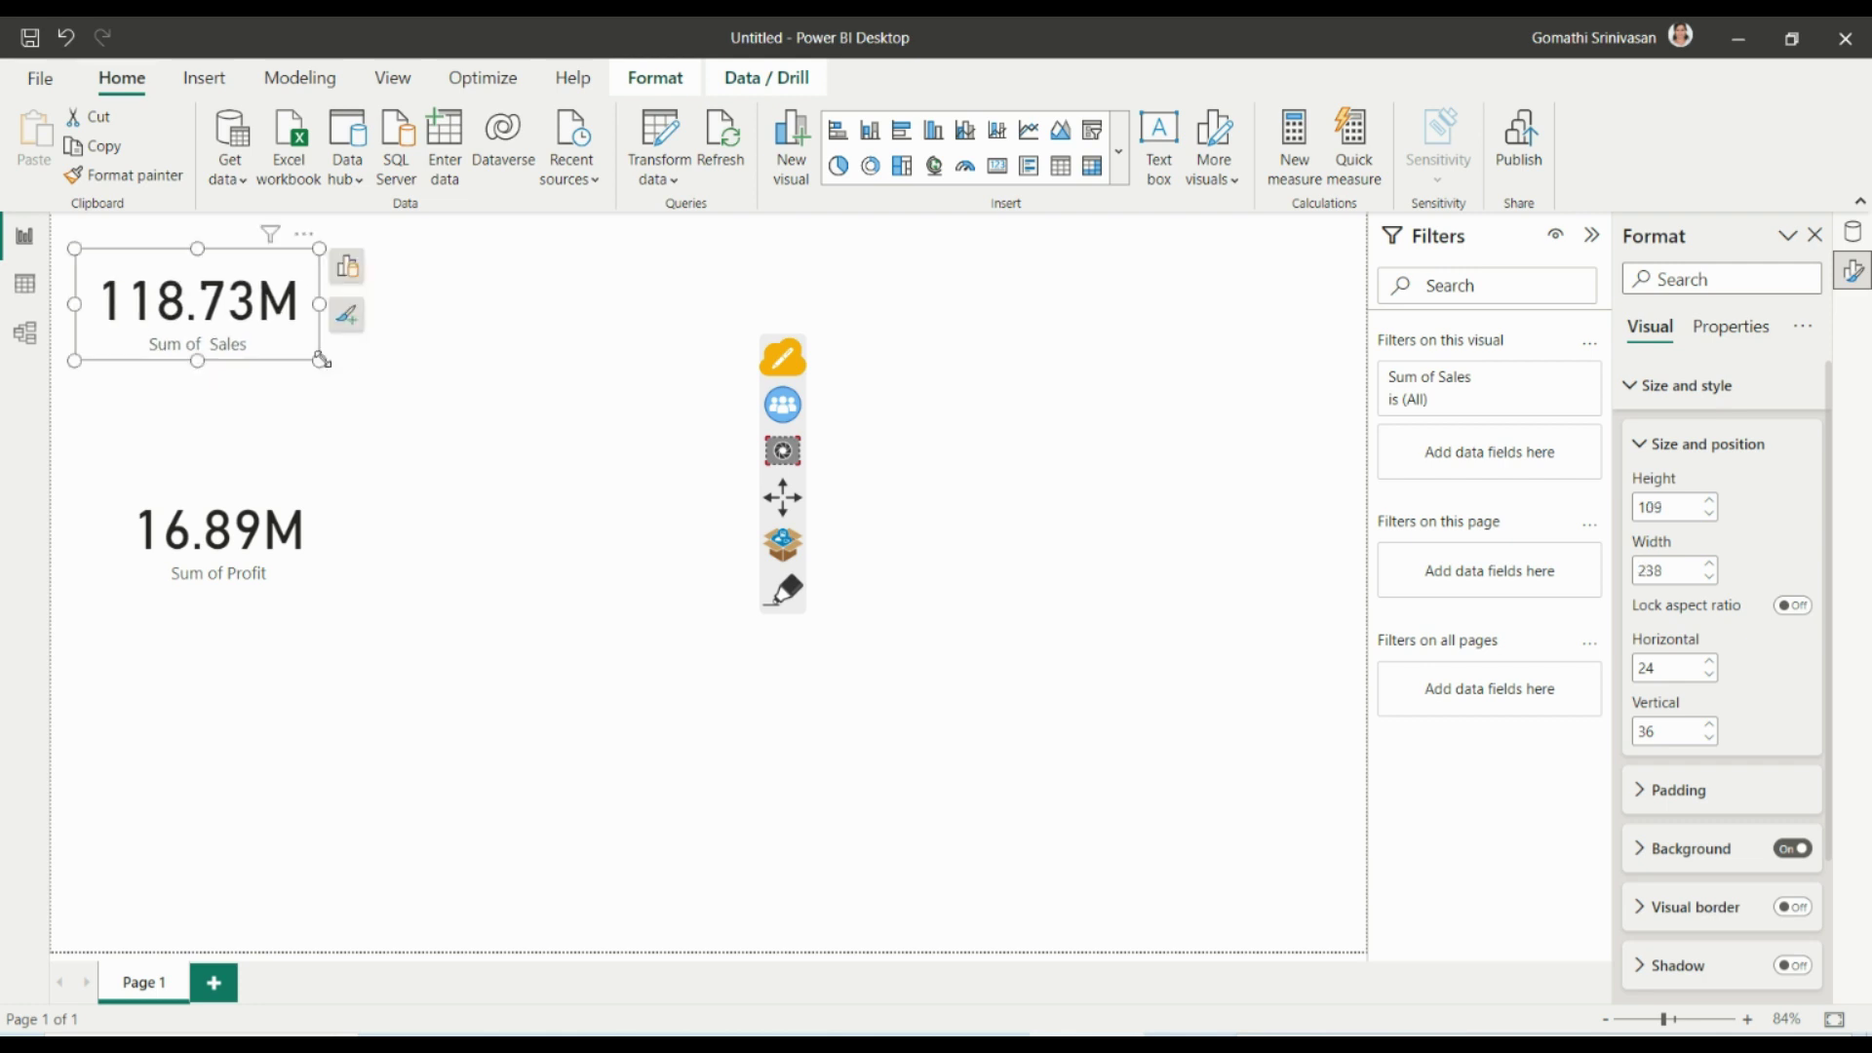
{"action": "left_click", "coordinate": [1792, 606]}
{"action": "mouse_move", "coordinate": [115, 257]}
{"action": "left_mouse_down"}
{"action": "mouse_move", "coordinate": [414, 405]}
{"action": "mouse_move", "coordinate": [362, 398]}
{"action": "mouse_move", "coordinate": [114, 240]}
{"action": "left_mouse_up"}
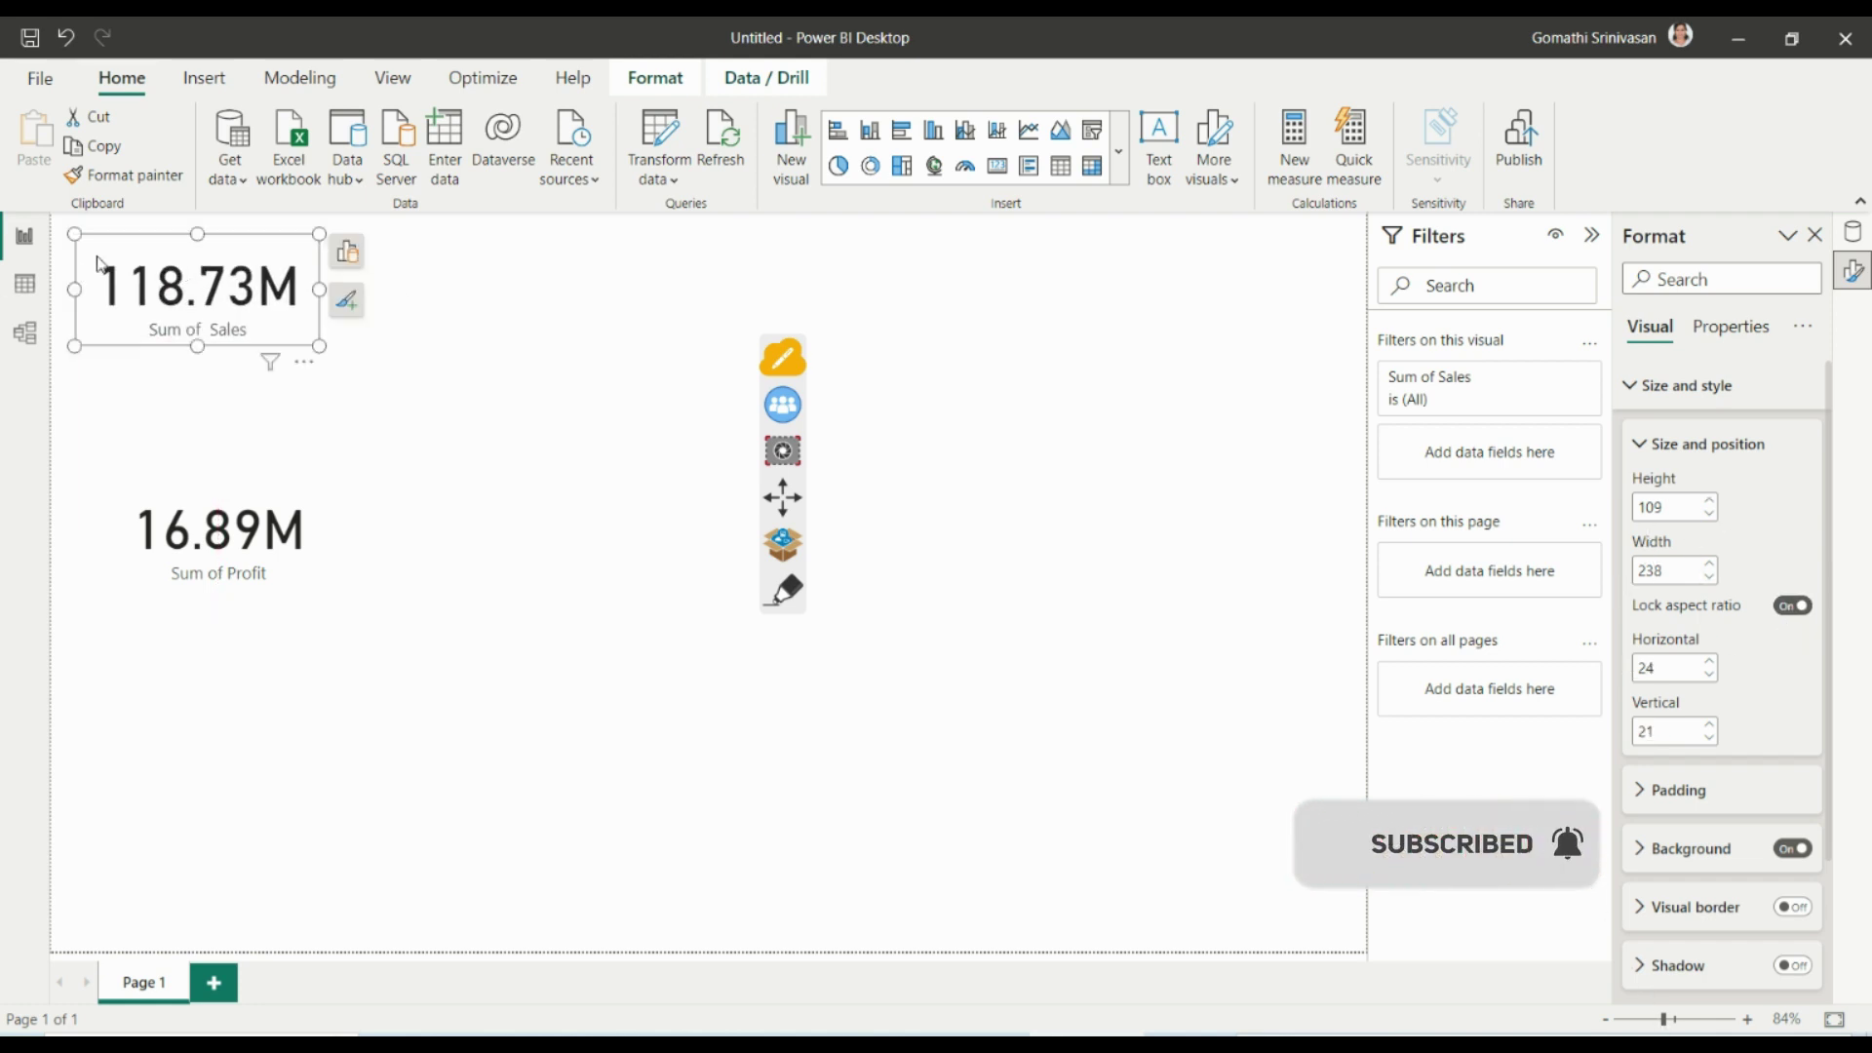
{"action": "mouse_move", "coordinate": [319, 344]}
{"action": "left_mouse_down"}
{"action": "mouse_move", "coordinate": [418, 426]}
{"action": "mouse_move", "coordinate": [522, 476]}
{"action": "mouse_move", "coordinate": [518, 439]}
{"action": "mouse_move", "coordinate": [340, 354]}
{"action": "left_mouse_up"}
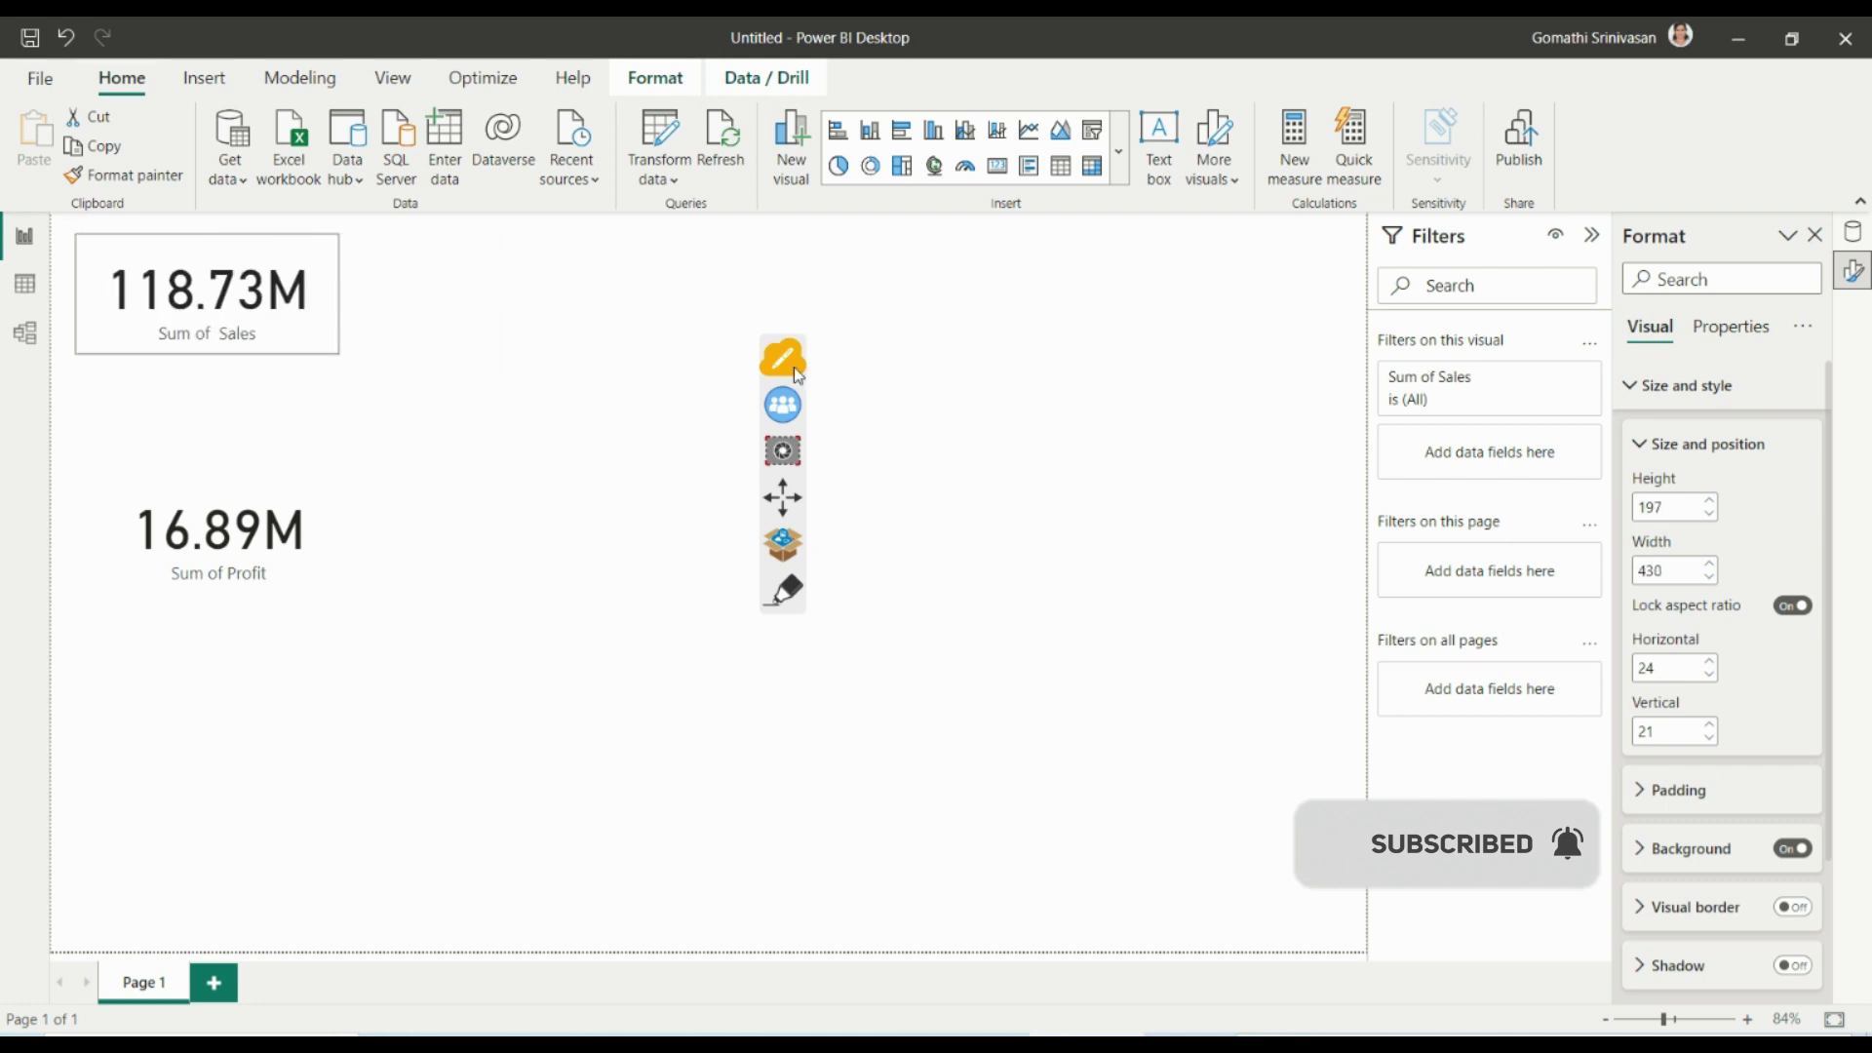
{"action": "left_click", "coordinate": [1794, 606]}
Raise the Sales card's top padding to 12 px in the Padding settings.
{"action": "scroll", "coordinate": [1739, 671], "scroll_direction": "down", "scroll_amount": 2}
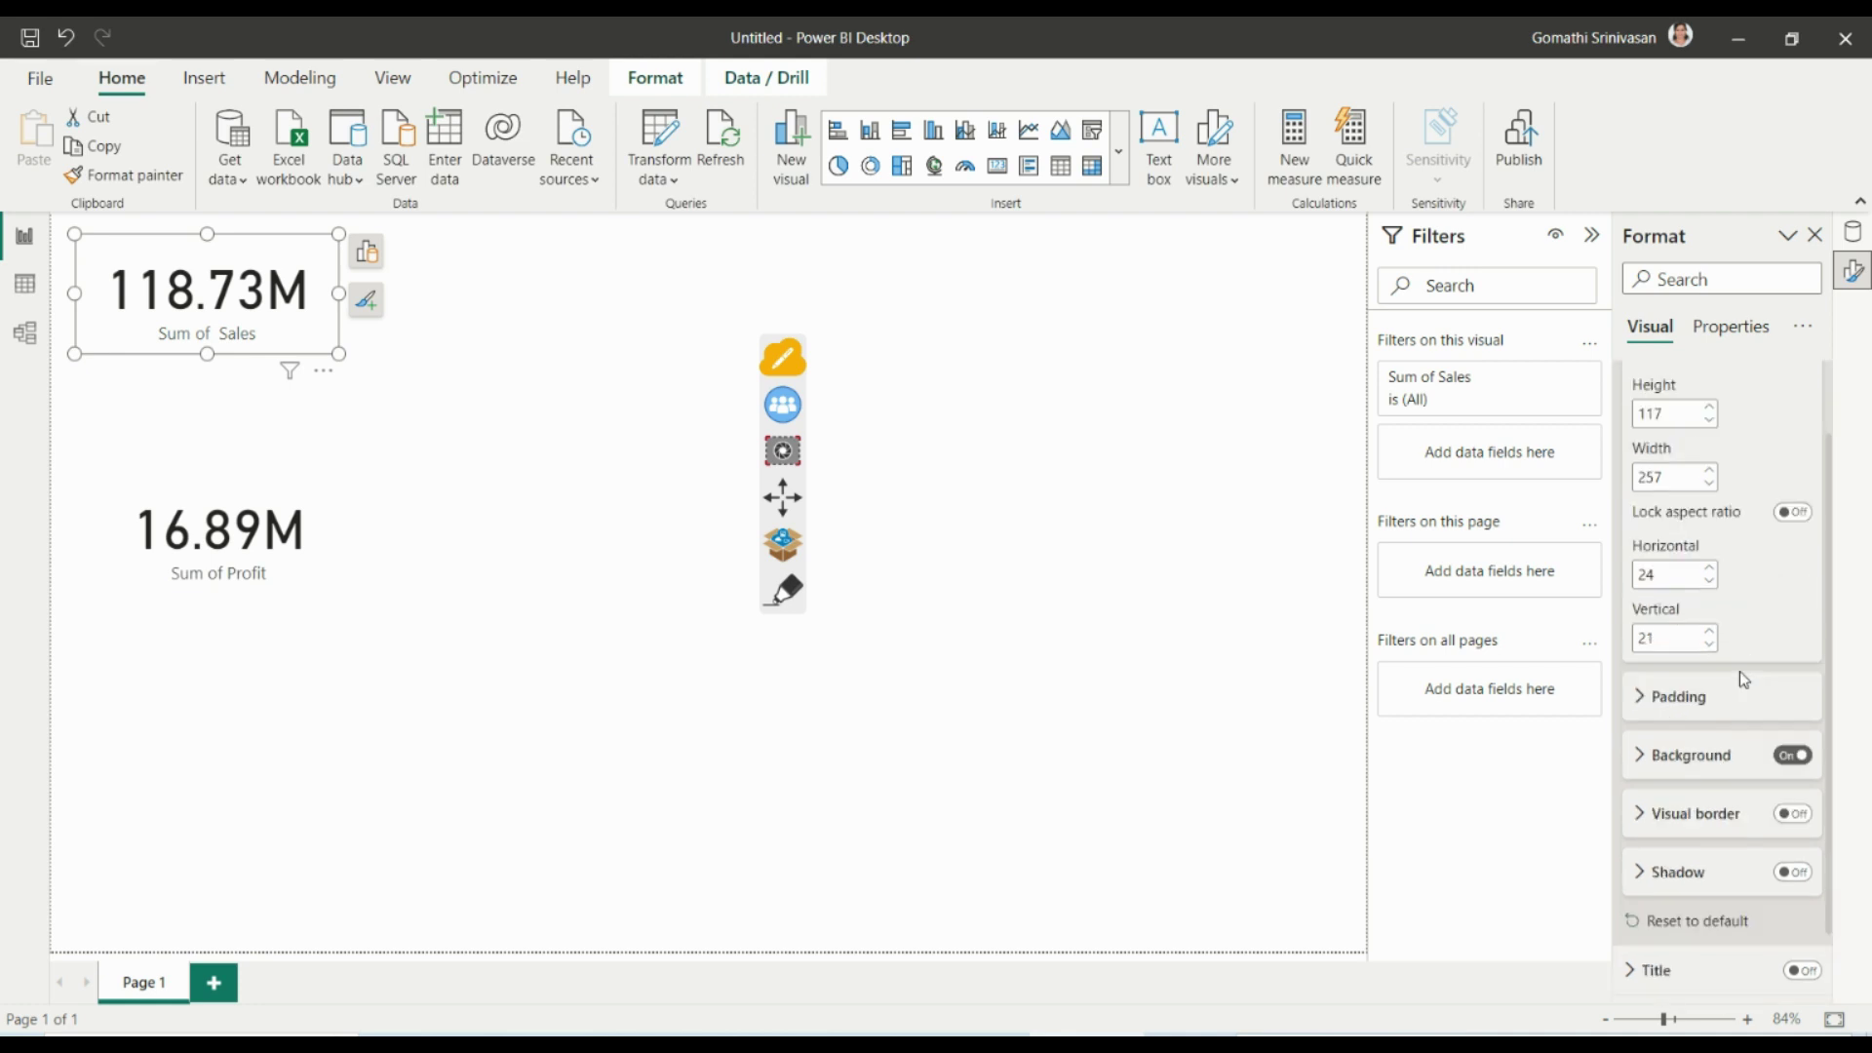
{"action": "left_click", "coordinate": [1637, 694]}
{"action": "scroll", "coordinate": [1758, 651], "scroll_direction": "down", "scroll_amount": 2}
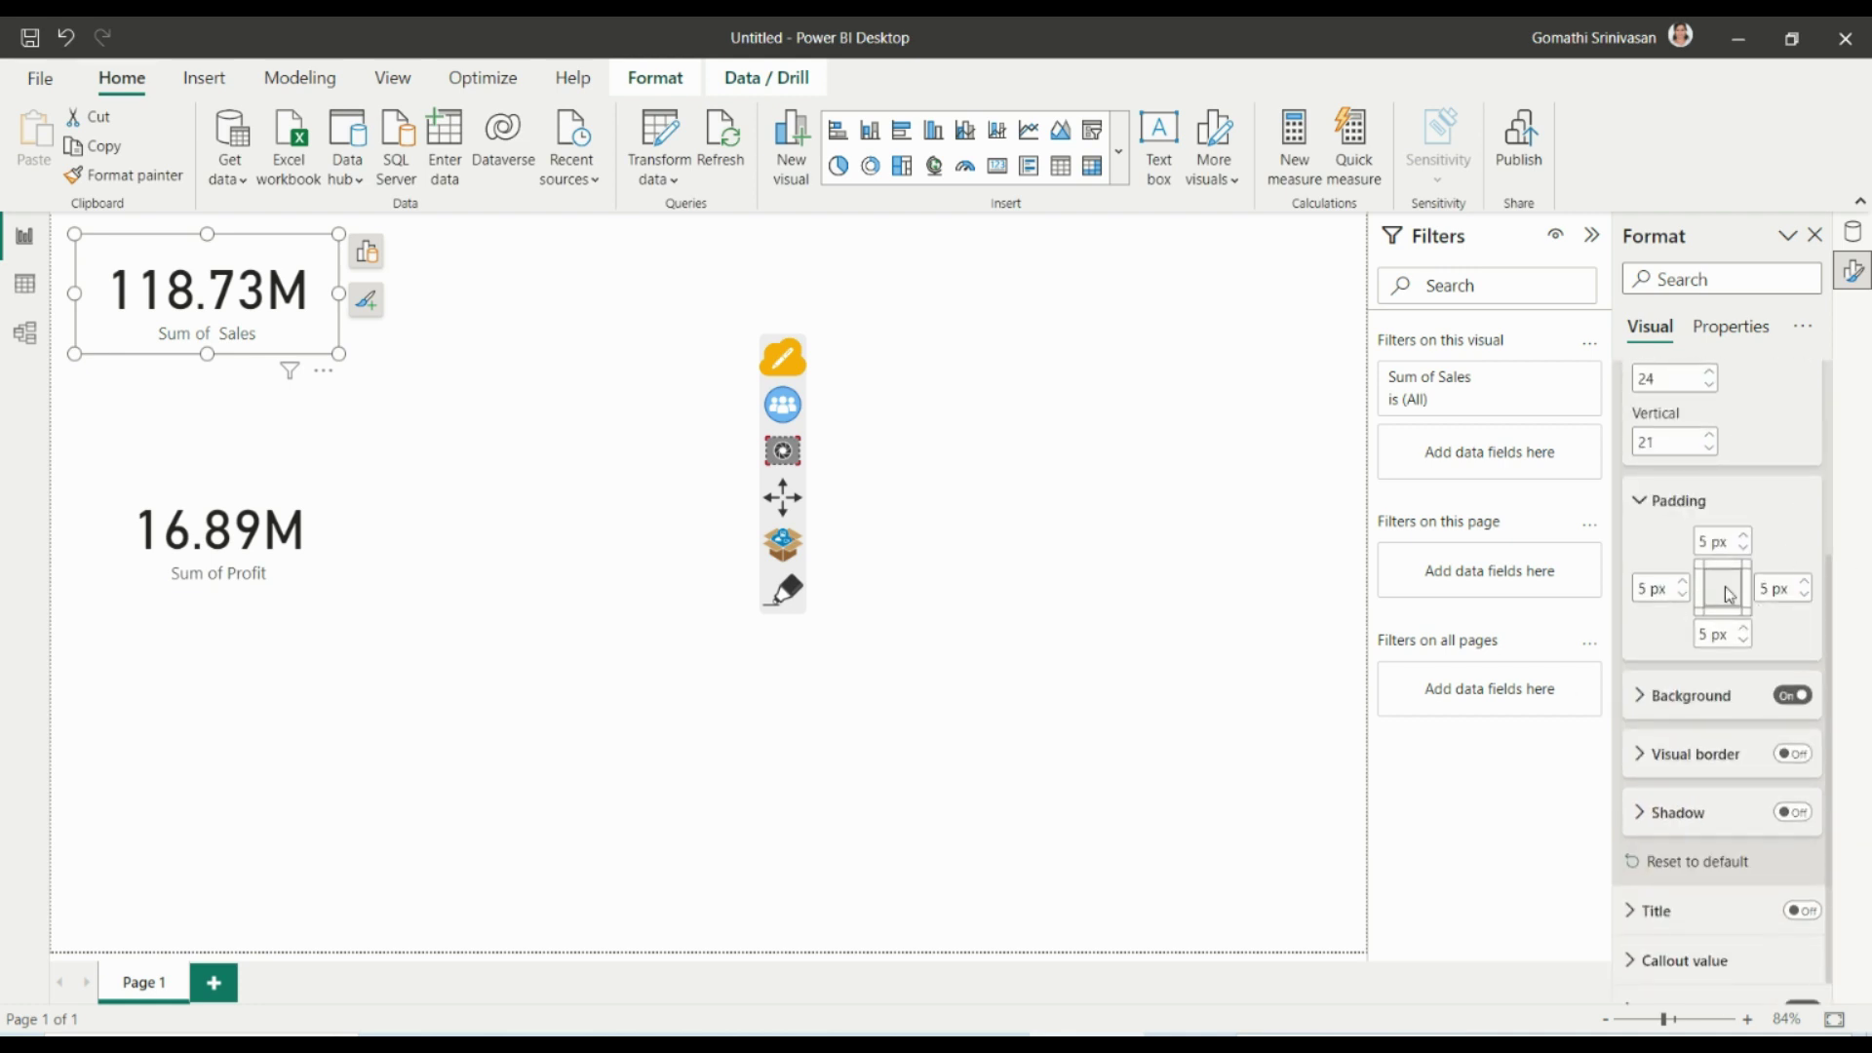
{"action": "left_click", "coordinate": [1743, 535]}
{"action": "left_click", "coordinate": [1743, 536]}
{"action": "left_click", "coordinate": [1743, 535]}
{"action": "left_click", "coordinate": [1744, 535]}
{"action": "left_click", "coordinate": [1743, 536]}
{"action": "left_click", "coordinate": [1743, 536]}
{"action": "left_click", "coordinate": [1743, 535]}
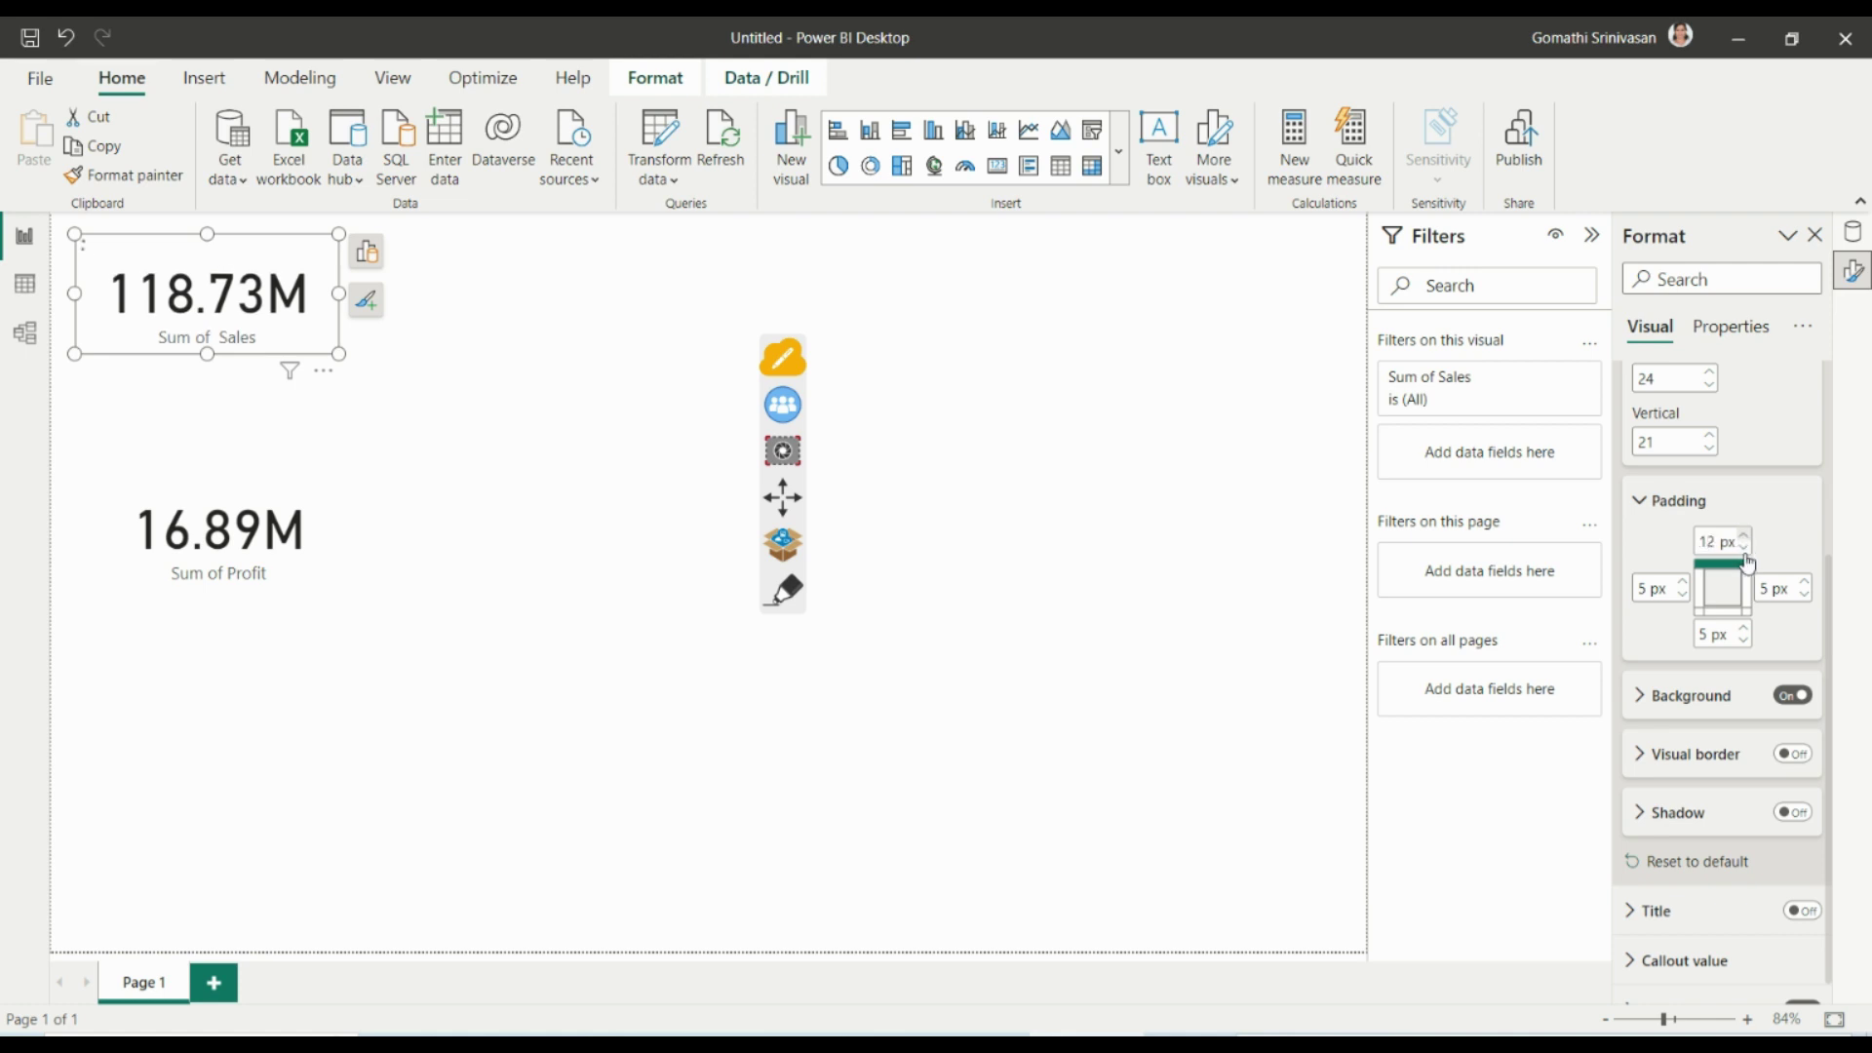
{"action": "left_click", "coordinate": [783, 591]}
{"action": "mouse_move", "coordinate": [82, 263]}
{"action": "left_mouse_down"}
{"action": "mouse_move", "coordinate": [322, 278]}
{"action": "mouse_move", "coordinate": [200, 216]}
{"action": "mouse_move", "coordinate": [191, 251]}
{"action": "mouse_move", "coordinate": [353, 252]}
{"action": "mouse_move", "coordinate": [362, 343]}
{"action": "mouse_move", "coordinate": [88, 332]}
{"action": "mouse_move", "coordinate": [109, 190]}
{"action": "left_mouse_up"}
{"action": "left_click", "coordinate": [784, 729]}
{"action": "left_click", "coordinate": [782, 590]}
{"action": "left_click", "coordinate": [782, 591]}
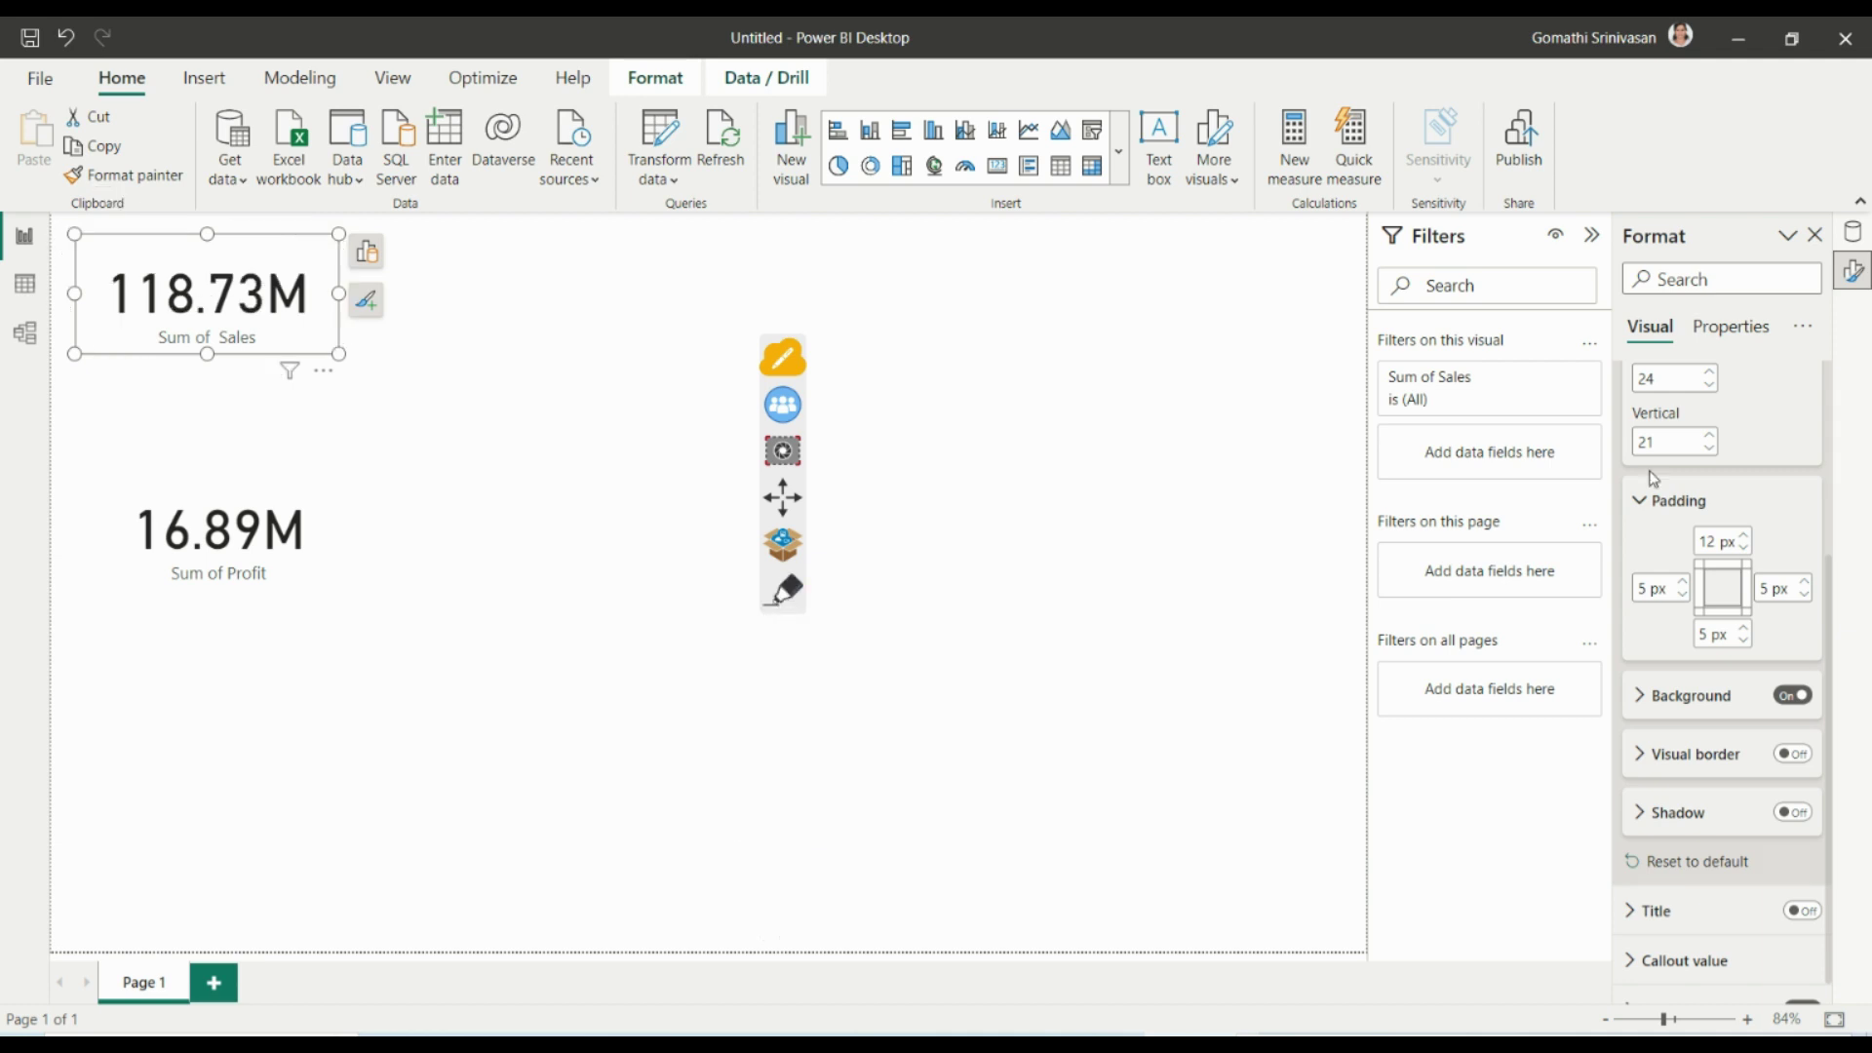
Set the top padding back to 5 px so all sides match.
{"action": "left_click", "coordinate": [1716, 542]}
{"action": "double_click", "coordinate": [1721, 548]}
{"action": "type", "text": "5"}
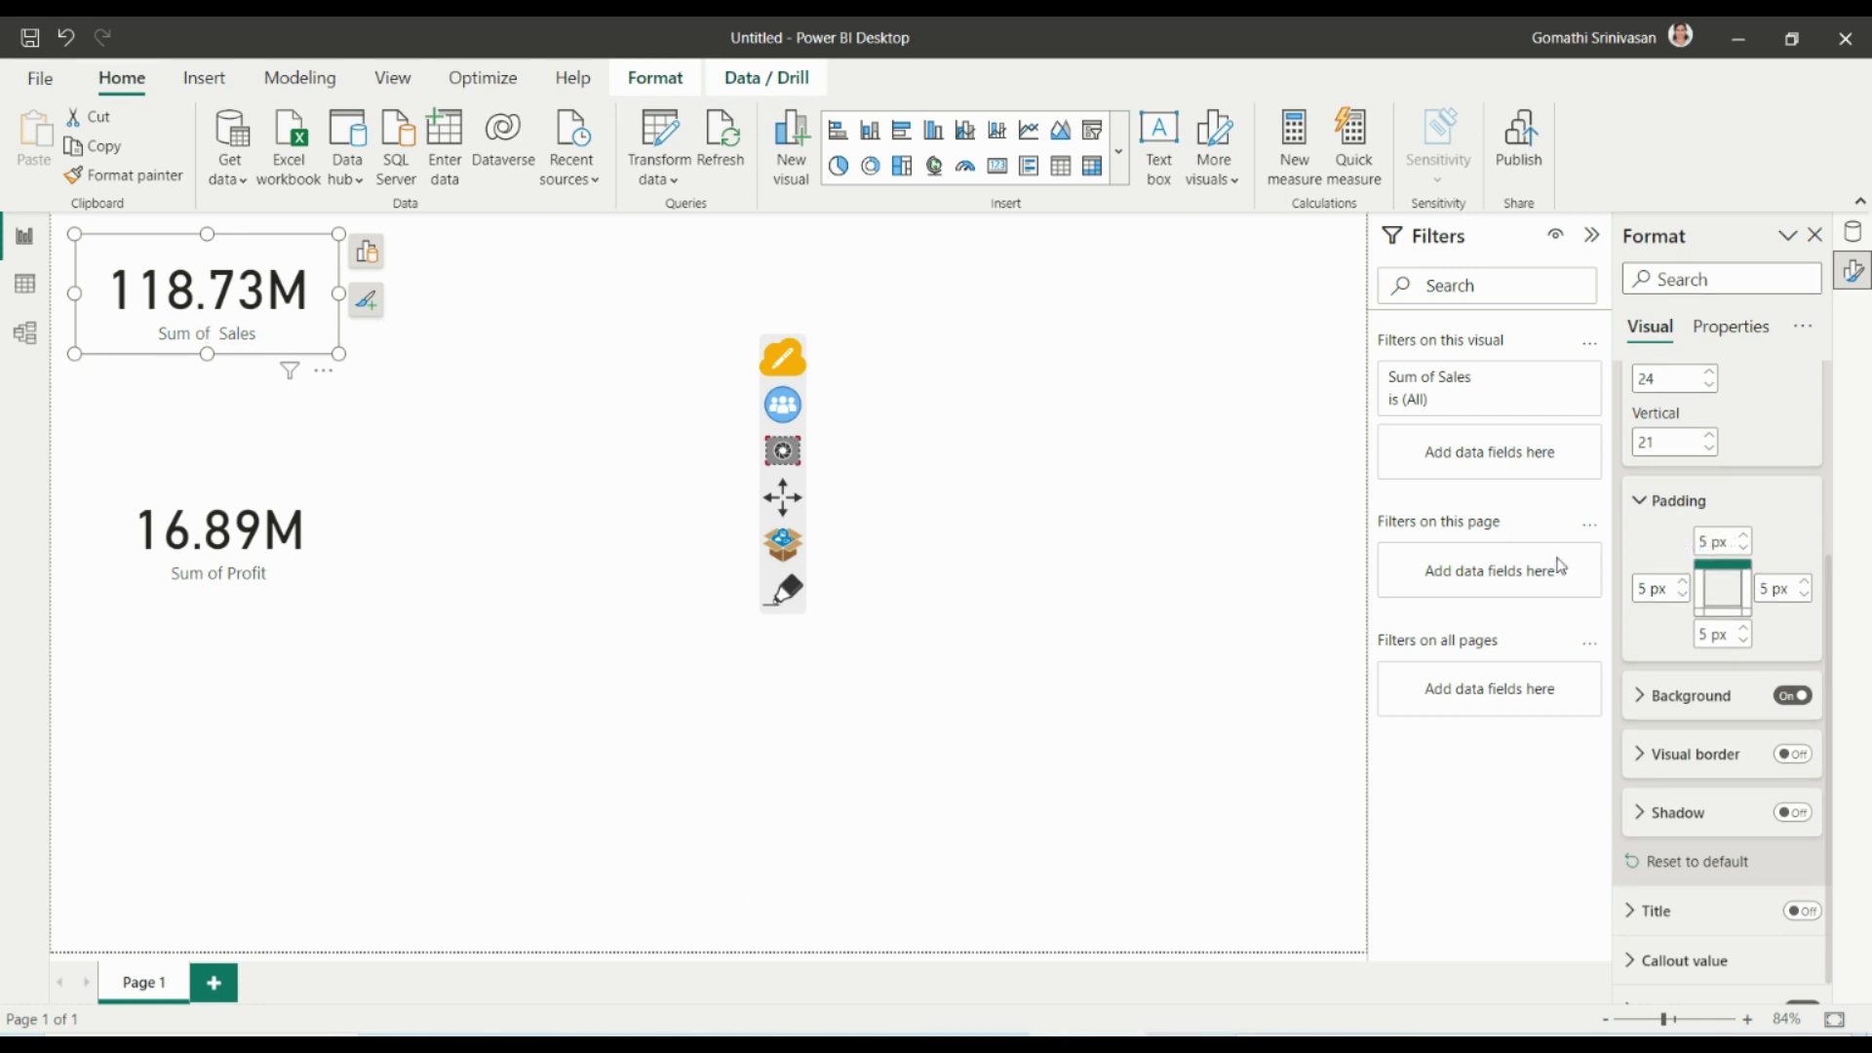
{"action": "left_click", "coordinate": [1644, 506]}
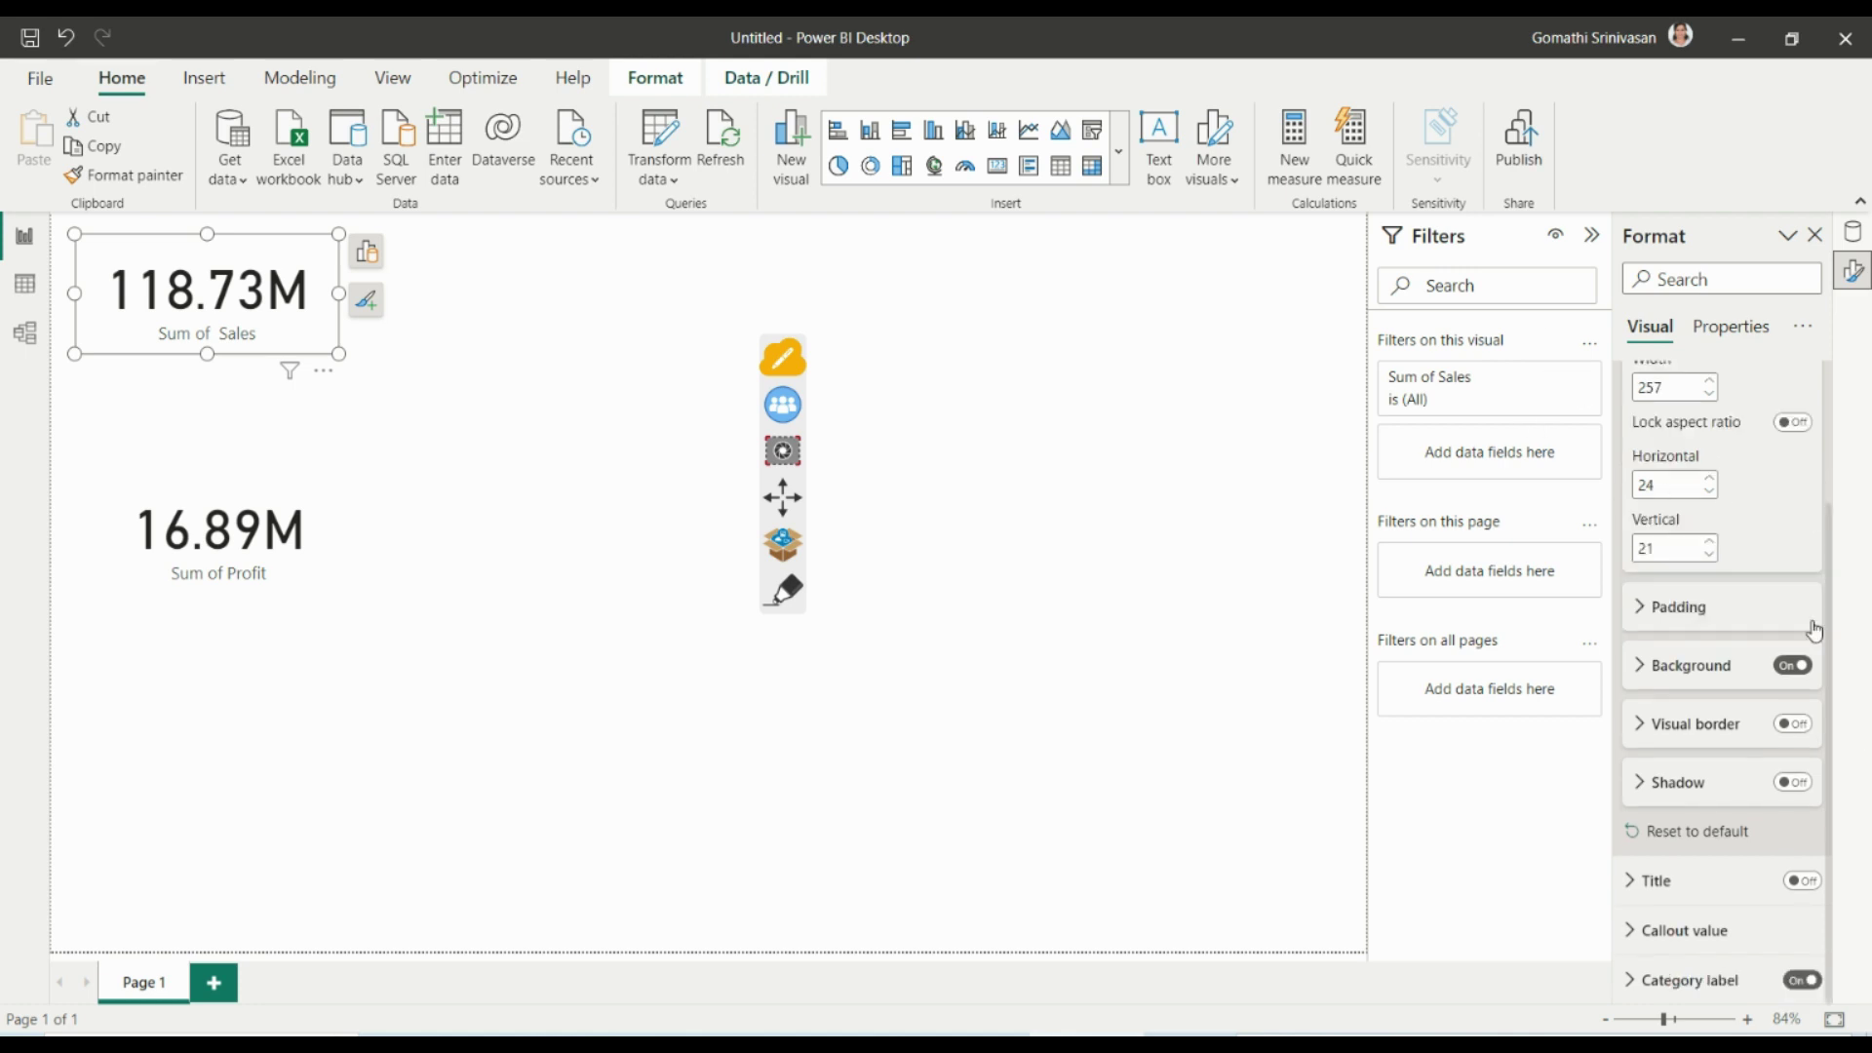
{"action": "scroll", "coordinate": [1667, 409], "scroll_direction": "up", "scroll_amount": 3}
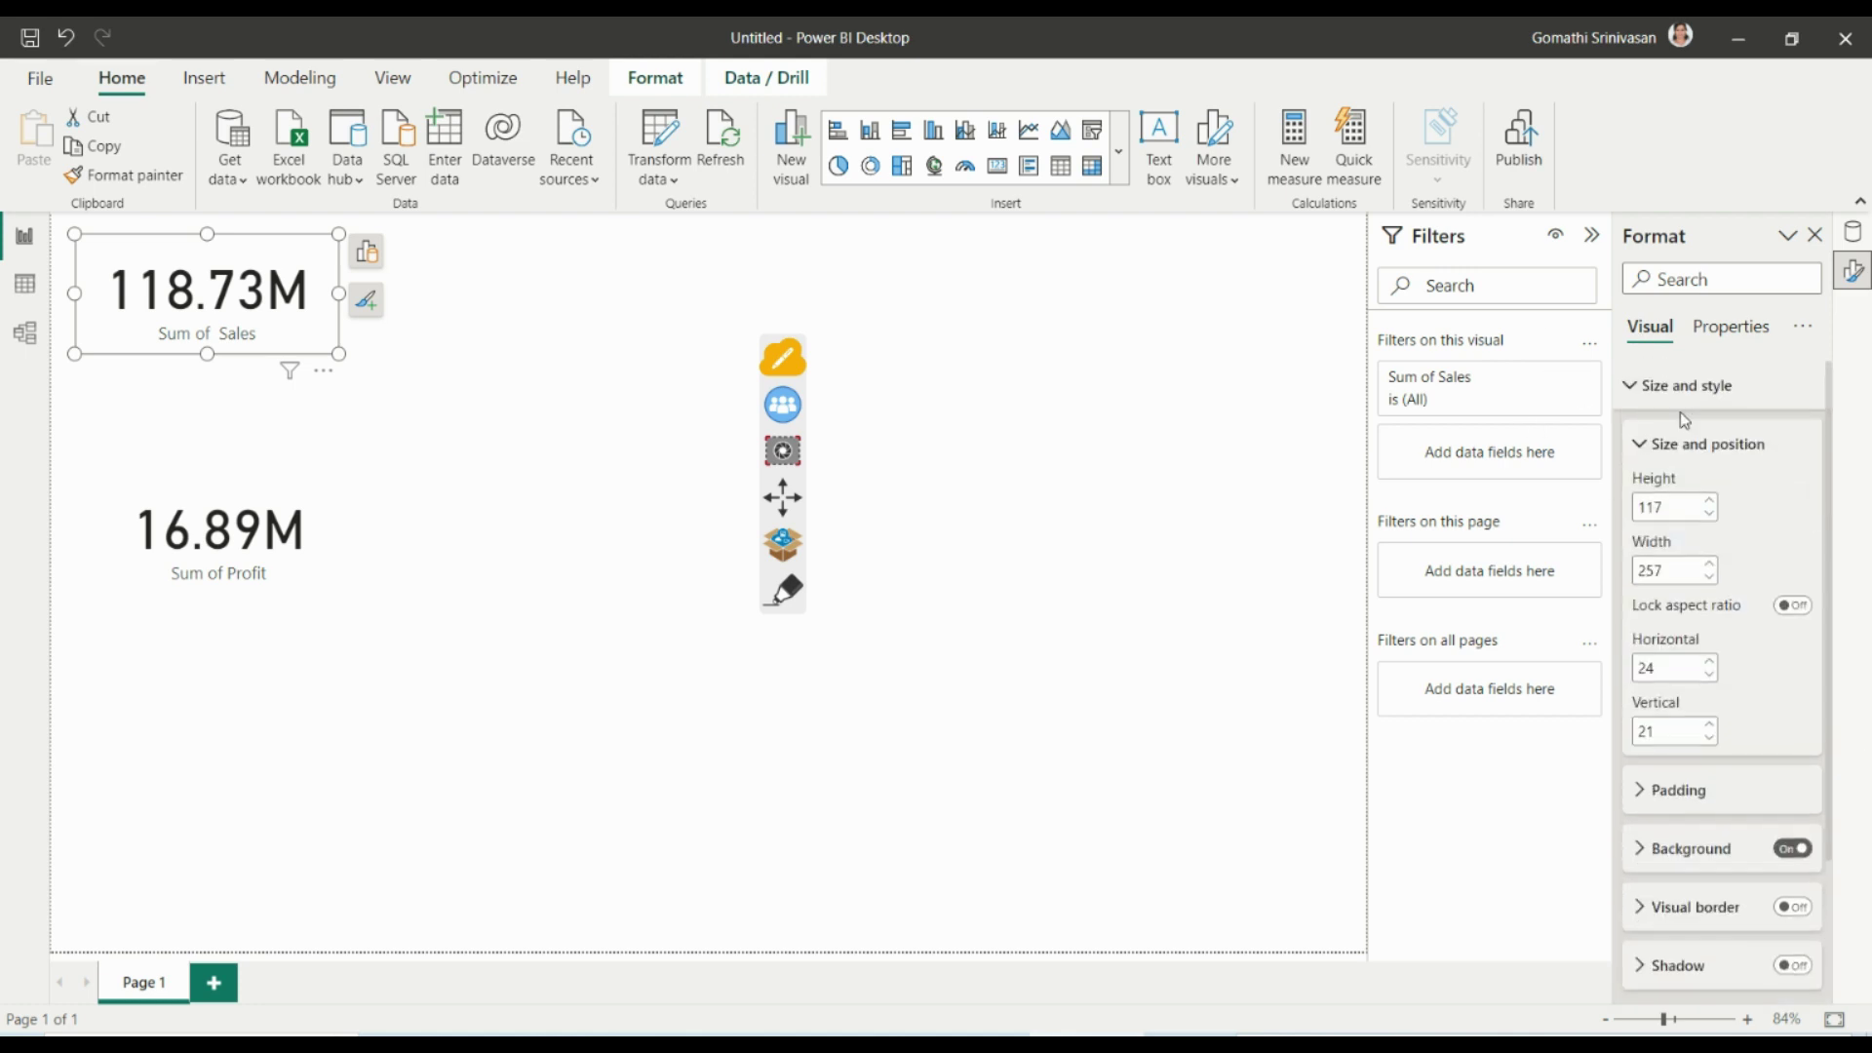
{"action": "left_click", "coordinate": [1640, 445]}
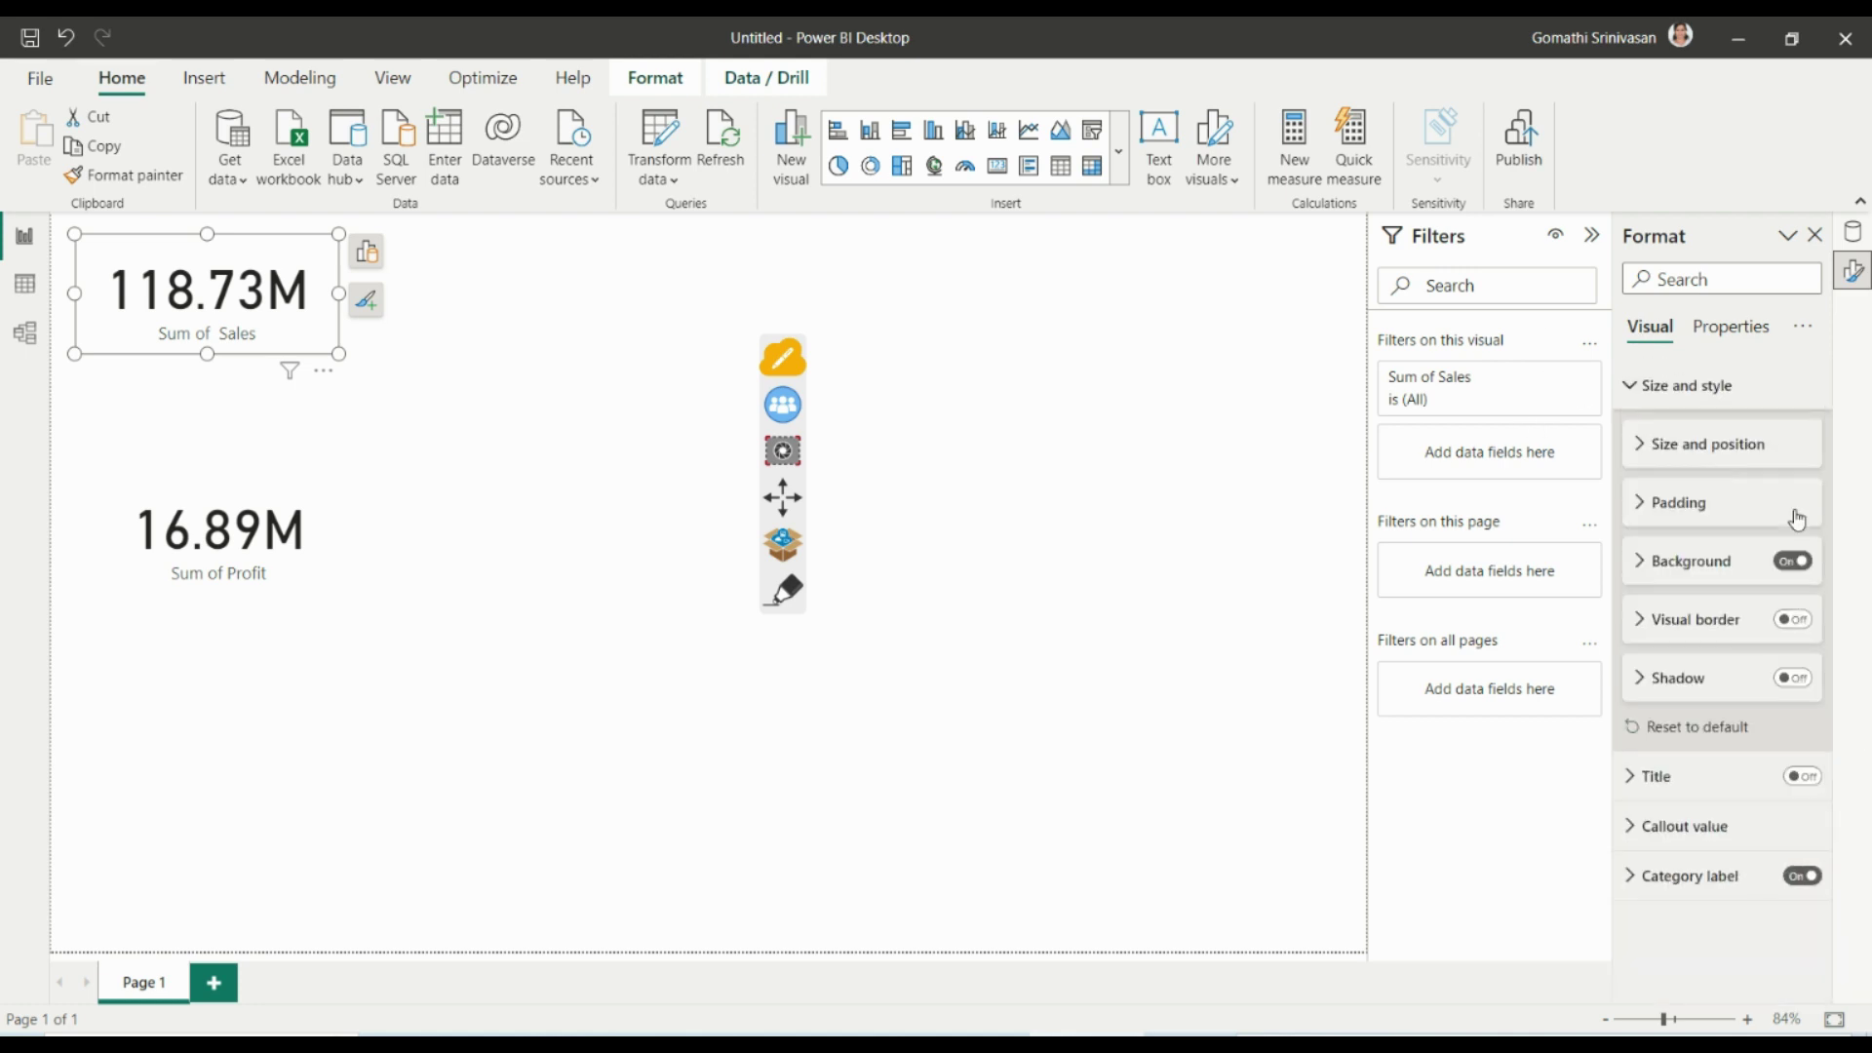
Fill the Sales card background with the gold theme colour at 22% transparency.
{"action": "left_click", "coordinate": [1638, 564]}
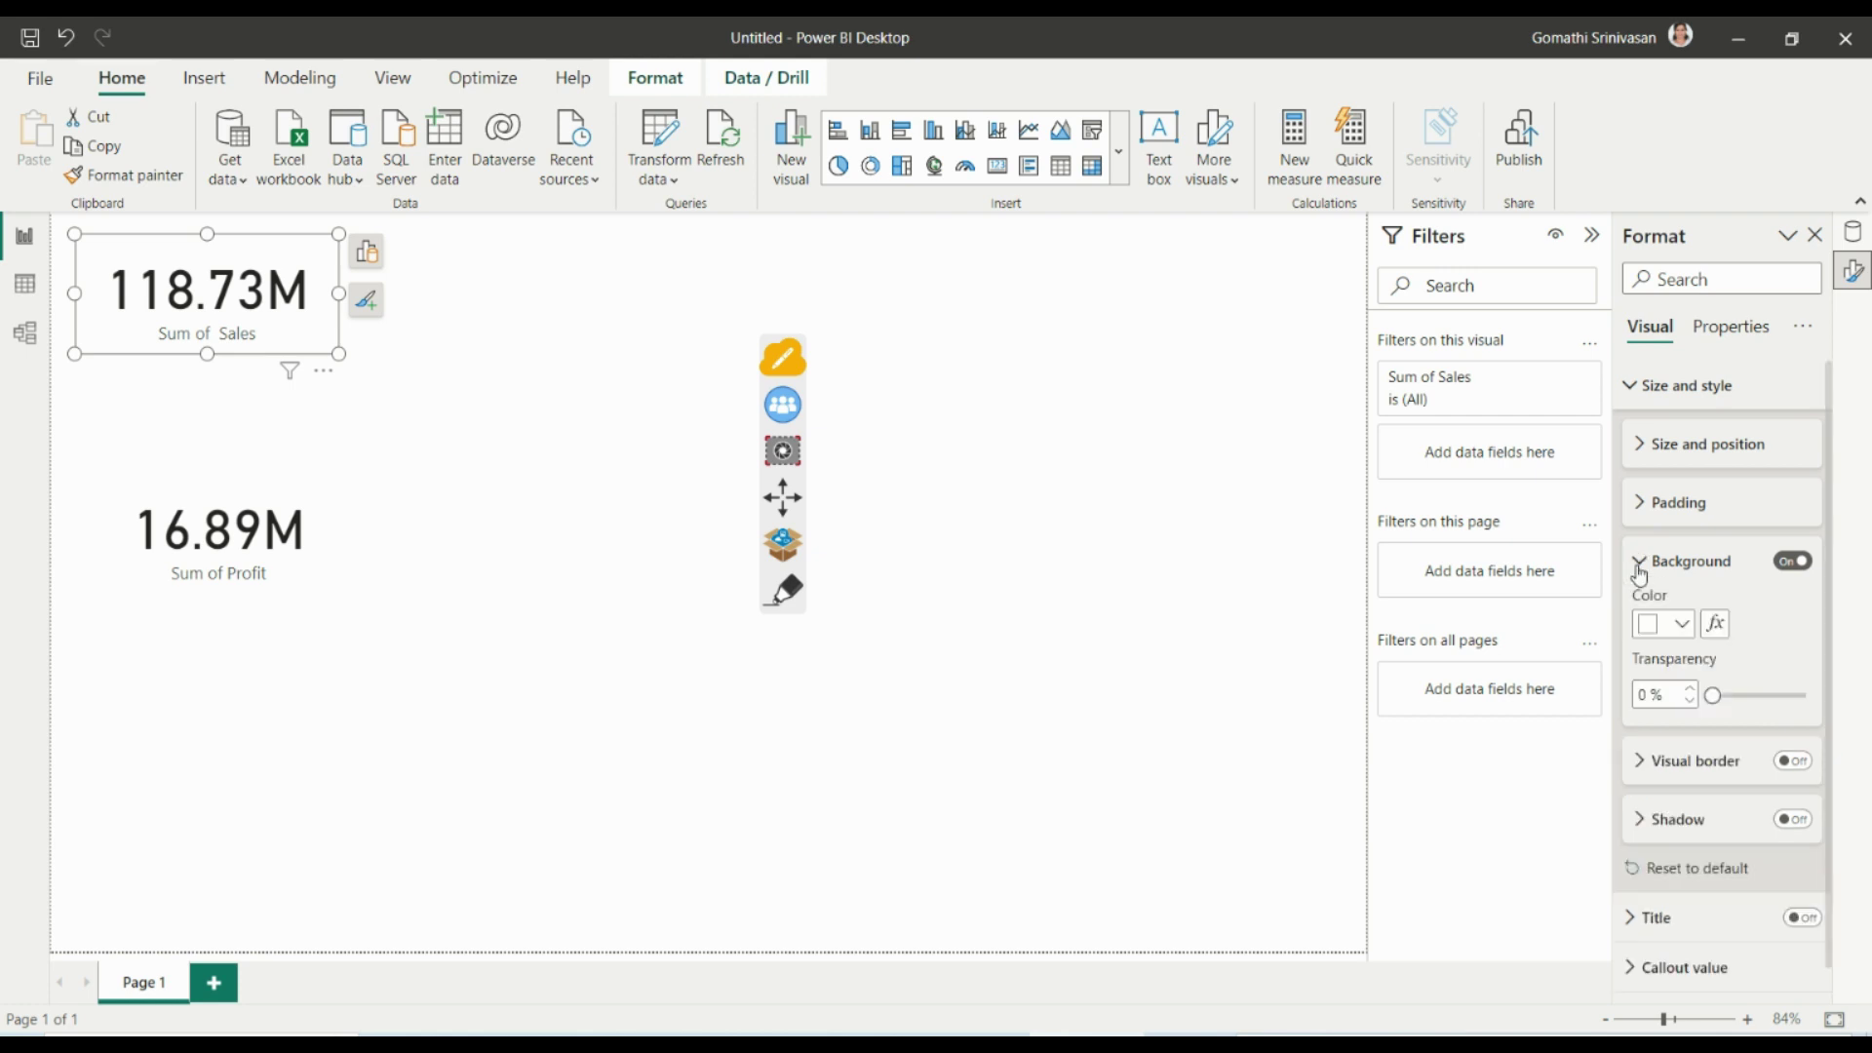
{"action": "left_click", "coordinate": [1681, 625]}
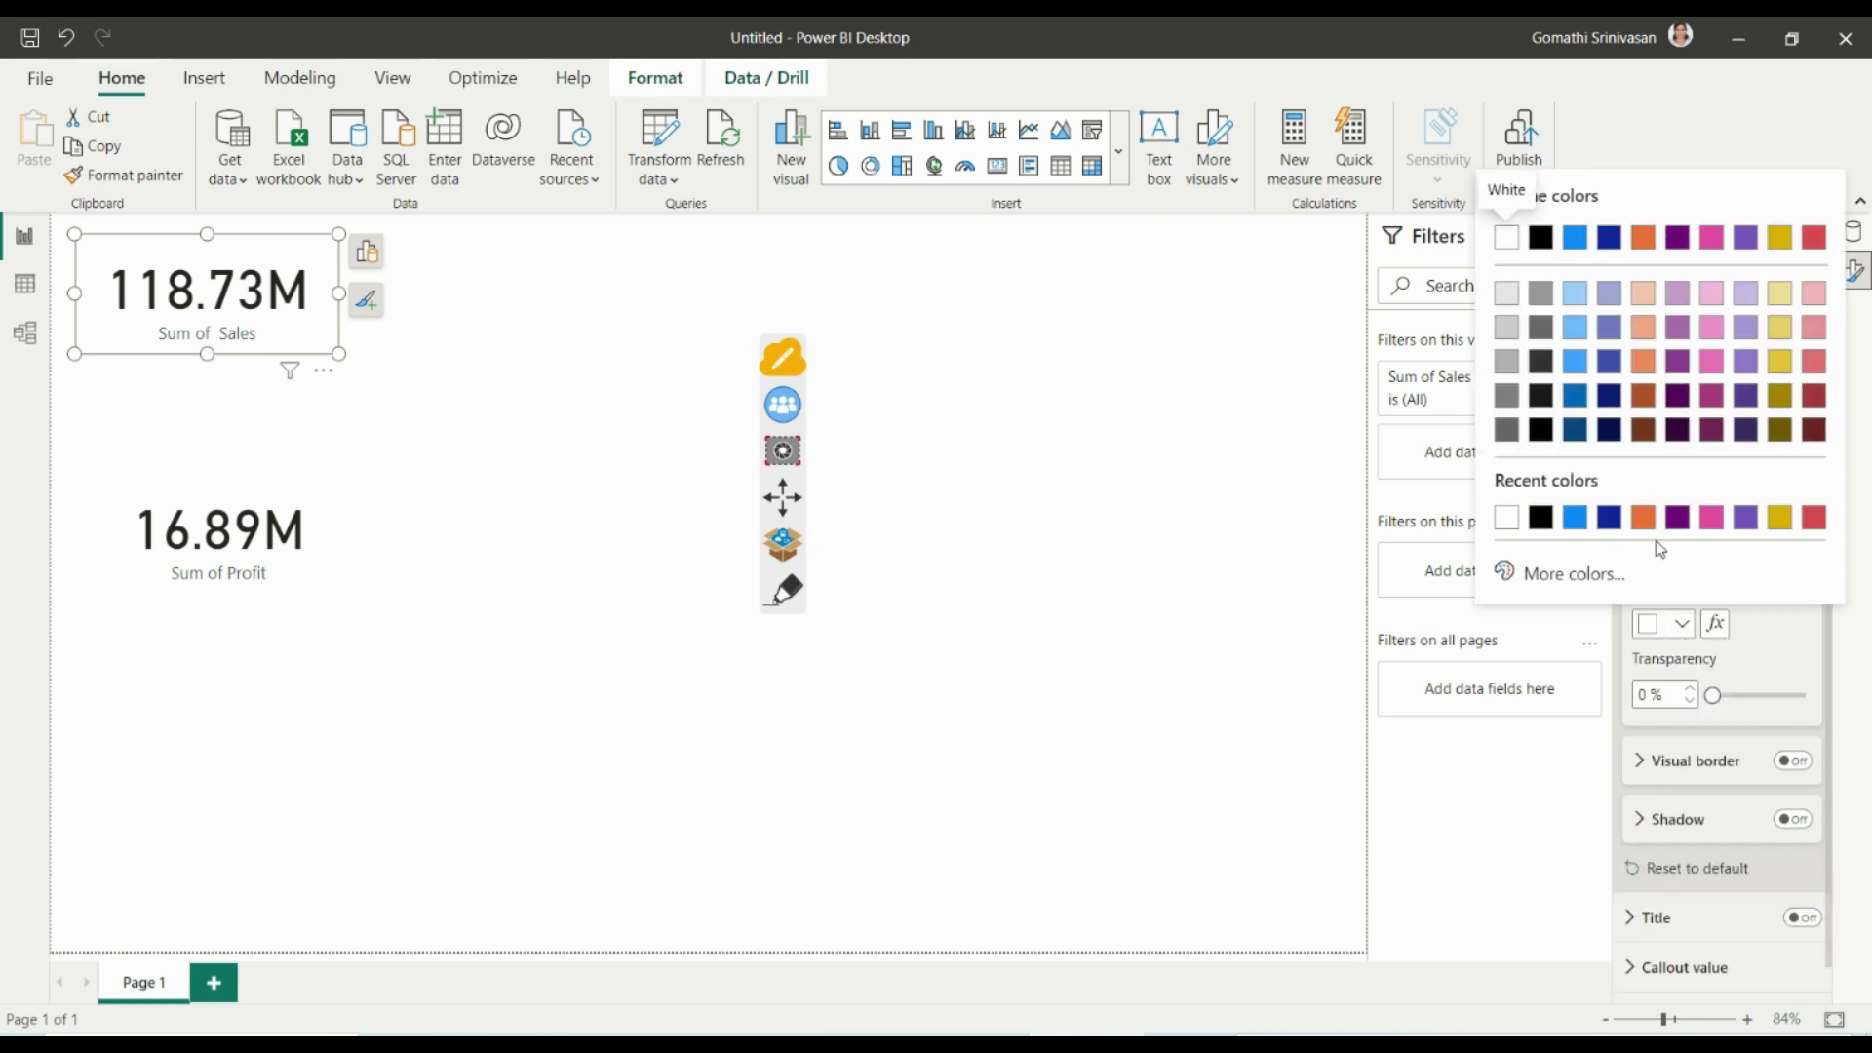
{"action": "left_click", "coordinate": [1706, 525]}
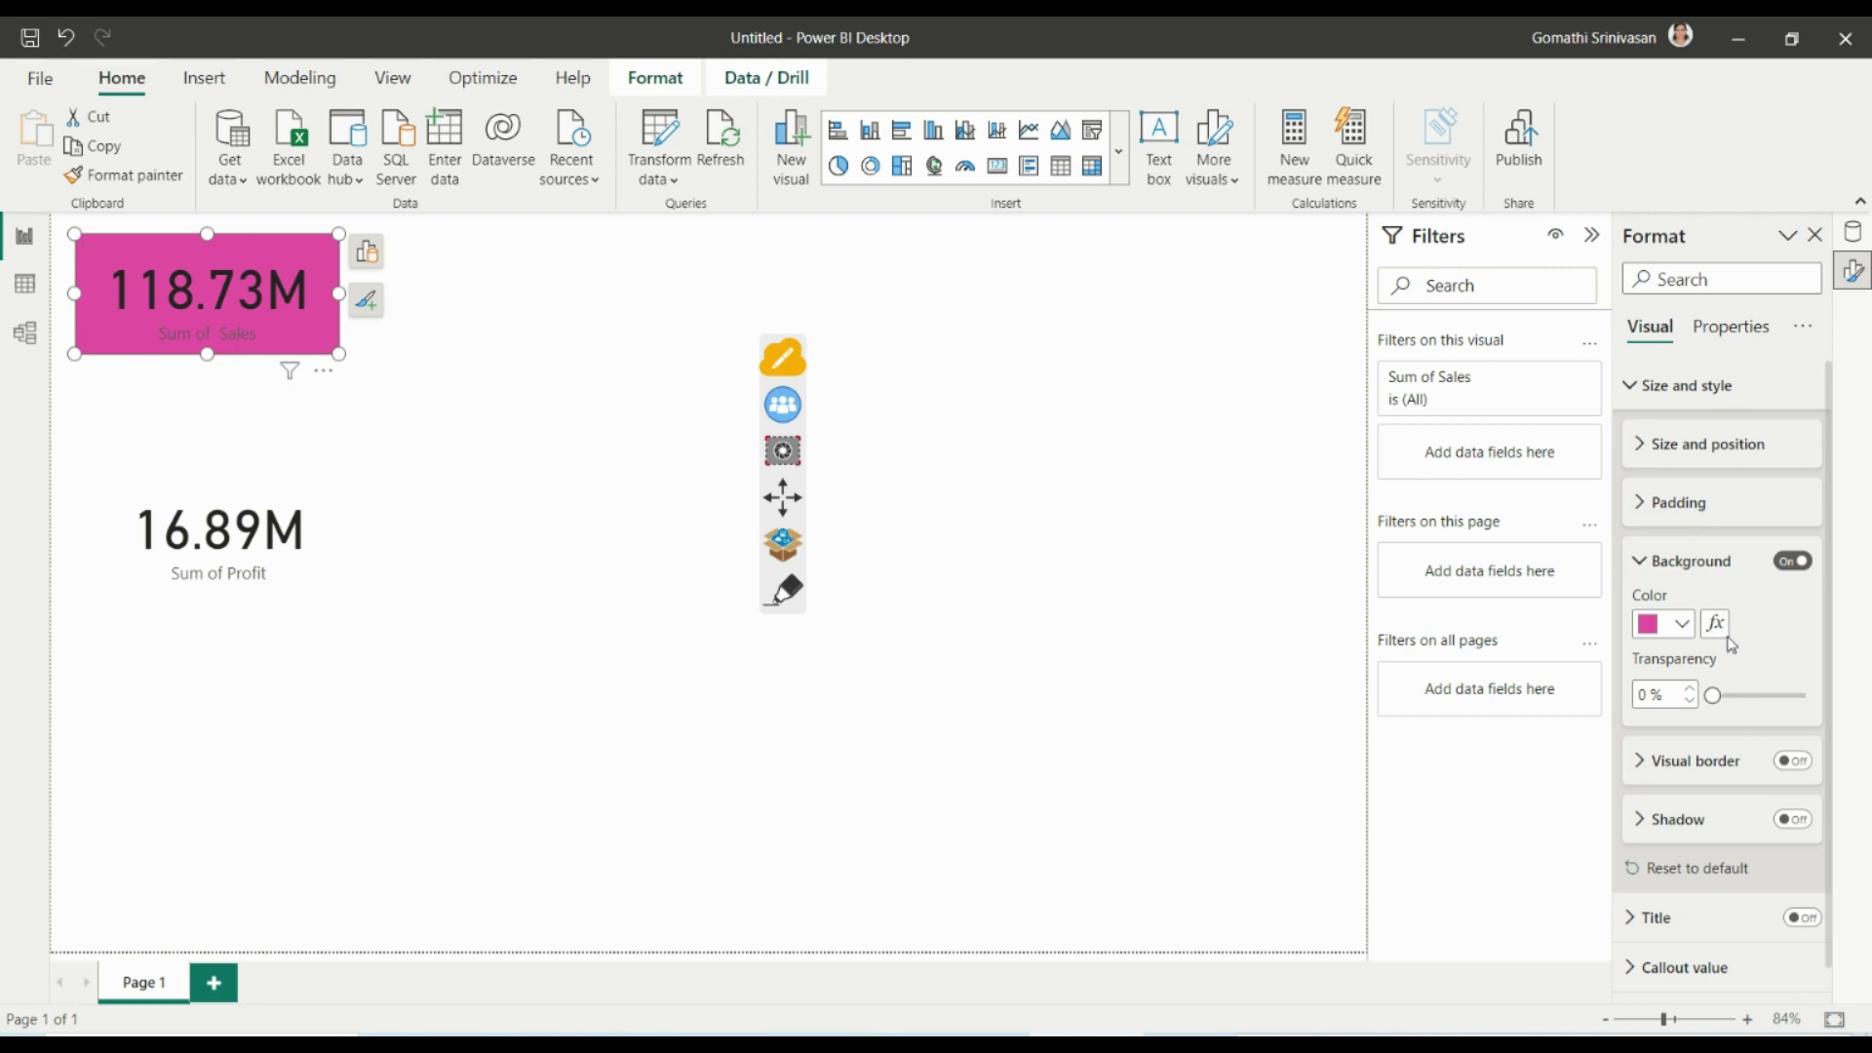
{"action": "left_click", "coordinate": [1682, 623]}
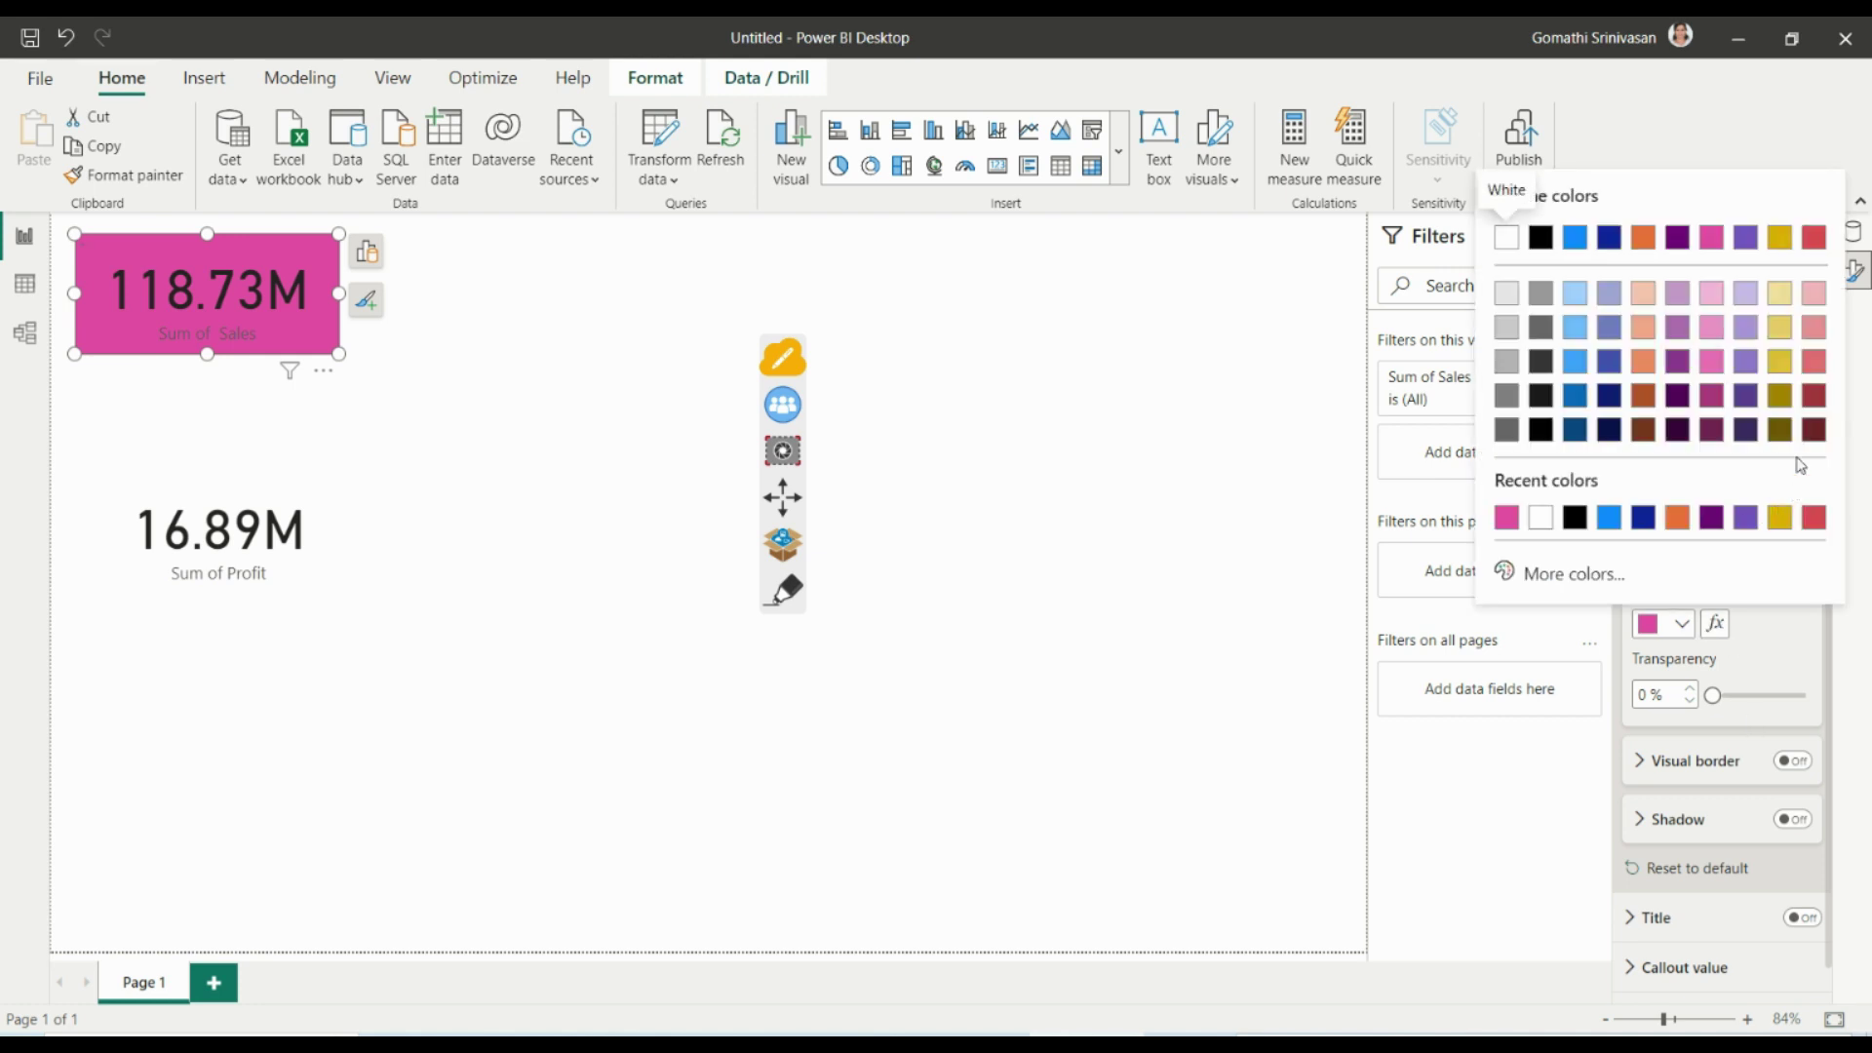
{"action": "left_click", "coordinate": [1779, 375]}
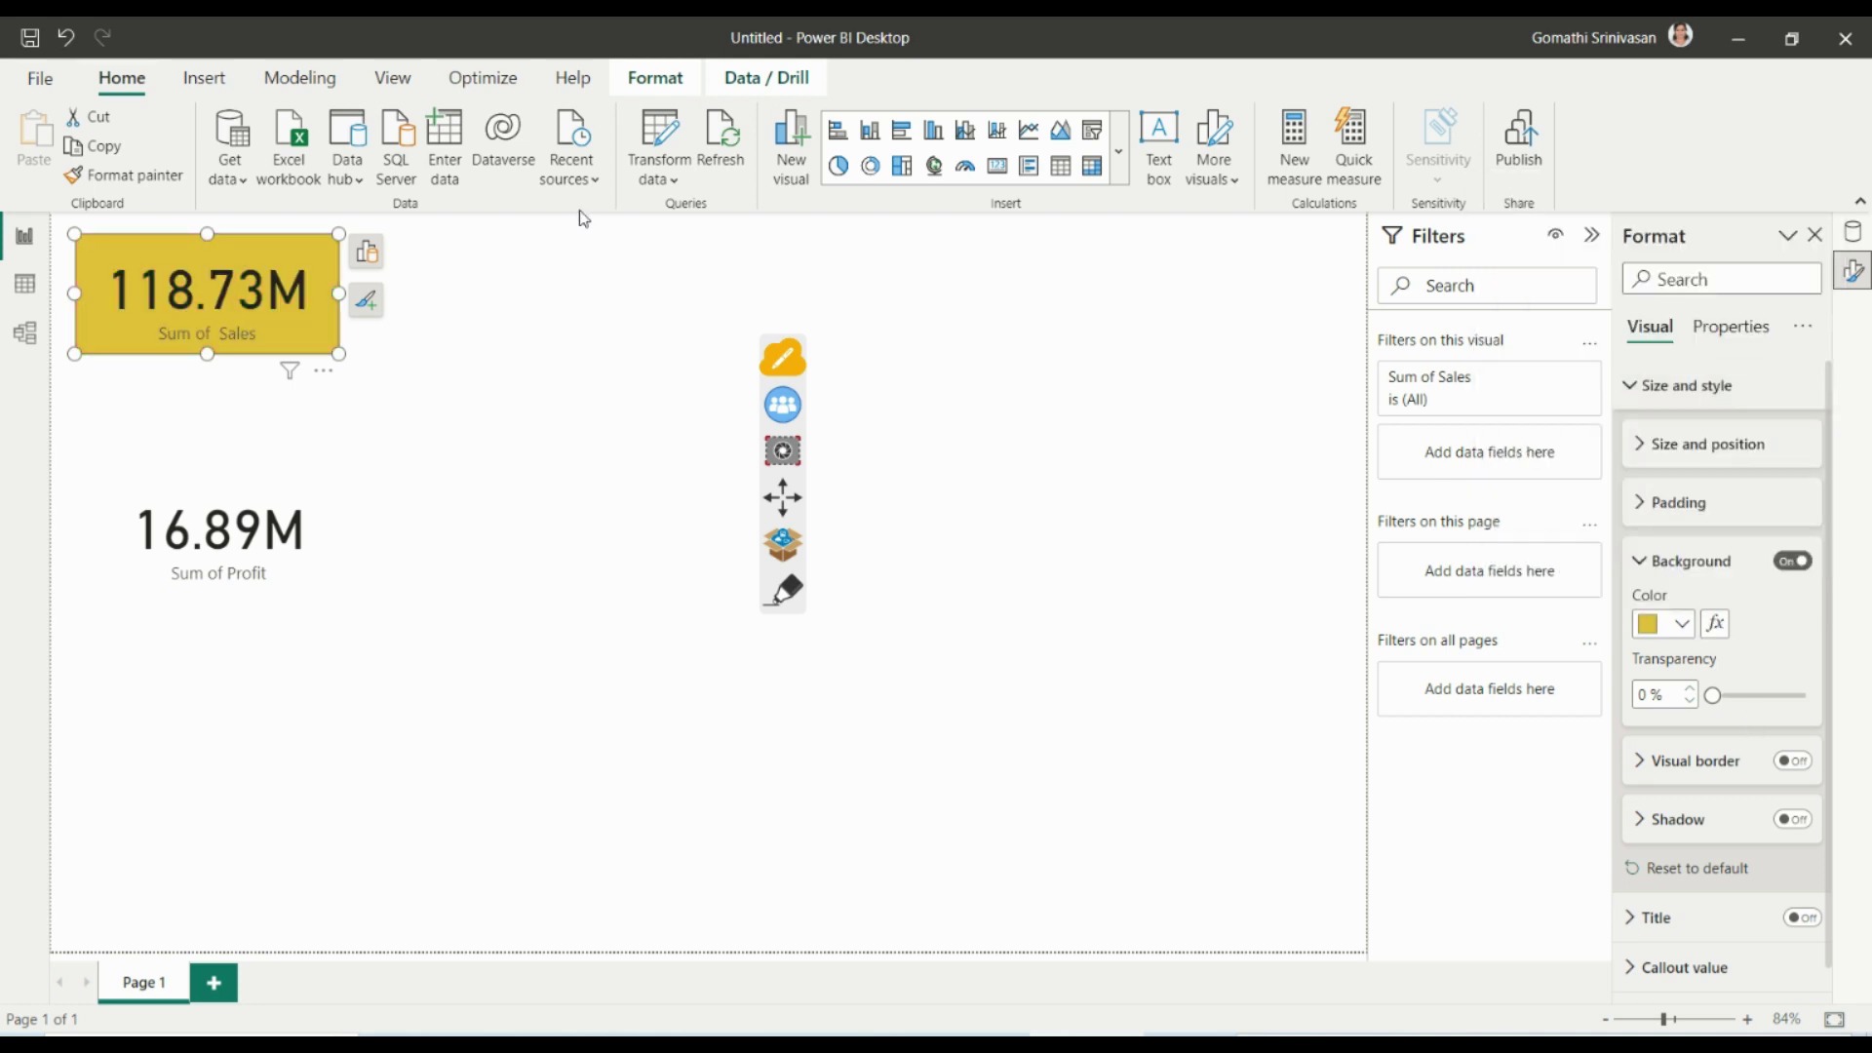
{"action": "mouse_move", "coordinate": [1713, 695]}
{"action": "left_mouse_down"}
{"action": "mouse_move", "coordinate": [1757, 697]}
{"action": "mouse_move", "coordinate": [1729, 695]}
{"action": "left_mouse_up"}
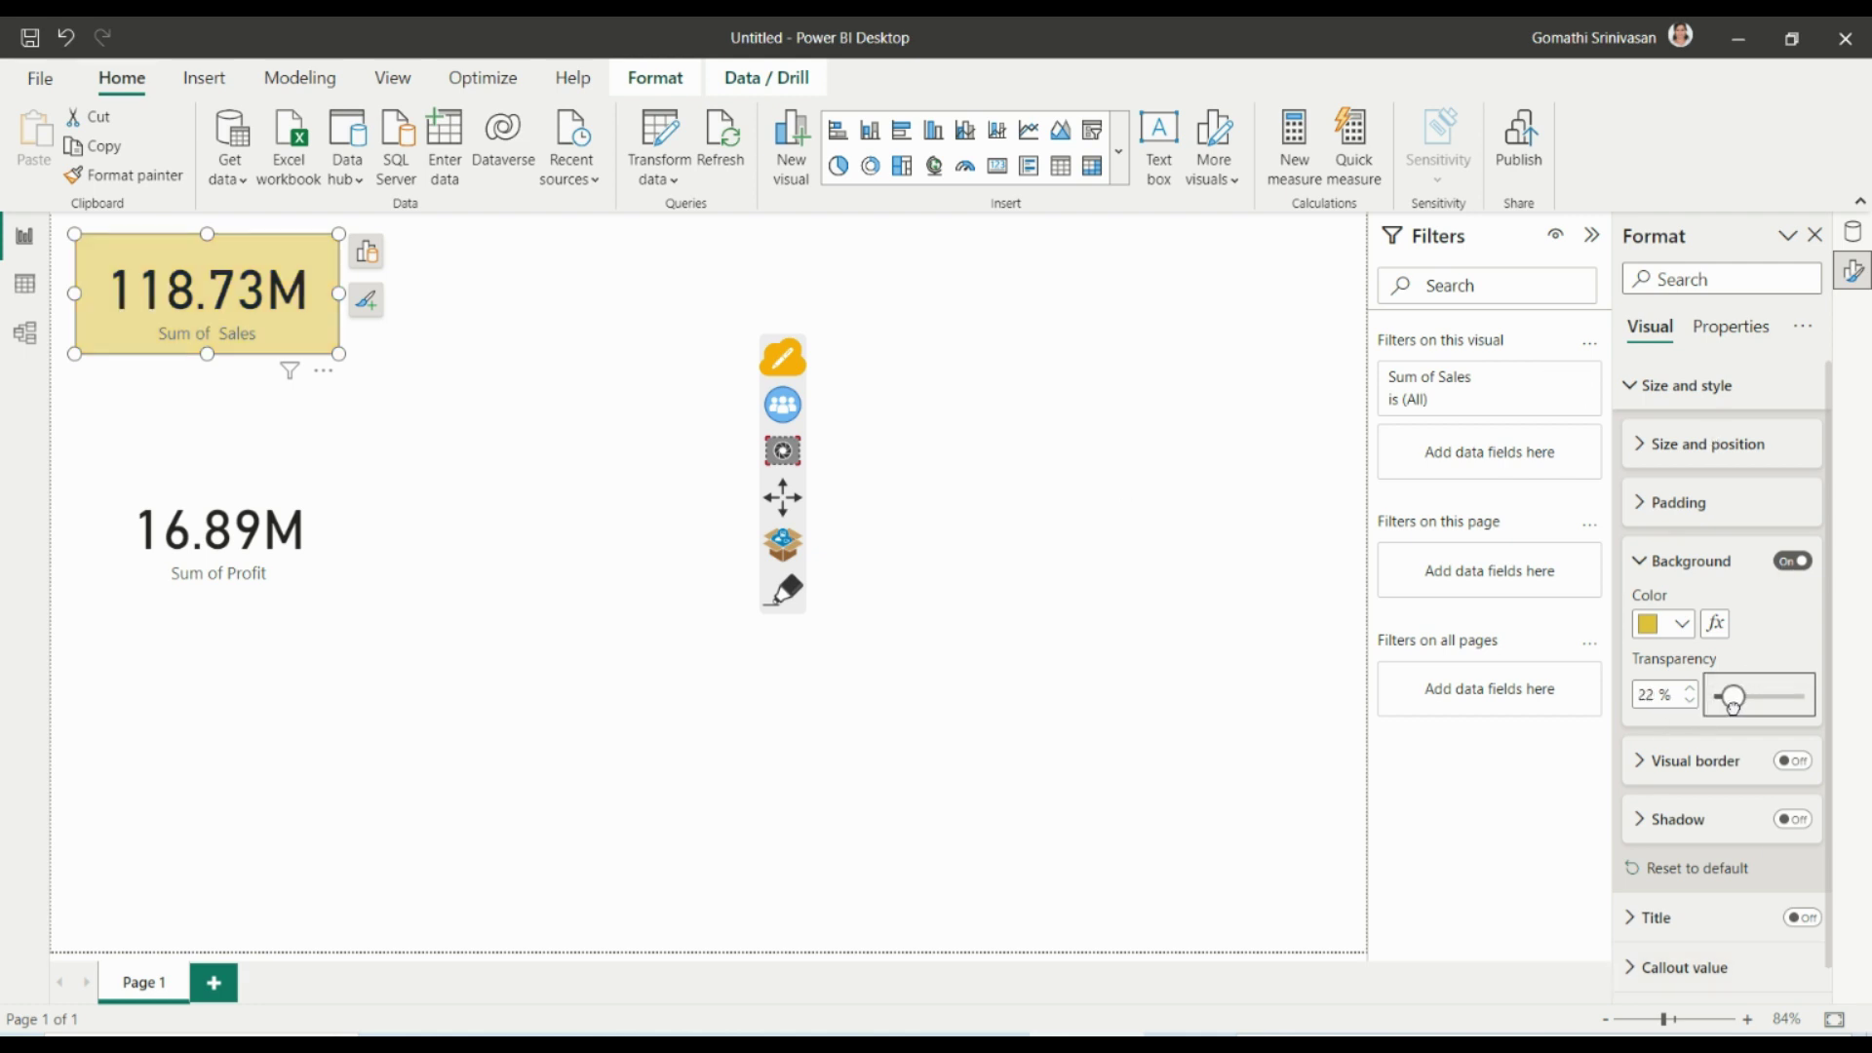
{"action": "left_click", "coordinate": [1796, 565]}
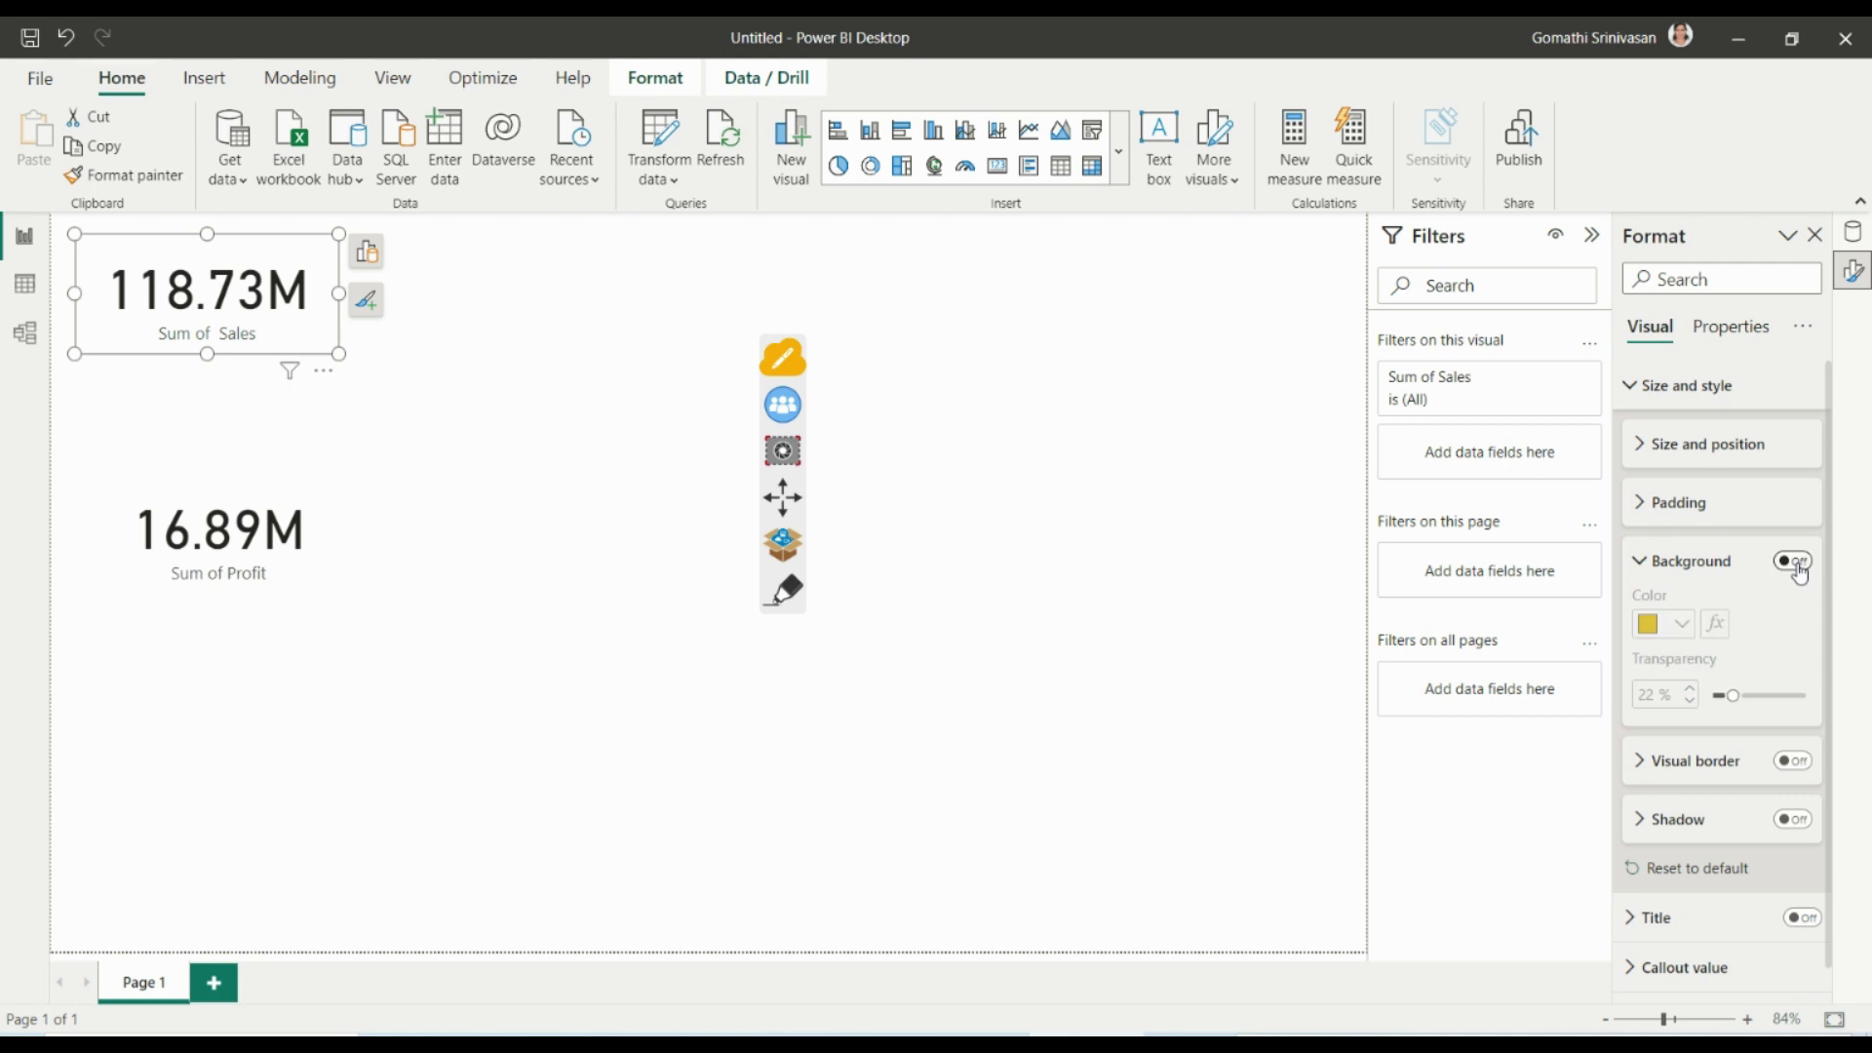
{"action": "left_click", "coordinate": [1796, 563]}
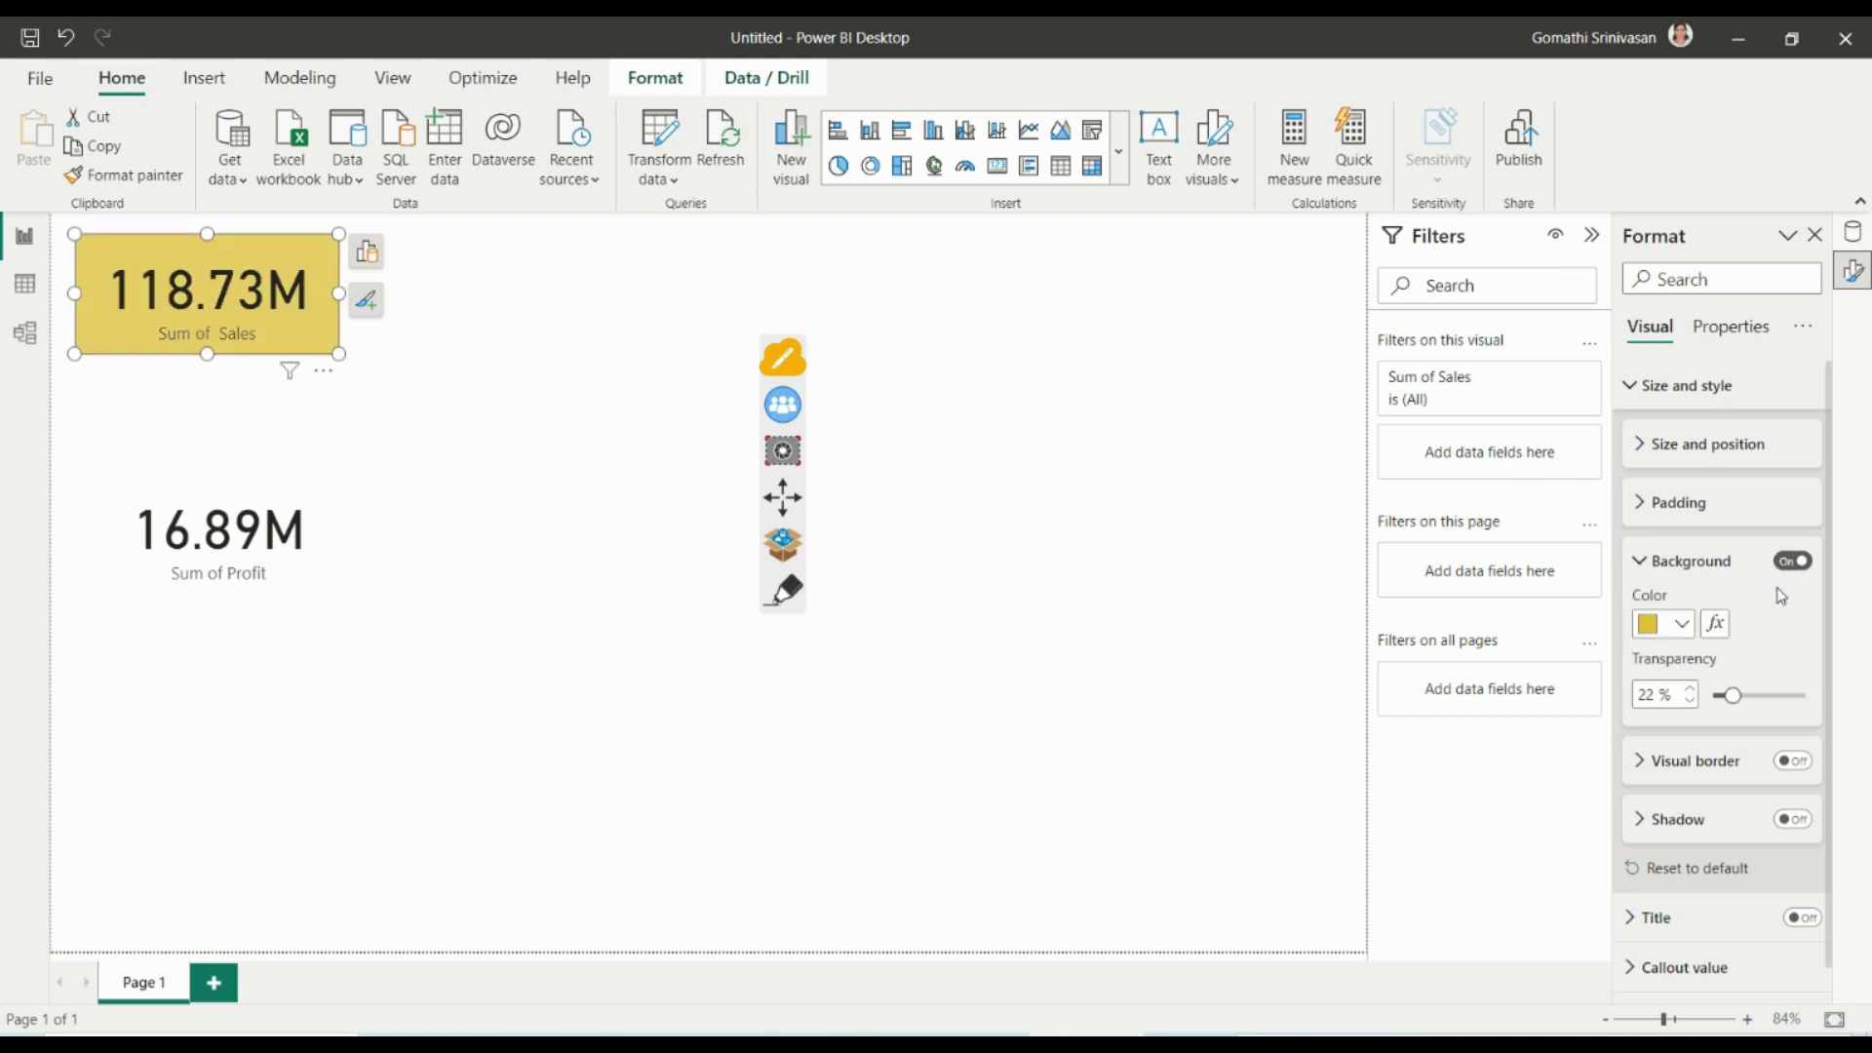
Turn on the Sales card's visual border.
{"action": "left_click", "coordinate": [1648, 573]}
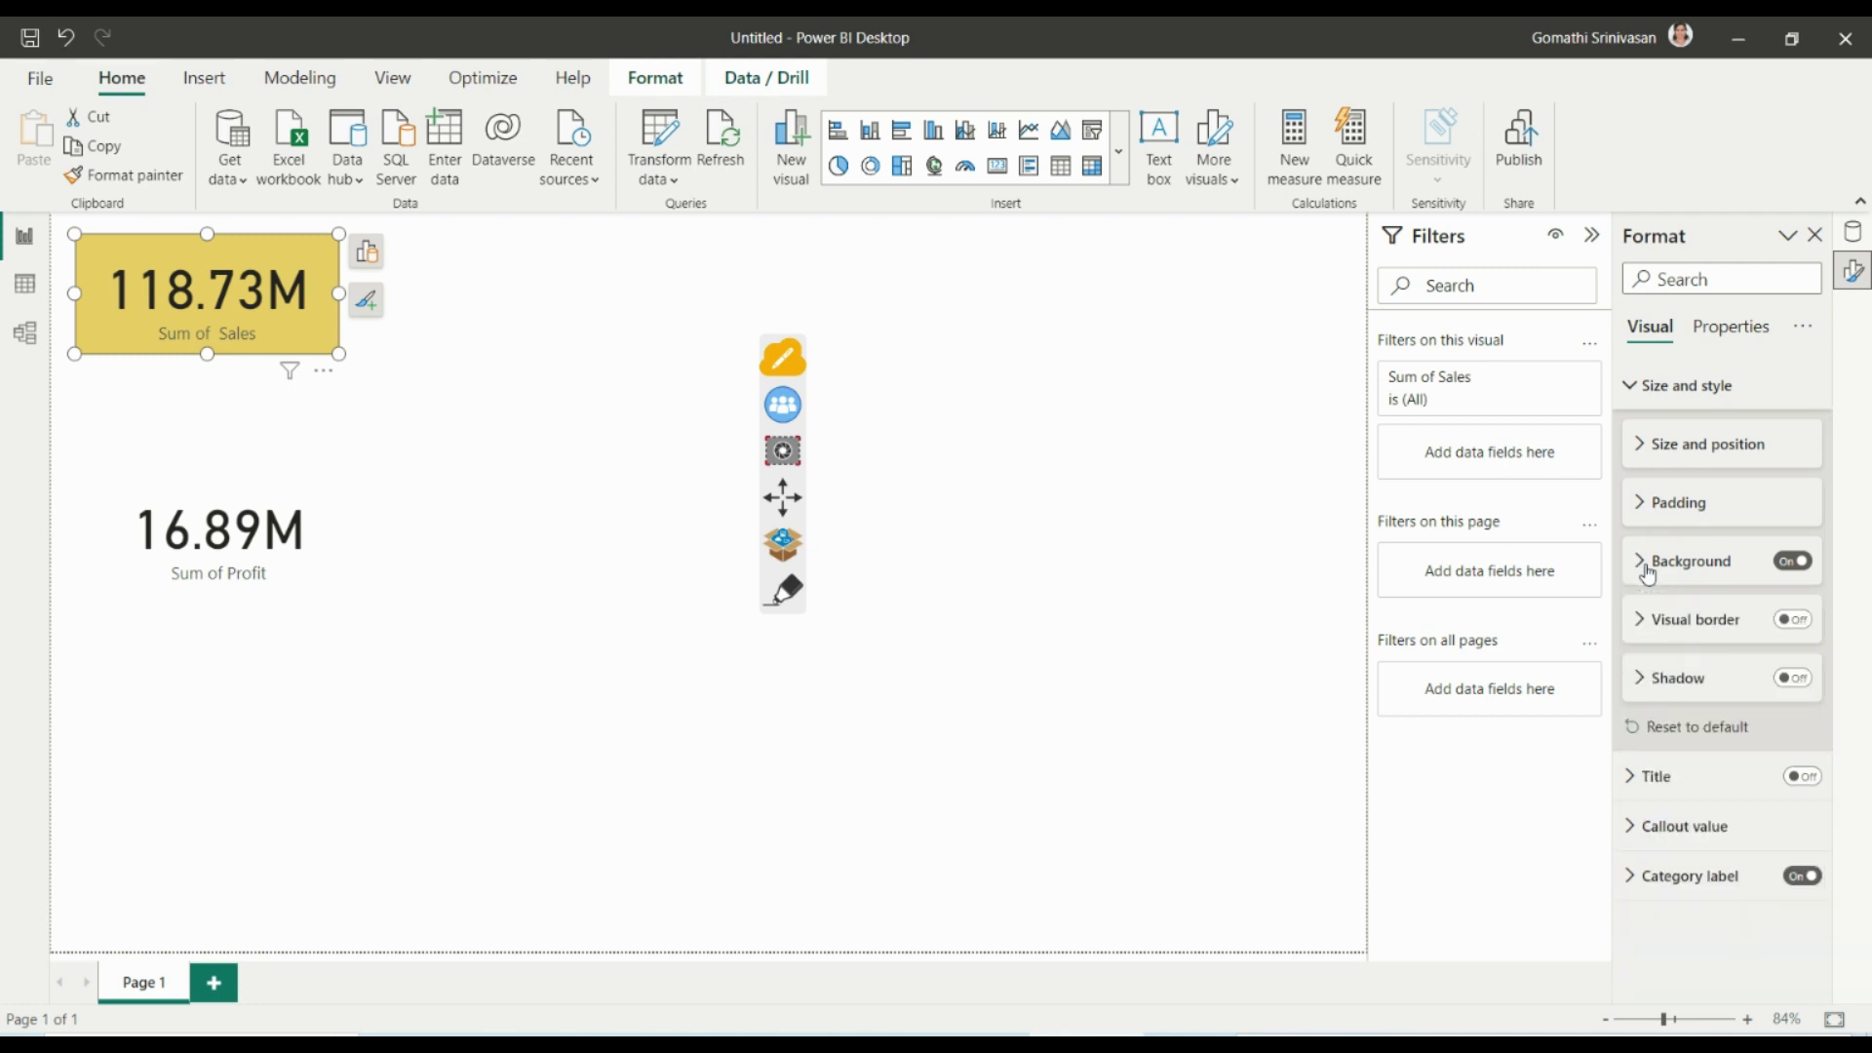
{"action": "left_click", "coordinate": [1637, 639]}
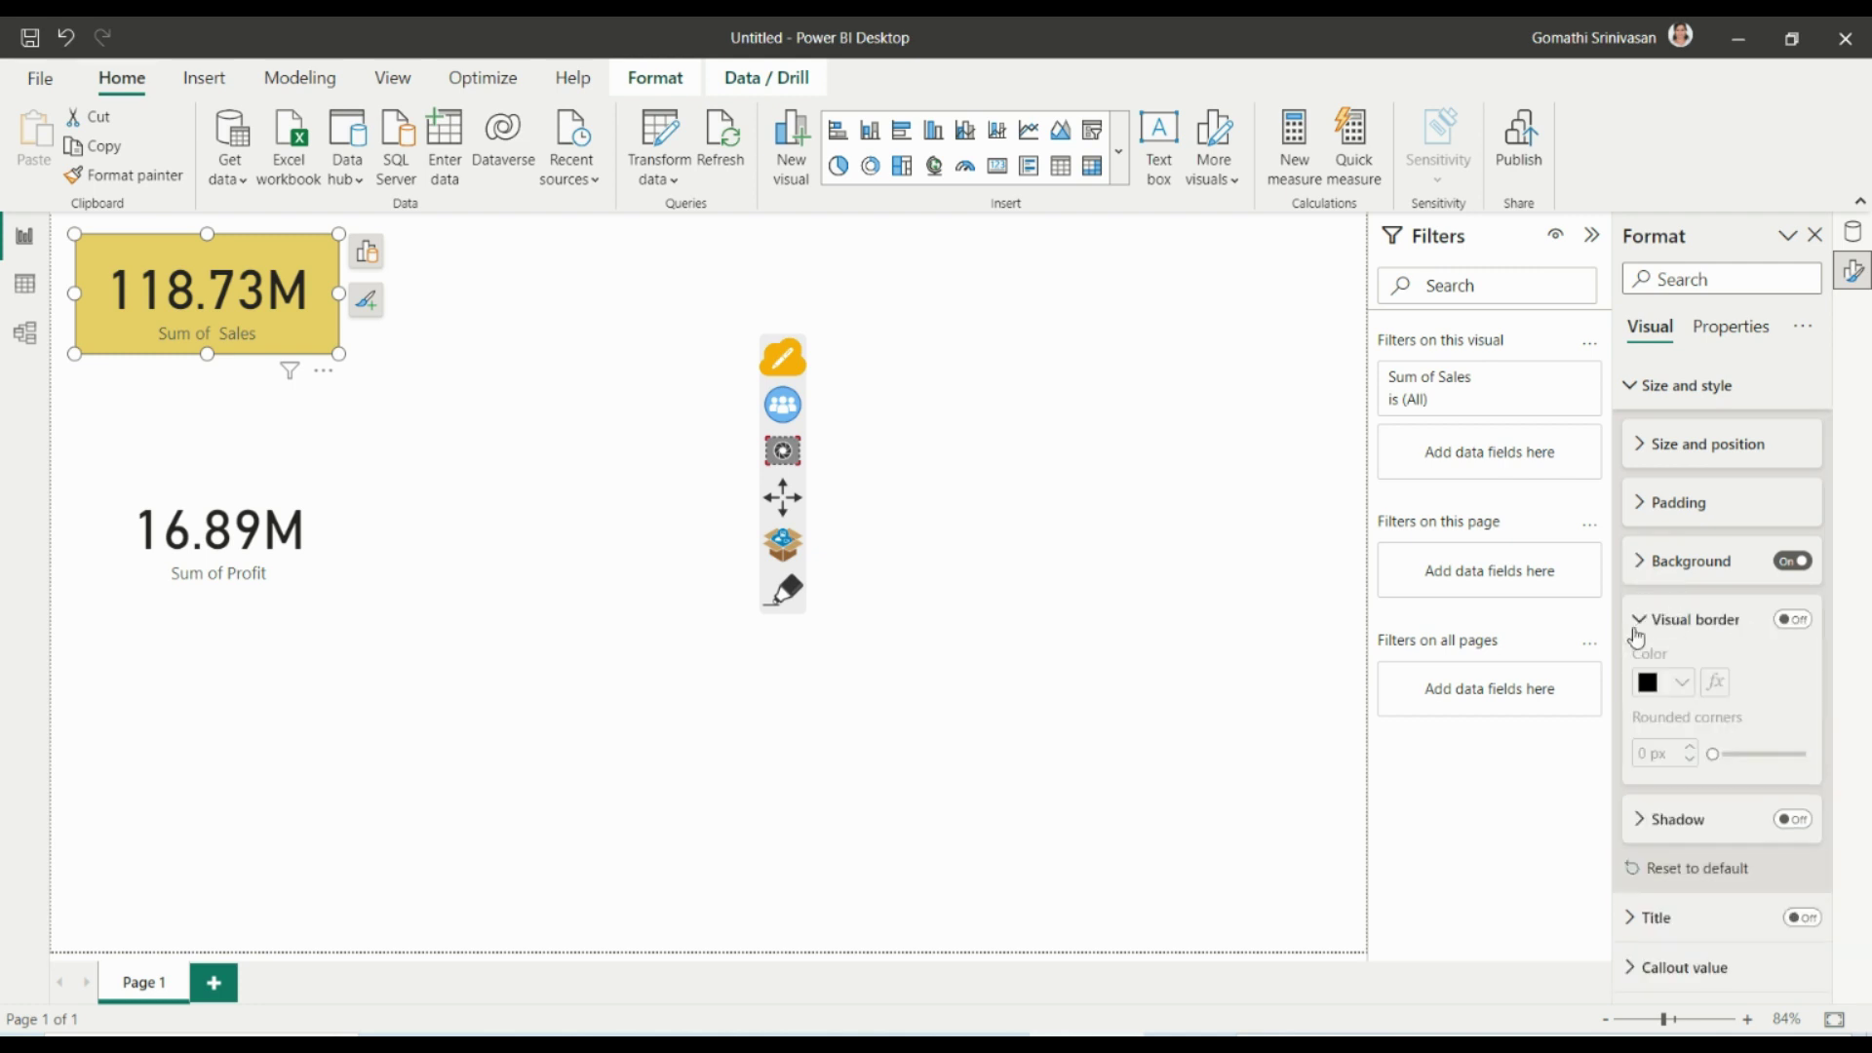
{"action": "left_click", "coordinate": [331, 507]}
{"action": "left_click", "coordinate": [189, 367]}
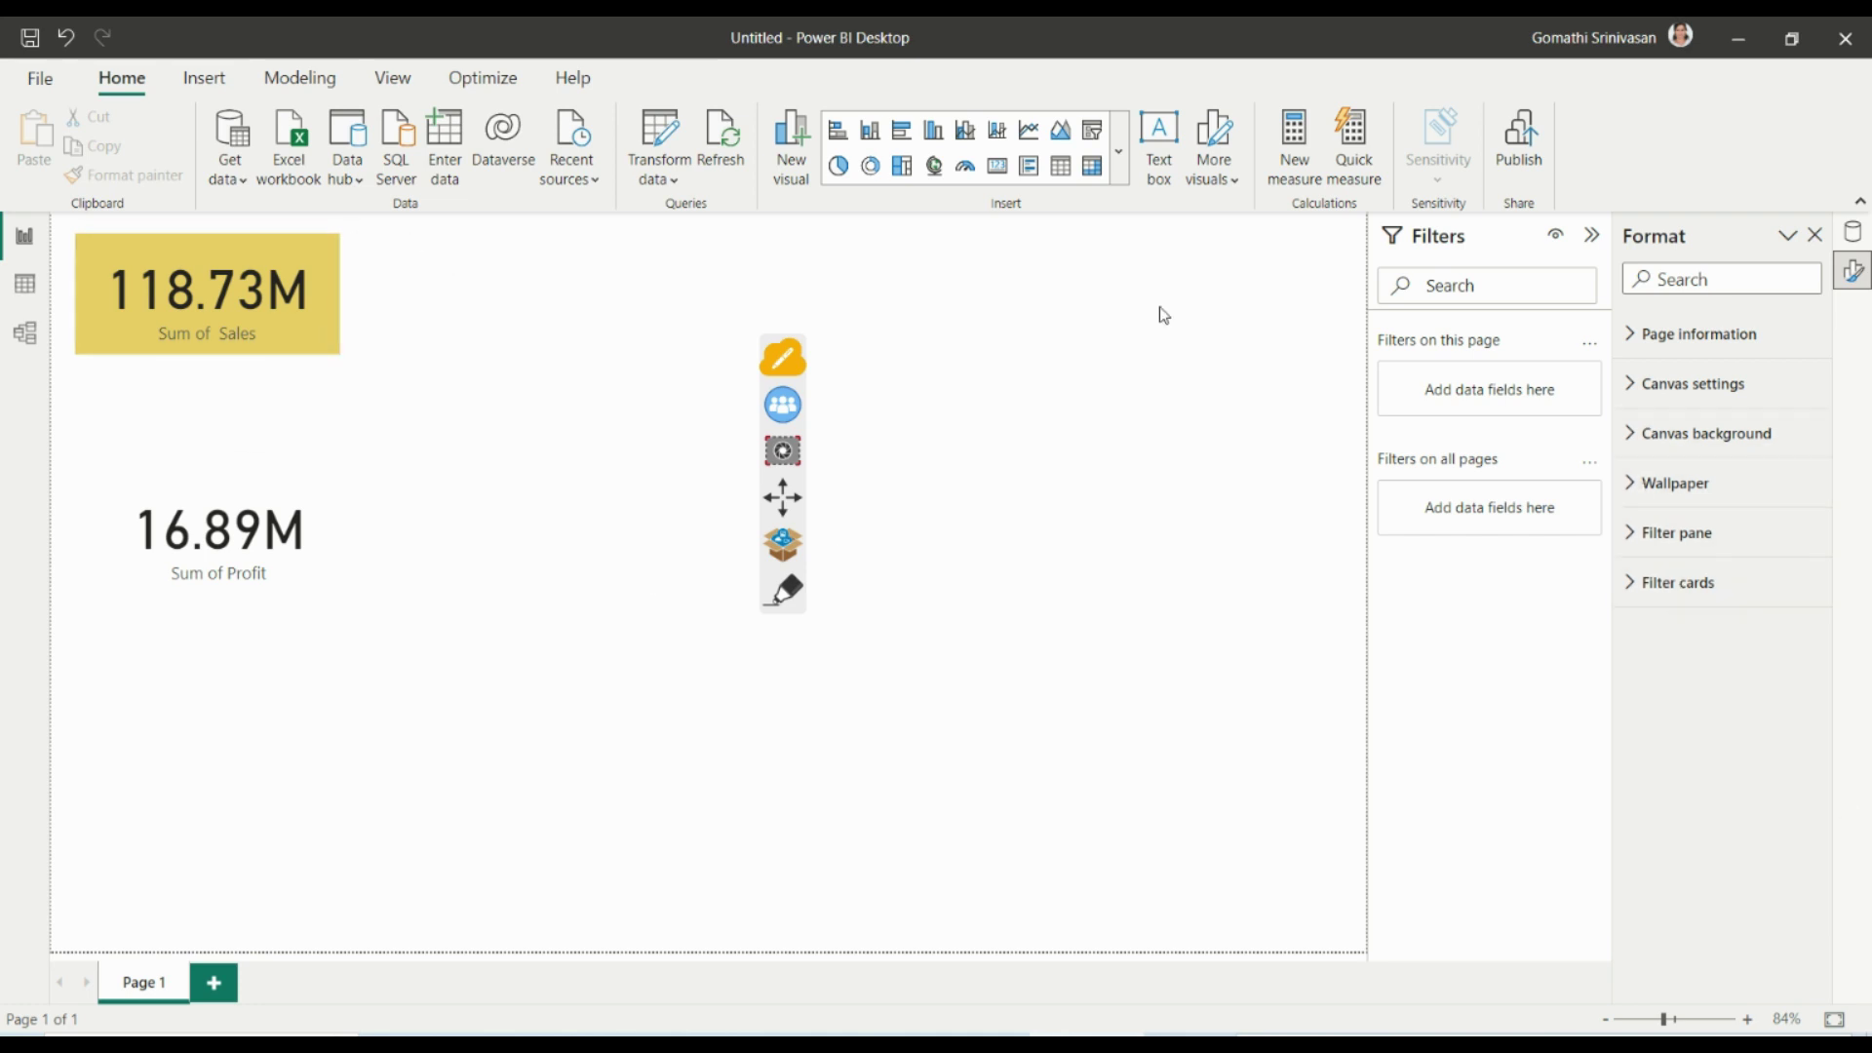
{"action": "left_click", "coordinate": [220, 245]}
{"action": "left_click", "coordinate": [1687, 386]}
{"action": "scroll", "coordinate": [1704, 702], "scroll_direction": "down", "scroll_amount": 2}
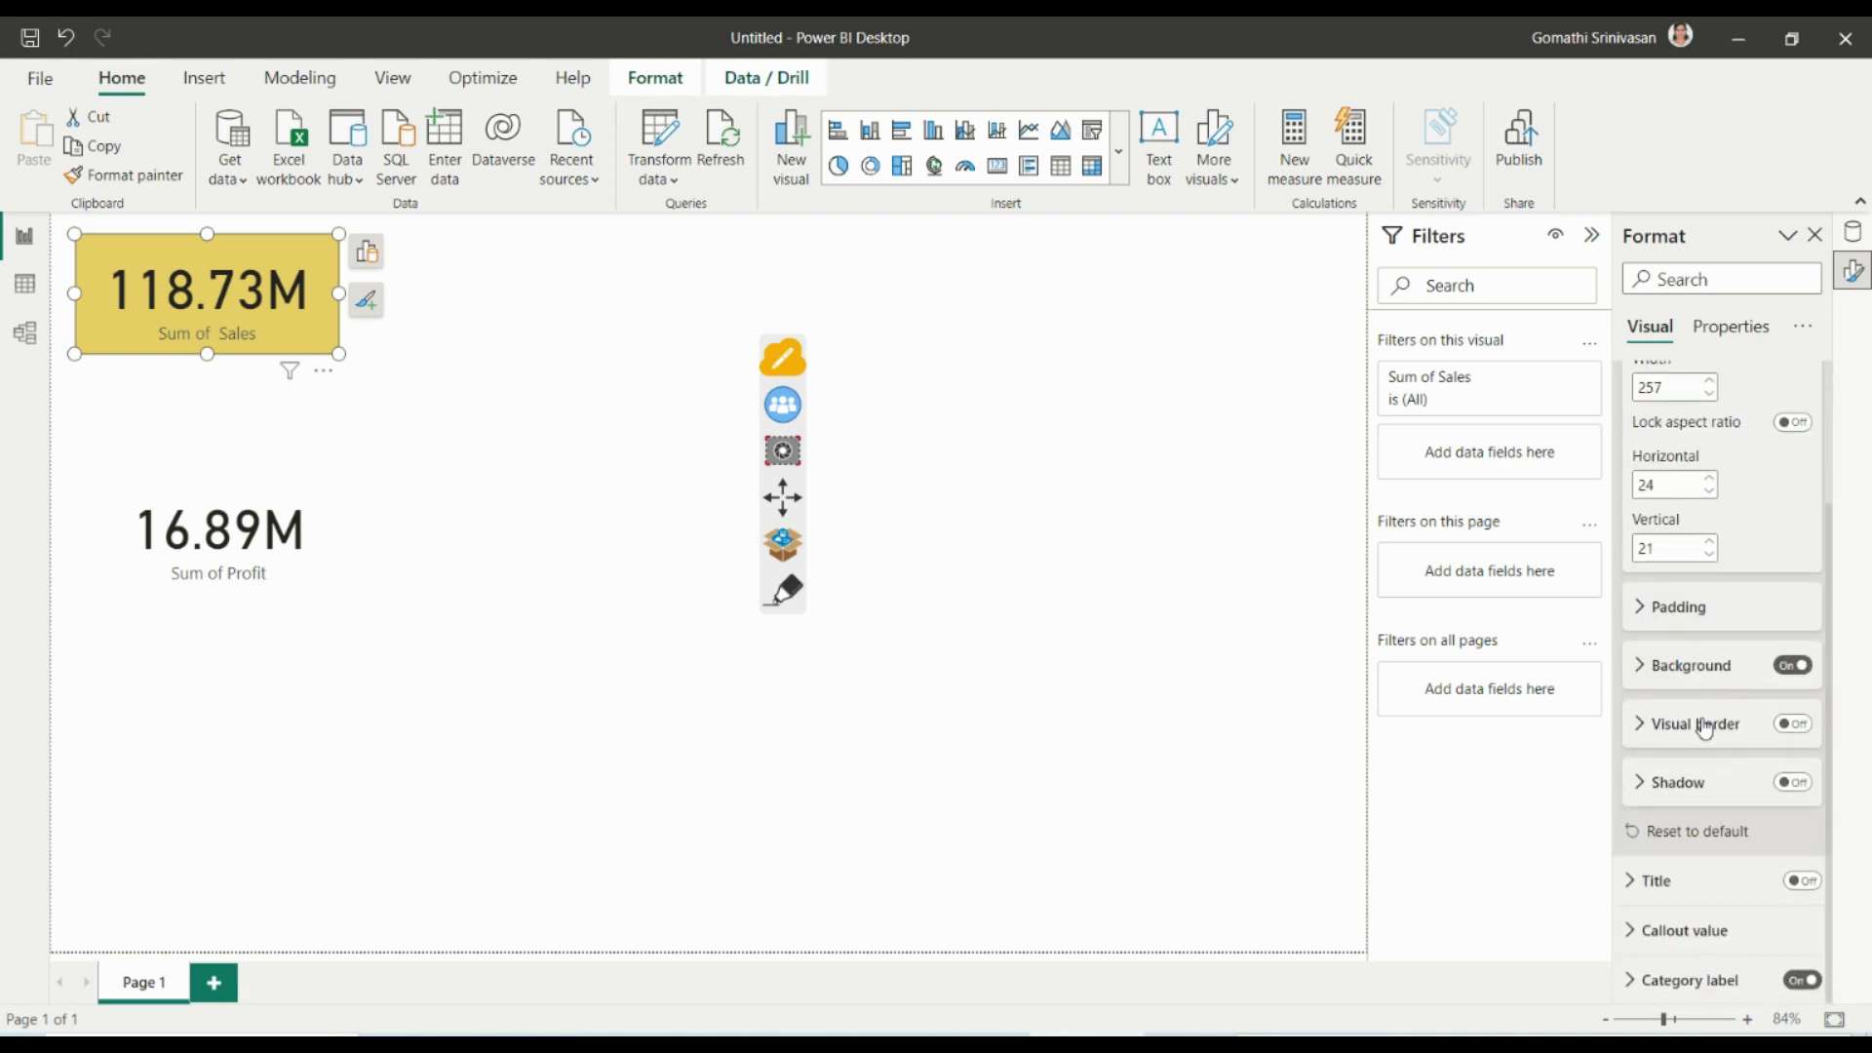
{"action": "left_click", "coordinate": [1796, 724]}
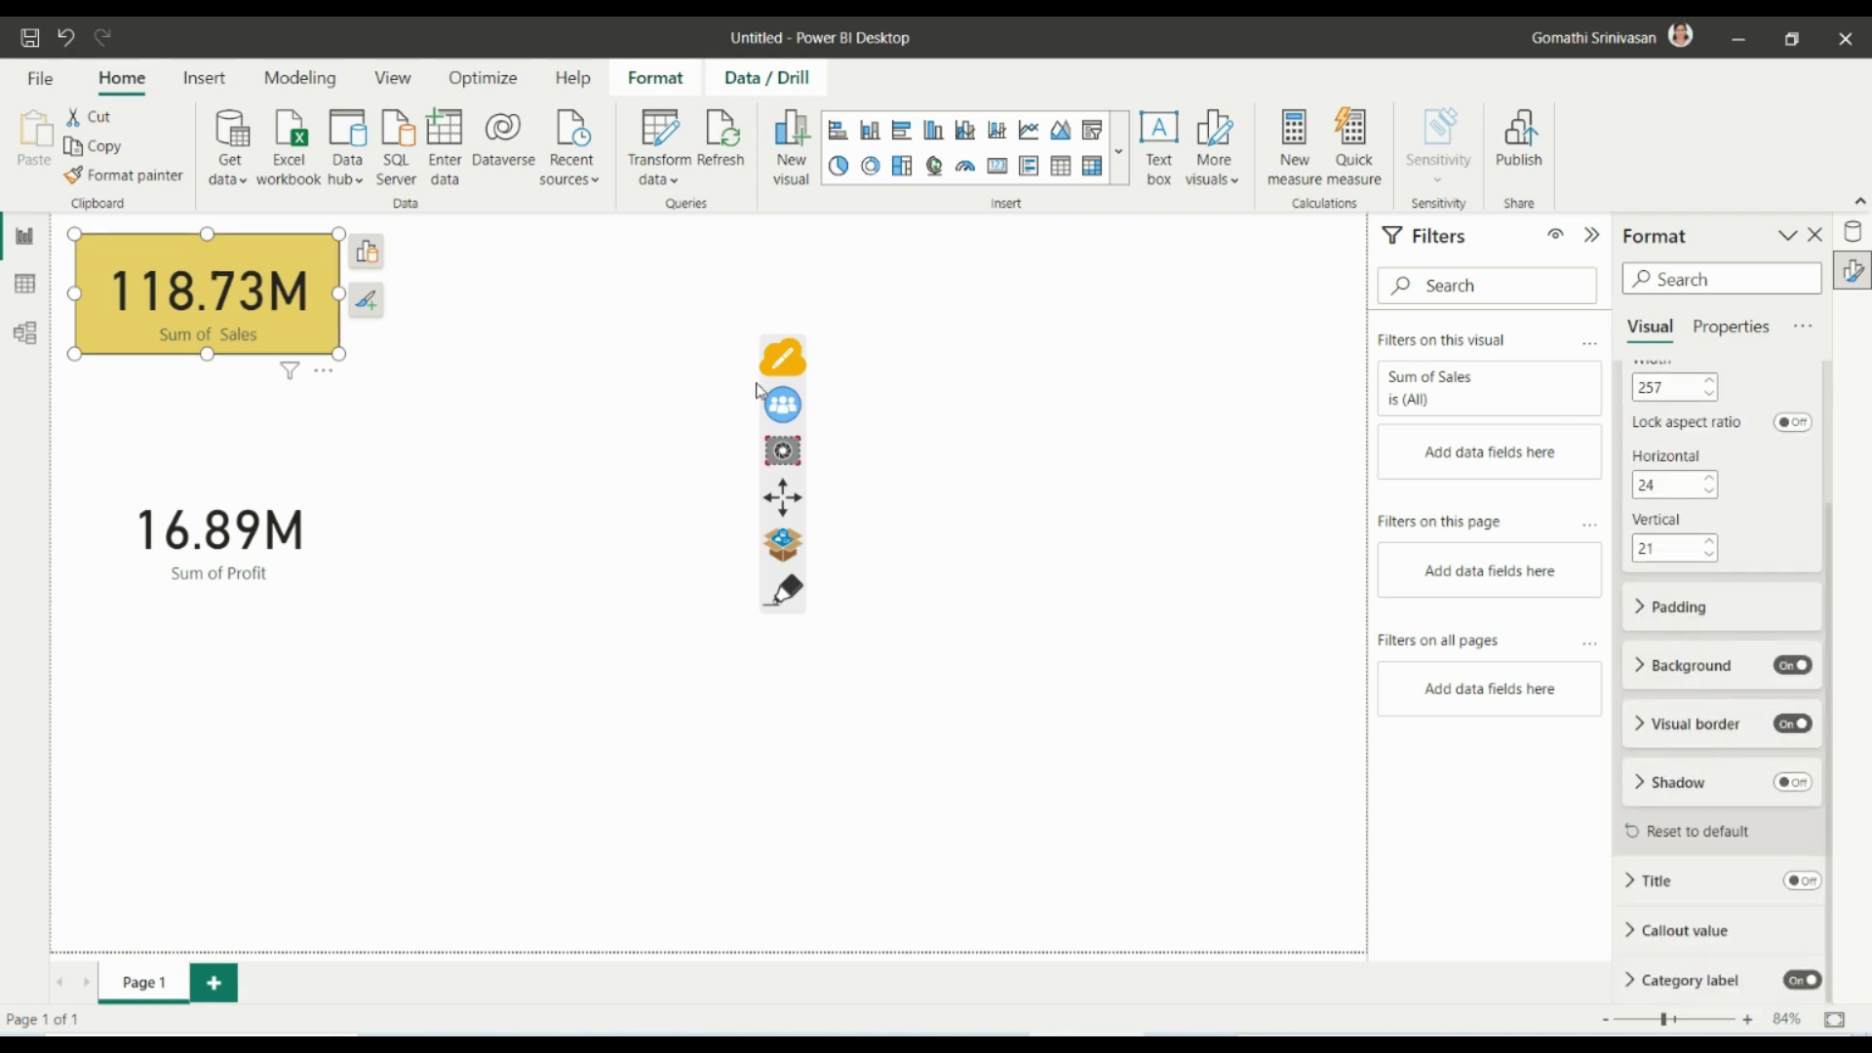
{"action": "left_click", "coordinate": [434, 403]}
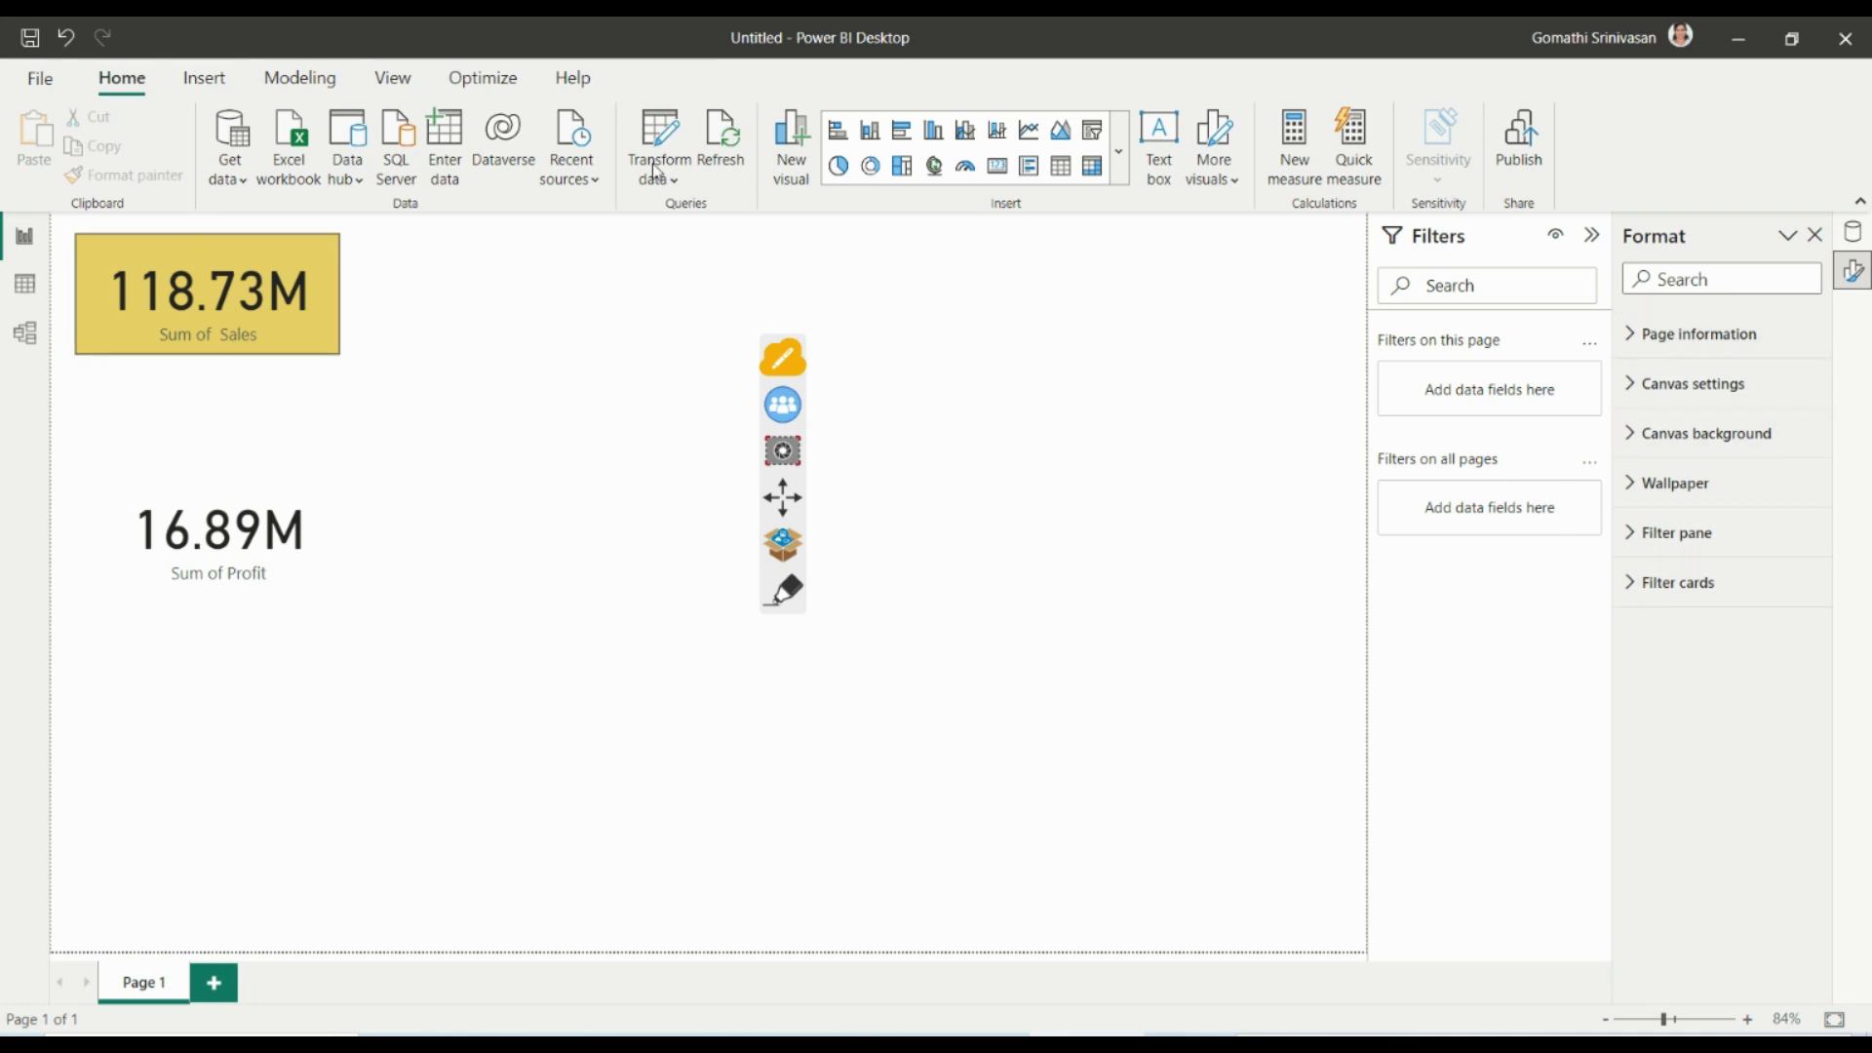
{"action": "left_click", "coordinate": [241, 251]}
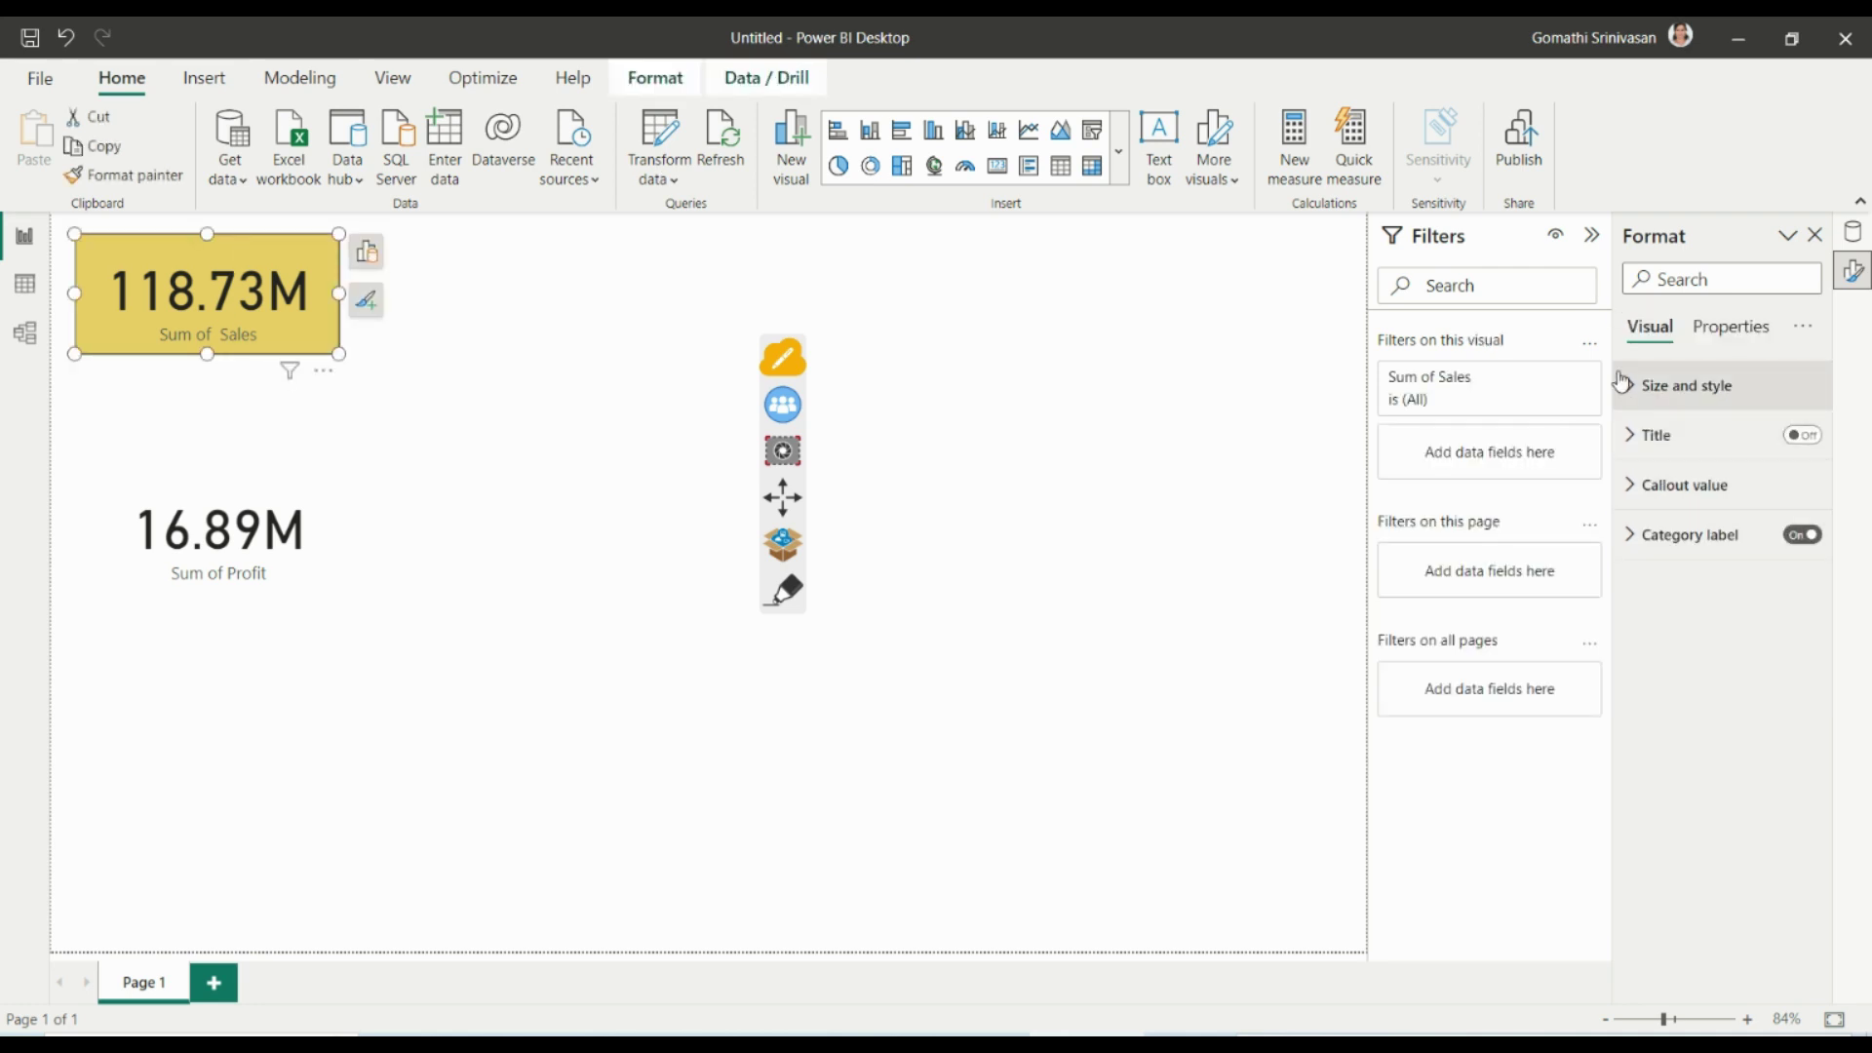
Colour the Sales card border dark red and switch on its shadow.
{"action": "left_click", "coordinate": [1650, 387]}
{"action": "scroll", "coordinate": [1713, 751], "scroll_direction": "down", "scroll_amount": 3}
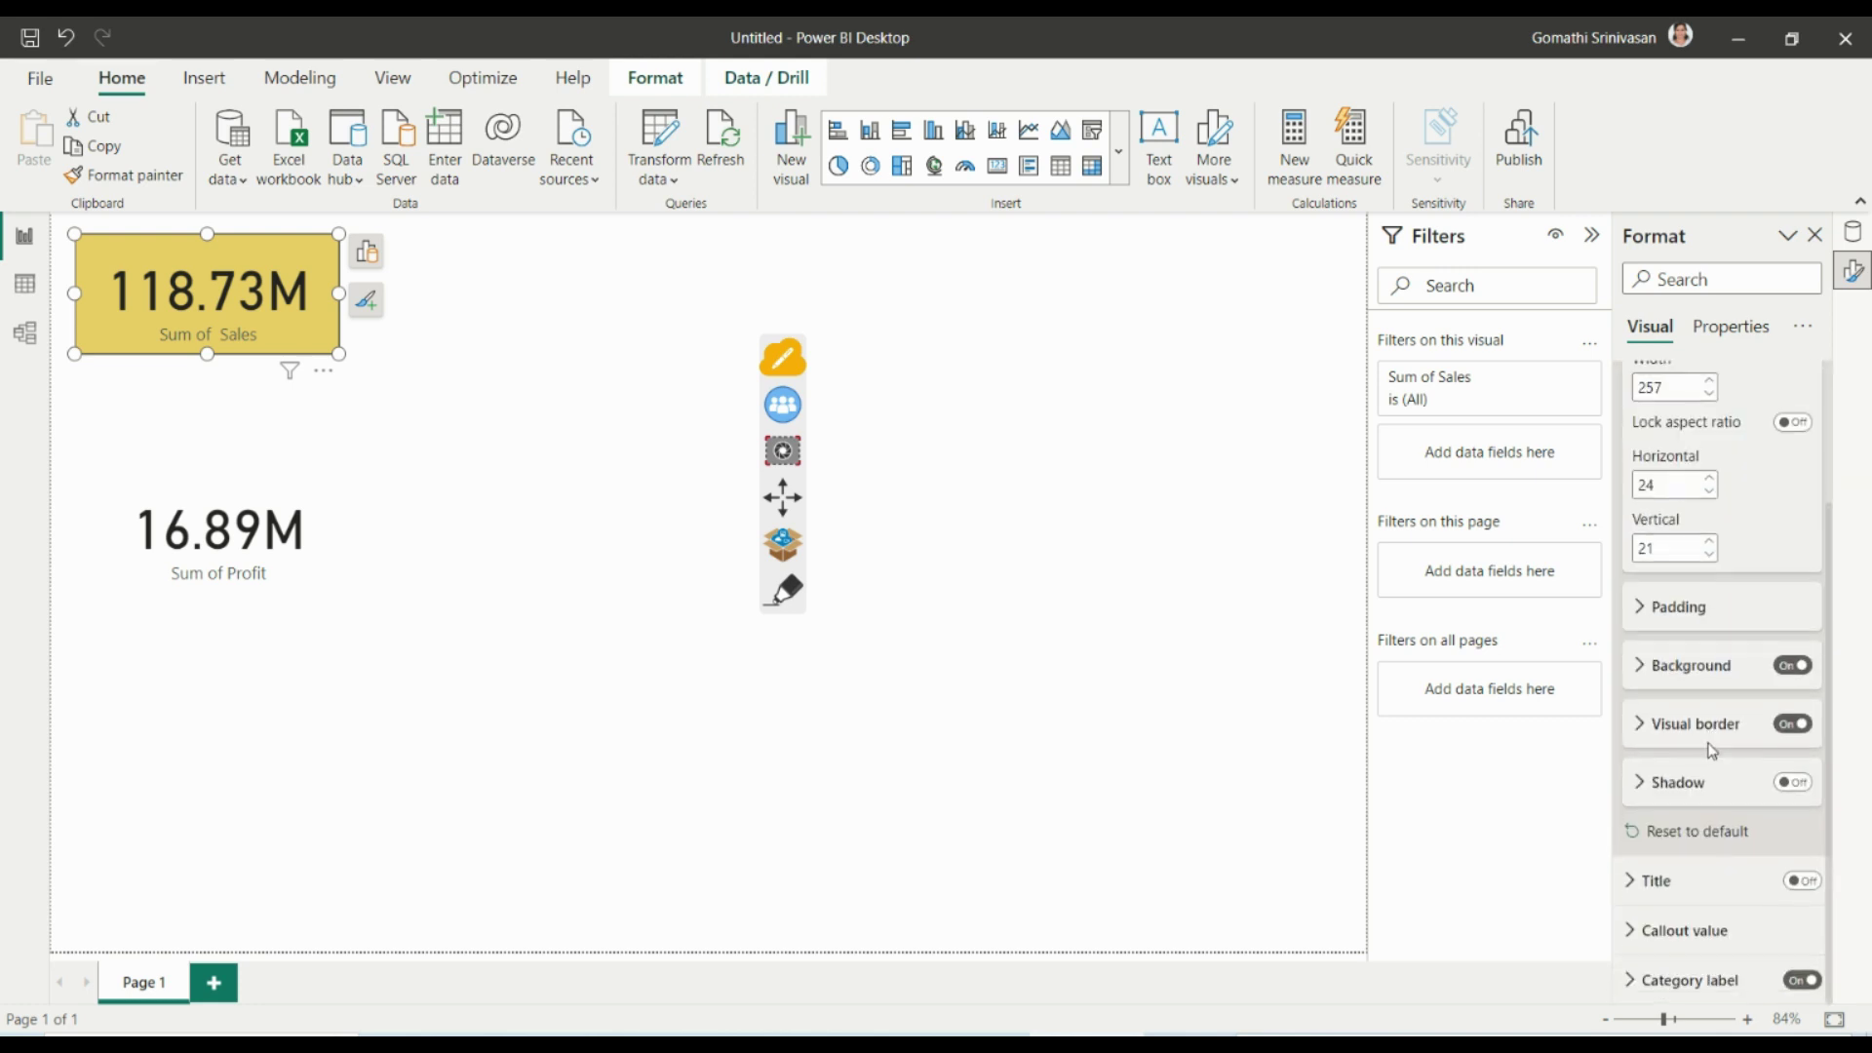
{"action": "left_click", "coordinate": [1636, 723]}
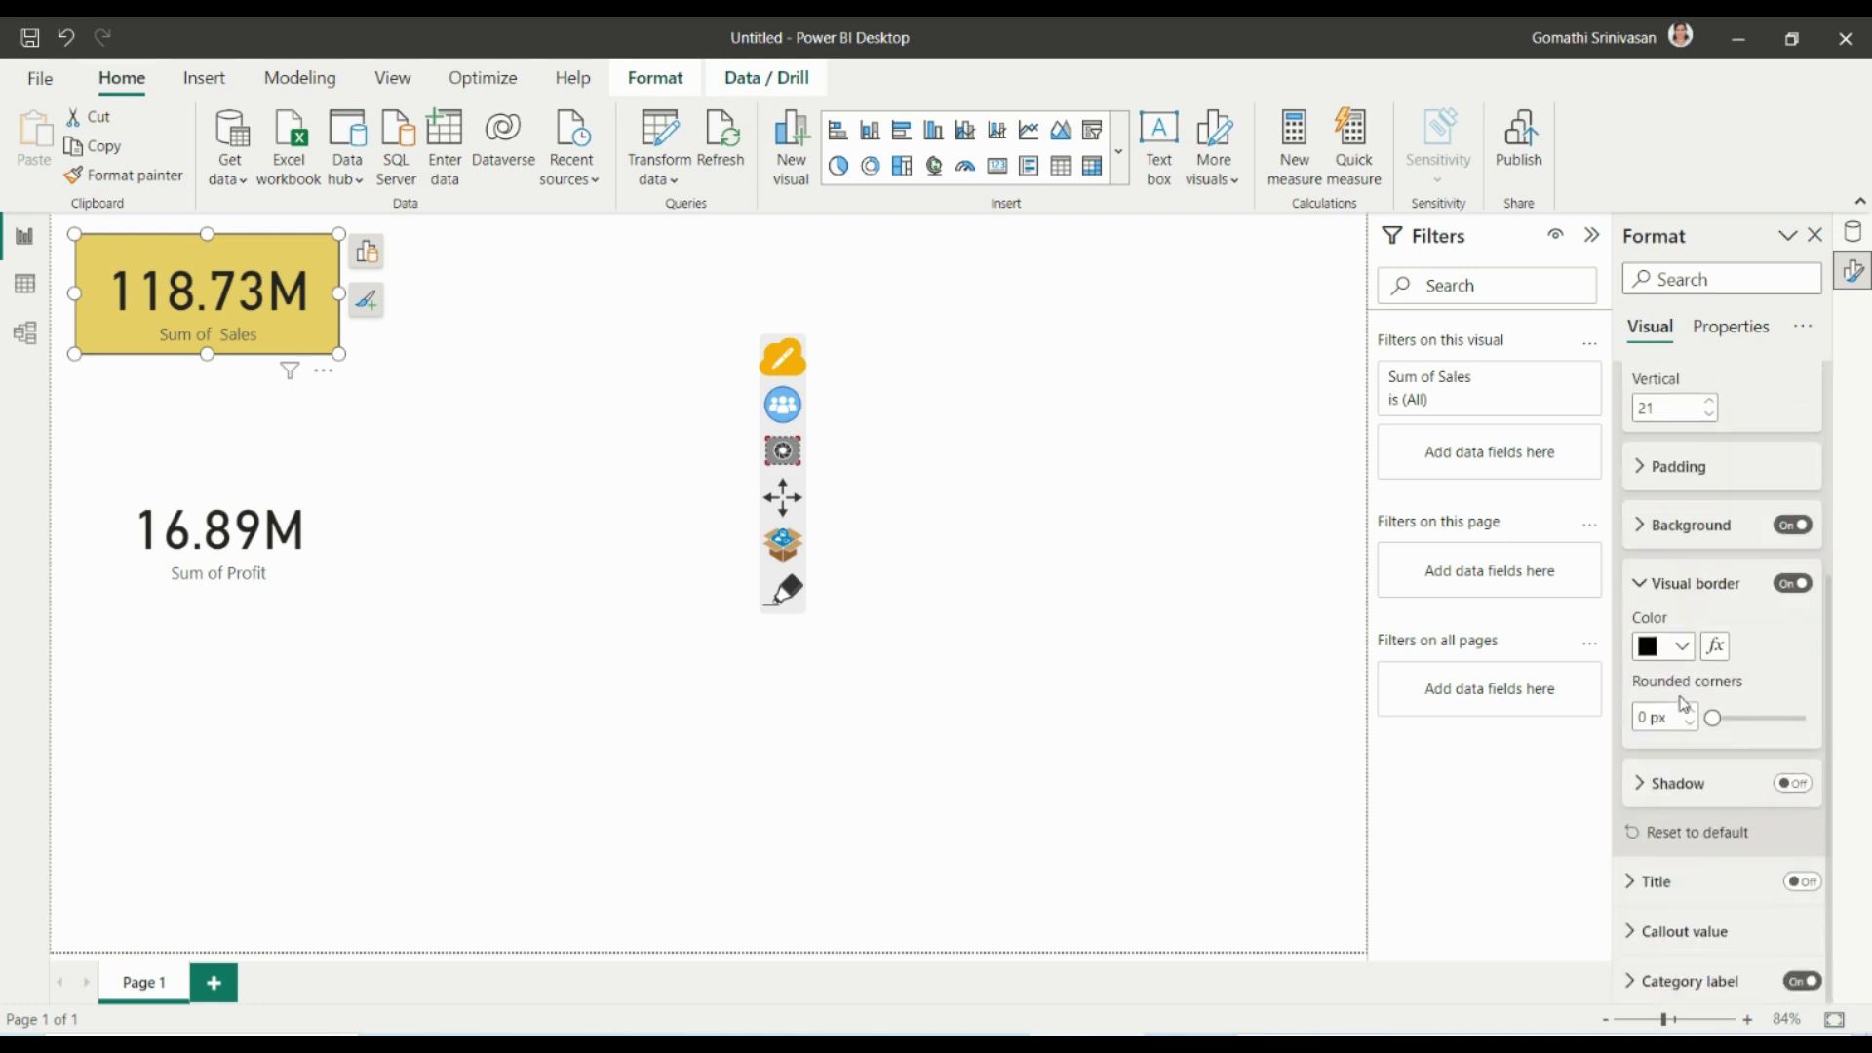
{"action": "left_click", "coordinate": [1679, 647]}
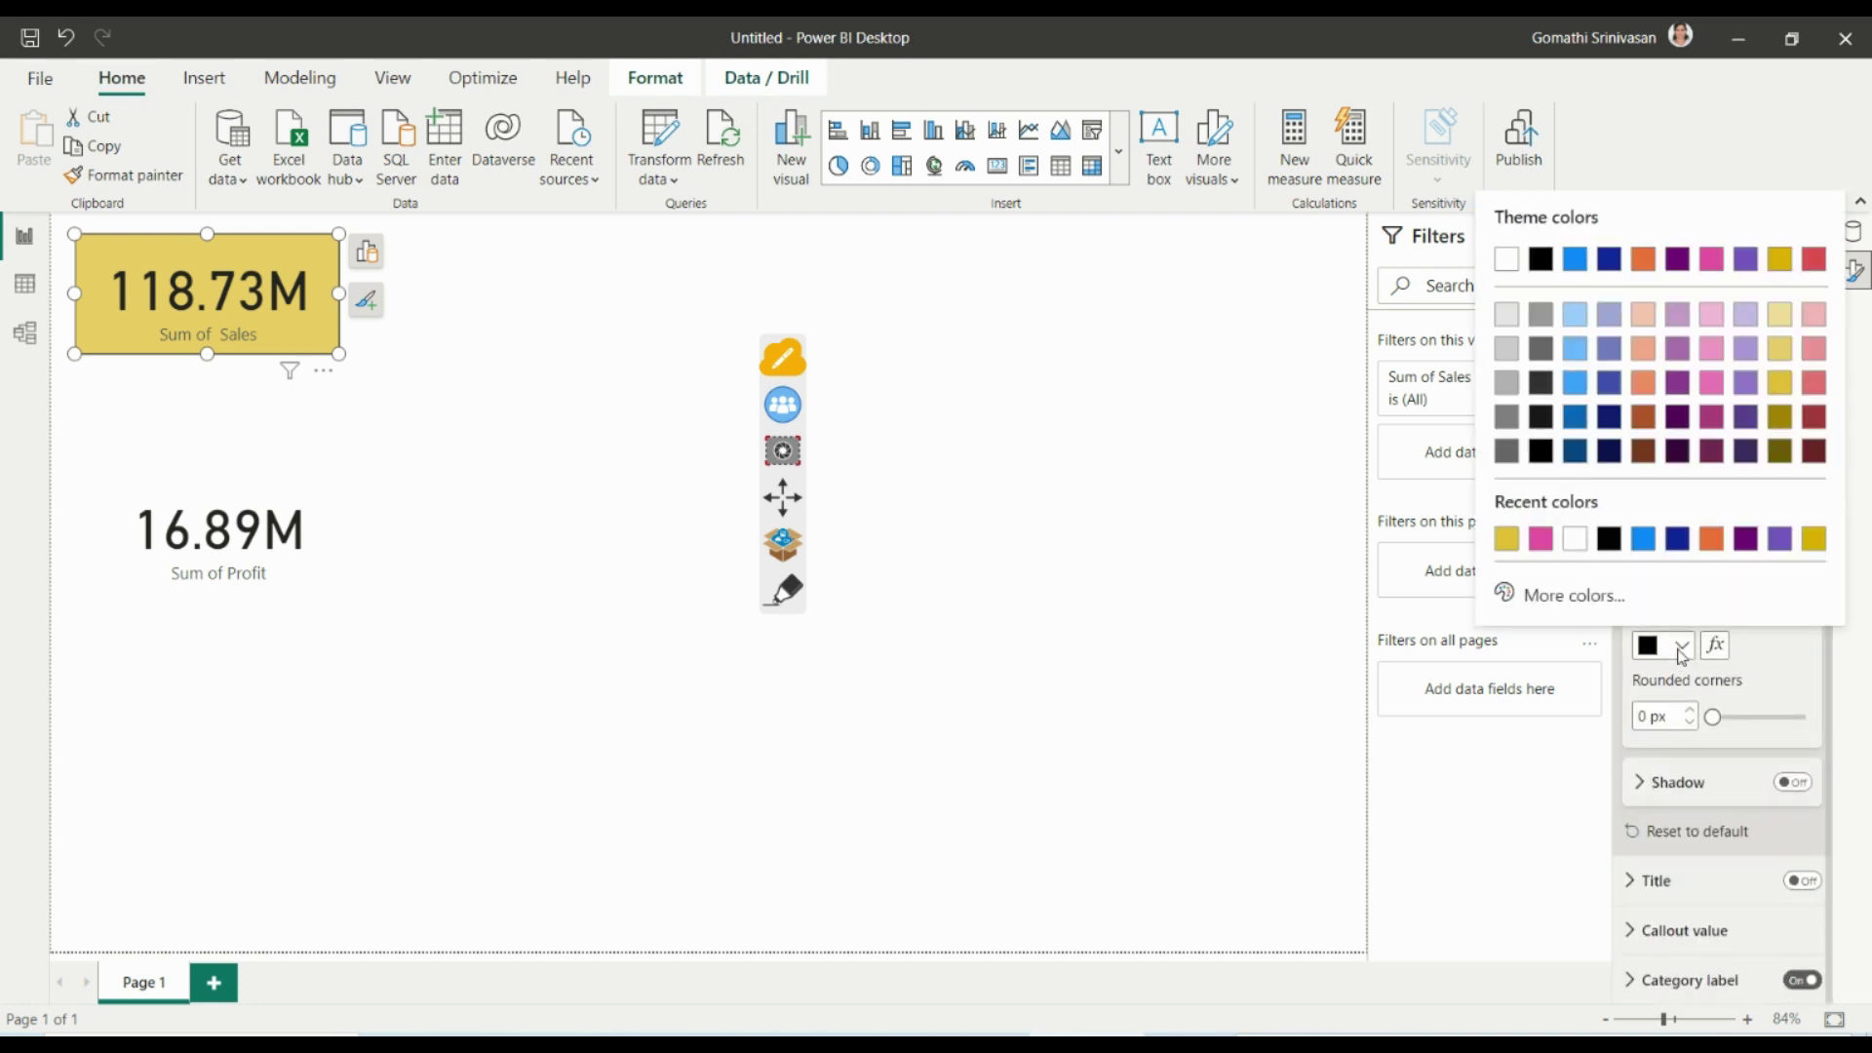
{"action": "left_click", "coordinate": [1813, 417]}
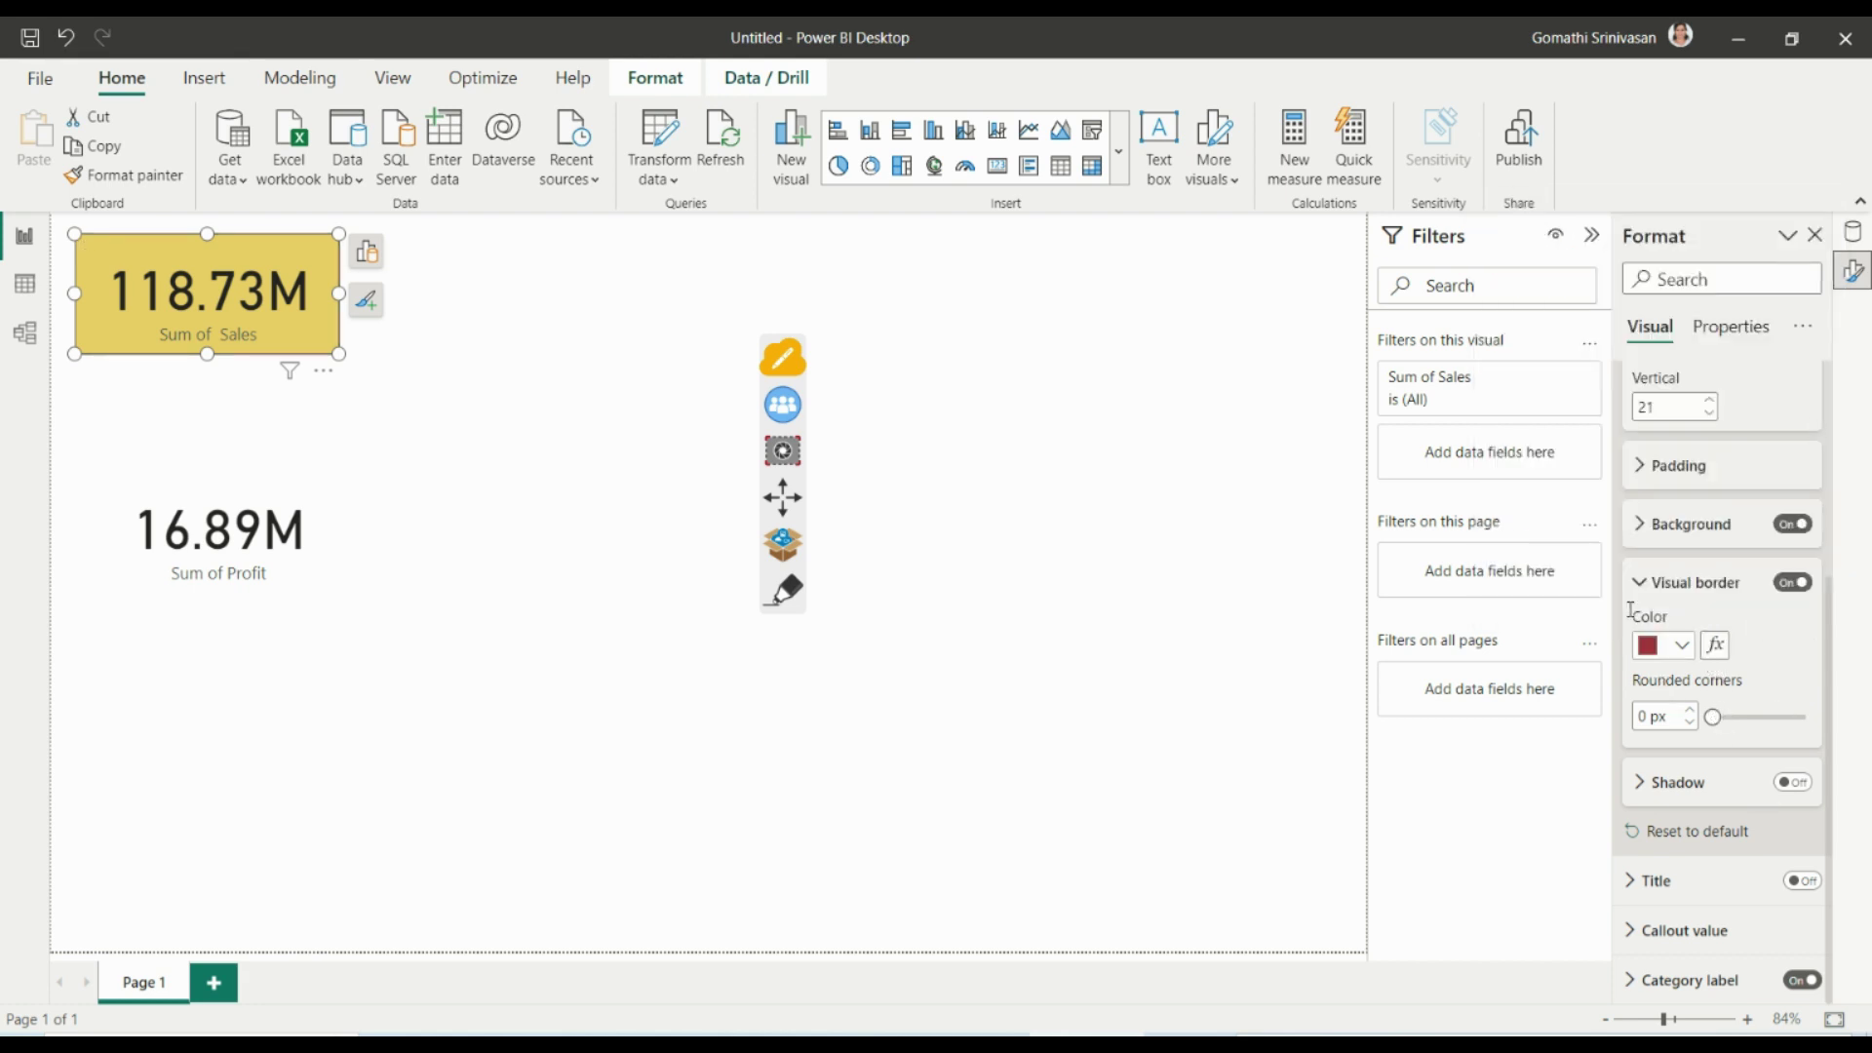
{"action": "left_click", "coordinate": [1650, 588]}
{"action": "left_click", "coordinate": [1791, 782]}
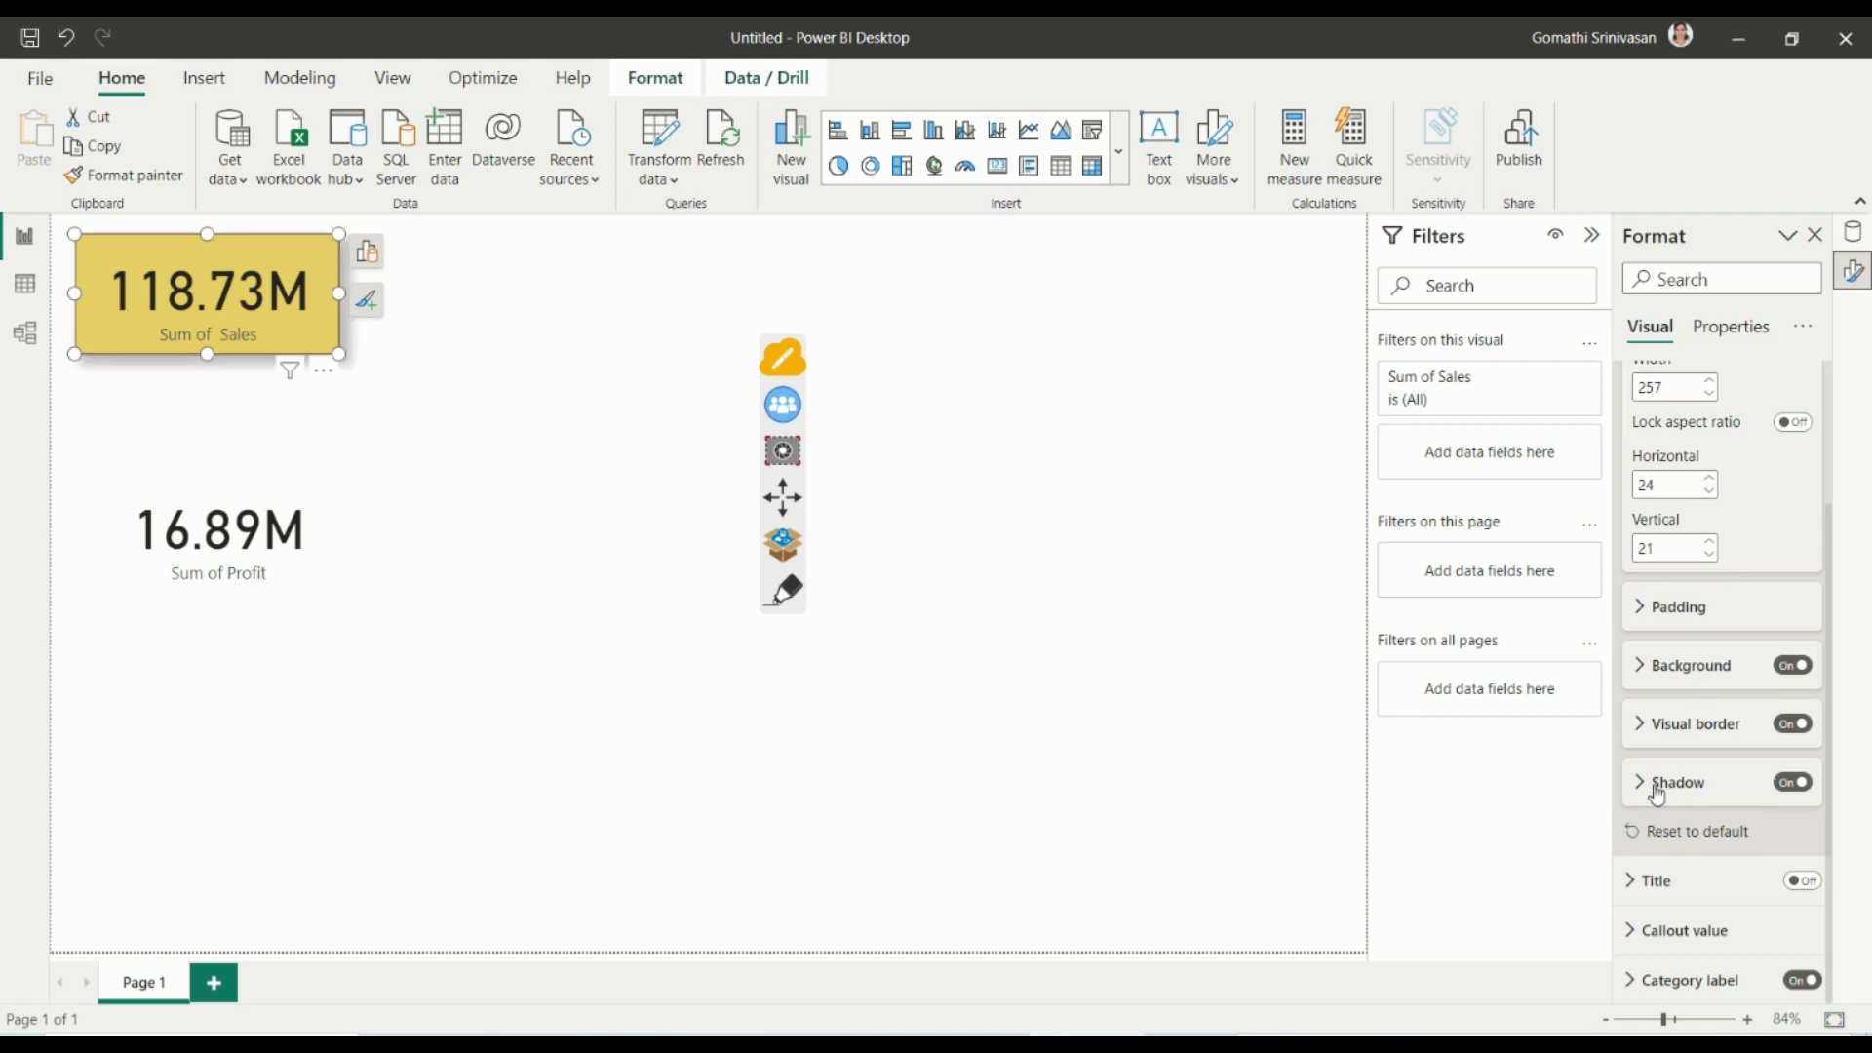
{"action": "scroll", "coordinate": [1624, 419], "scroll_direction": "up", "scroll_amount": 2}
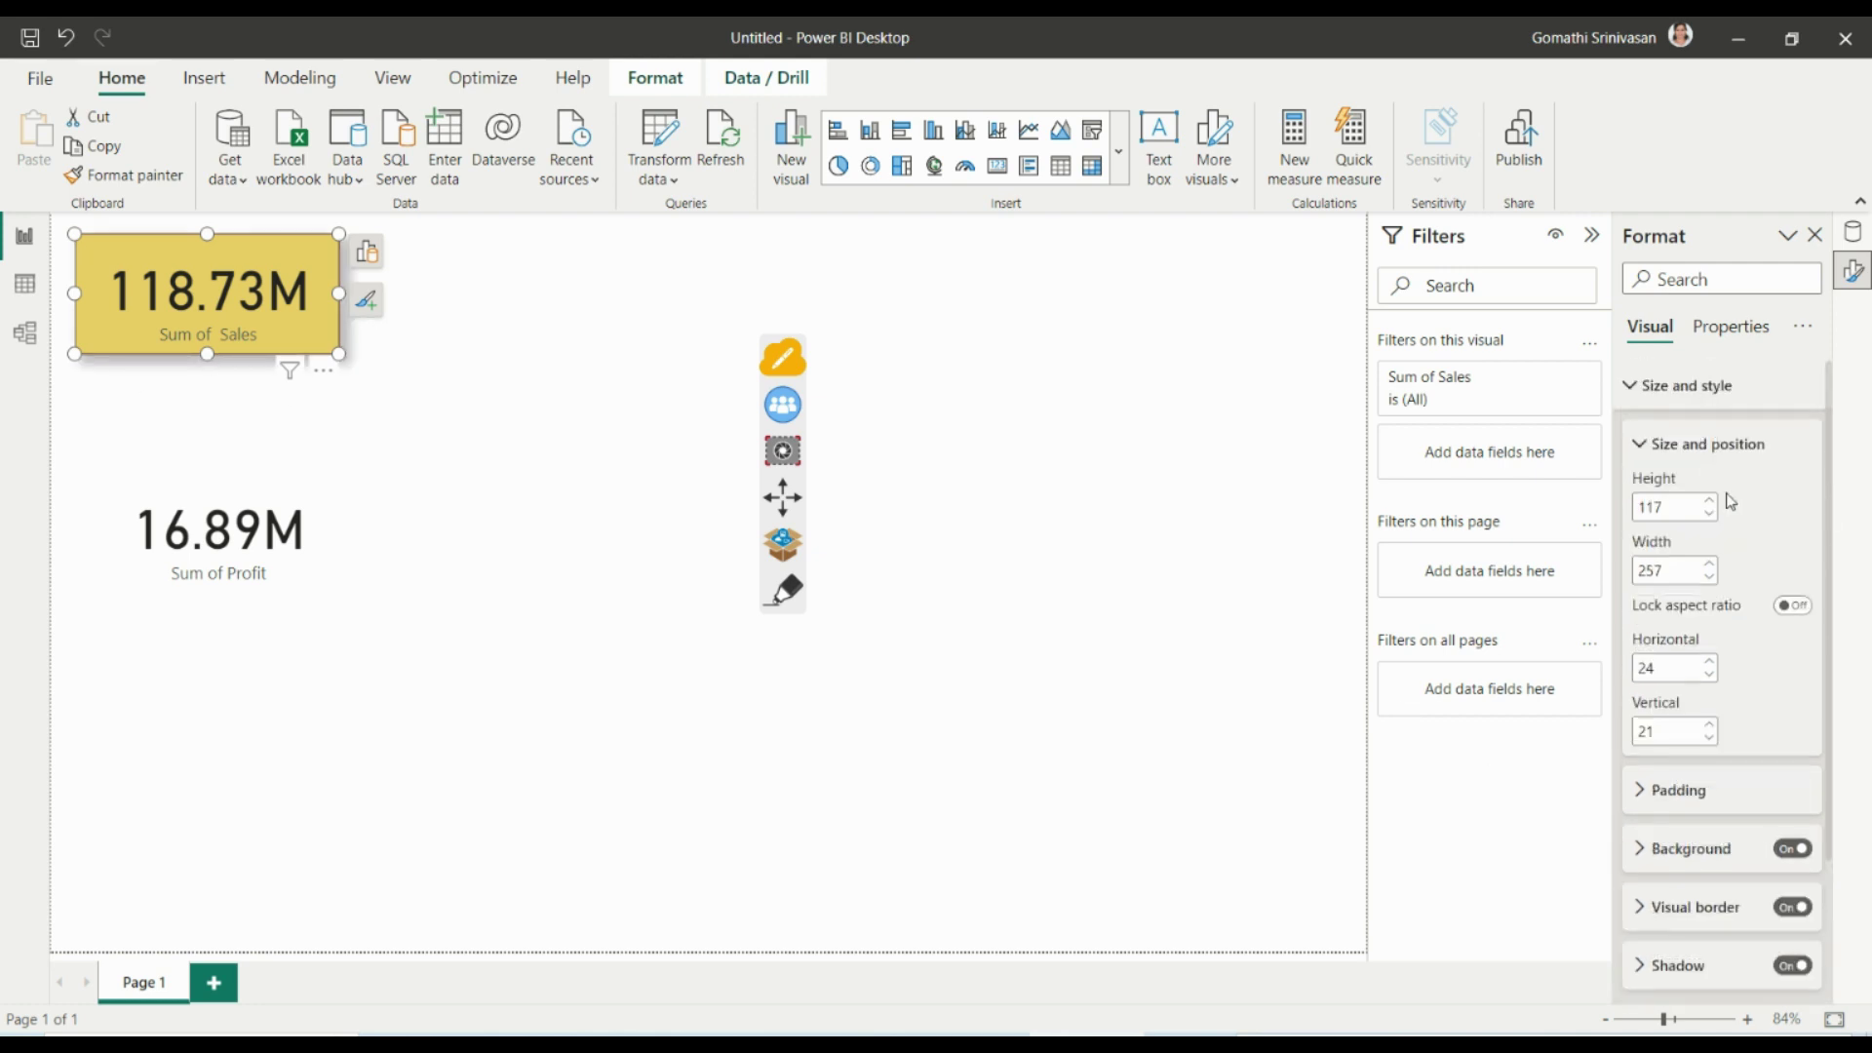
{"action": "left_click", "coordinate": [1634, 447]}
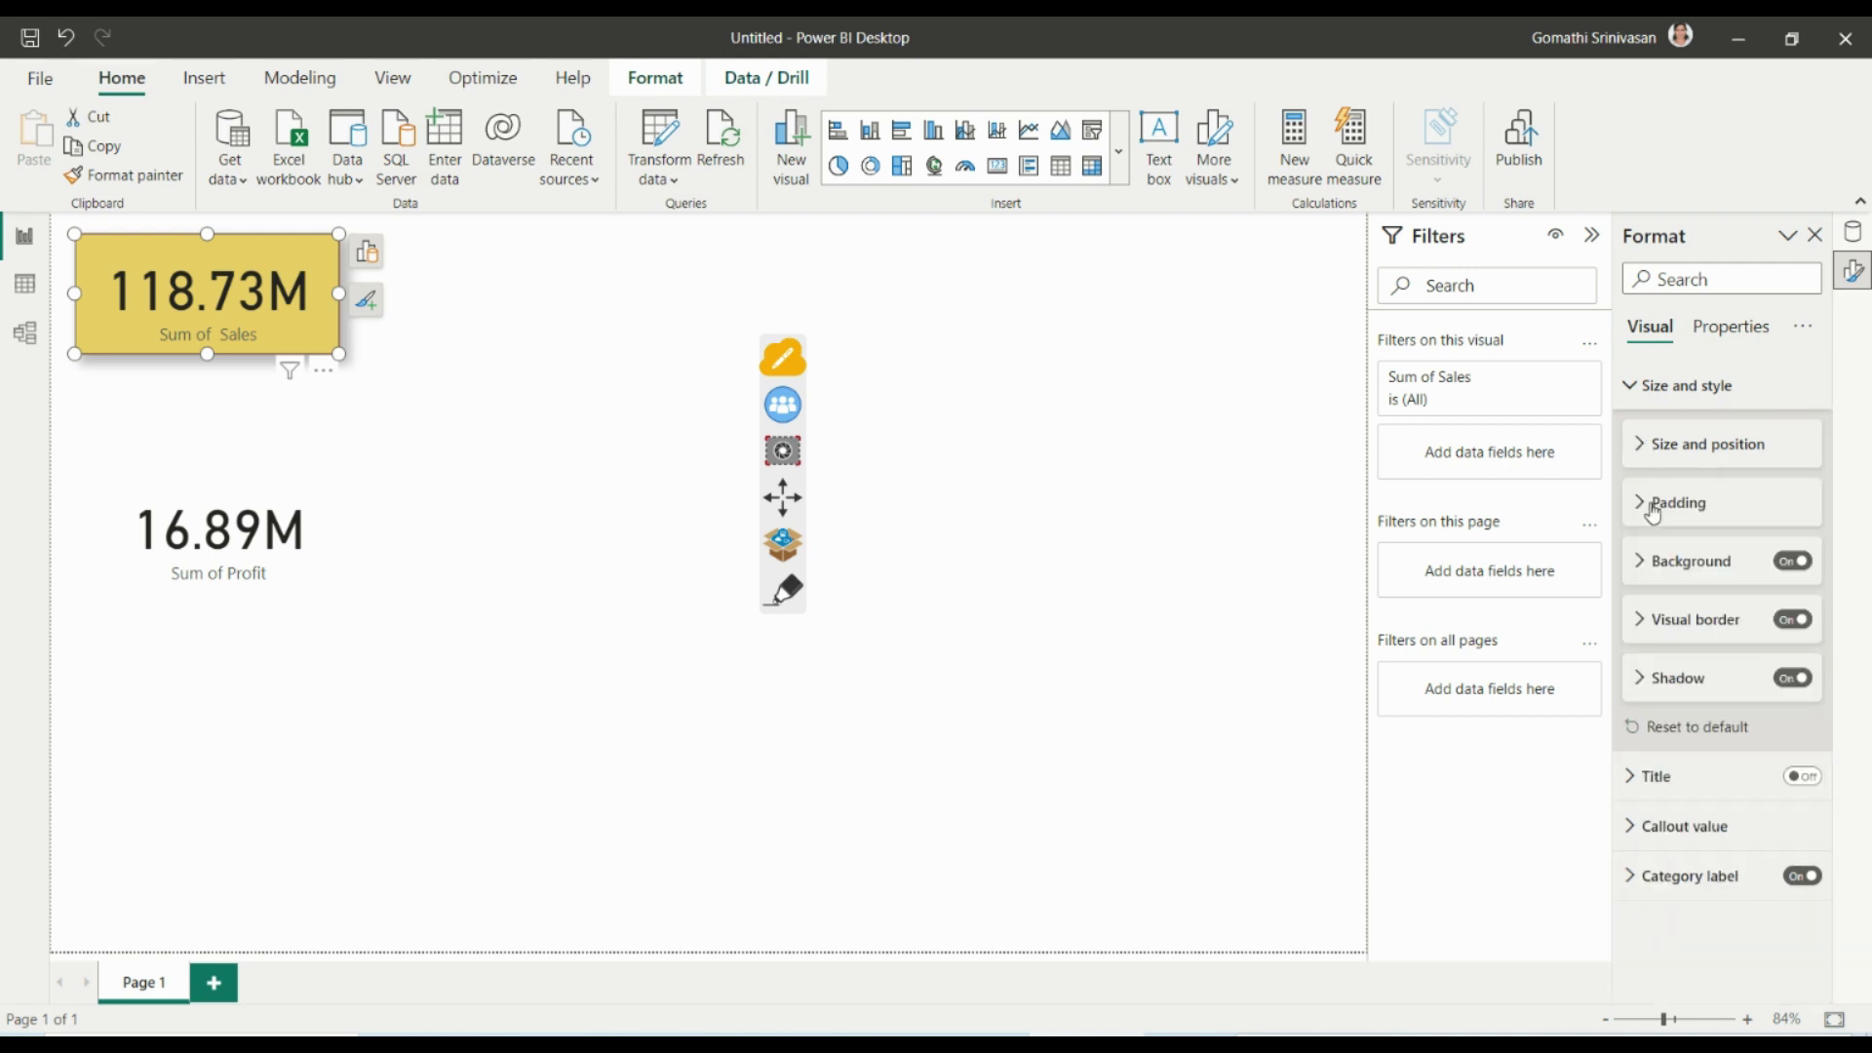
{"action": "left_click", "coordinate": [1626, 390]}
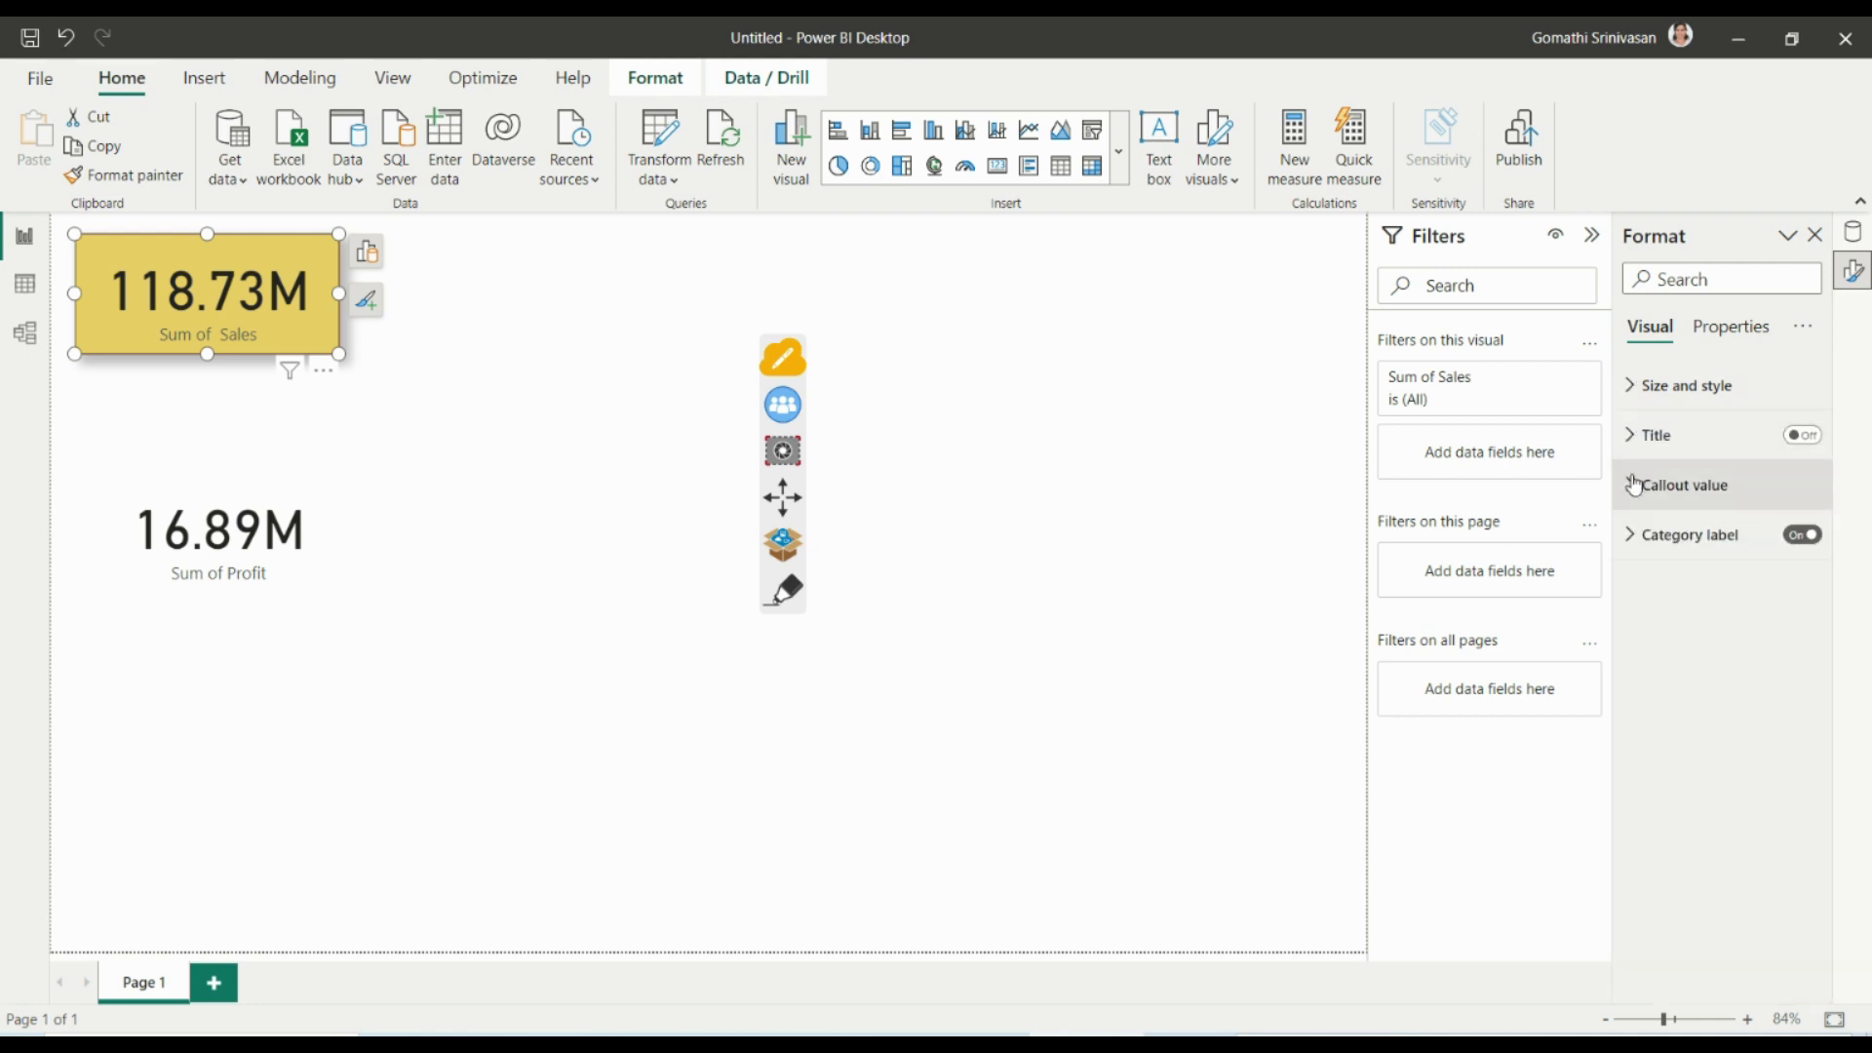
Turn on the Sales card's title and check its heading-level options.
{"action": "left_click", "coordinate": [1632, 438]}
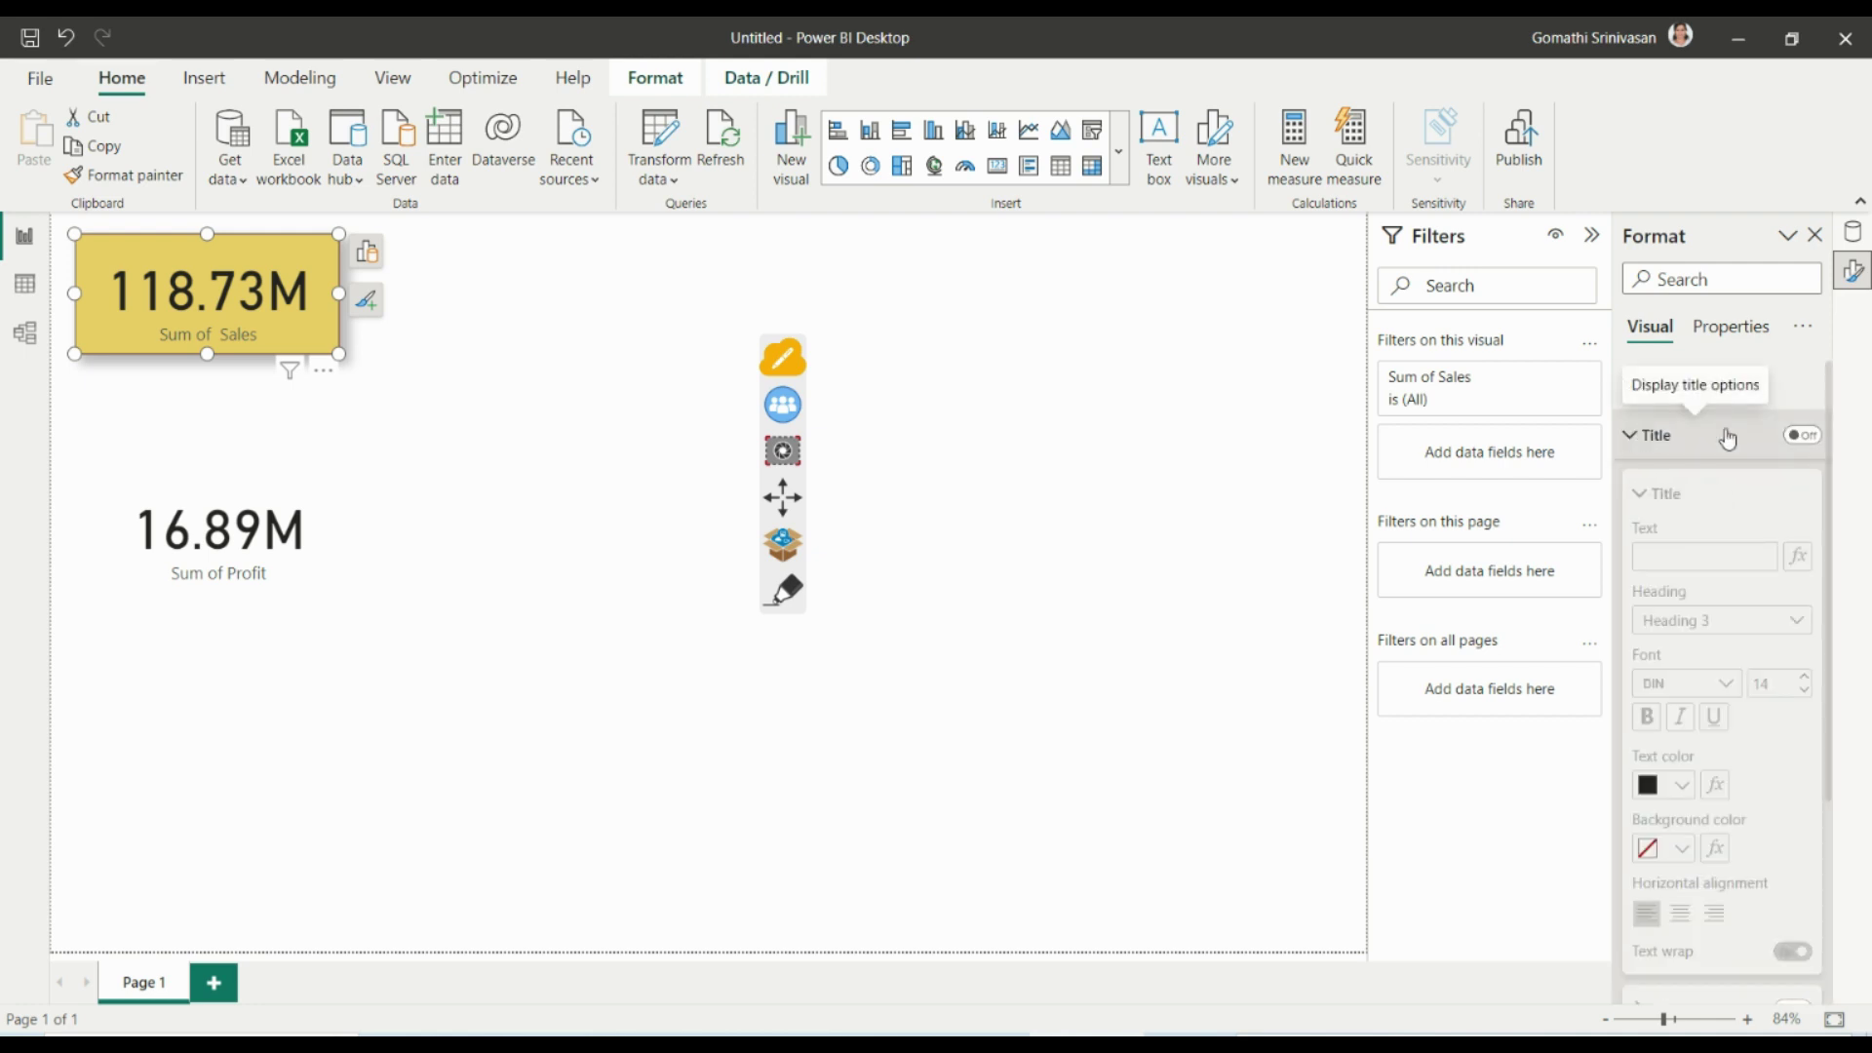
{"action": "left_click", "coordinate": [1806, 437]}
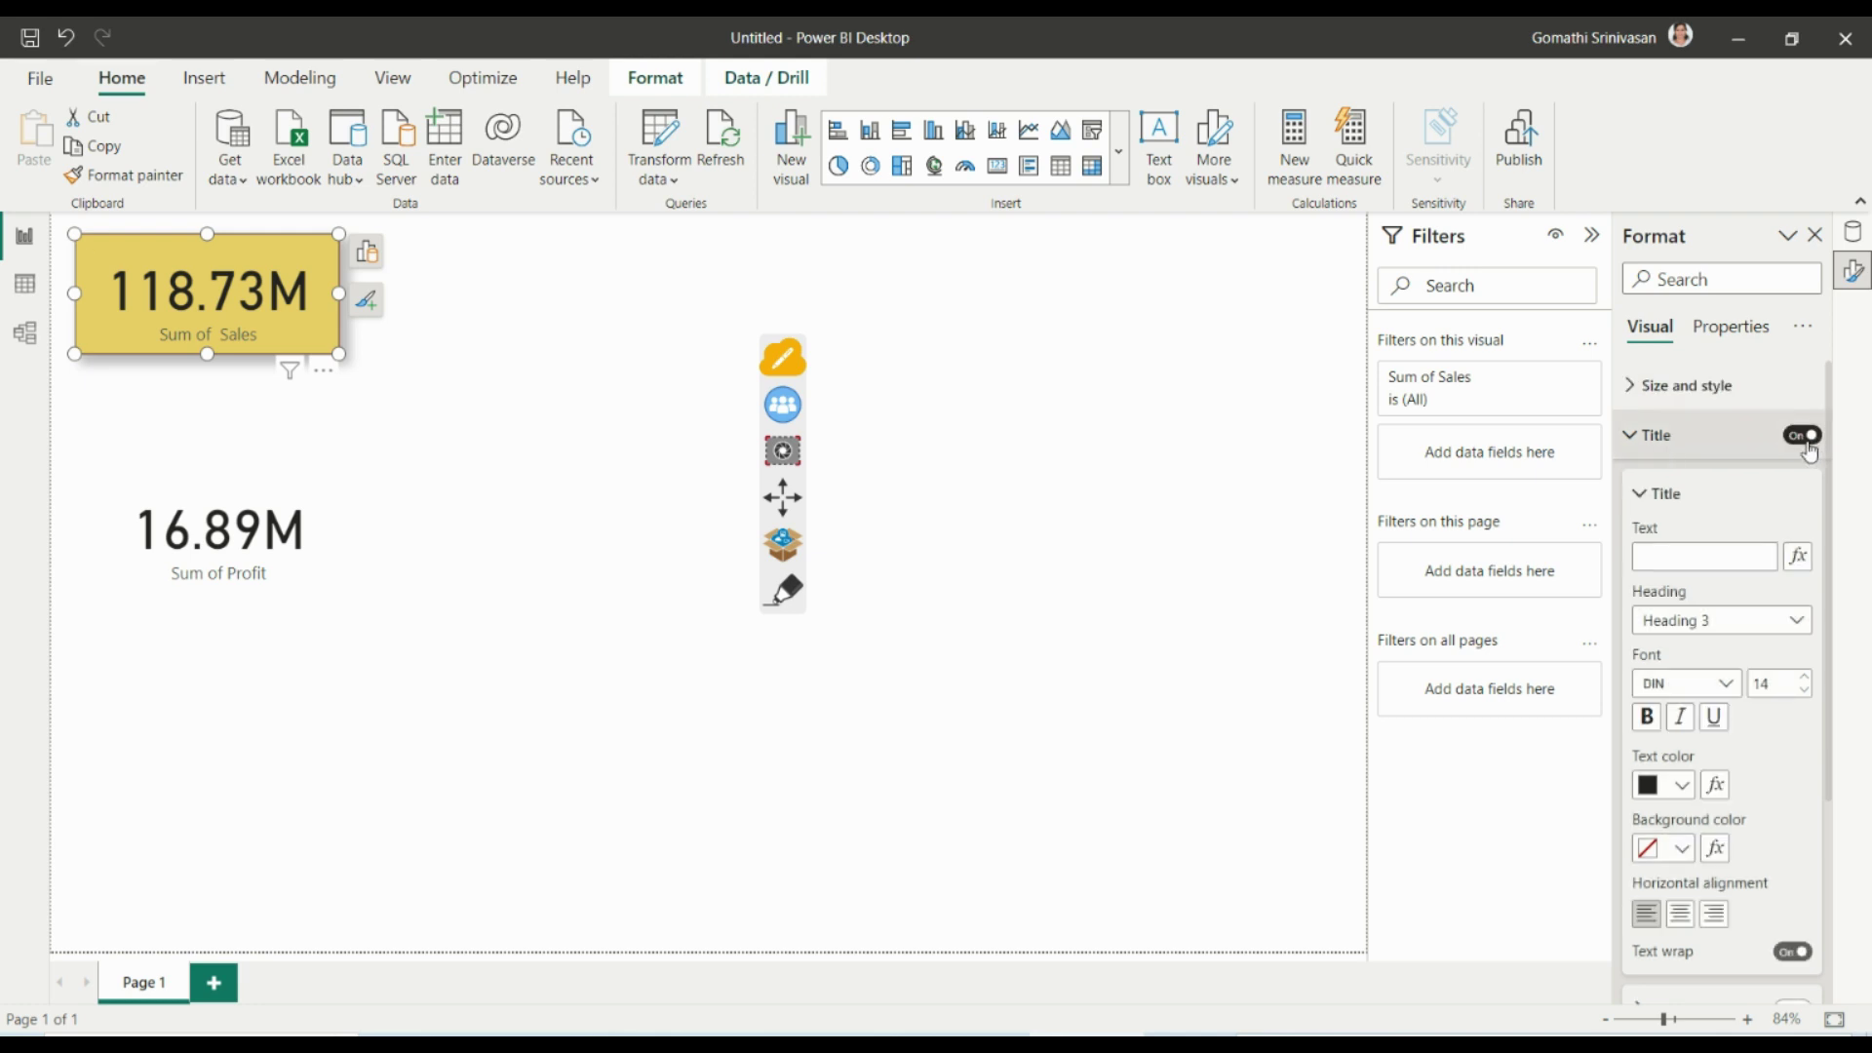
{"action": "left_click", "coordinate": [1698, 555]}
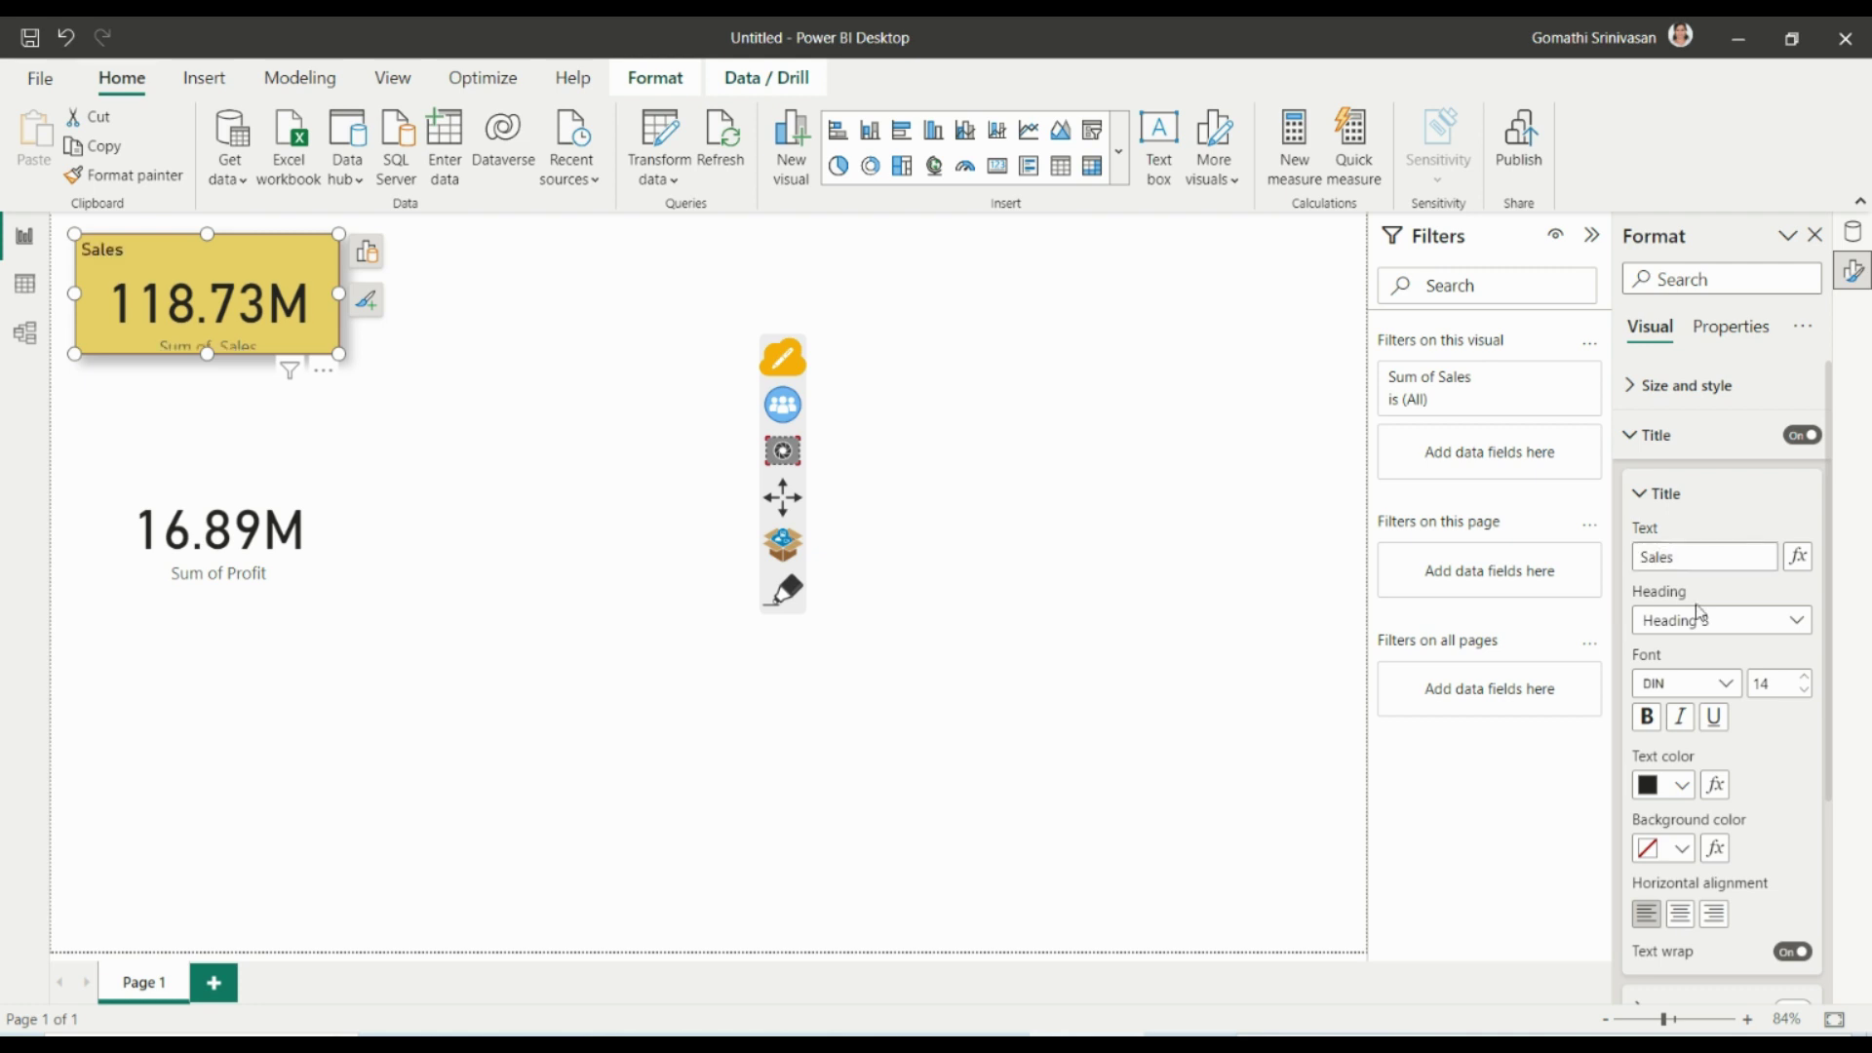
{"action": "left_click", "coordinate": [777, 594]}
{"action": "mouse_move", "coordinate": [146, 261]}
{"action": "left_mouse_down"}
{"action": "mouse_move", "coordinate": [49, 239]}
{"action": "mouse_move", "coordinate": [97, 210]}
{"action": "mouse_move", "coordinate": [151, 253]}
{"action": "left_mouse_up"}
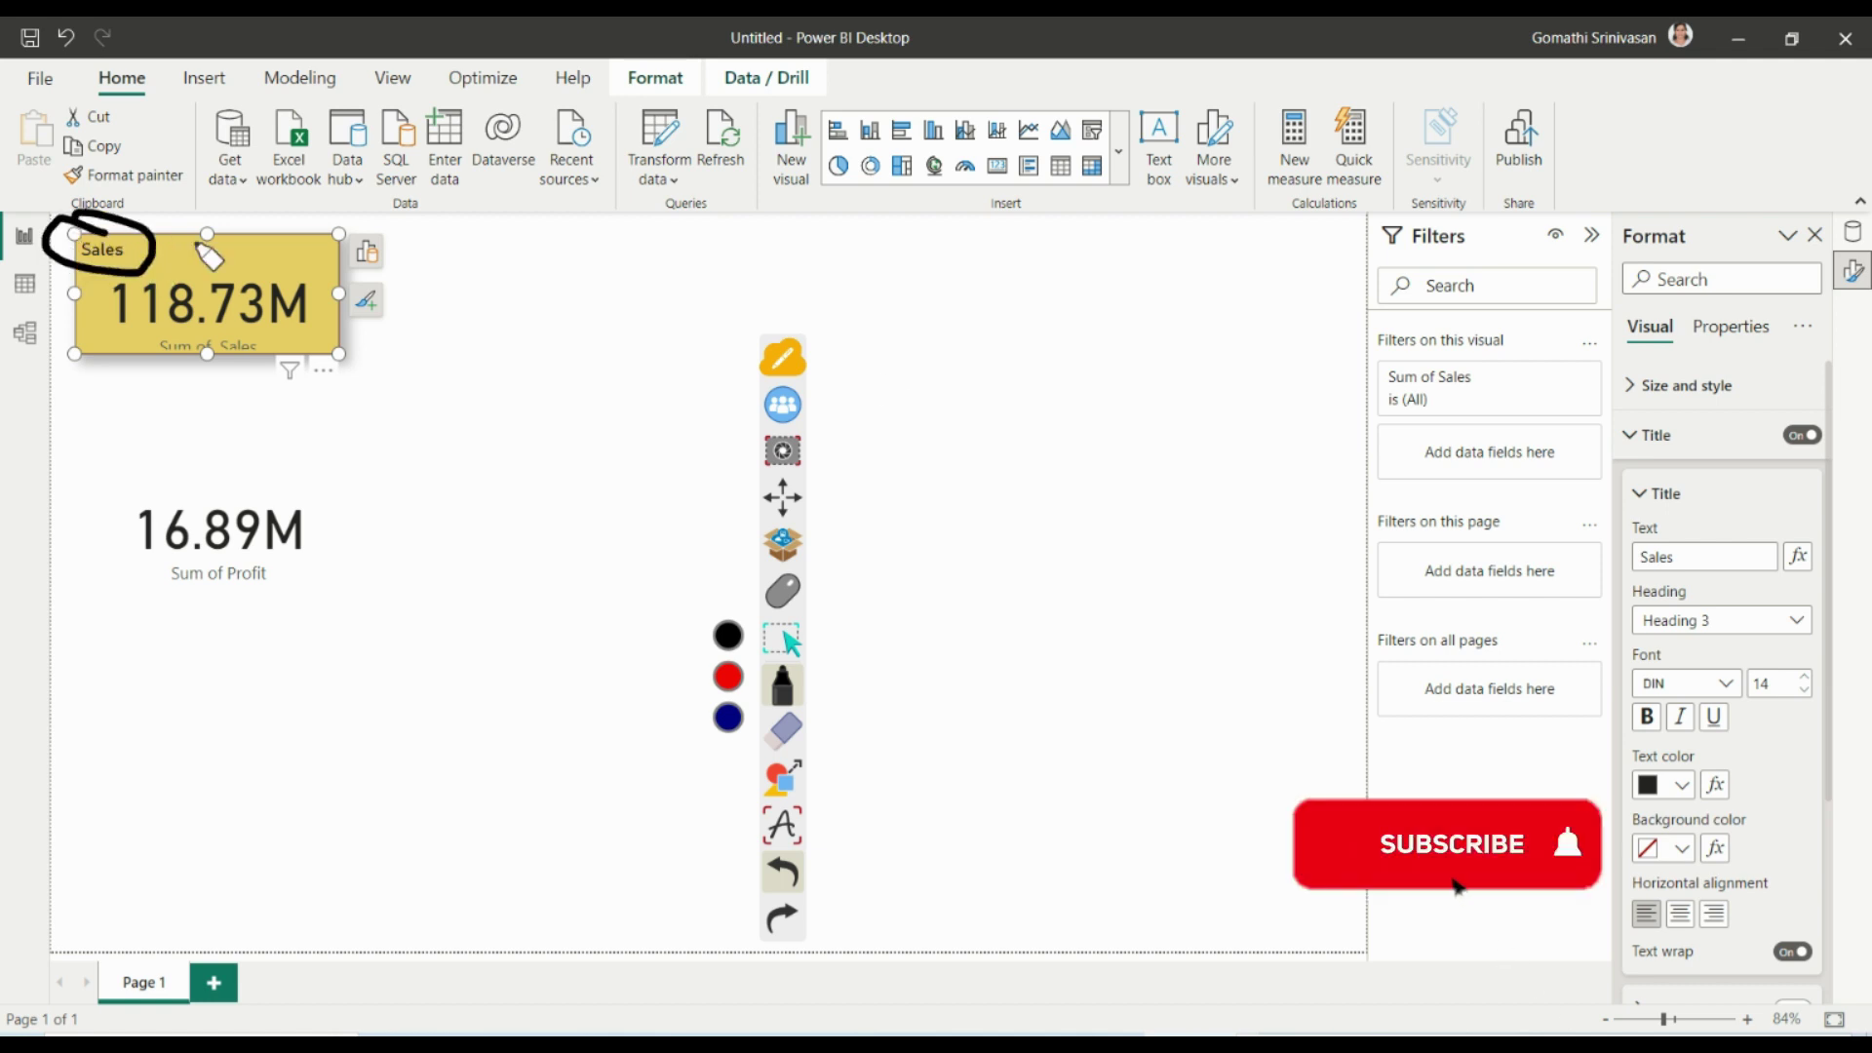
{"action": "double_click", "coordinate": [784, 730]}
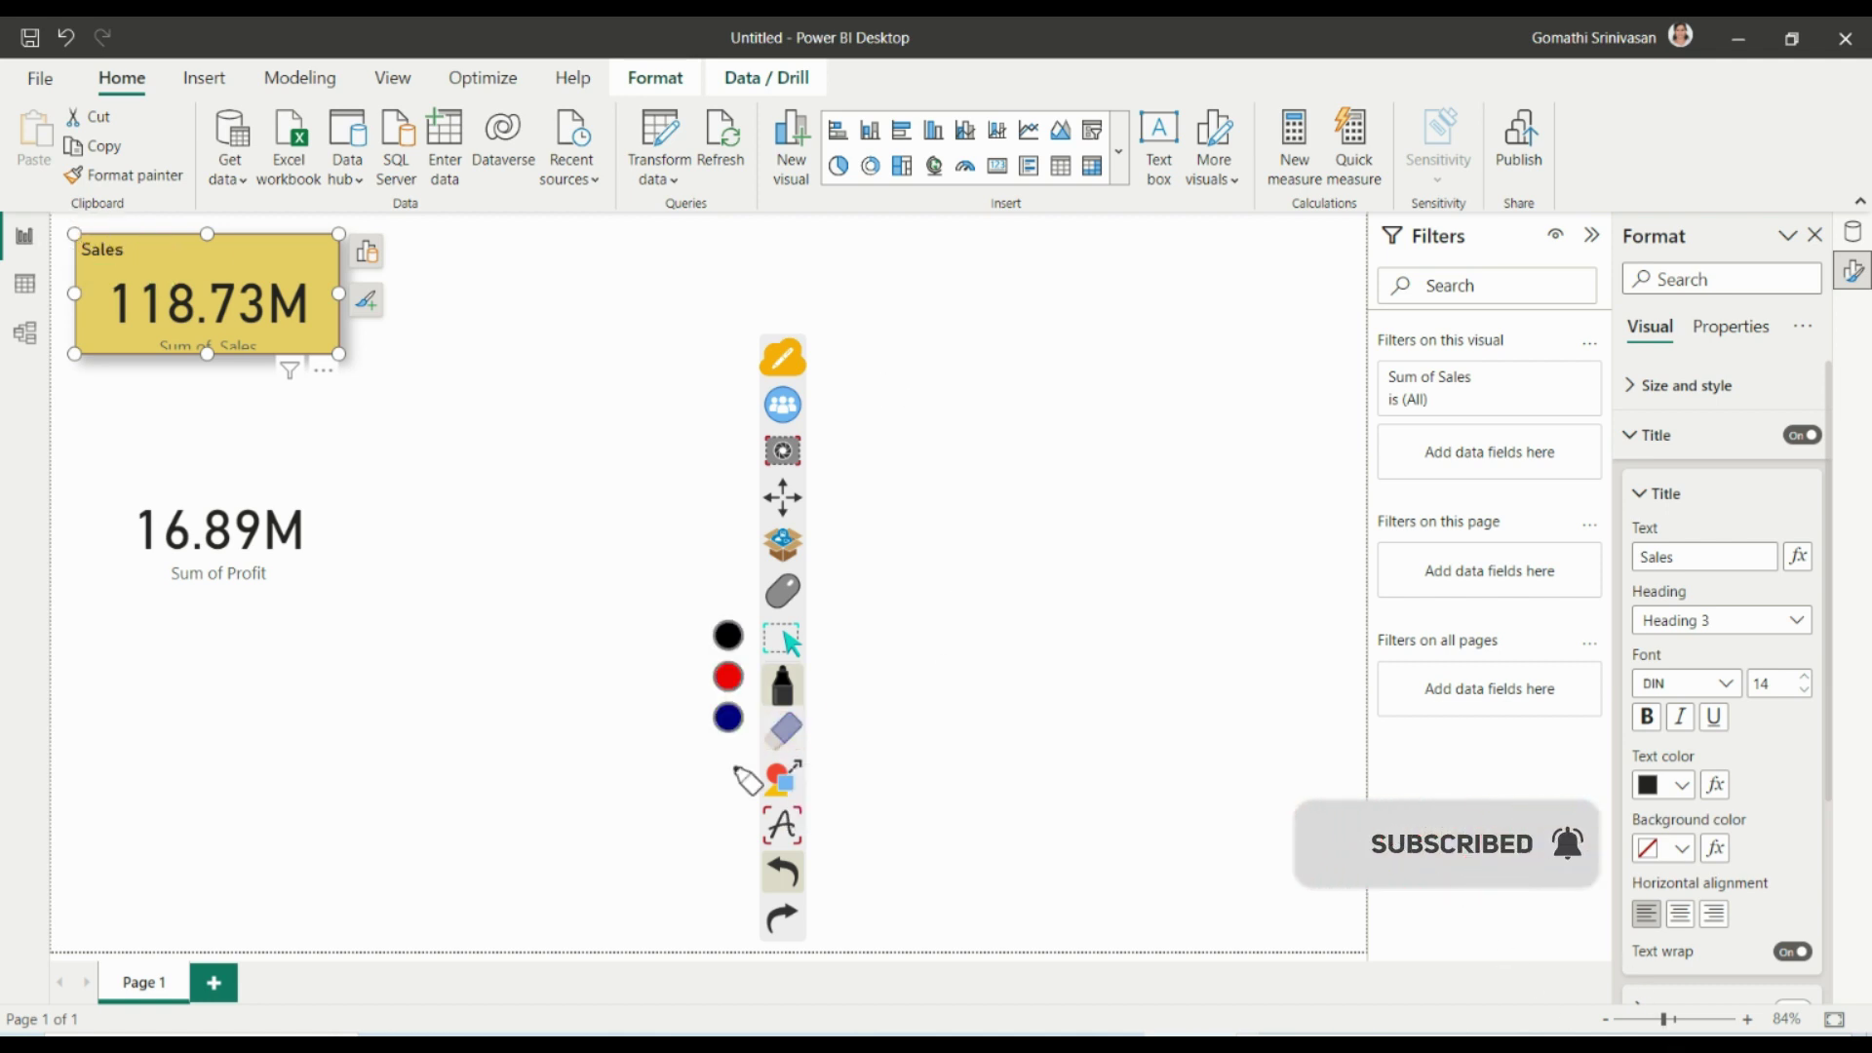
{"action": "left_click", "coordinate": [785, 590]}
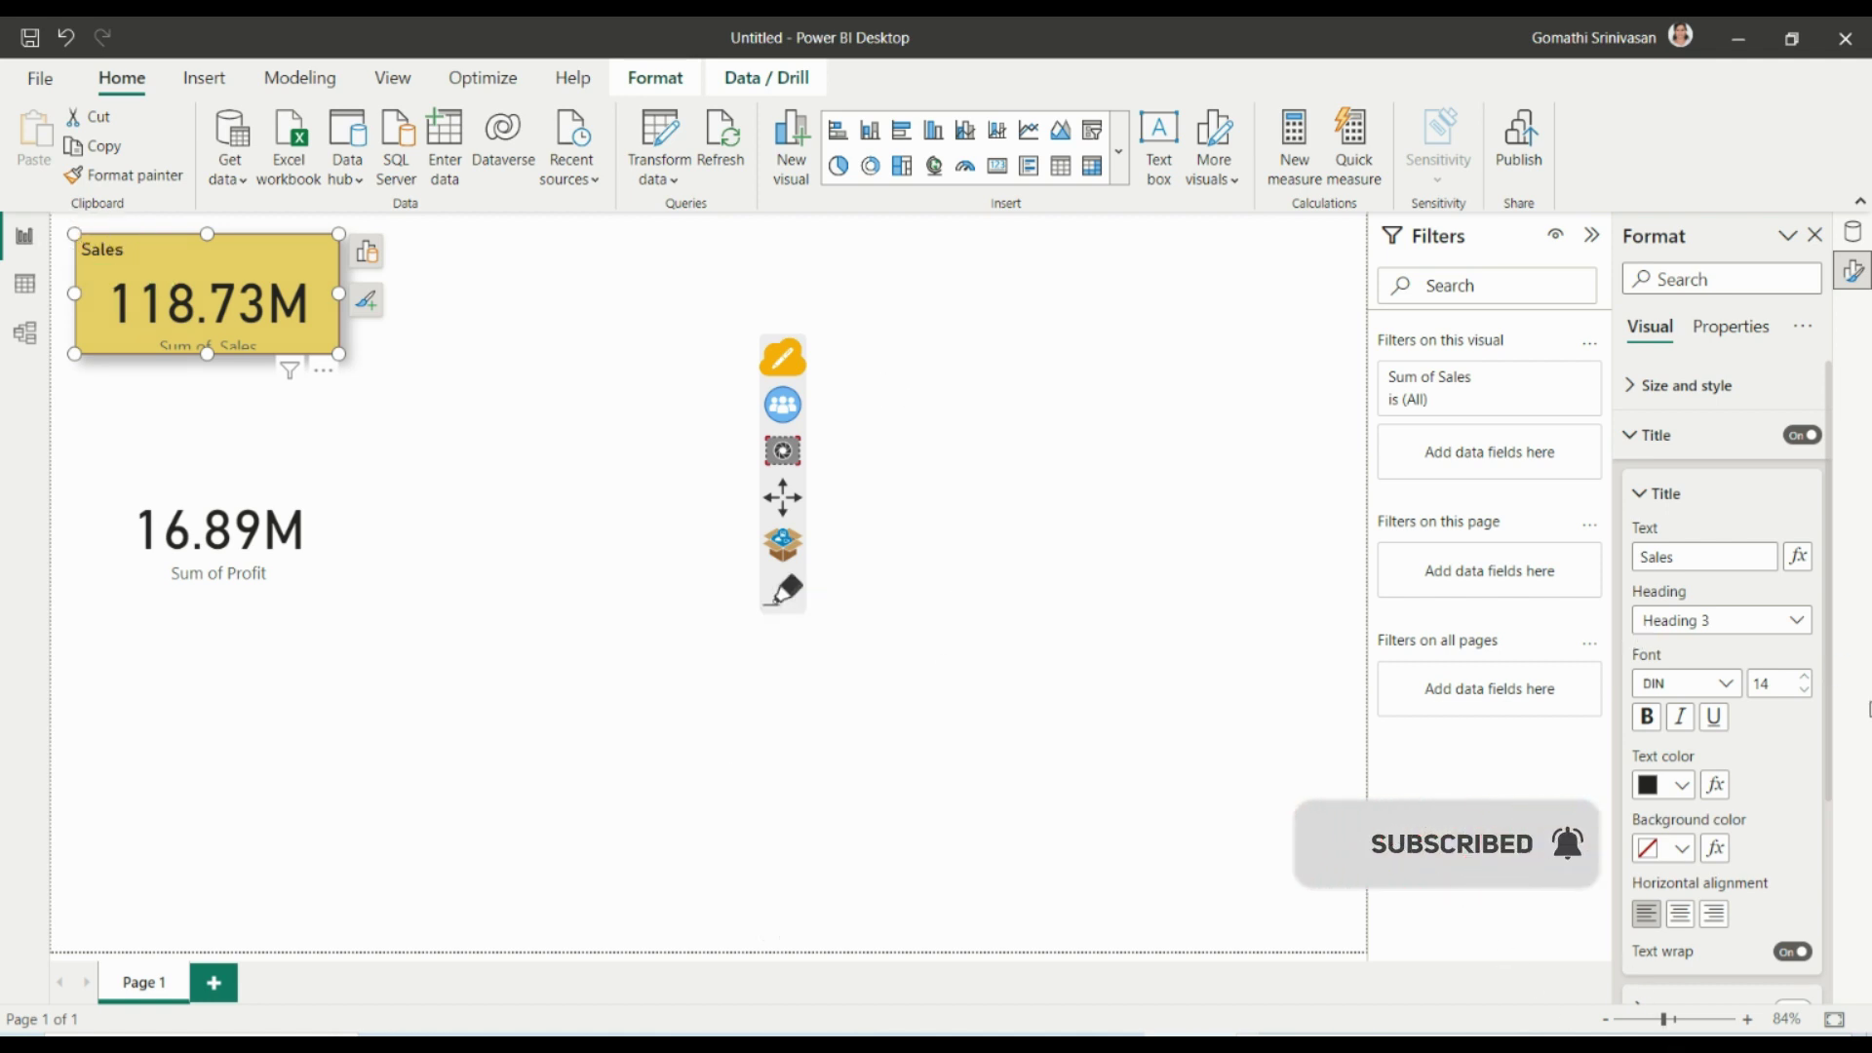
{"action": "left_click", "coordinate": [1797, 624]}
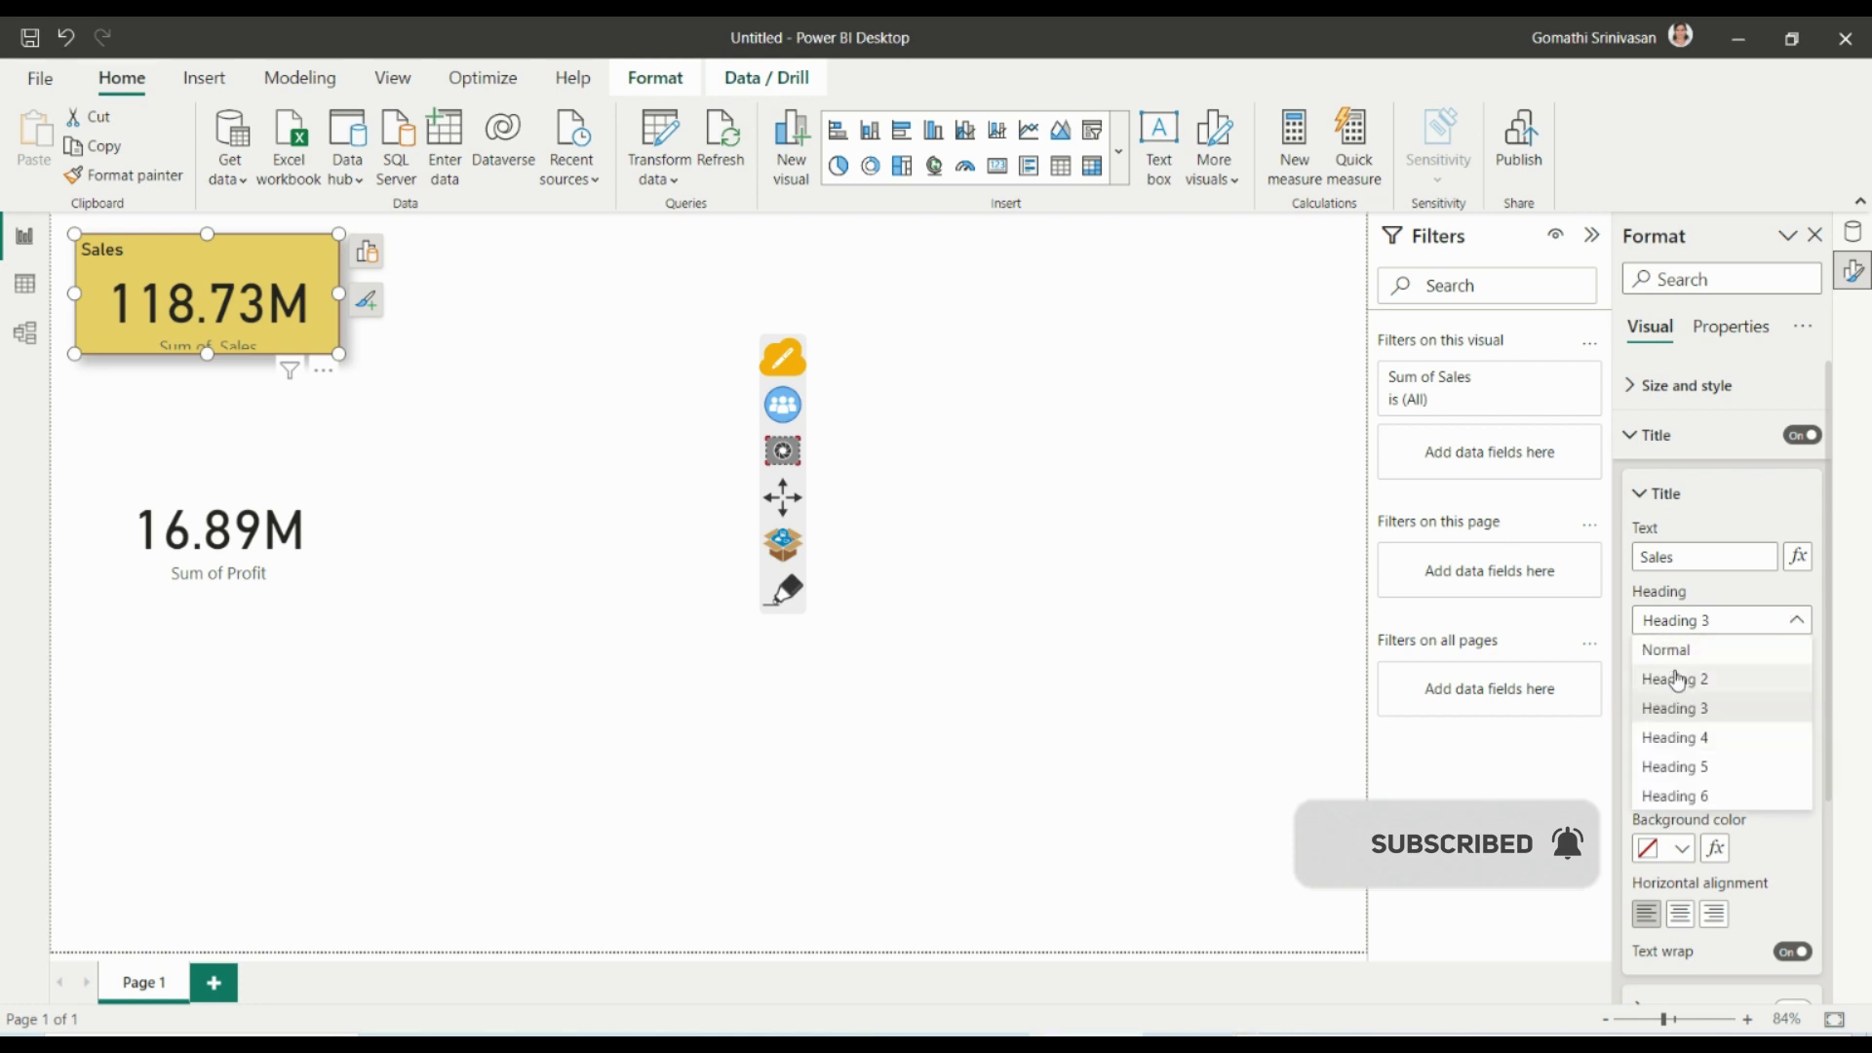
{"action": "key", "text": "Escape"}
Make the Sales title bold, italic, underlined and dark red.
{"action": "scroll", "coordinate": [1686, 746], "scroll_direction": "down", "scroll_amount": 2}
{"action": "left_click", "coordinate": [1648, 626]}
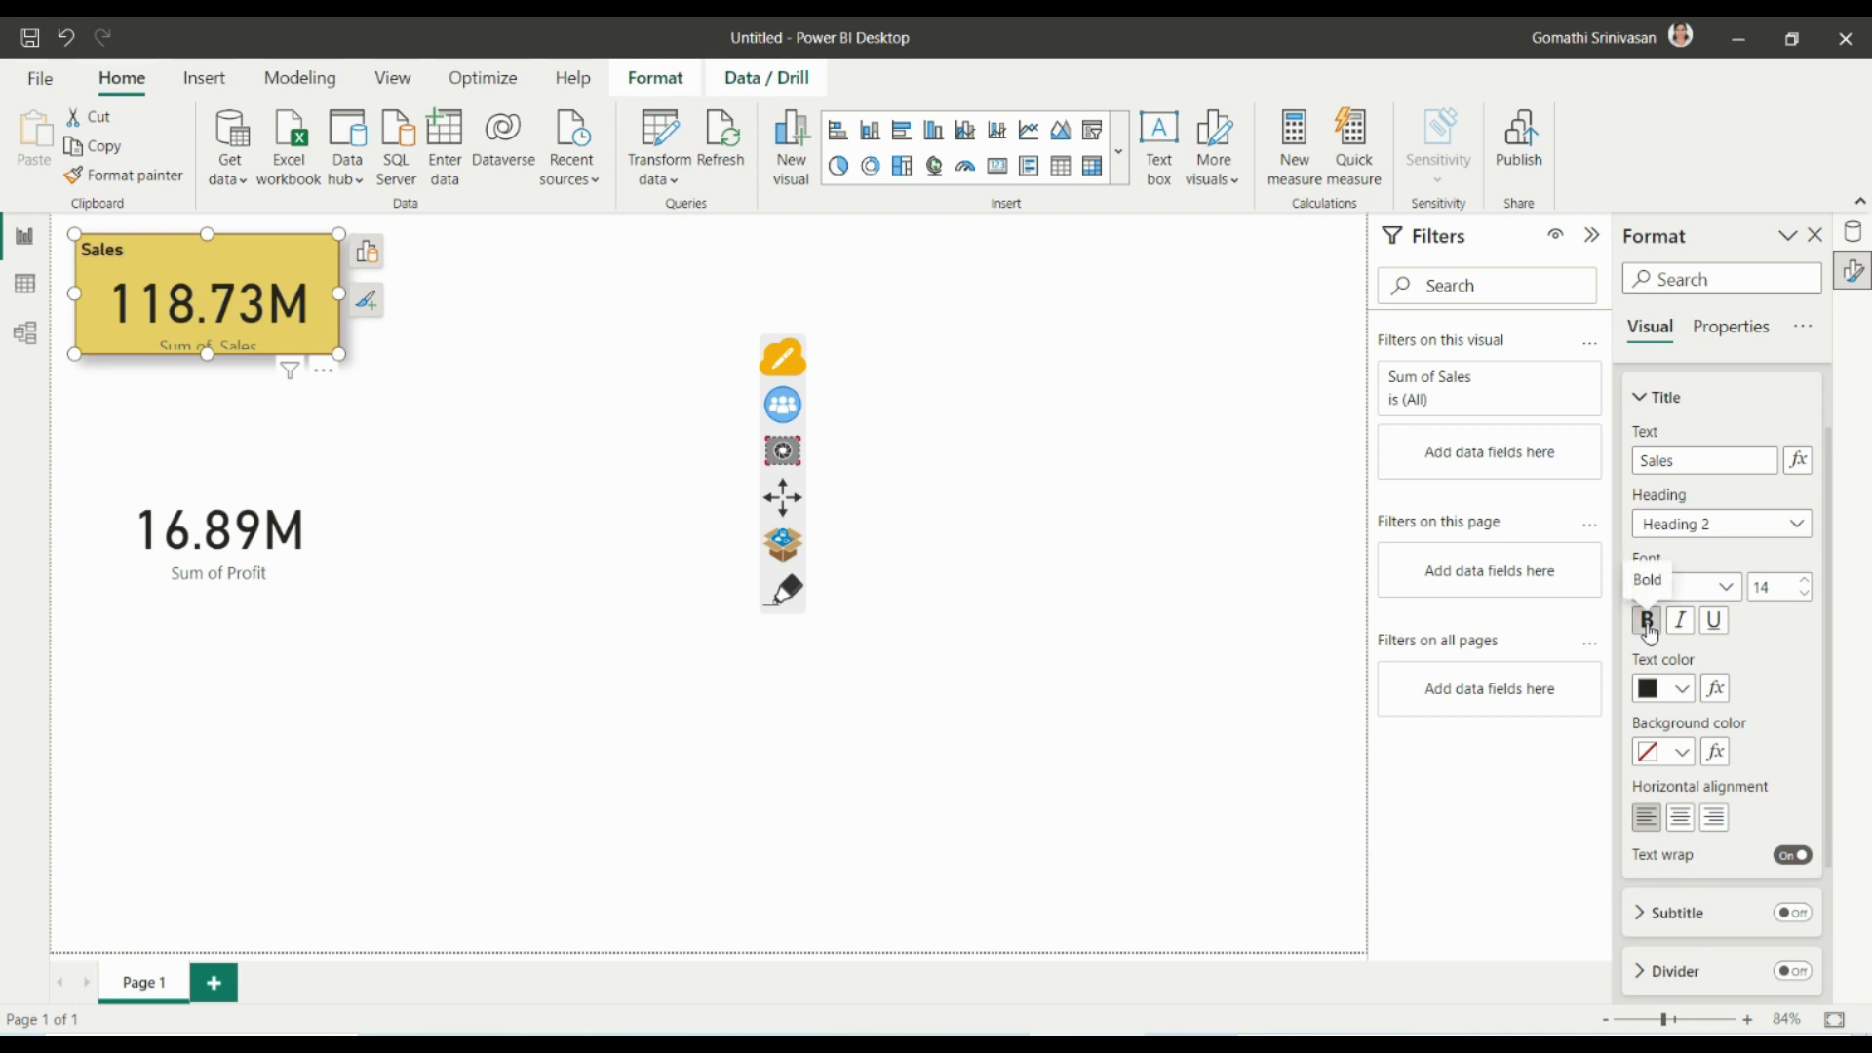
{"action": "left_click", "coordinate": [1681, 624]}
{"action": "left_click", "coordinate": [1716, 626]}
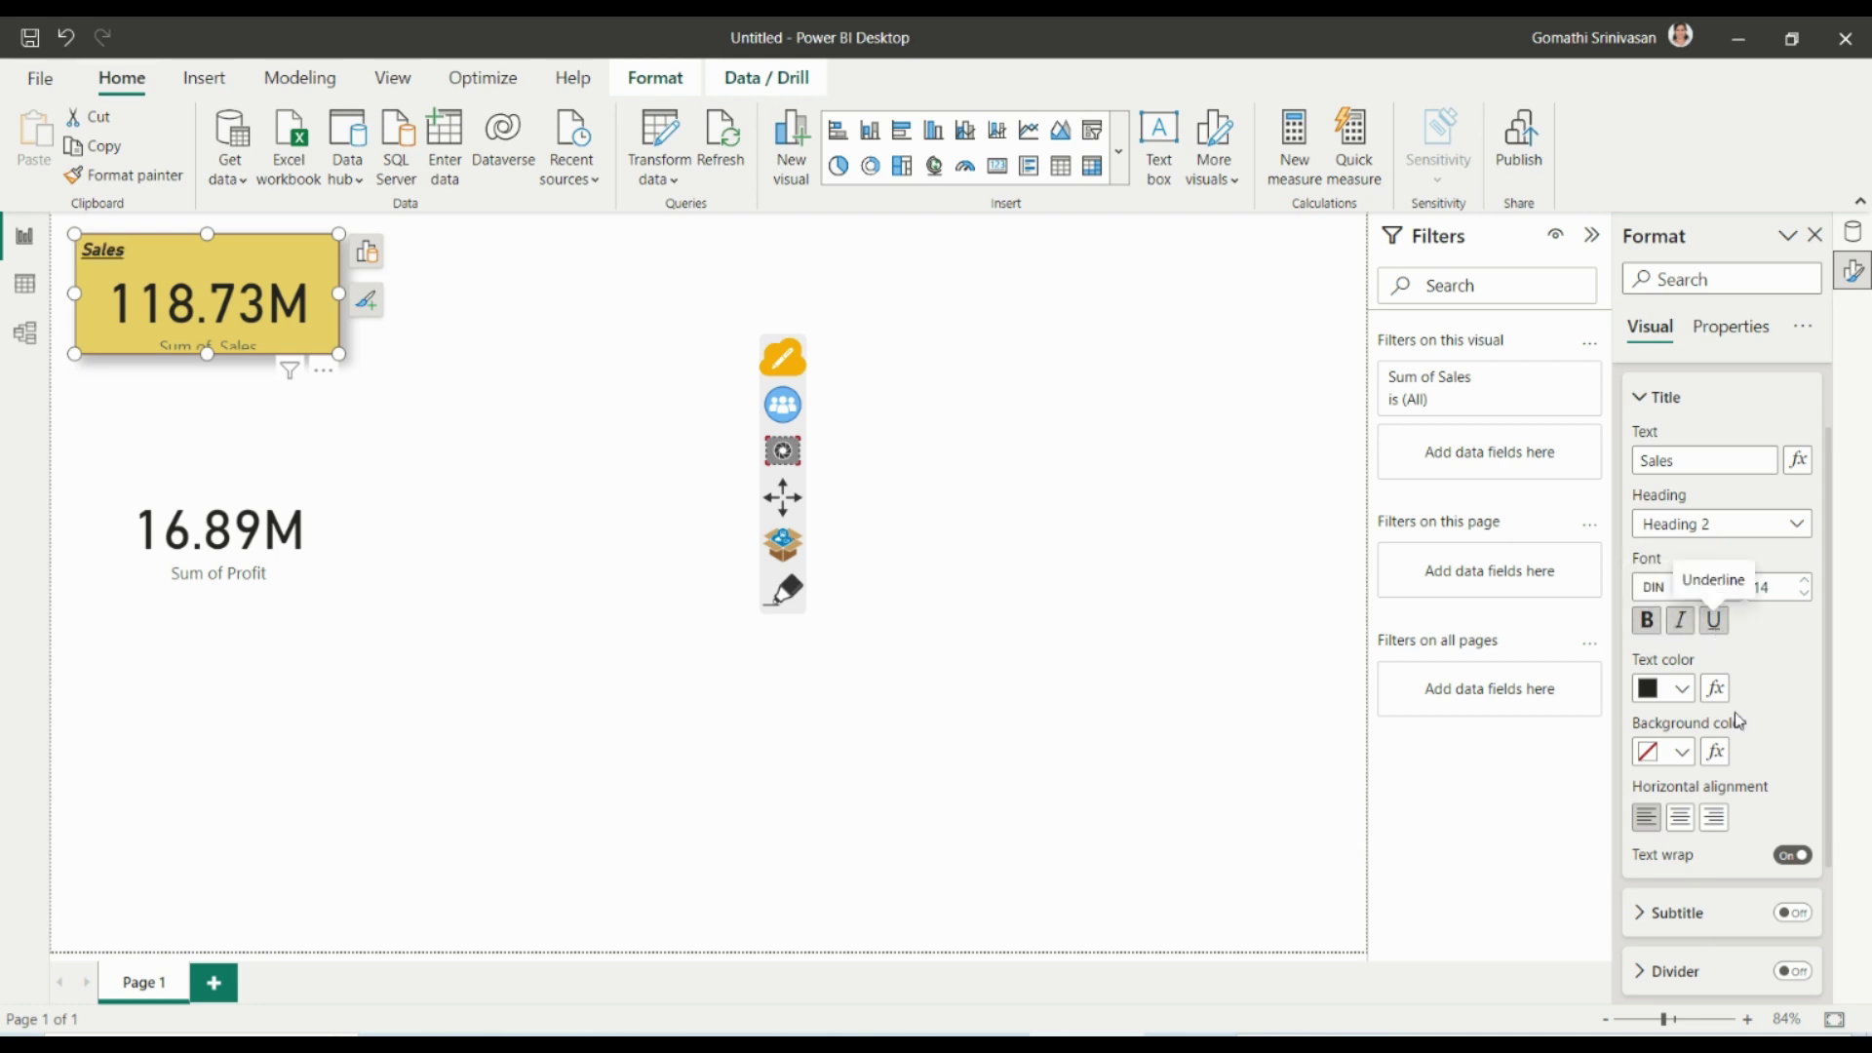
{"action": "scroll", "coordinate": [1729, 783], "scroll_direction": "down", "scroll_amount": 2}
{"action": "left_click", "coordinate": [1683, 592]}
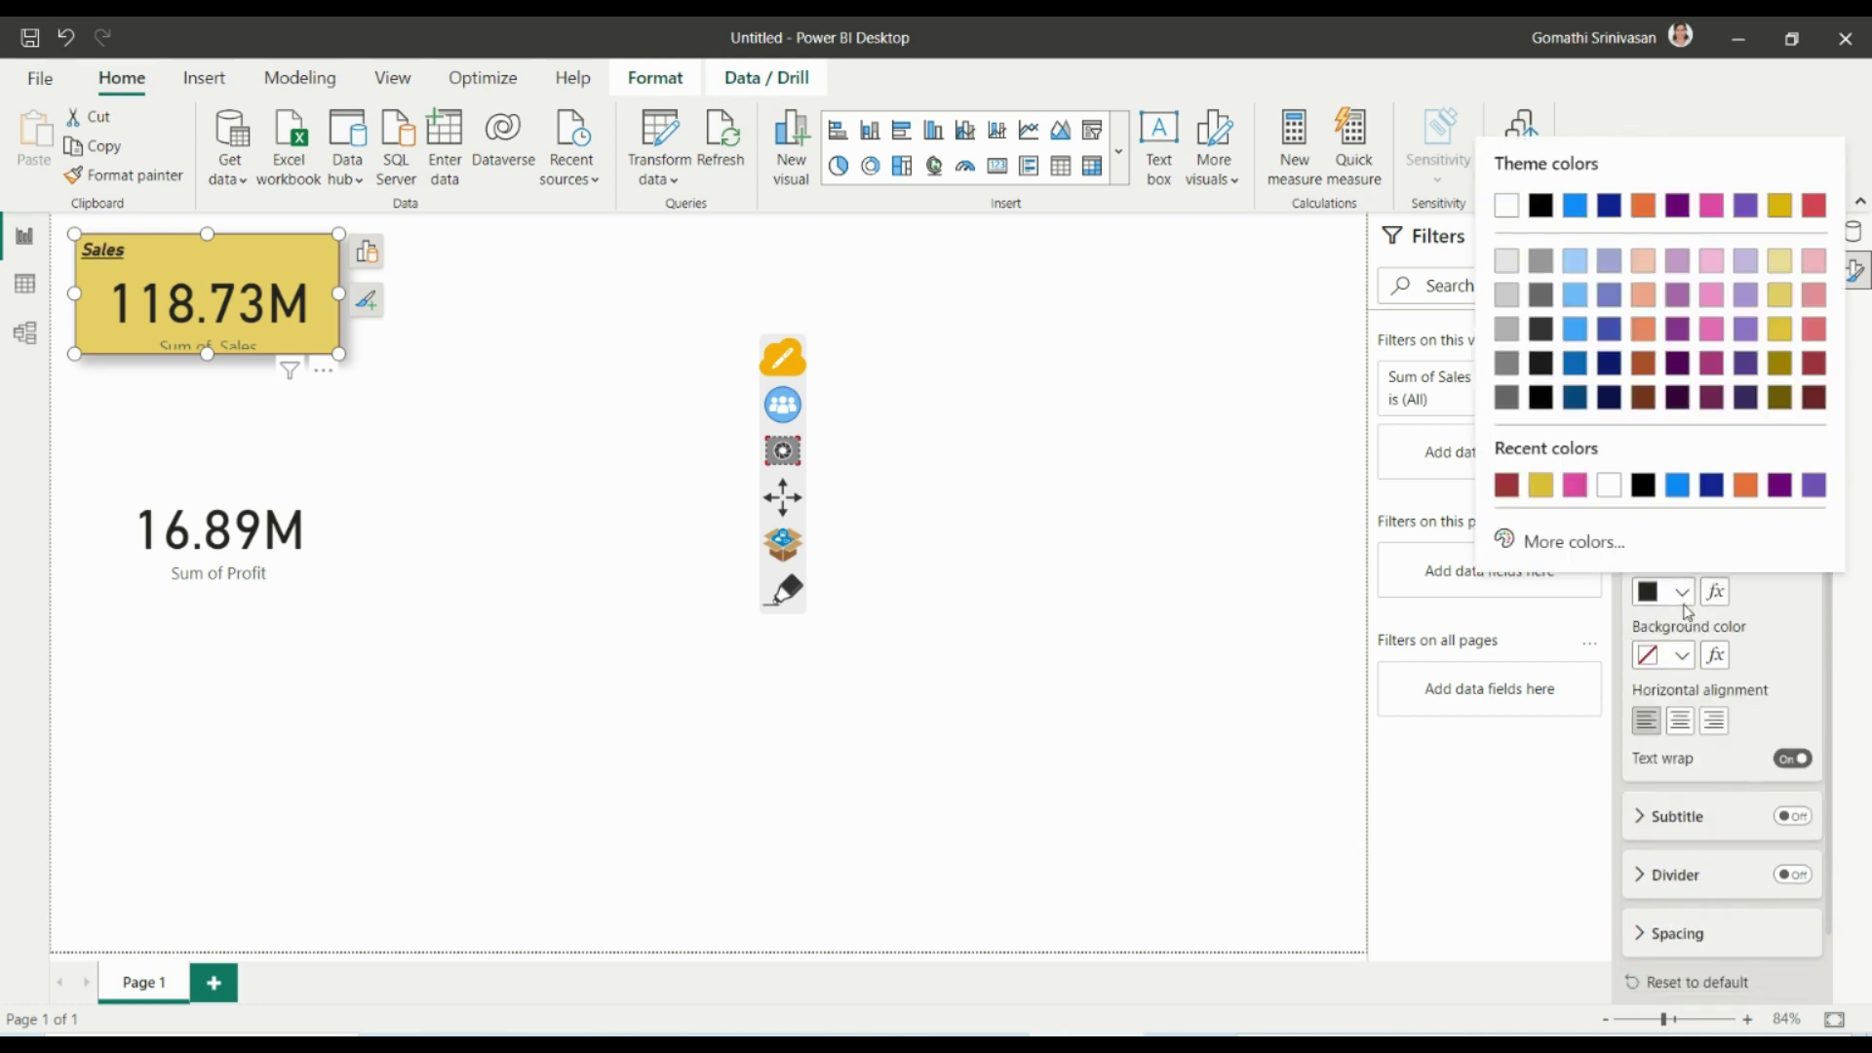
{"action": "left_click", "coordinate": [1508, 484]}
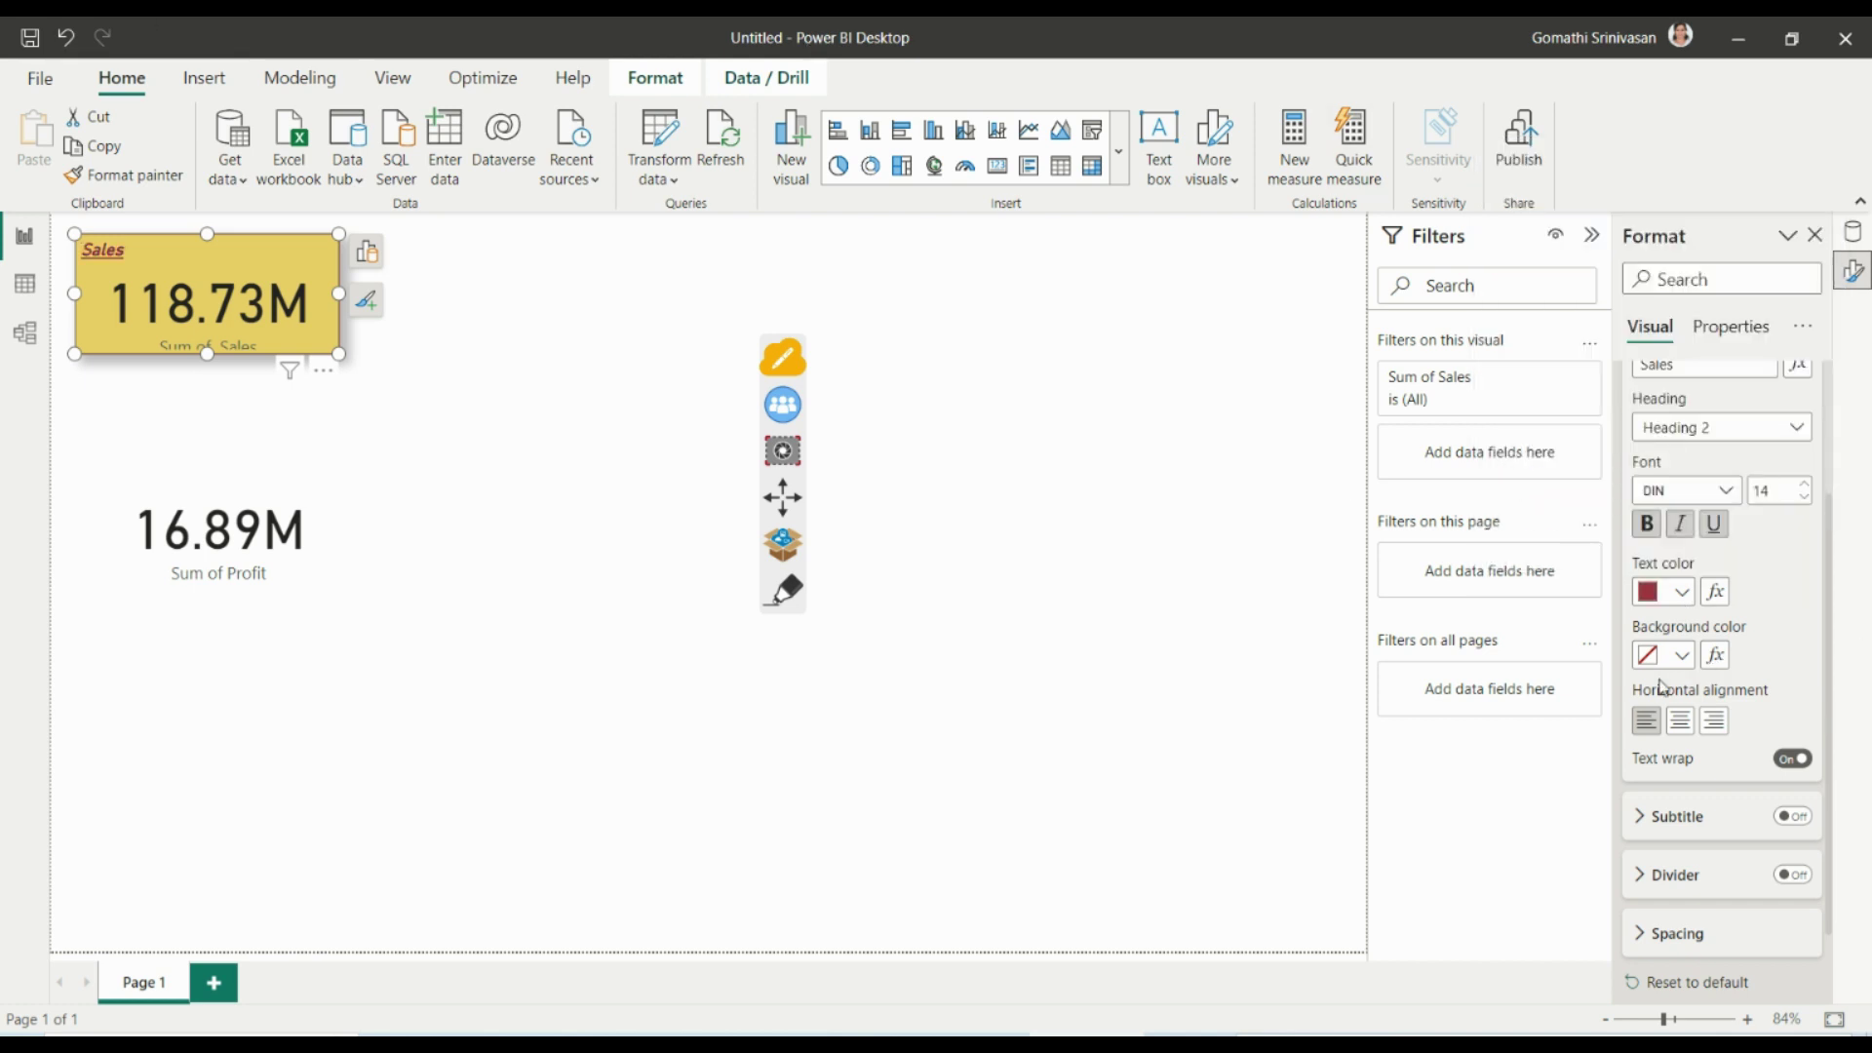
Enlarge the Sales card and switch its title off.
{"action": "left_click_drag", "start_coordinate": [340, 354], "coordinate": [375, 368]}
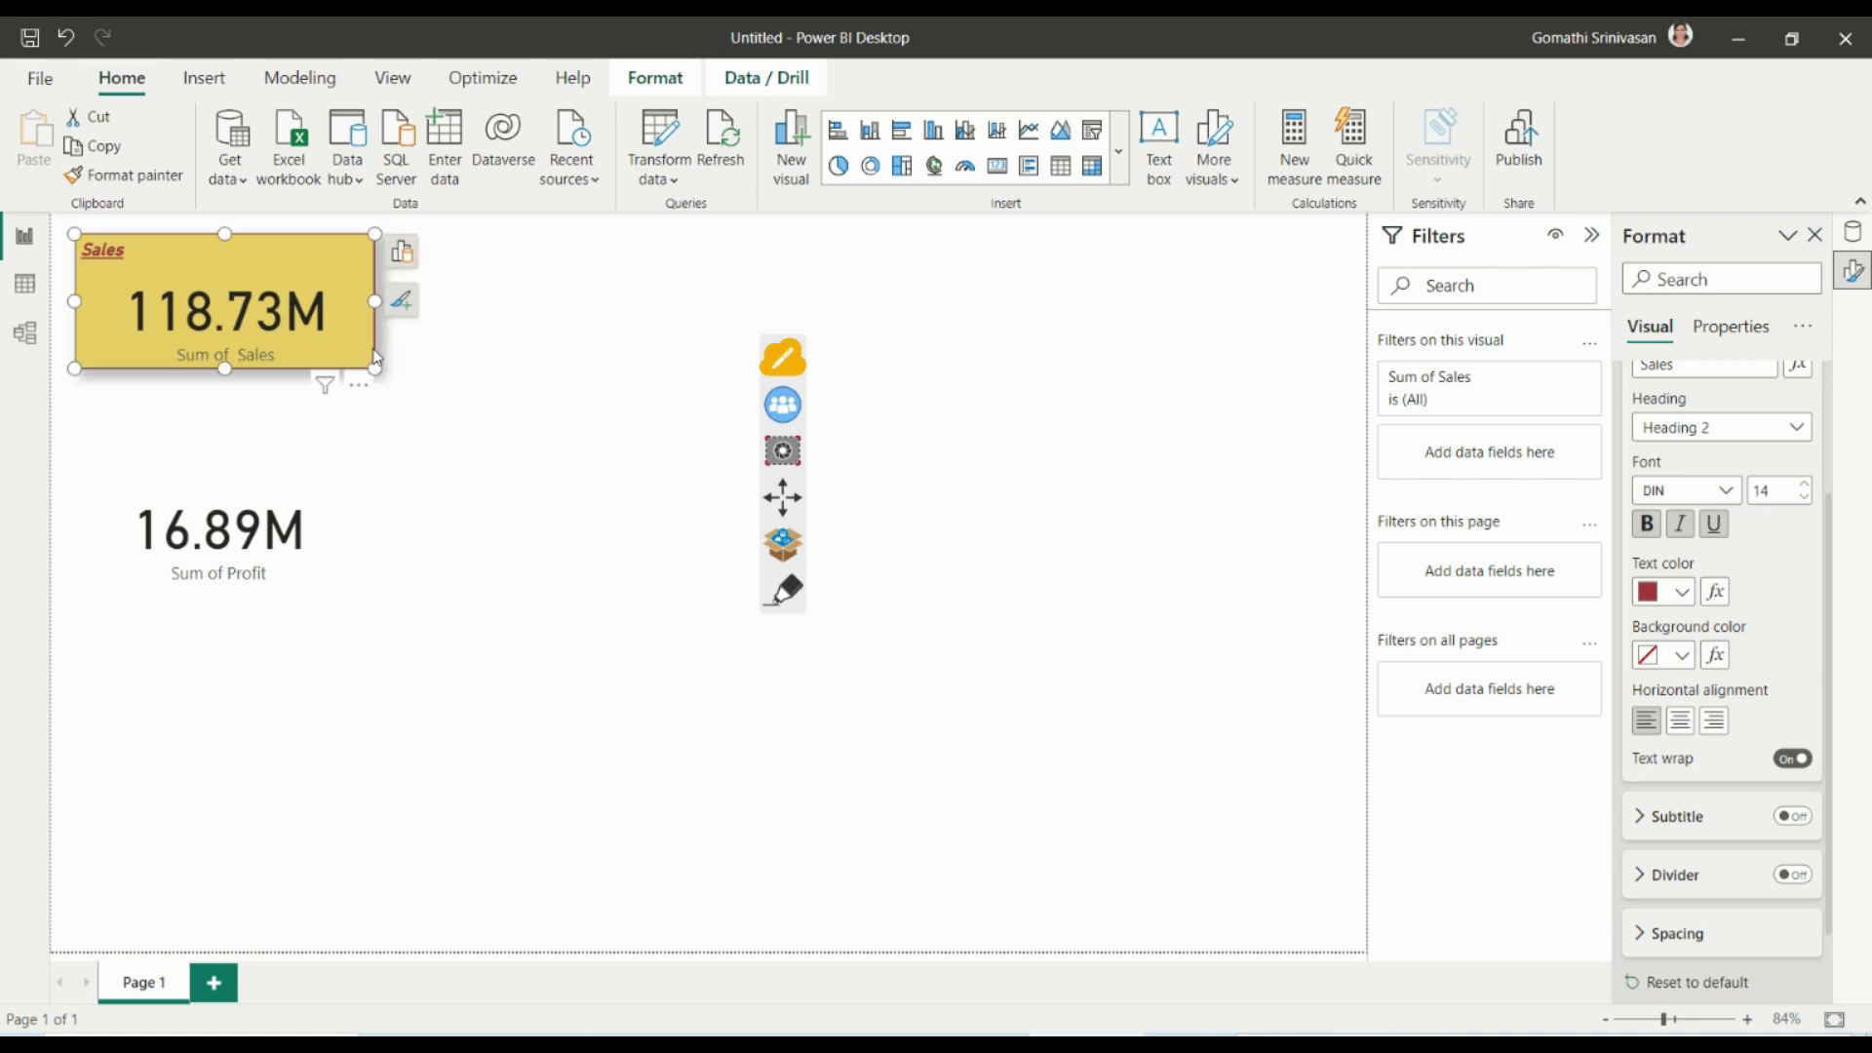
{"action": "scroll", "coordinate": [1721, 682], "scroll_direction": "up", "scroll_amount": 3}
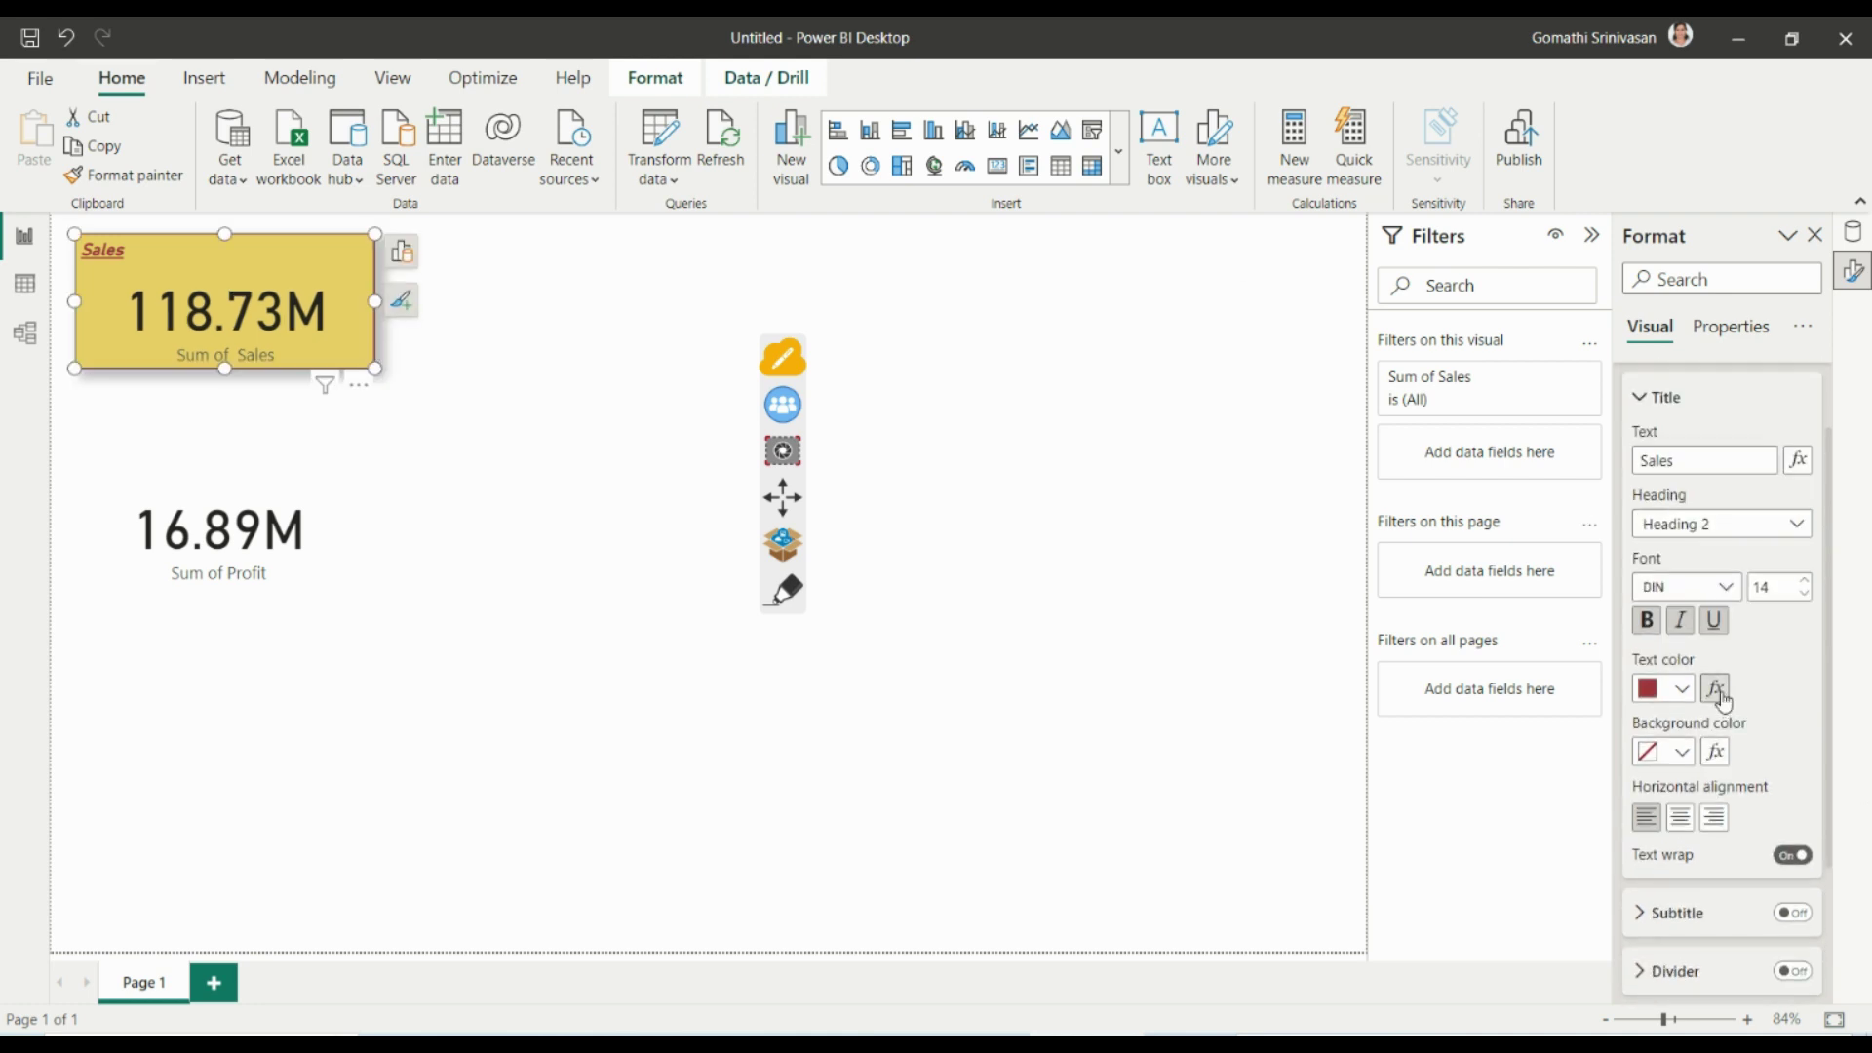
{"action": "left_click", "coordinate": [1800, 443]}
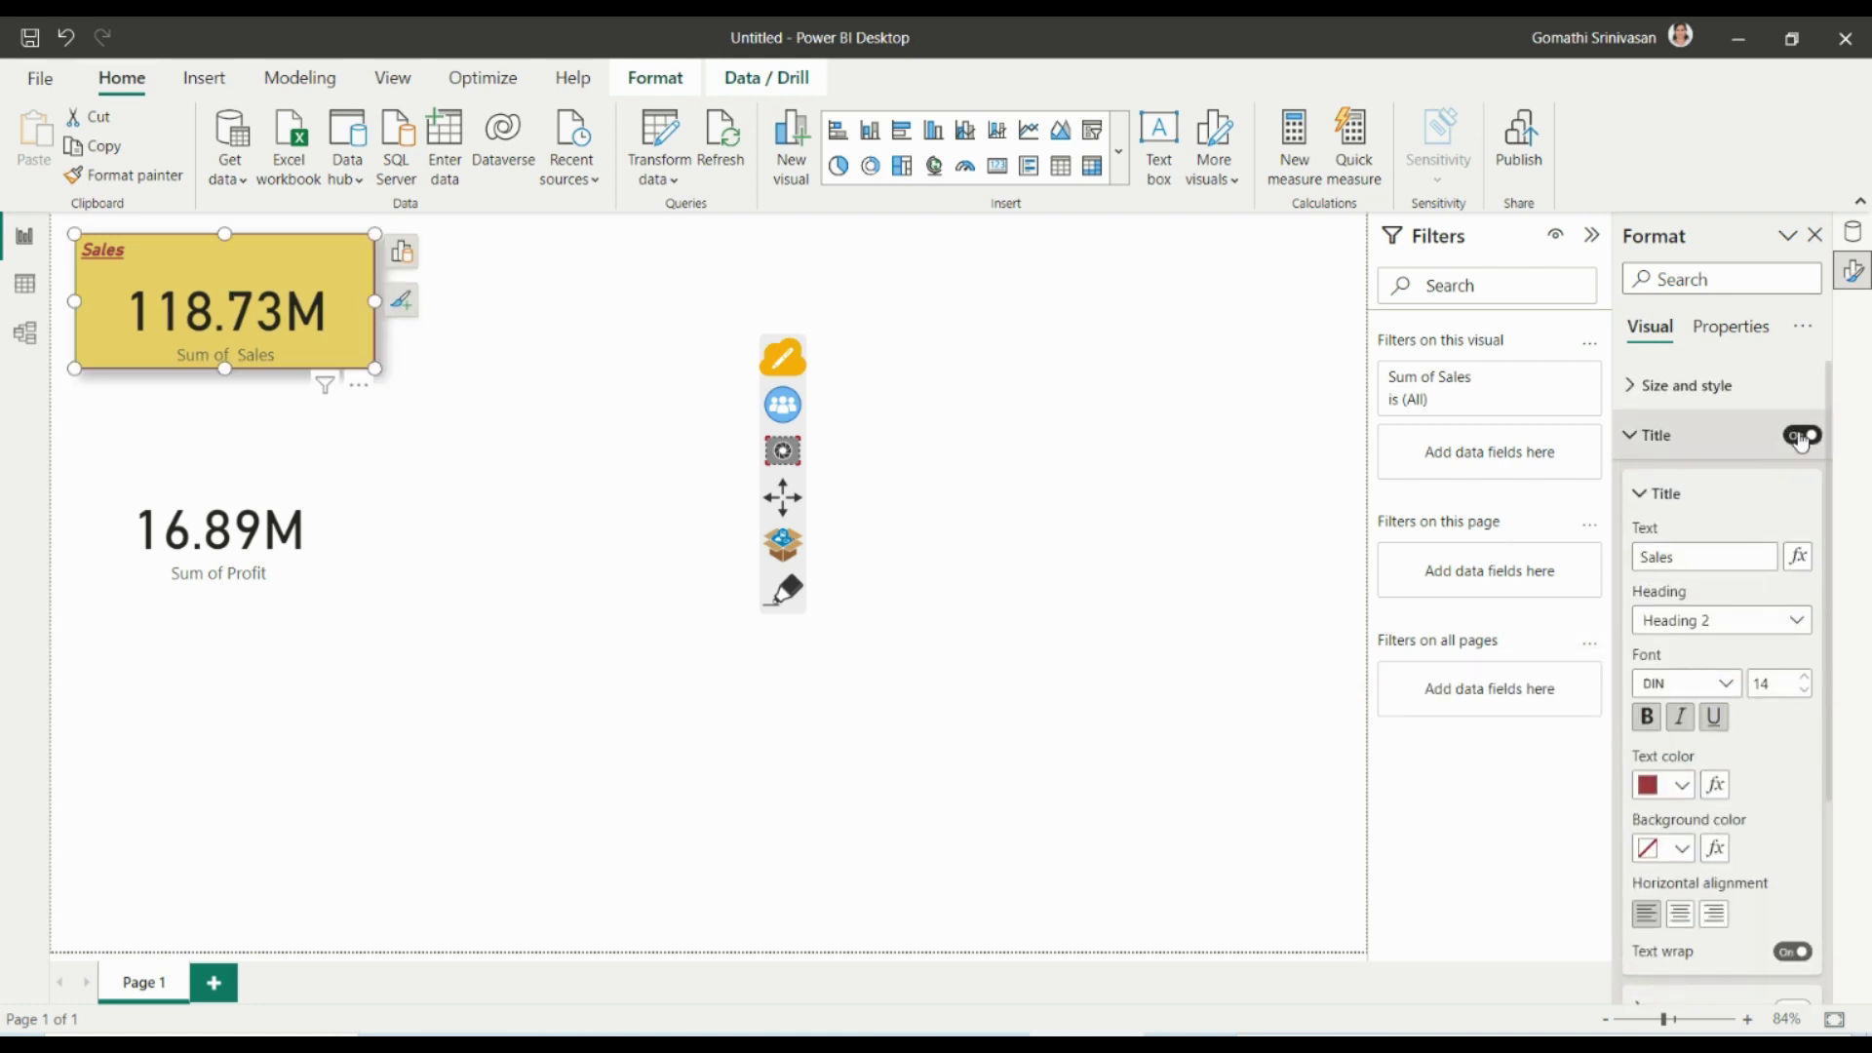
{"action": "left_click", "coordinate": [1643, 448]}
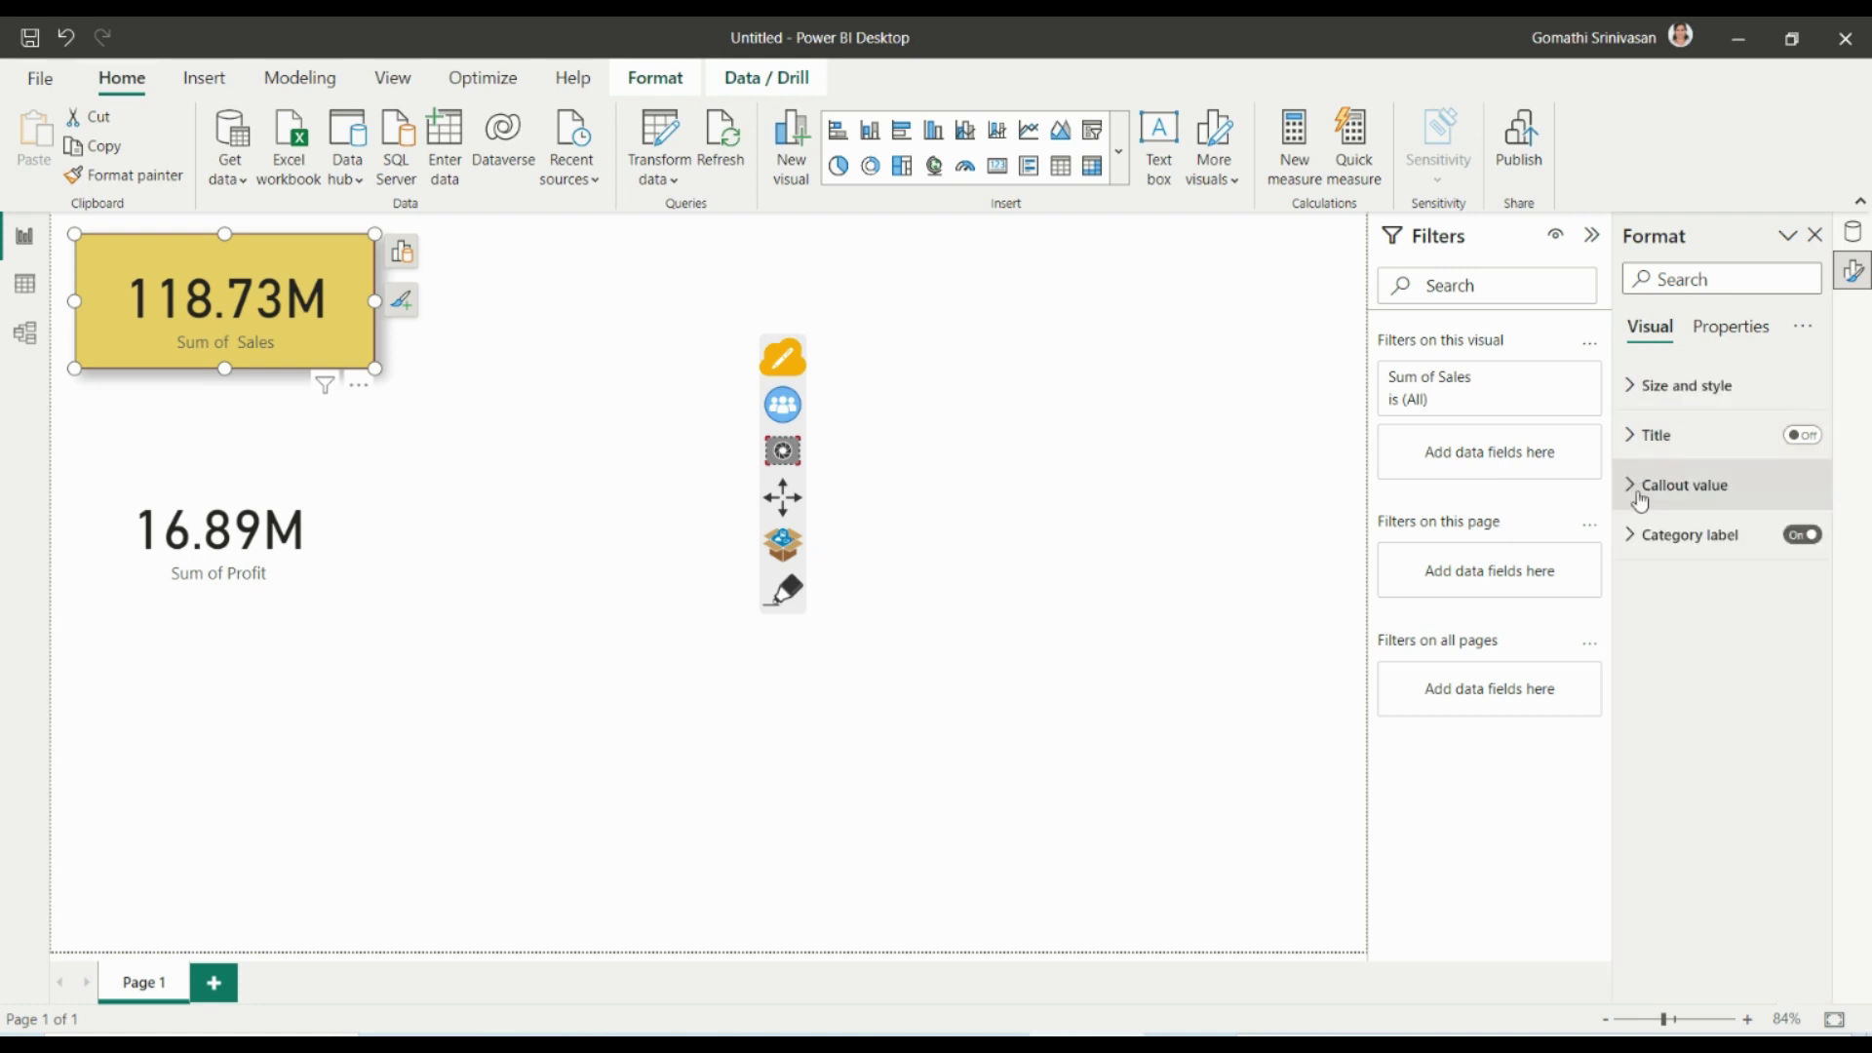
{"action": "left_click", "coordinate": [1642, 486]}
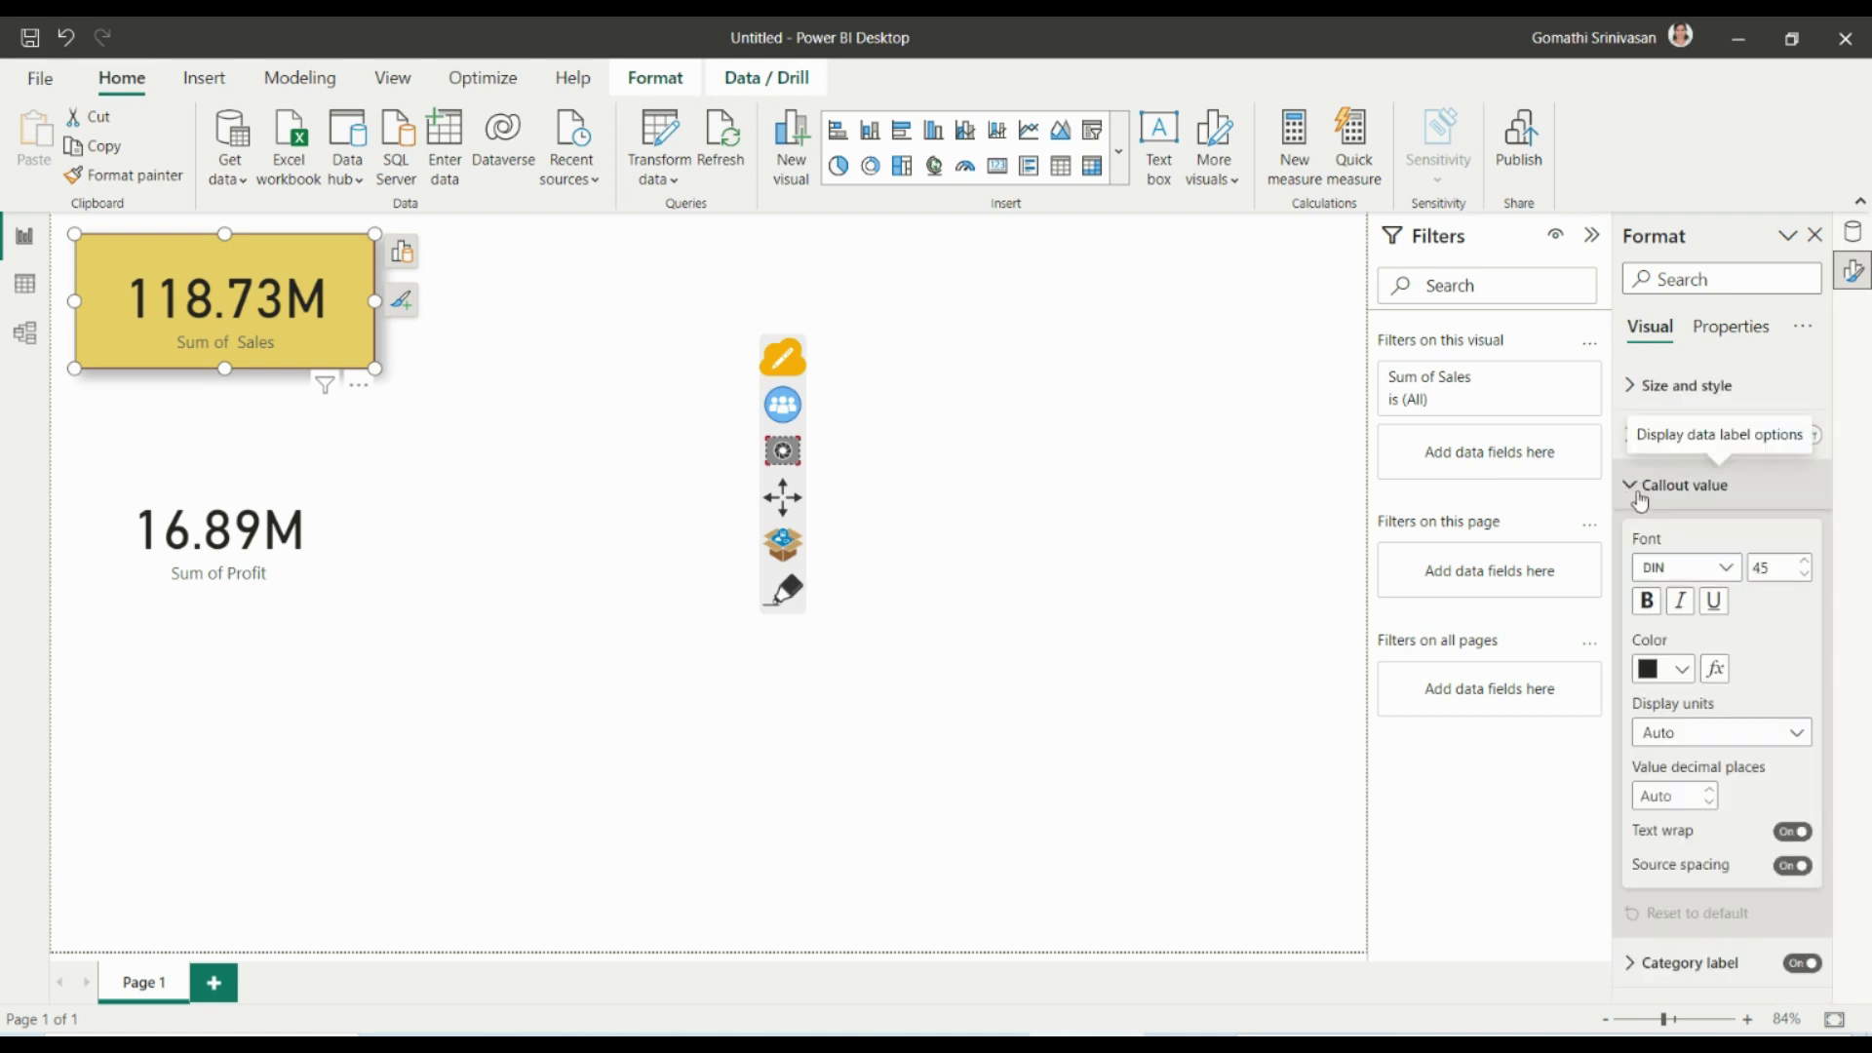
Show the Sales value in Thousands, then Millions, widening the card so it fits.
{"action": "left_click", "coordinate": [1732, 738]}
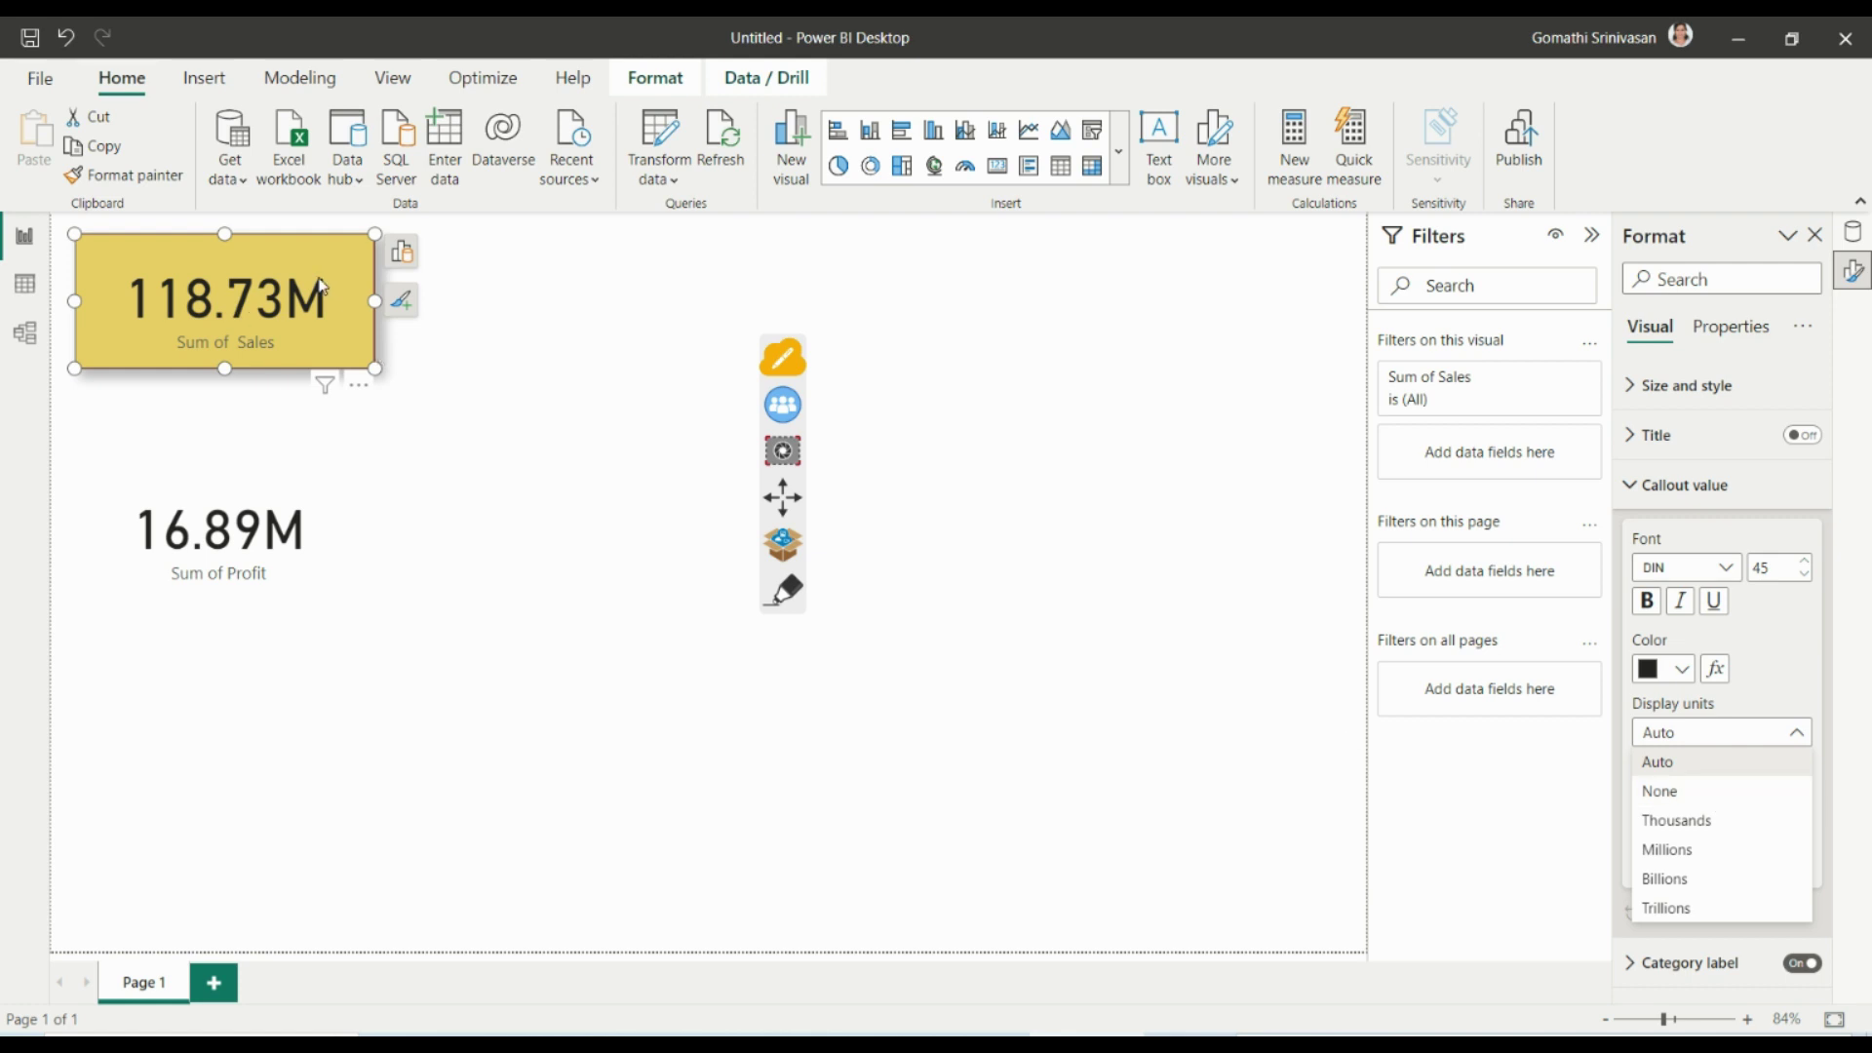
{"action": "left_click", "coordinate": [1676, 819]}
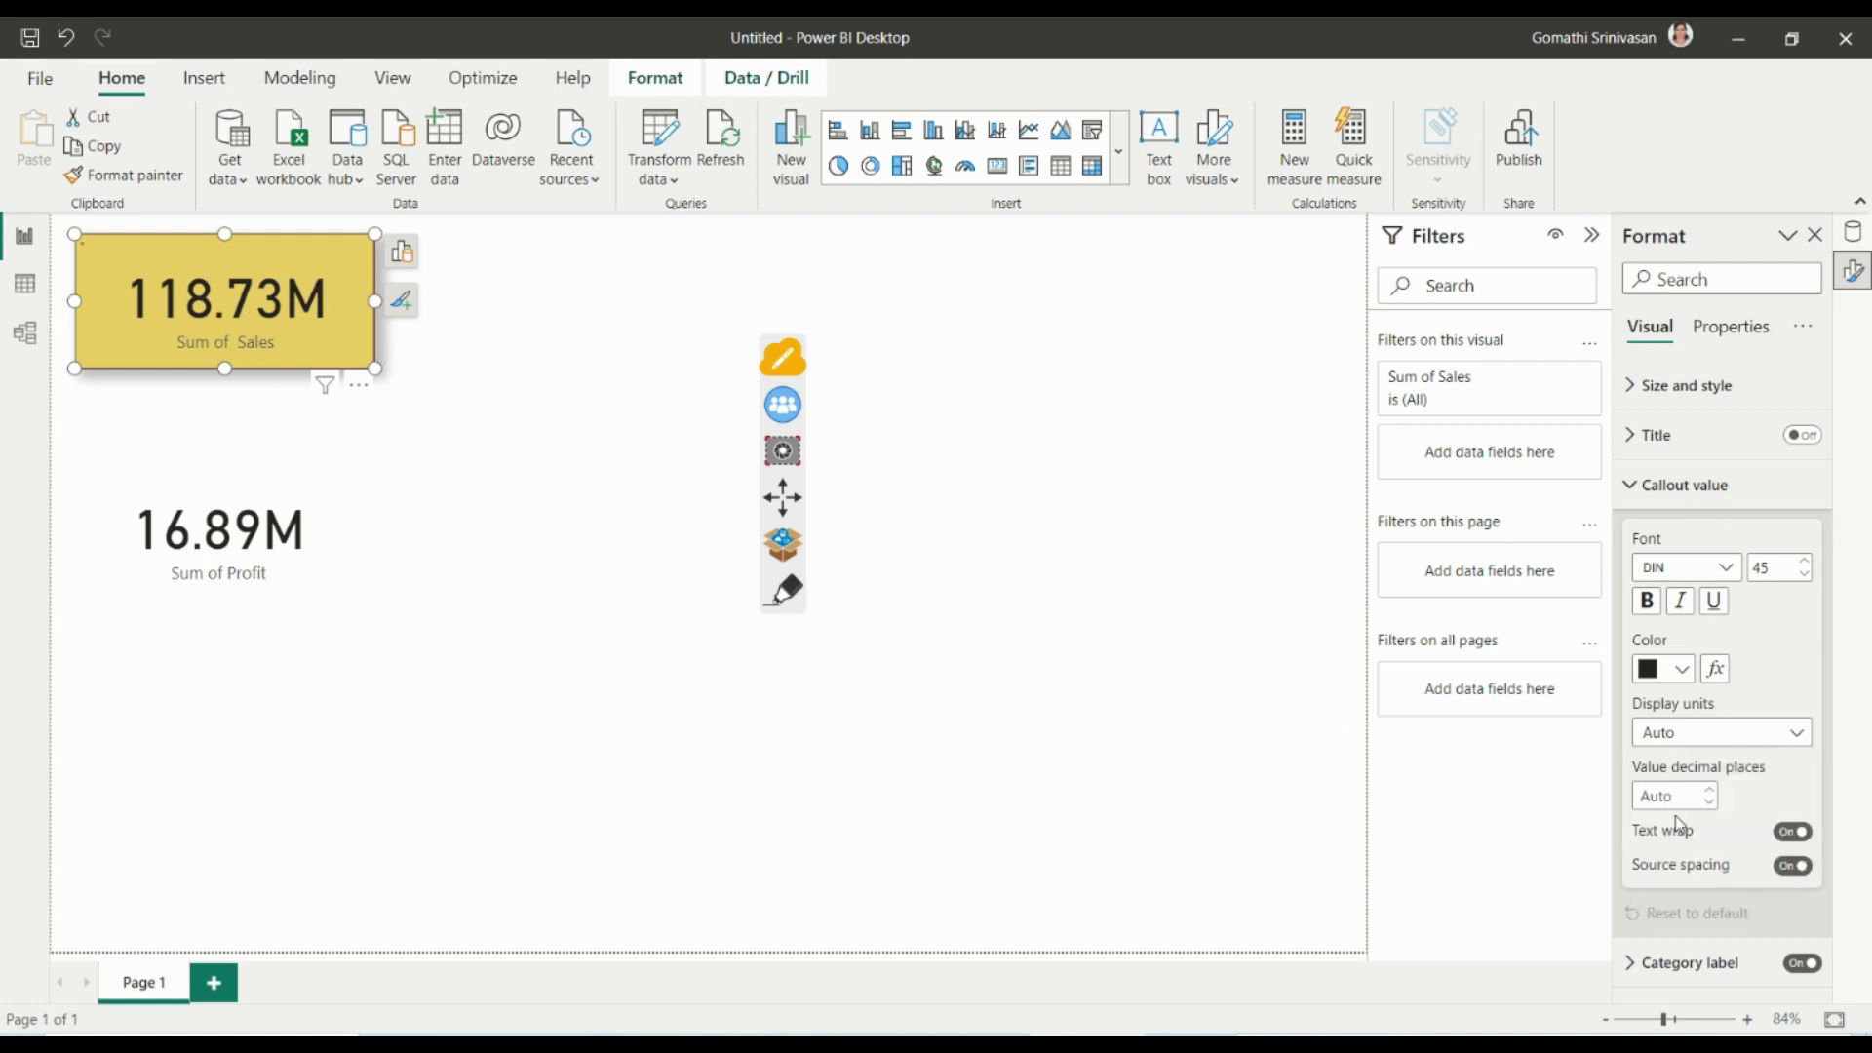
{"action": "left_click_drag", "start_coordinate": [376, 369], "coordinate": [572, 383]}
{"action": "left_click", "coordinate": [1679, 736]}
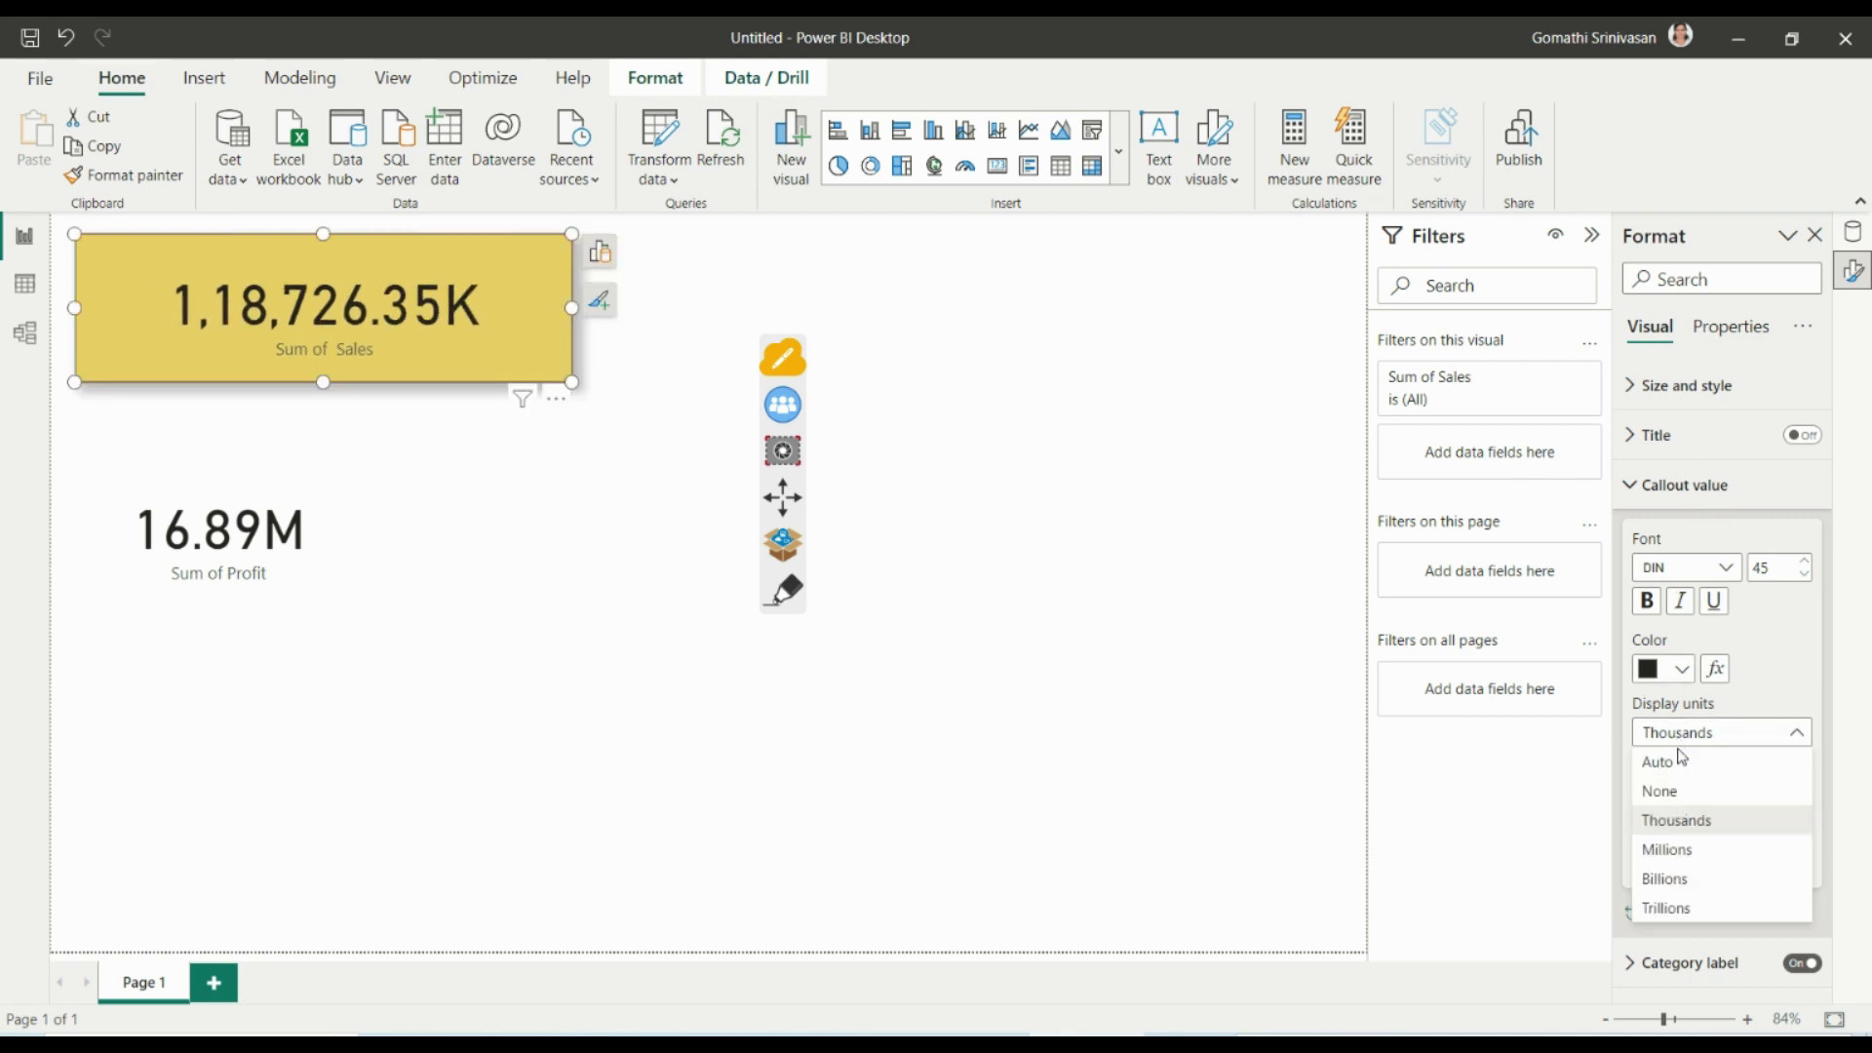
{"action": "left_click", "coordinate": [1692, 847]}
Try Billions, Trillions and None display units, then return to Auto showing 118.73M.
{"action": "left_click", "coordinate": [1716, 736]}
{"action": "left_click", "coordinate": [1714, 873]}
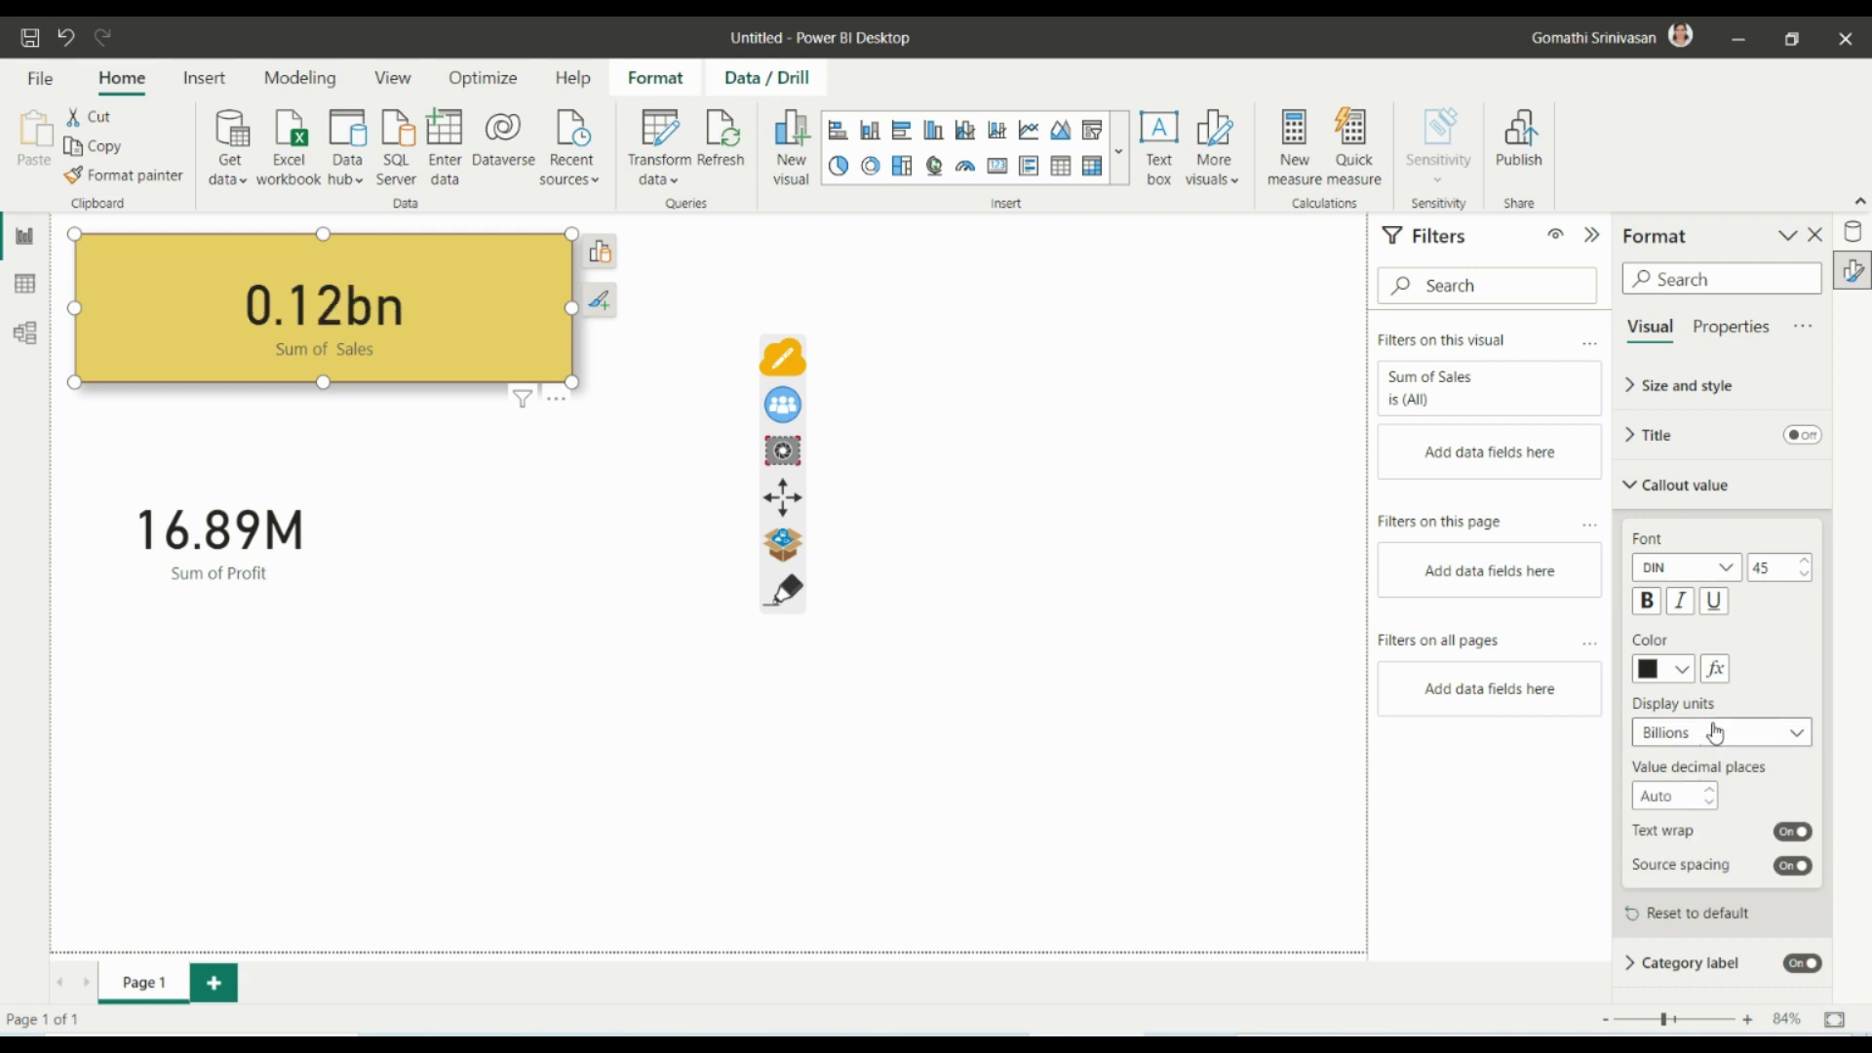
{"action": "left_click", "coordinate": [1716, 733]}
{"action": "left_click", "coordinate": [1713, 907]}
{"action": "left_click", "coordinate": [1719, 743]}
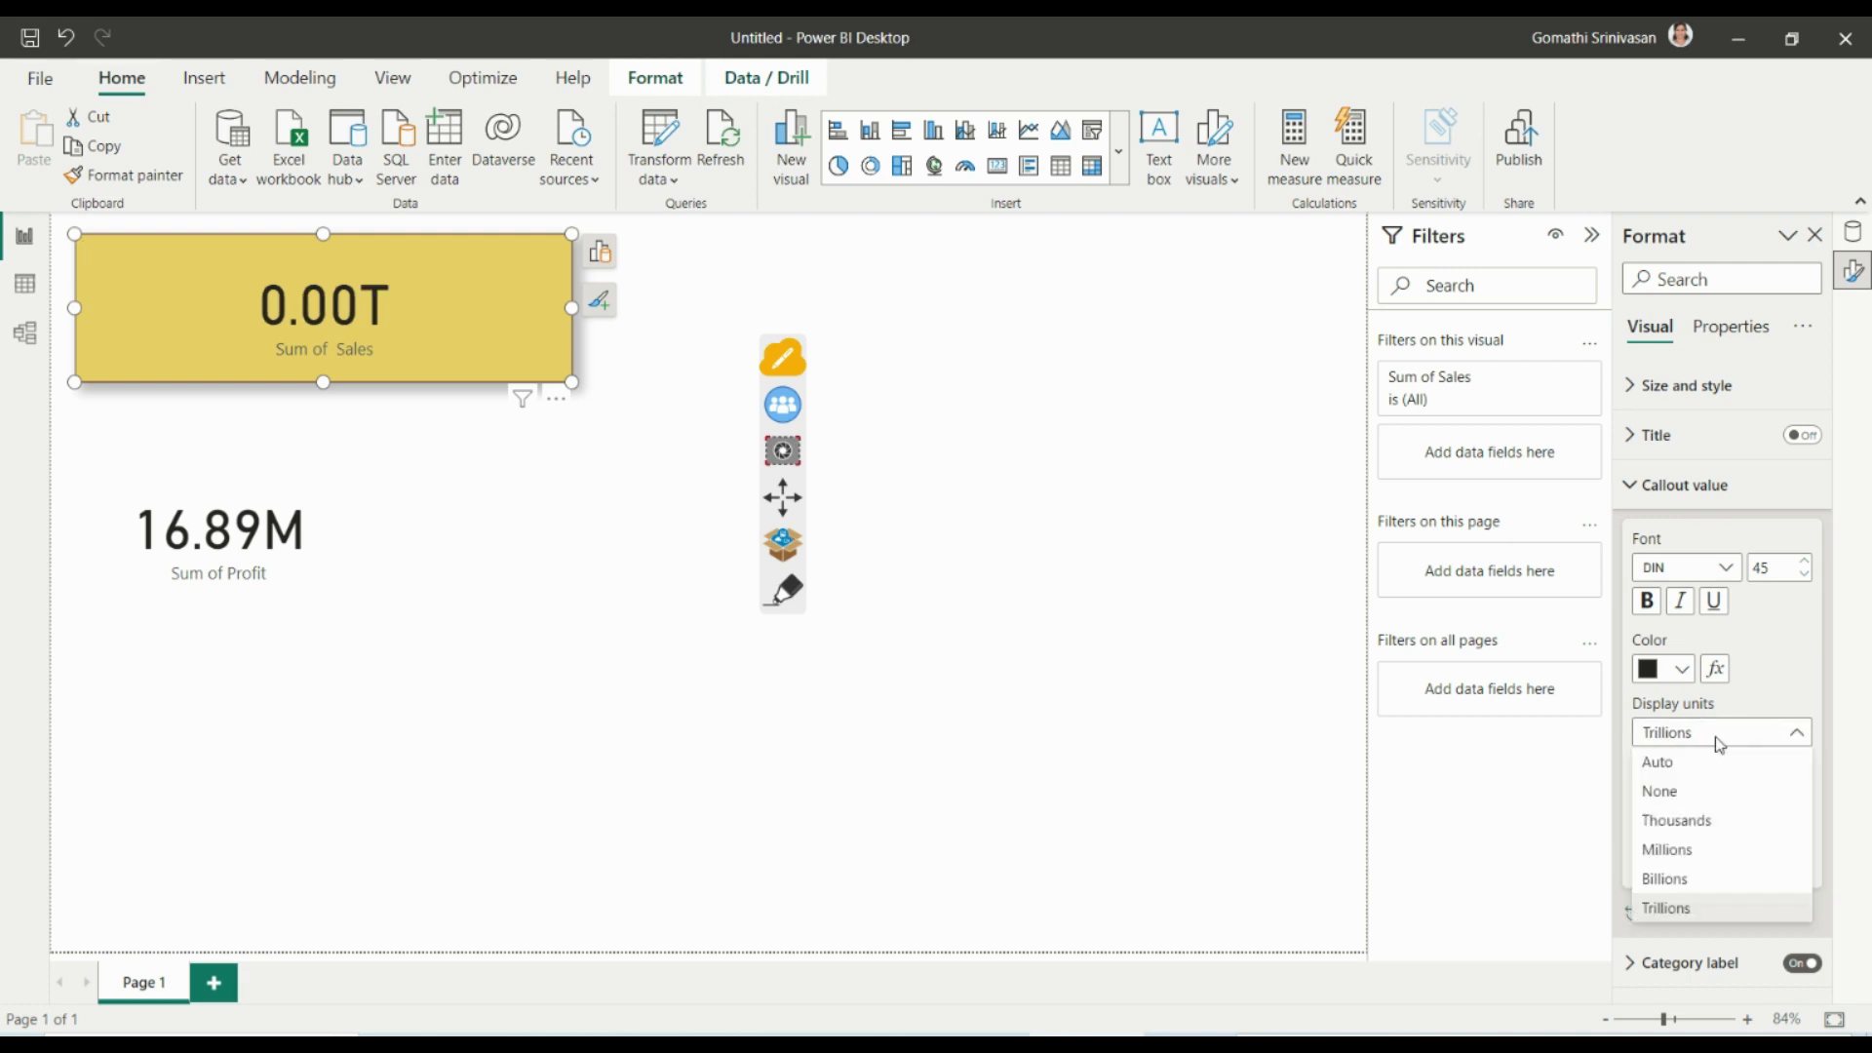
{"action": "left_click", "coordinate": [1700, 791]}
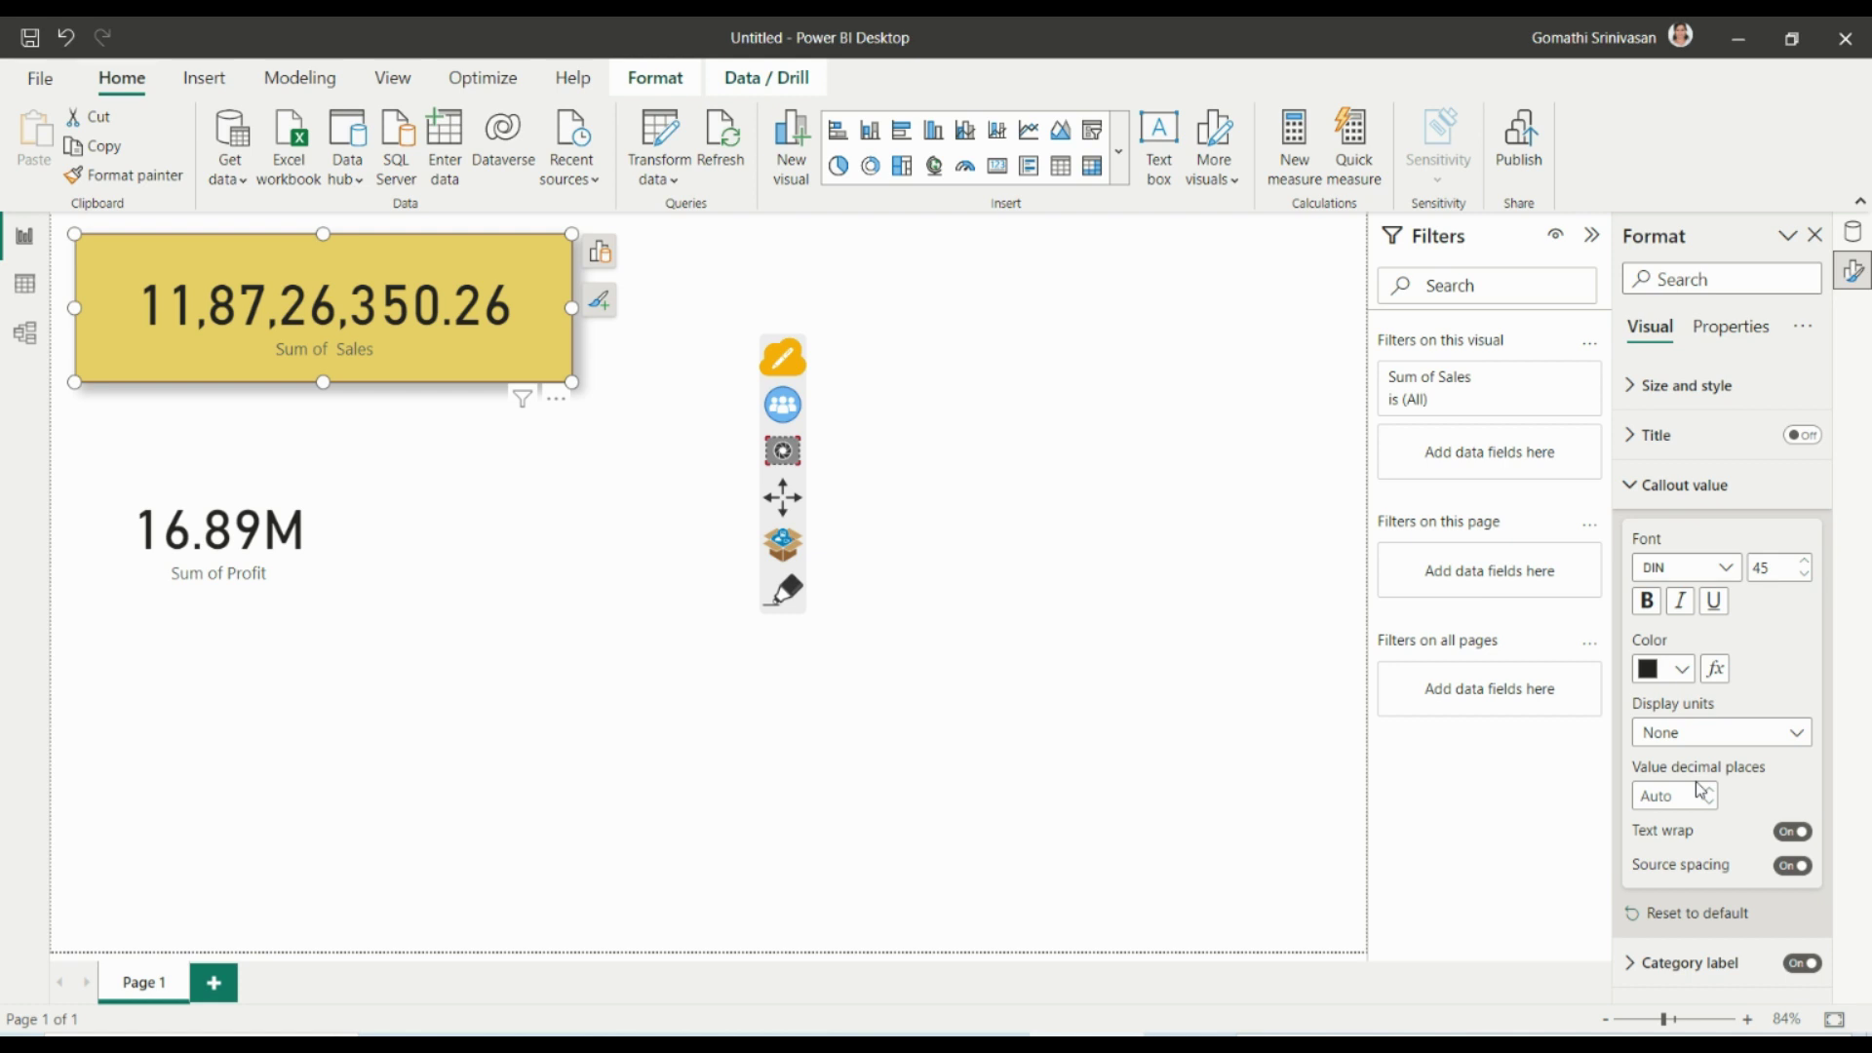
{"action": "left_click", "coordinate": [1699, 740]}
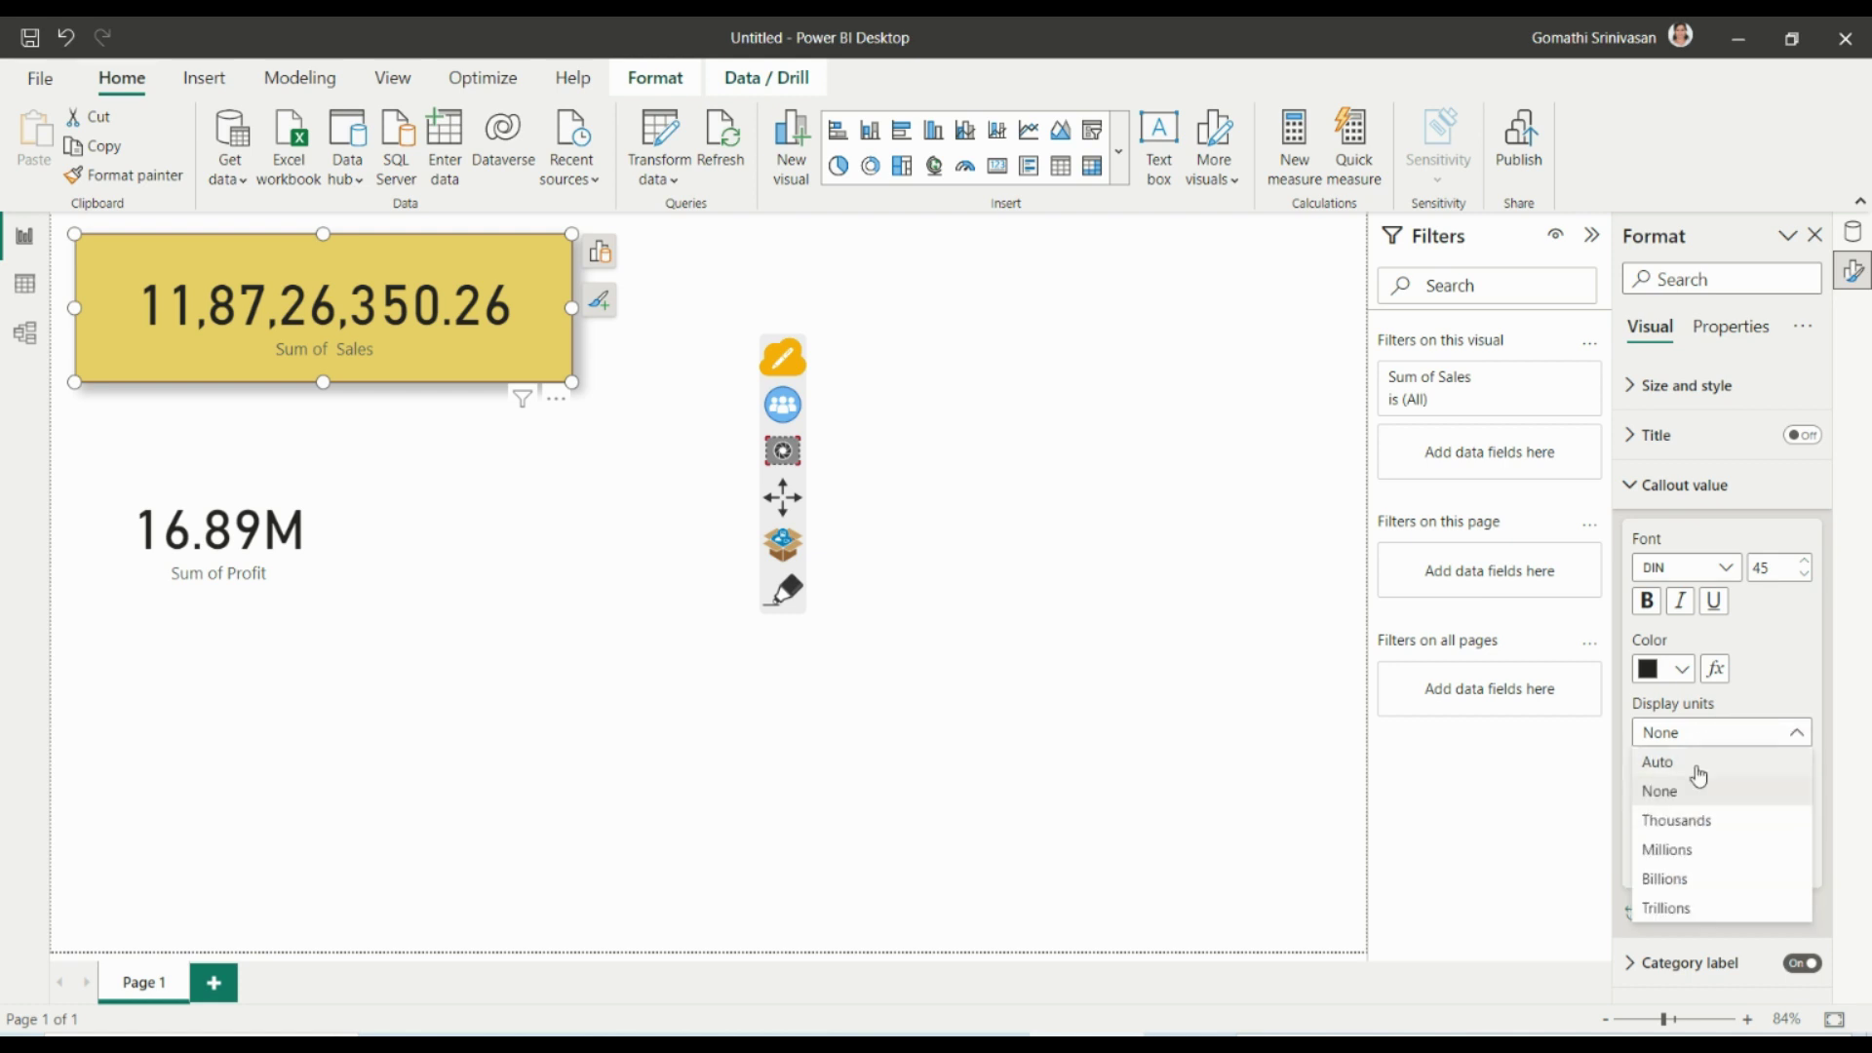
{"action": "left_click", "coordinate": [1698, 765]}
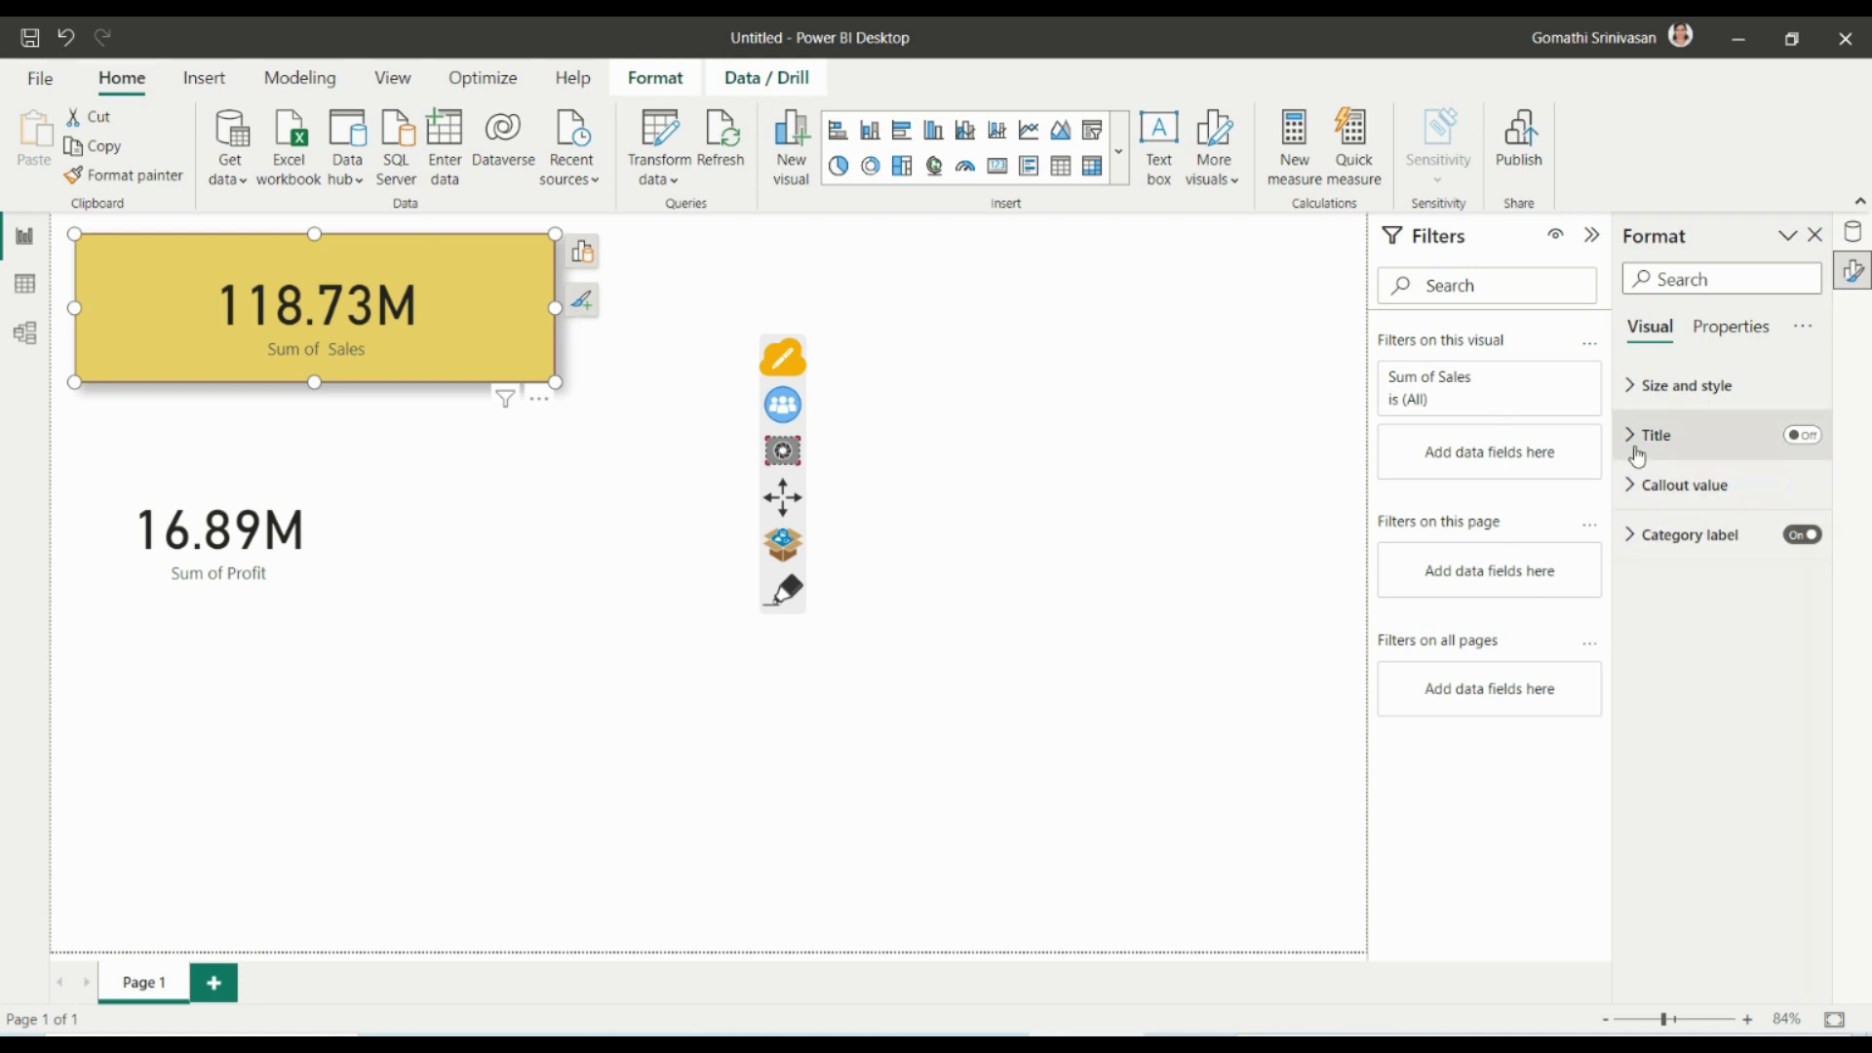
Review the Sales card's title settings and toggle the value's source spacing off and on.
{"action": "left_click", "coordinate": [1638, 450]}
{"action": "scroll", "coordinate": [1778, 675], "scroll_direction": "down", "scroll_amount": 5}
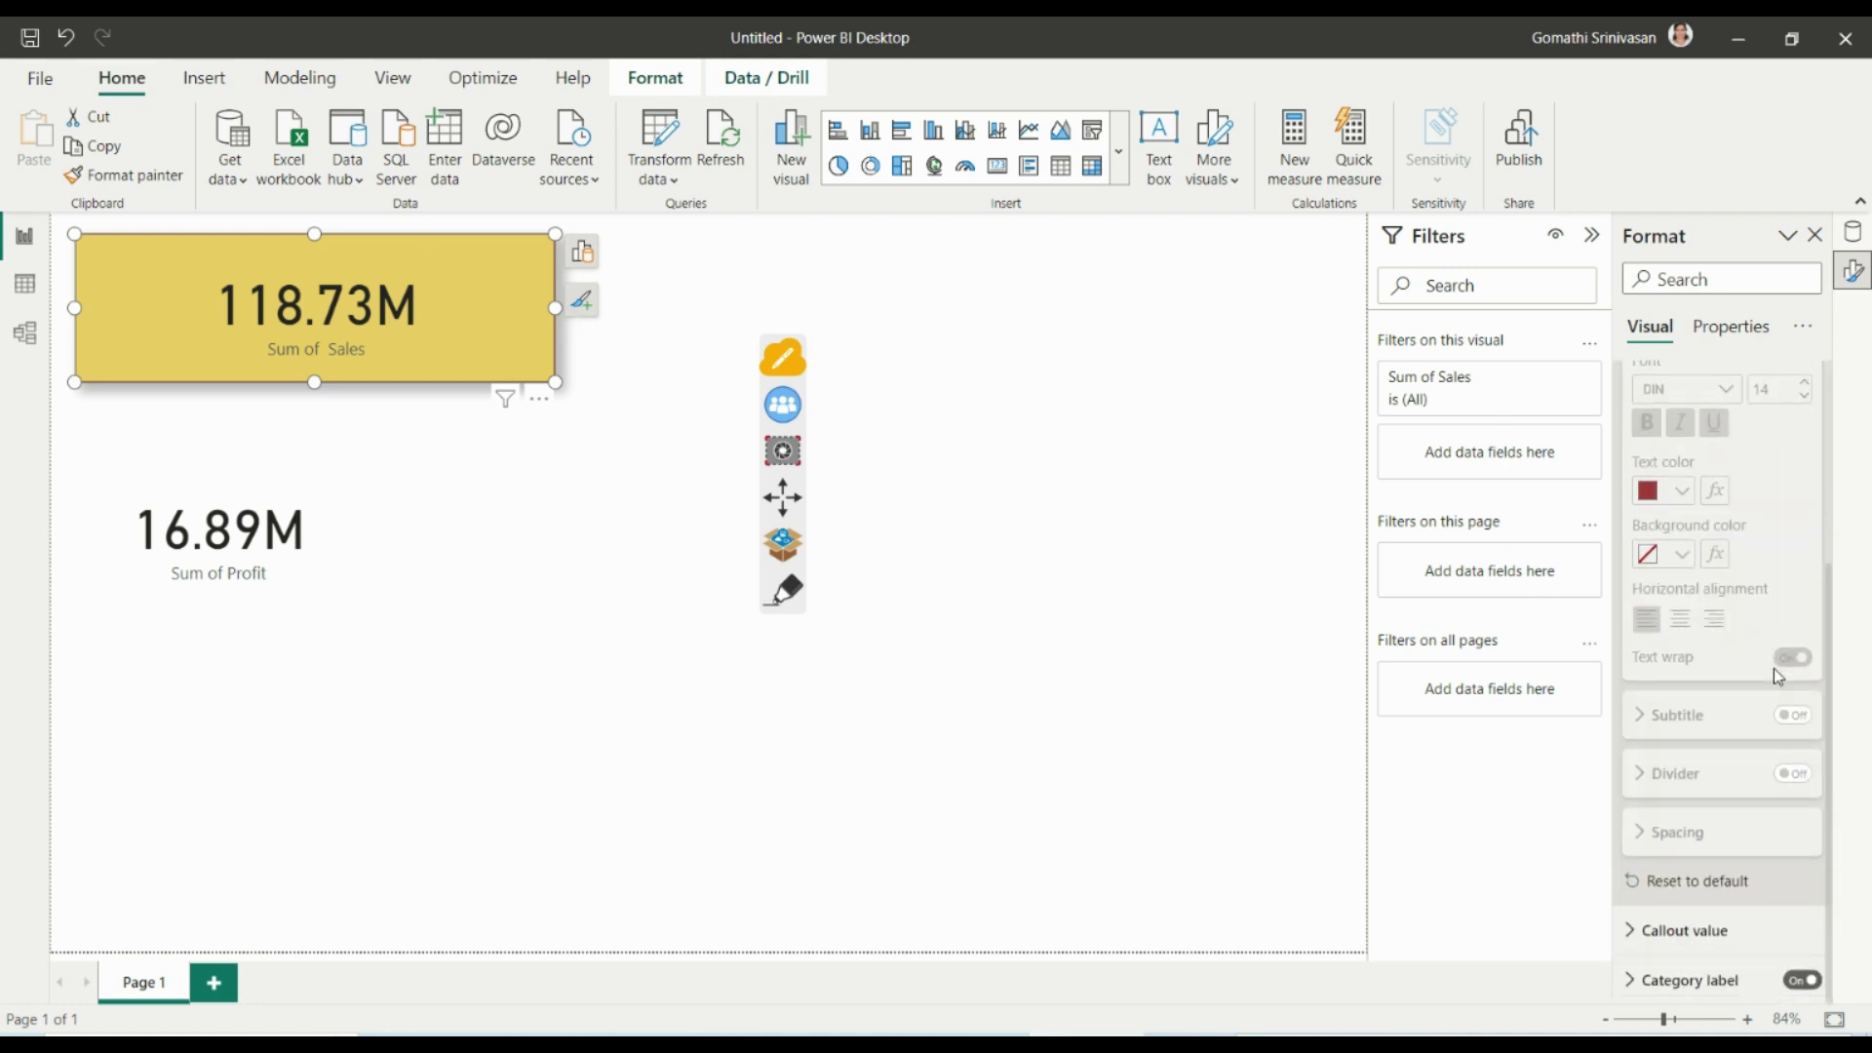
{"action": "scroll", "coordinate": [1774, 673], "scroll_direction": "up", "scroll_amount": 5}
{"action": "left_click", "coordinate": [1636, 435]}
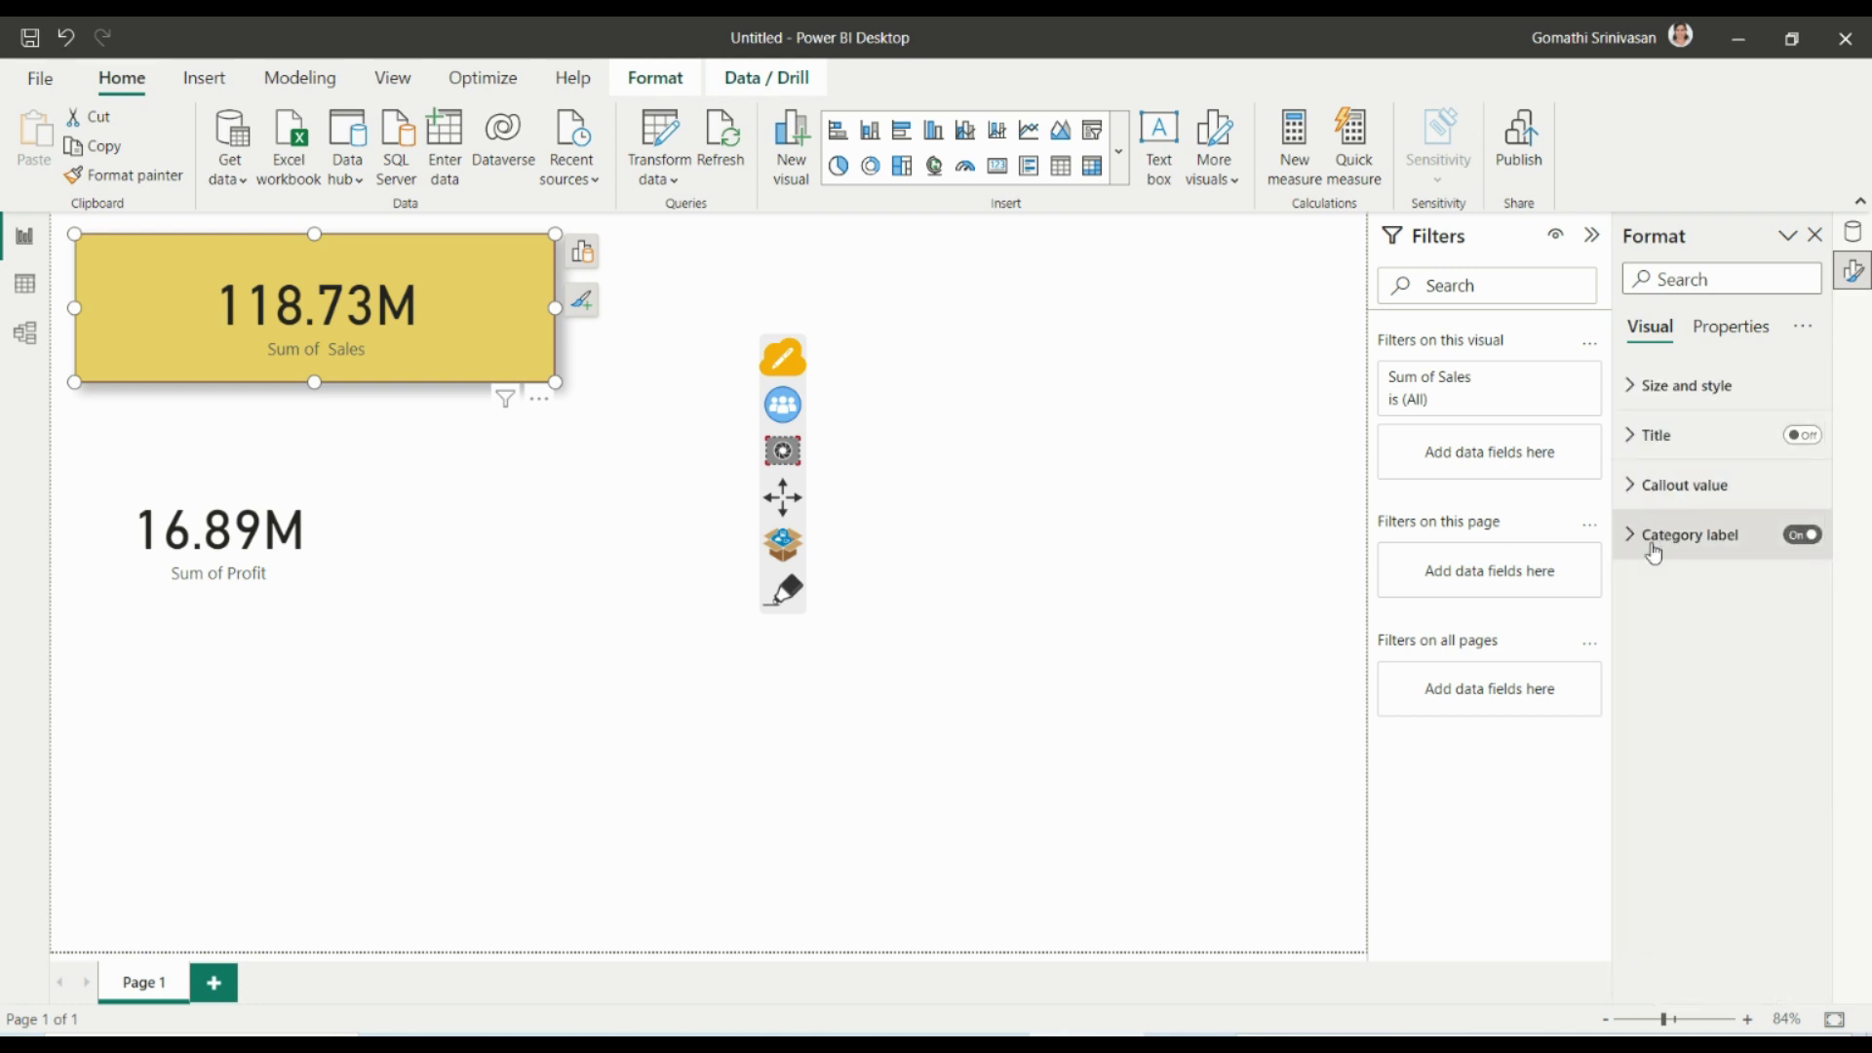
{"action": "left_click", "coordinate": [1644, 487]}
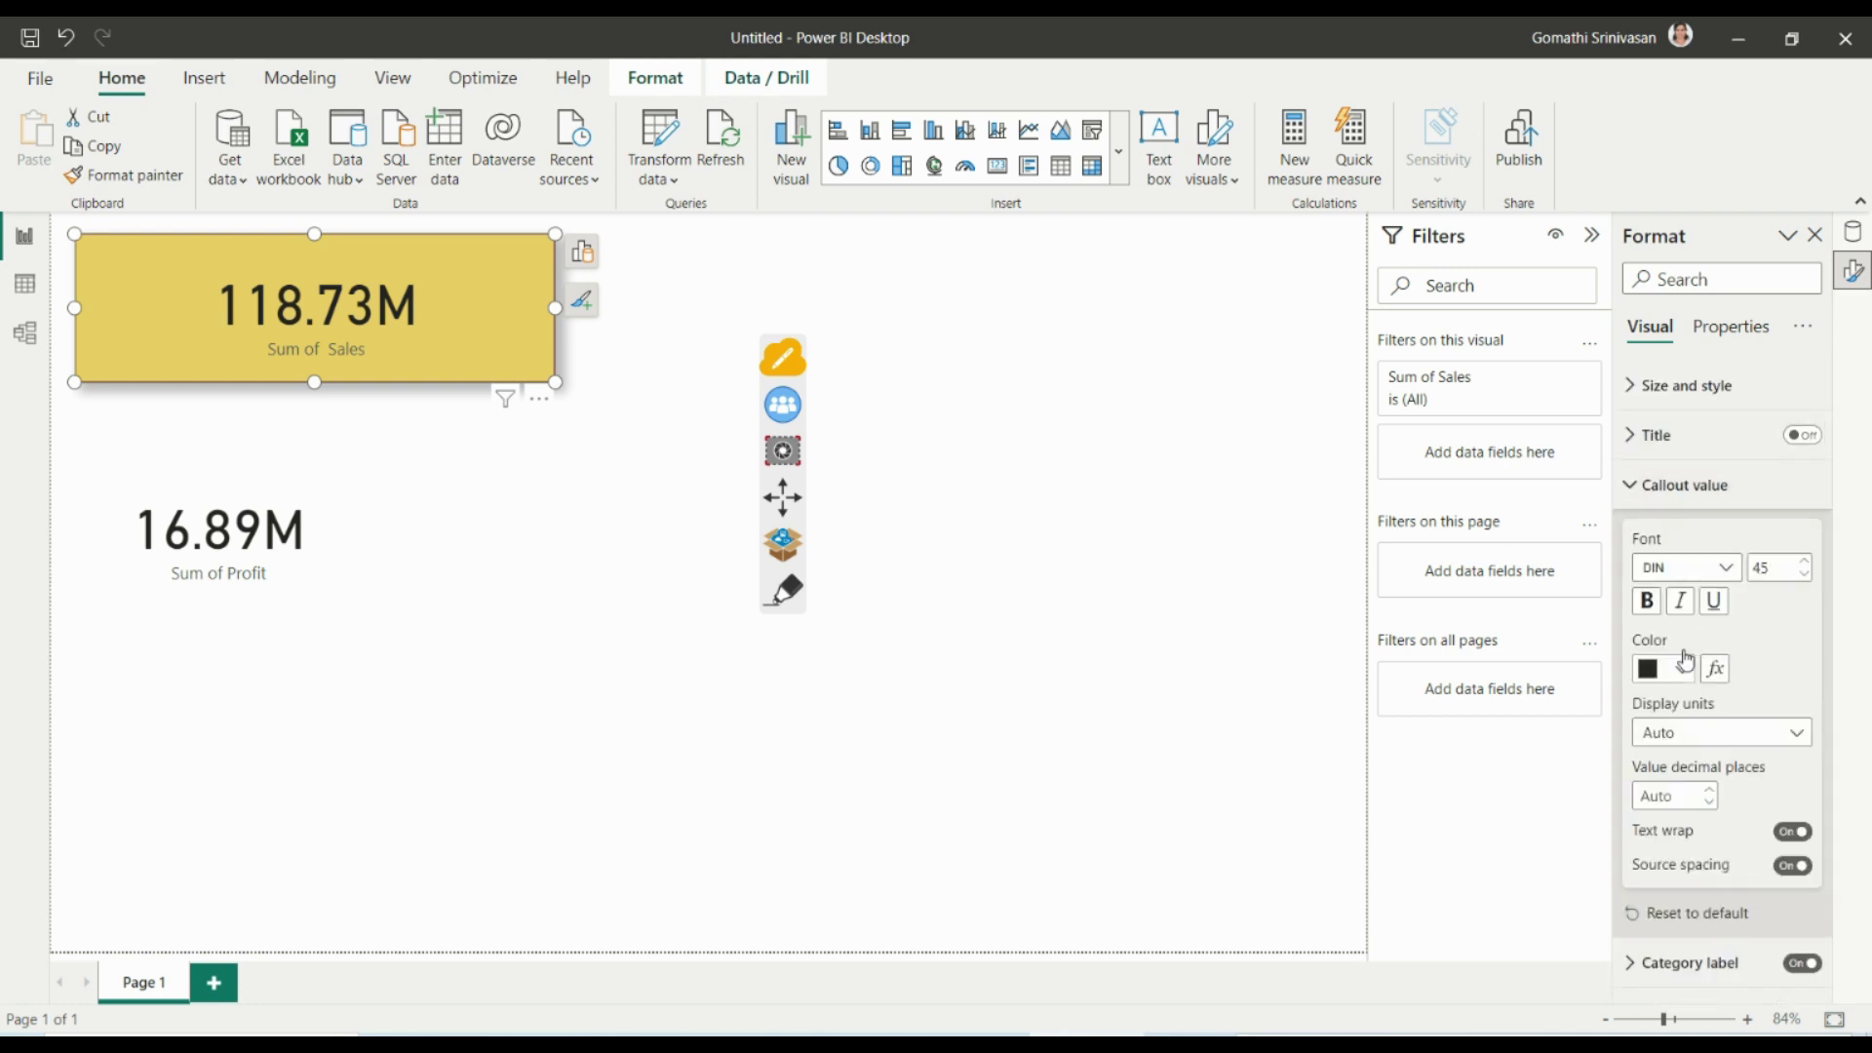
{"action": "left_click", "coordinate": [1794, 867]}
{"action": "left_click", "coordinate": [1794, 867]}
{"action": "left_click", "coordinate": [1648, 492]}
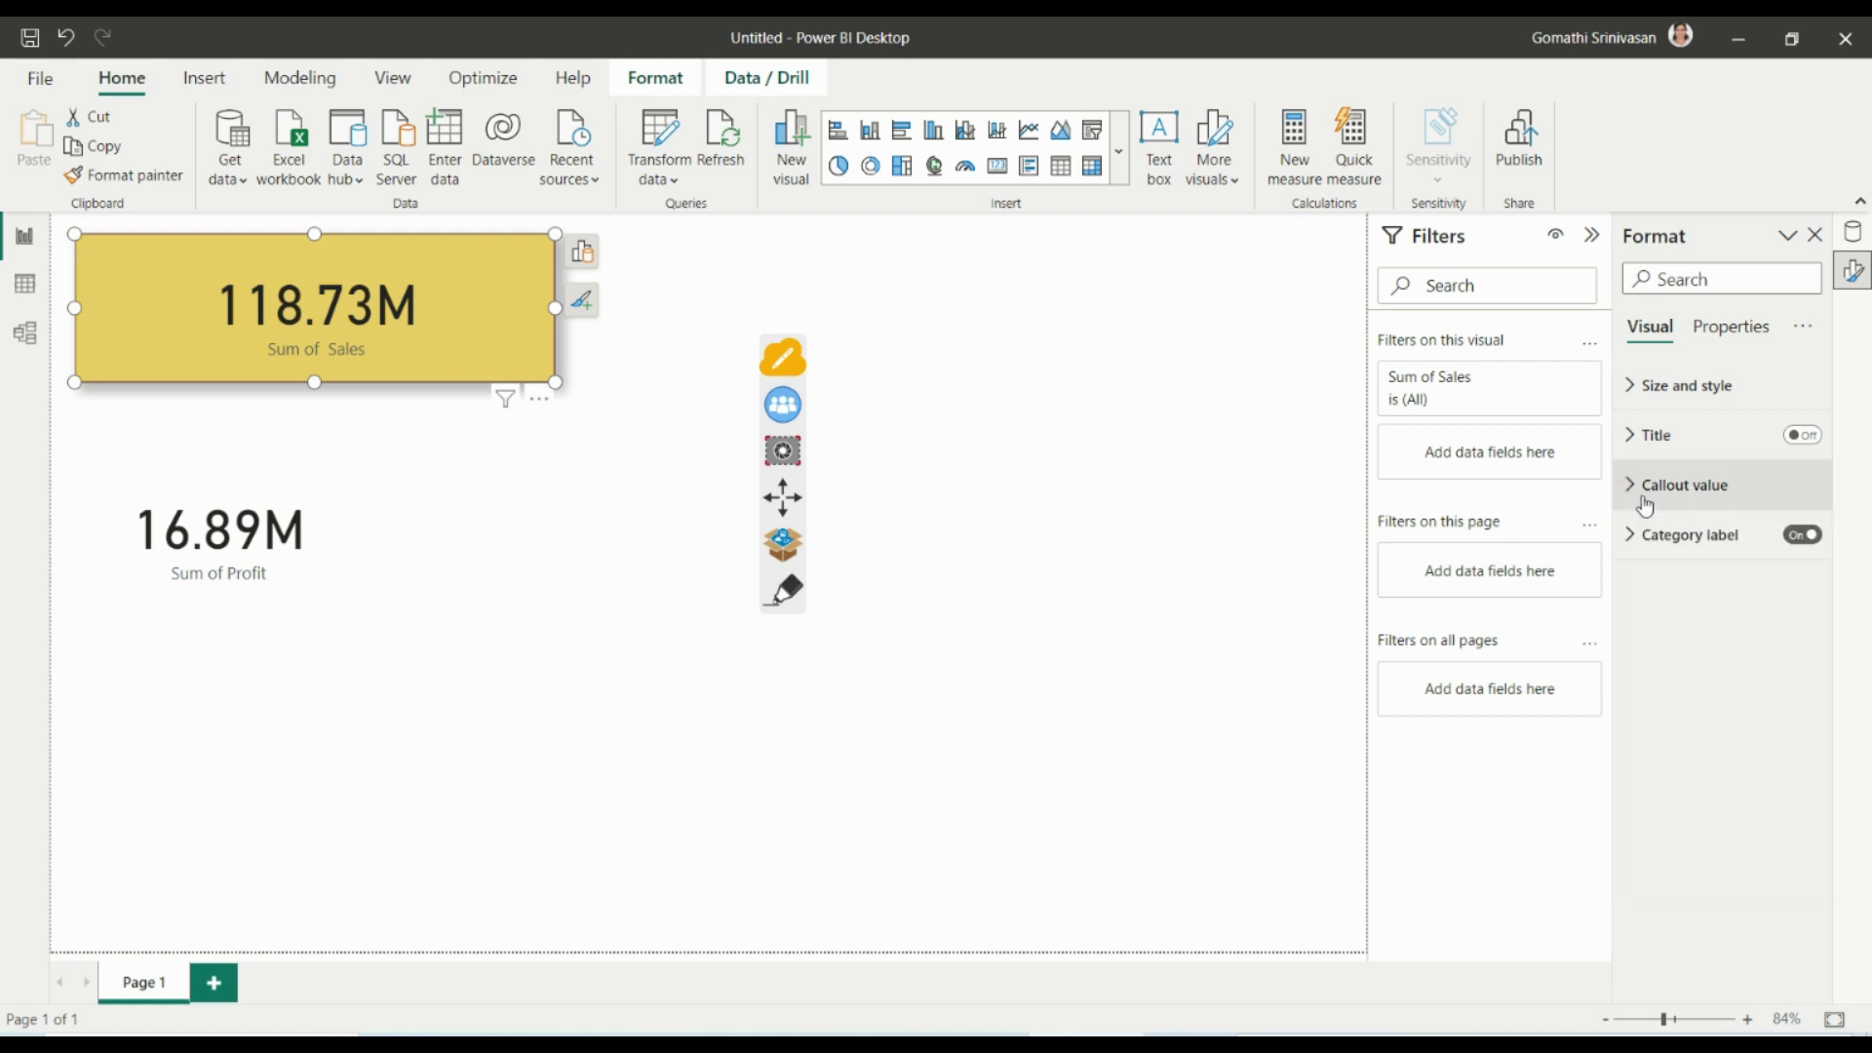
Hide and restore the 'Sum of Sales' category label, then show the Properties settings.
{"action": "left_click", "coordinate": [1650, 546]}
{"action": "left_click", "coordinate": [1803, 535]}
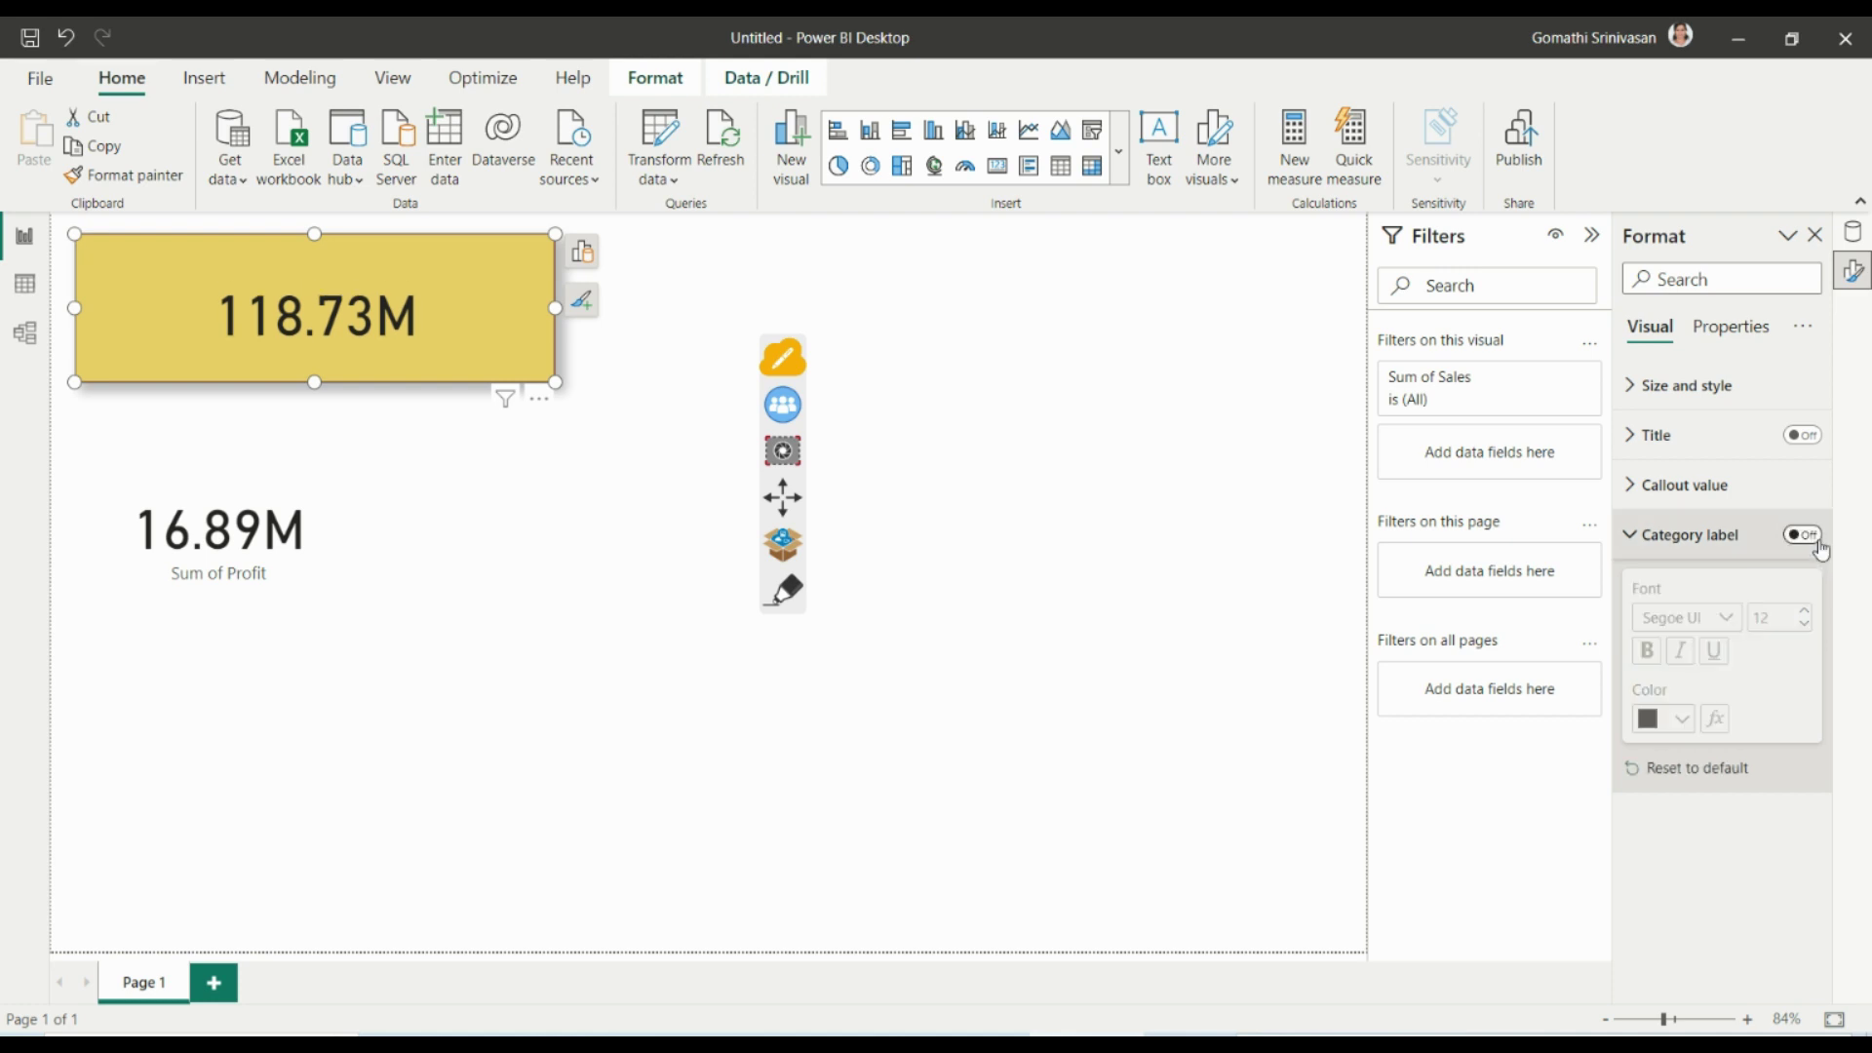
{"action": "left_click", "coordinate": [1803, 534]}
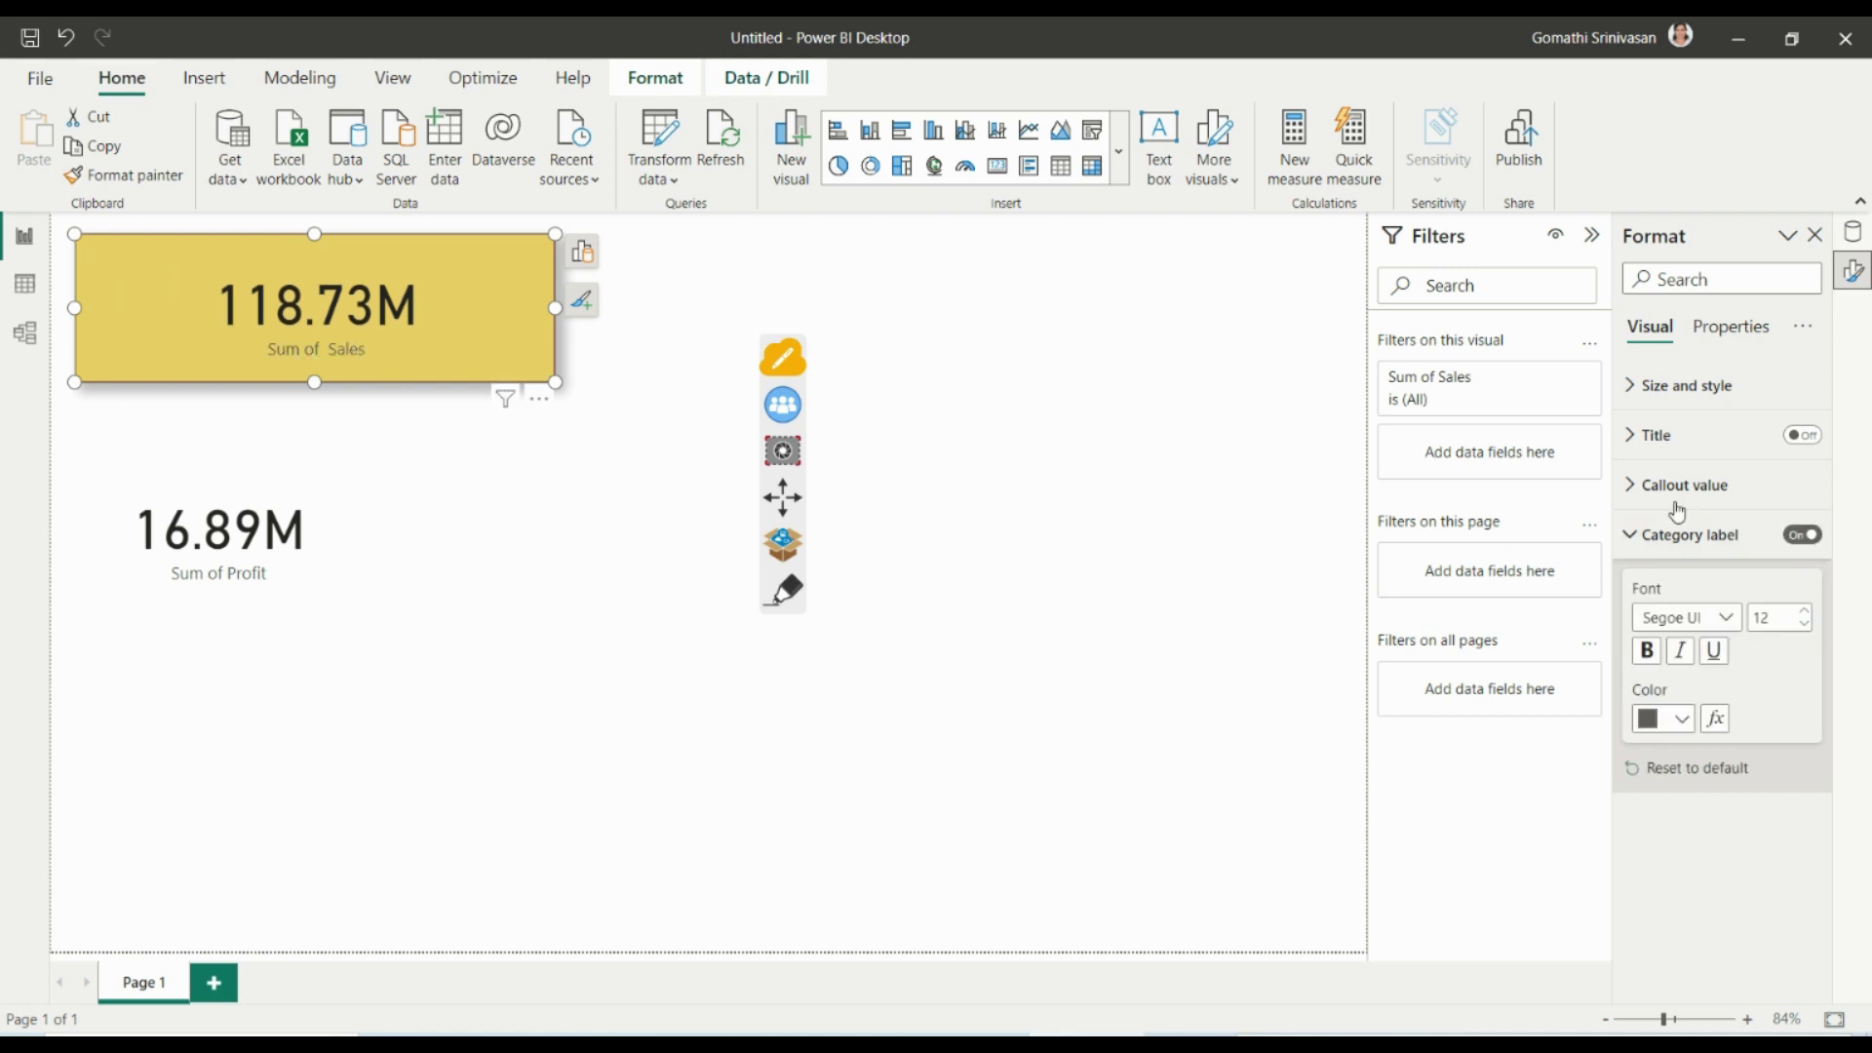
{"action": "left_click", "coordinate": [1626, 535]}
{"action": "left_click", "coordinate": [1745, 333]}
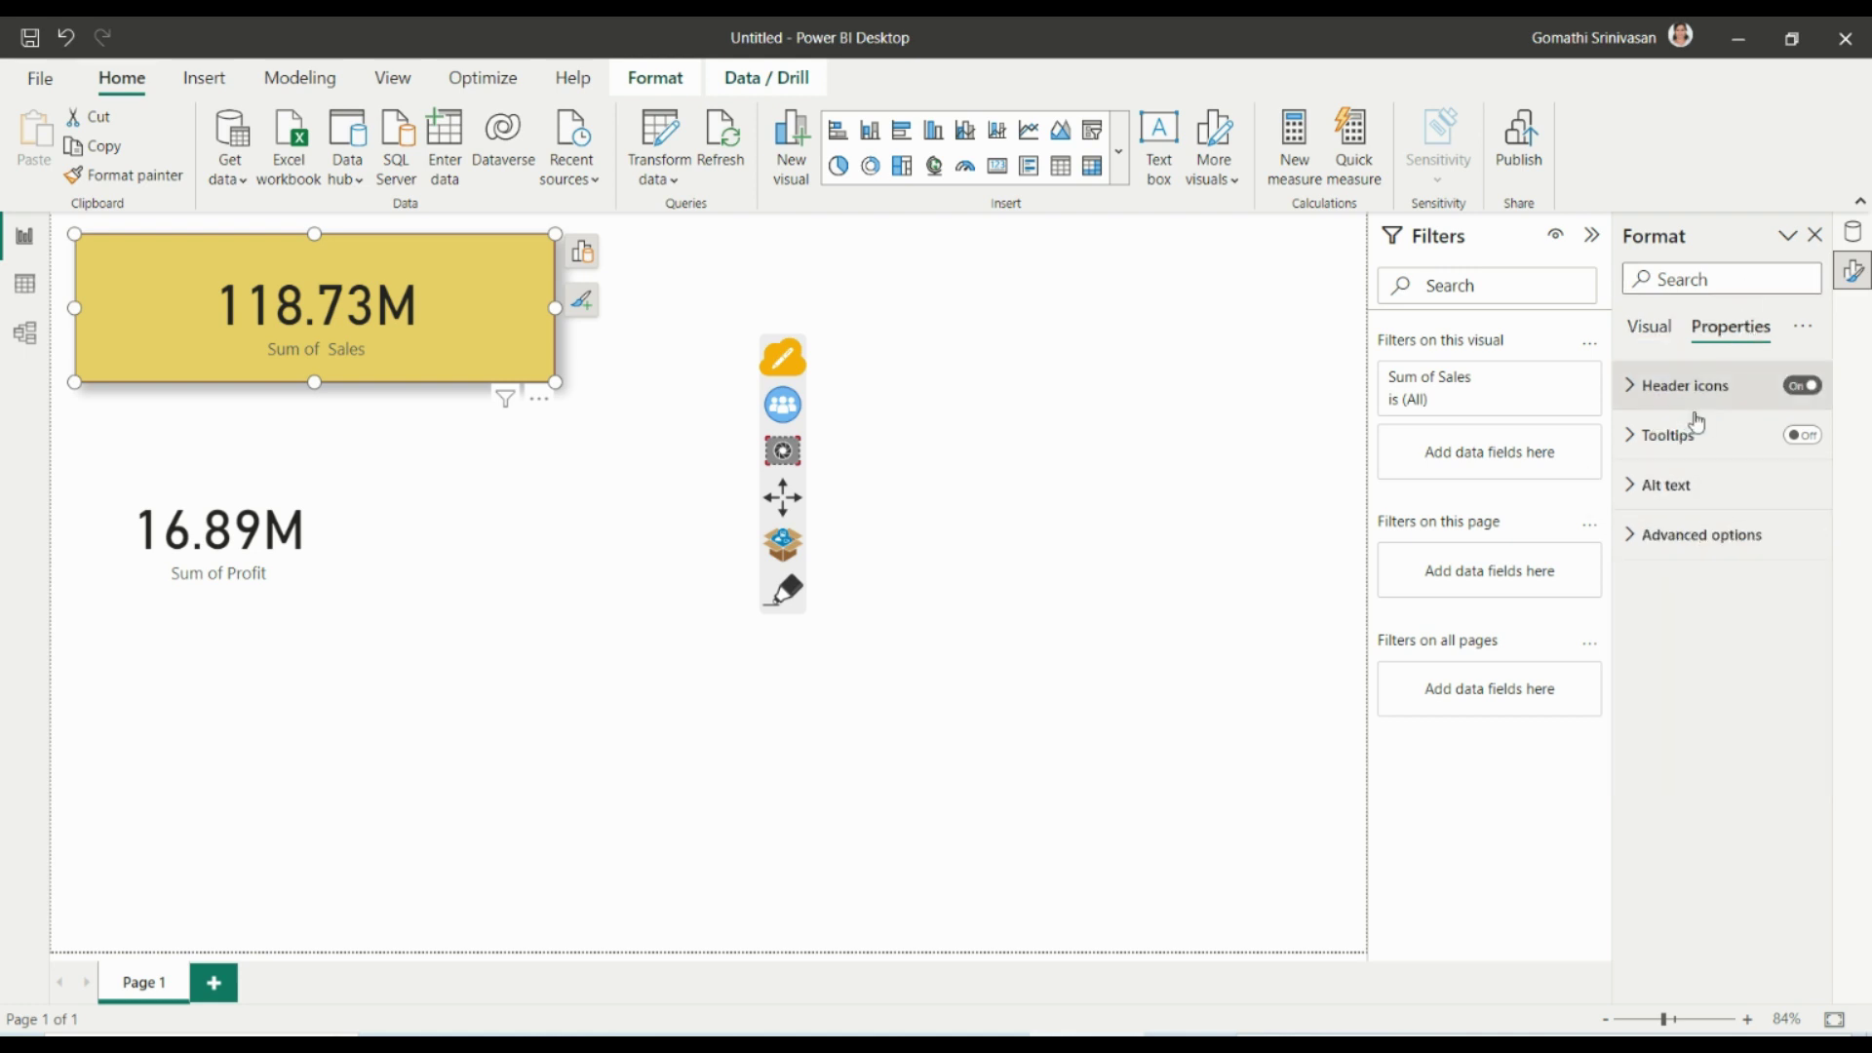
Toggle the Sales card's tooltips off and back on, leaving them enabled.
{"action": "left_click", "coordinate": [1819, 437]}
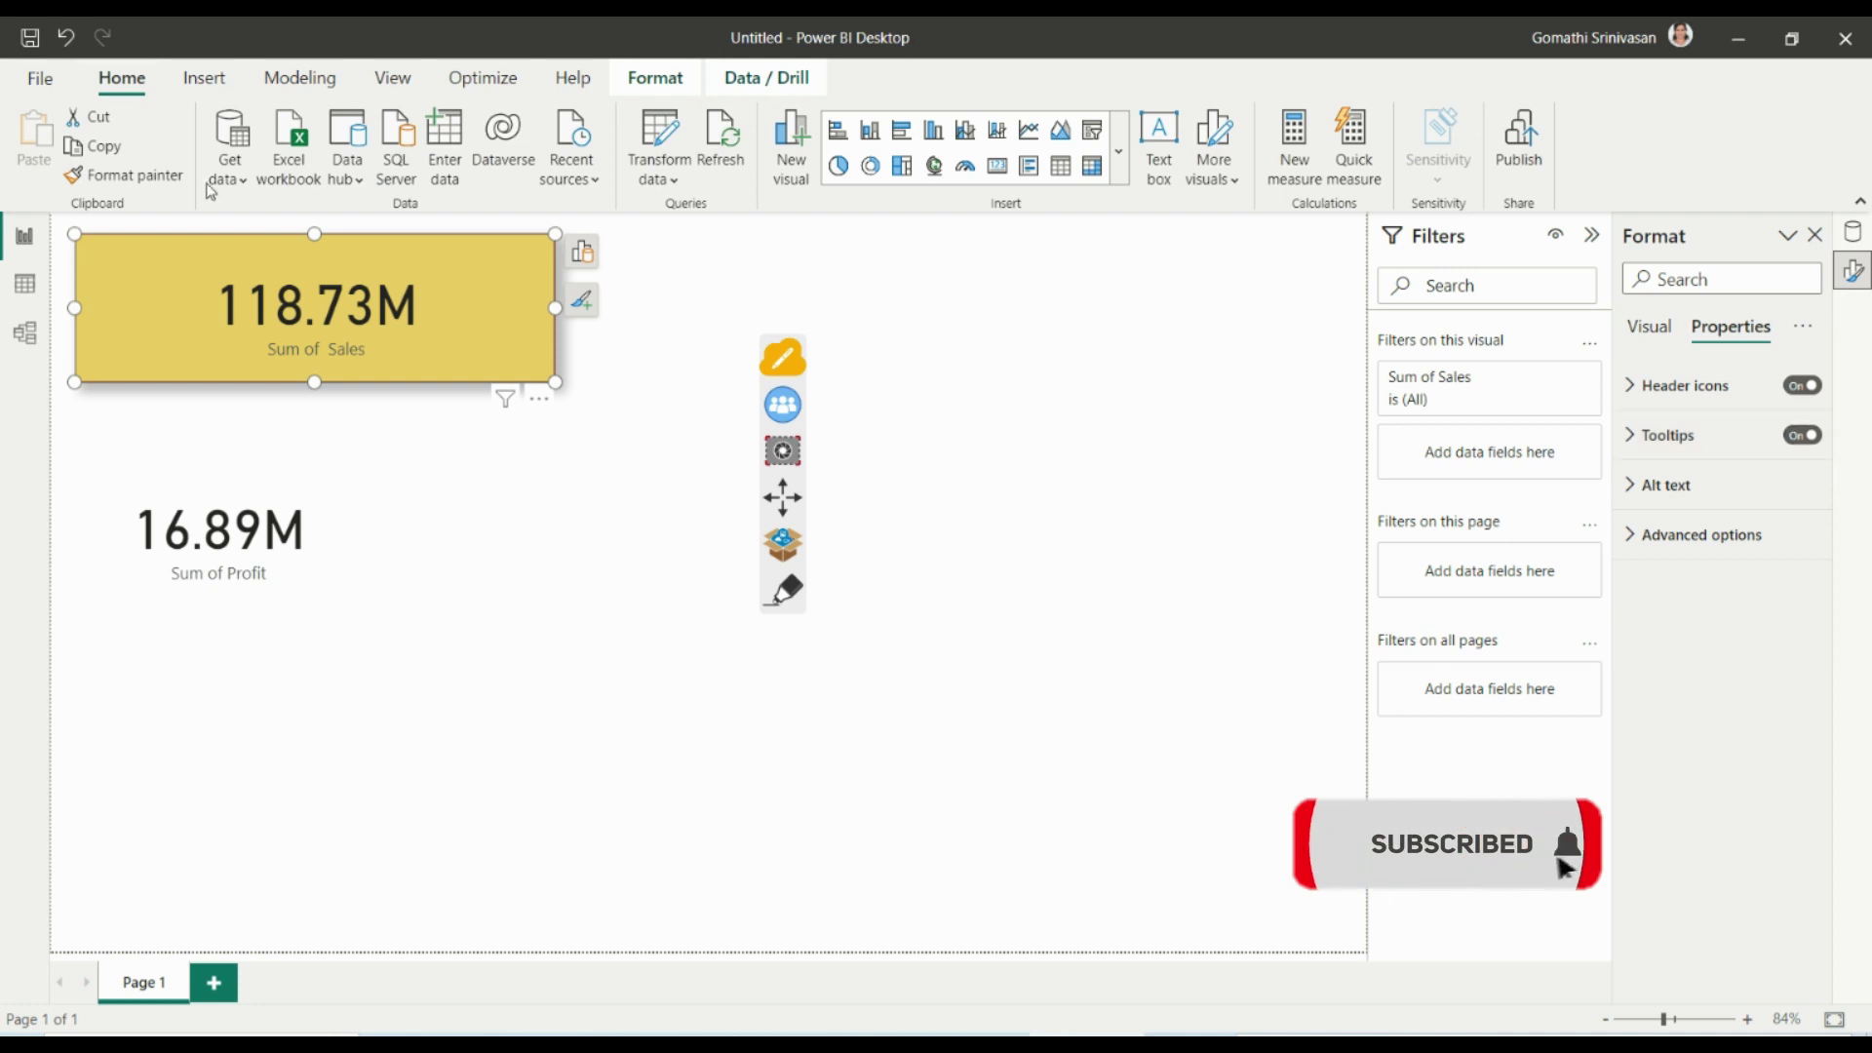
{"action": "left_click", "coordinate": [1806, 440]}
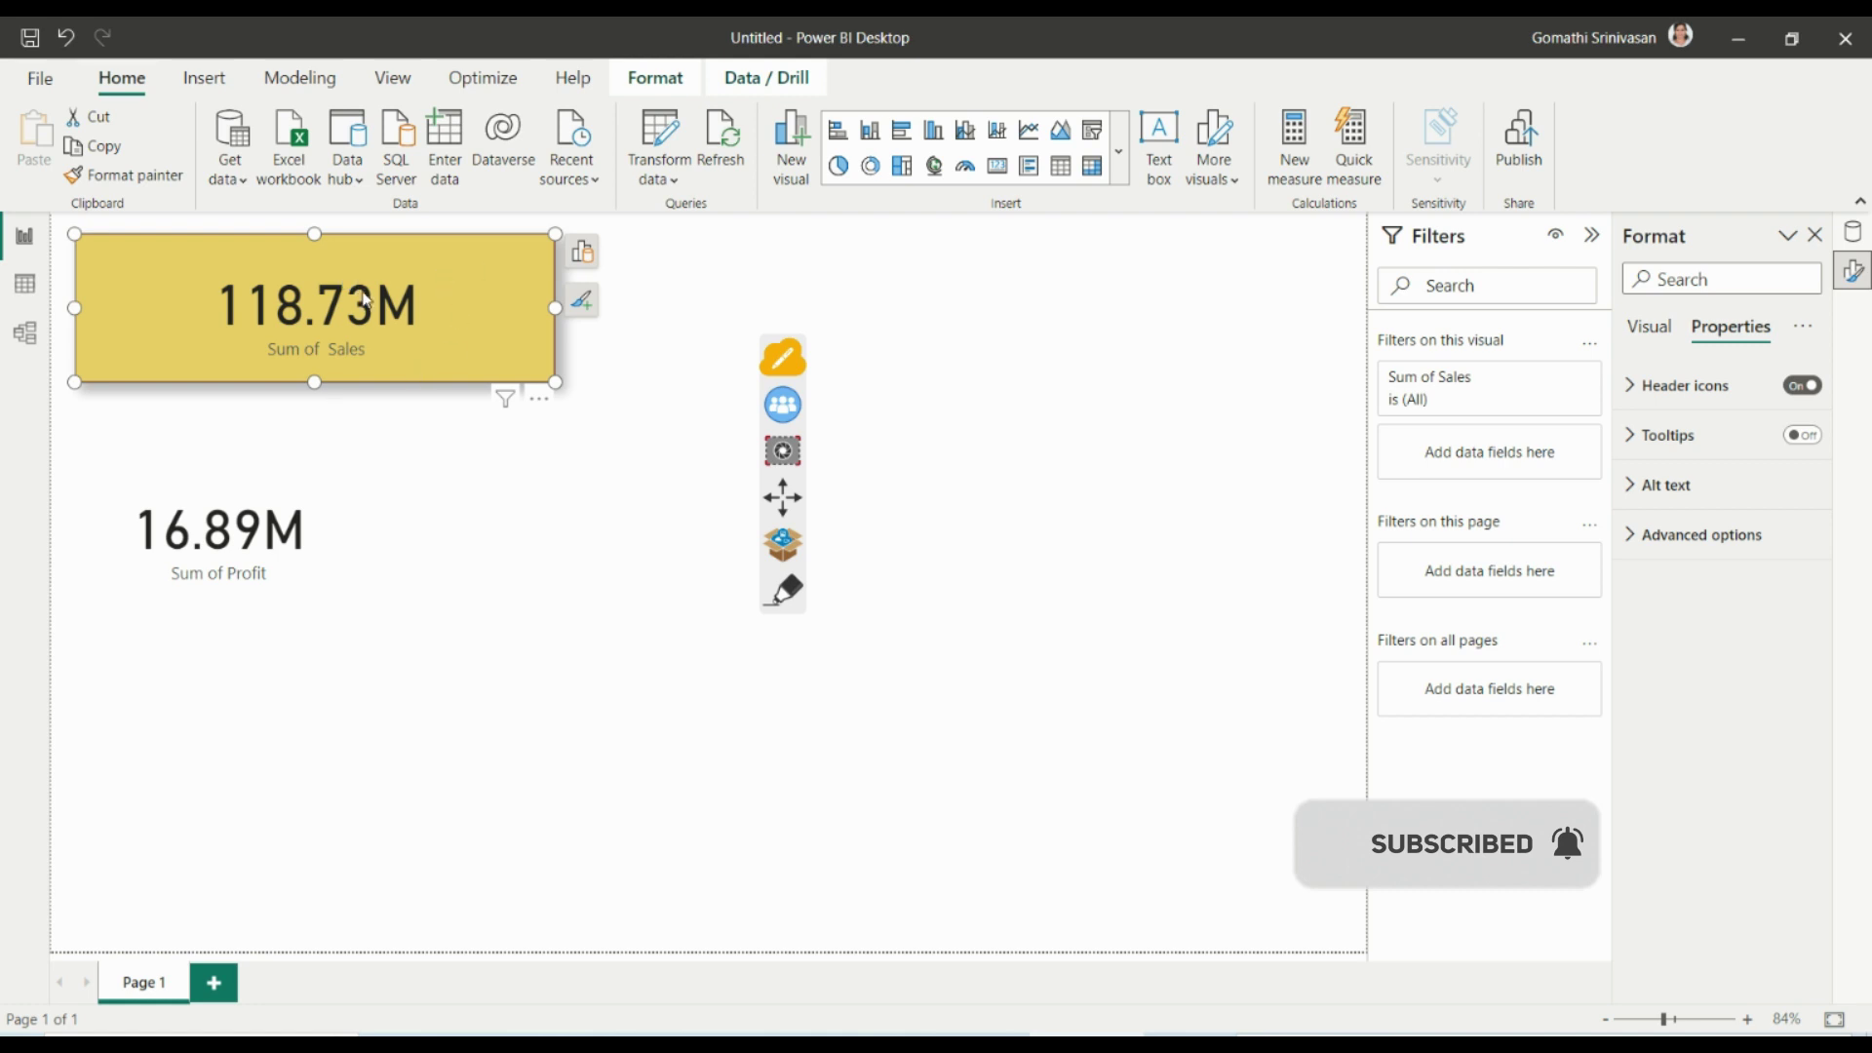
{"action": "left_click", "coordinate": [1804, 435]}
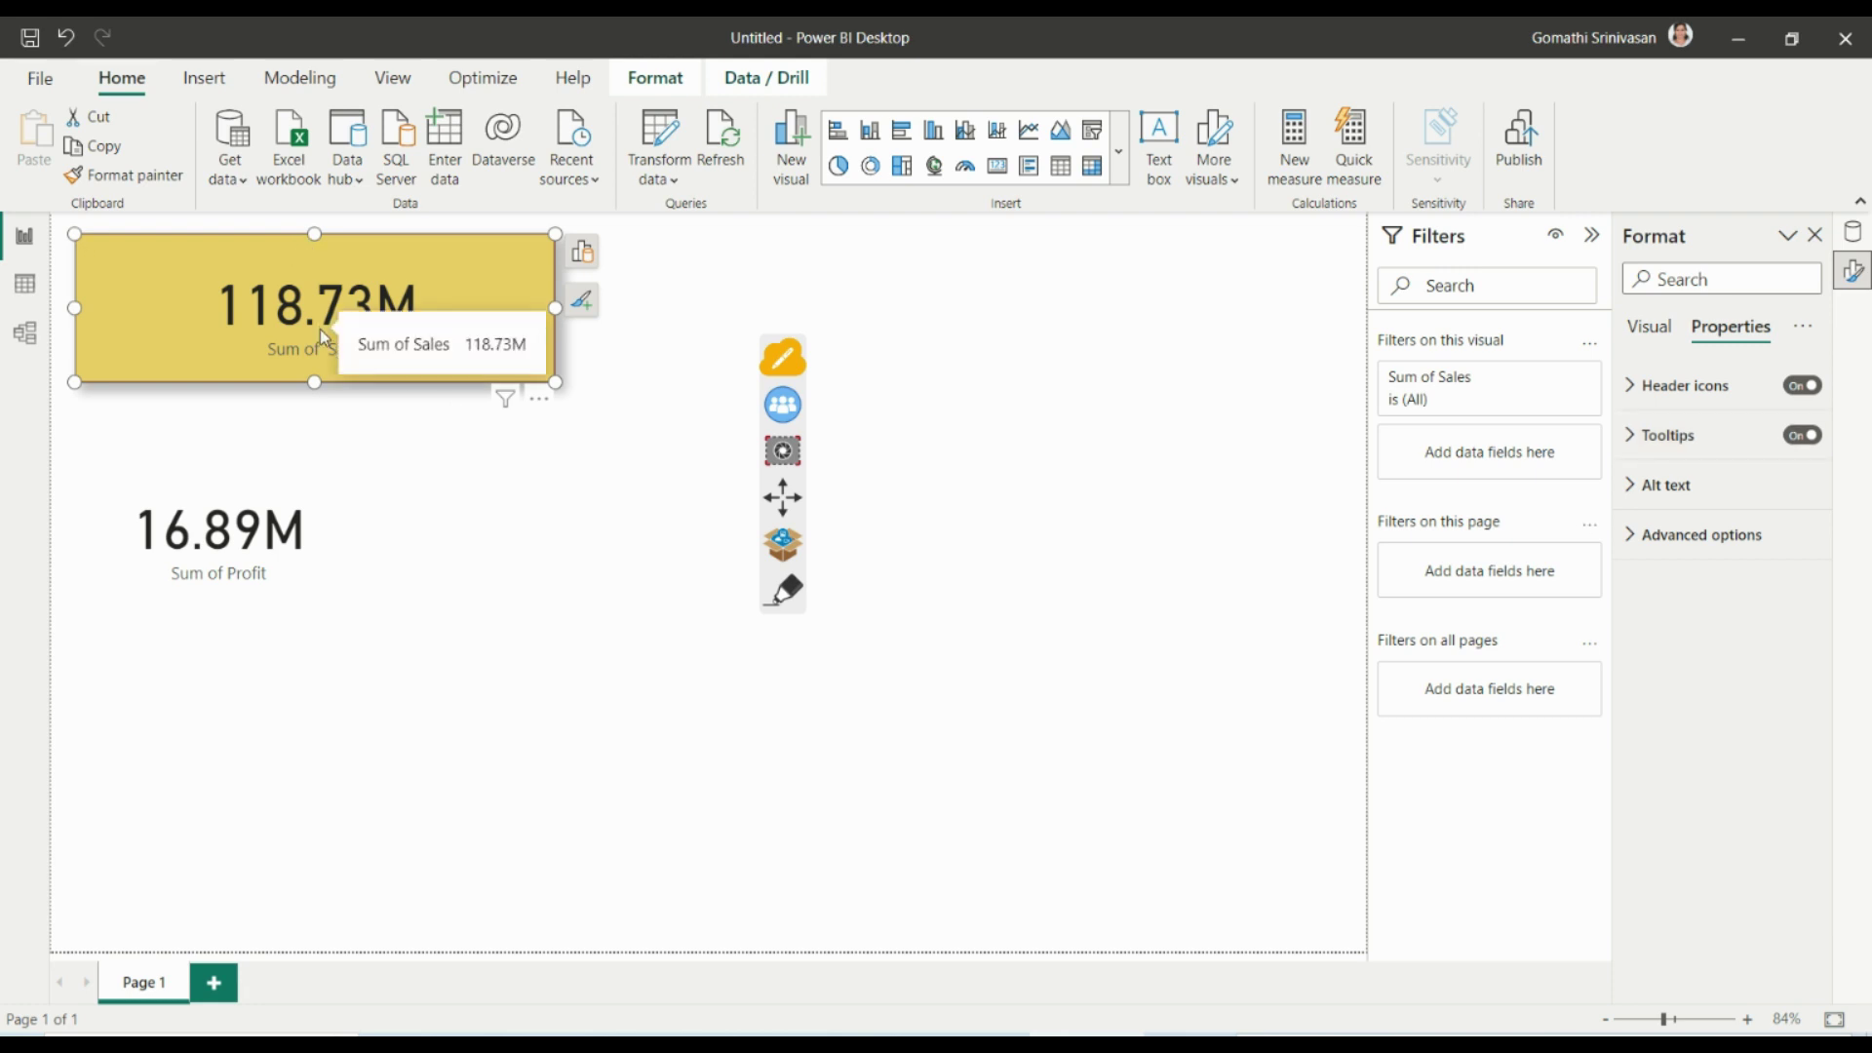
Look through the card's alt text and advanced options, and open and close the '...' menu.
{"action": "left_click", "coordinate": [1662, 485]}
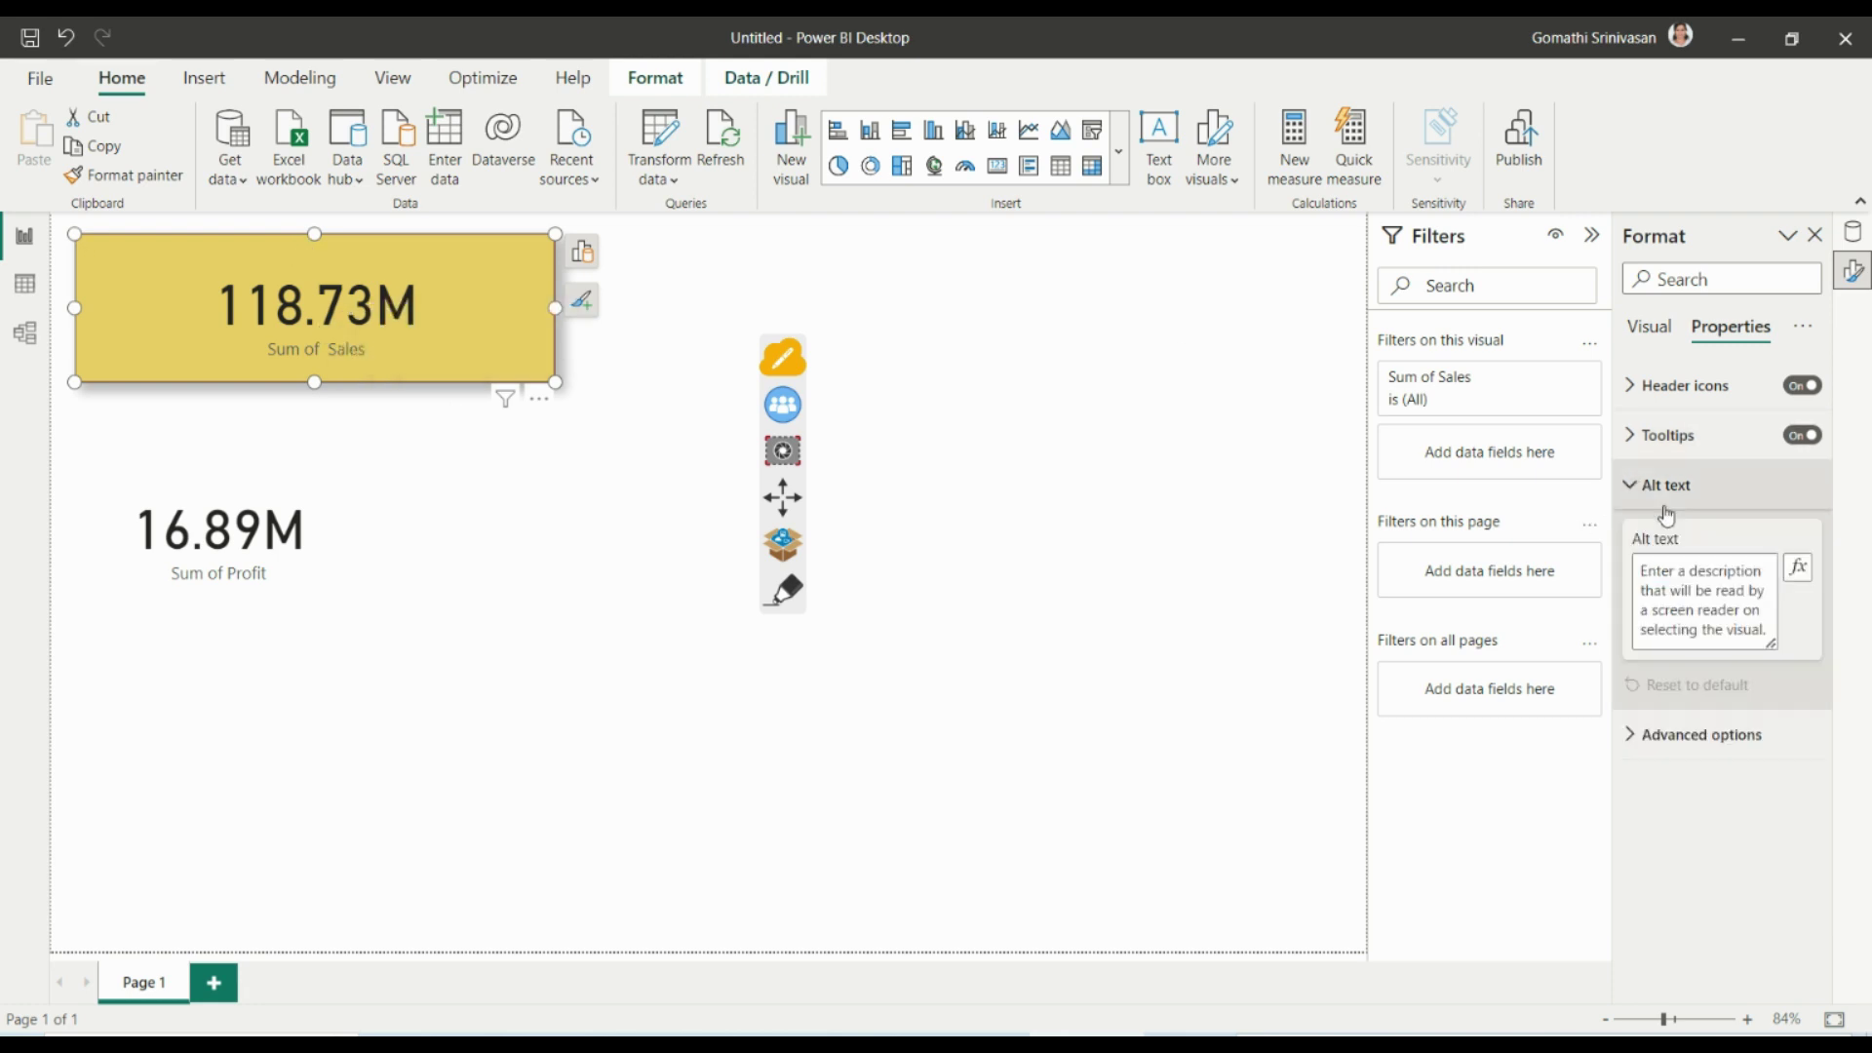
{"action": "left_click", "coordinate": [1737, 567]}
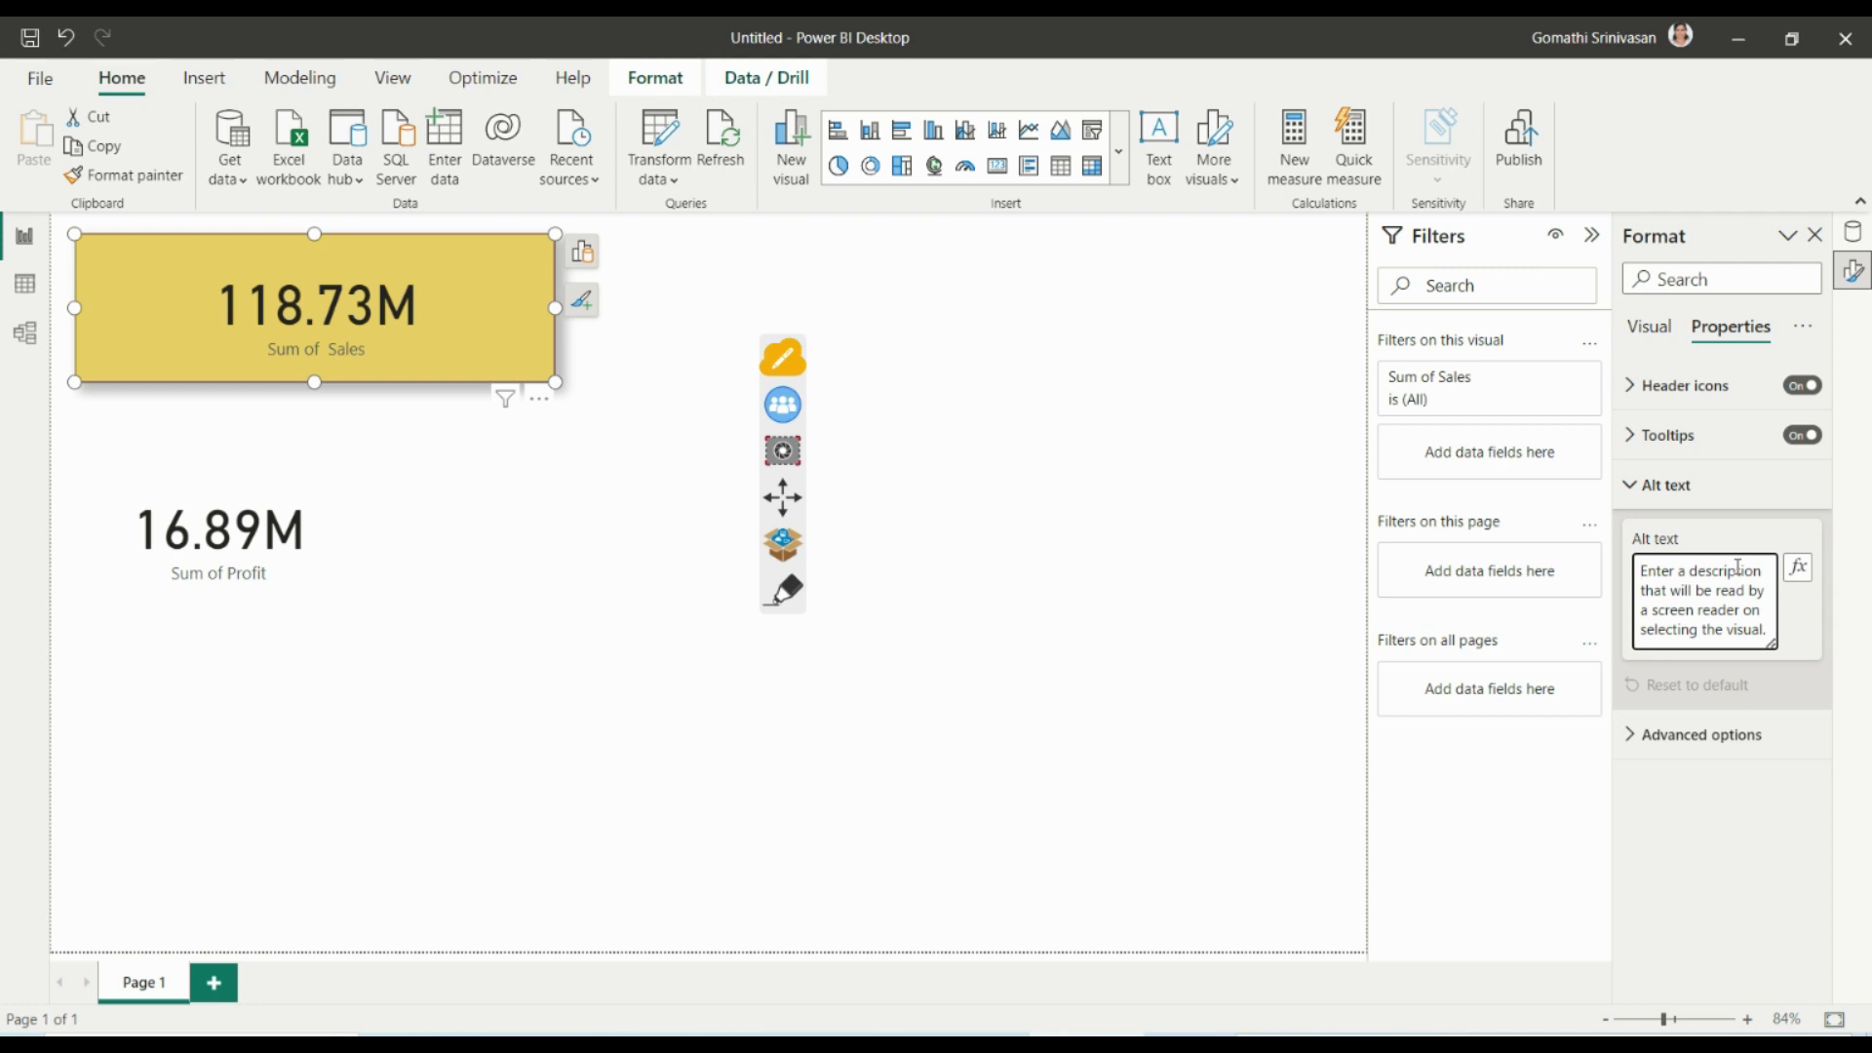
{"action": "left_click", "coordinate": [1650, 484]}
{"action": "left_click", "coordinate": [1653, 534]}
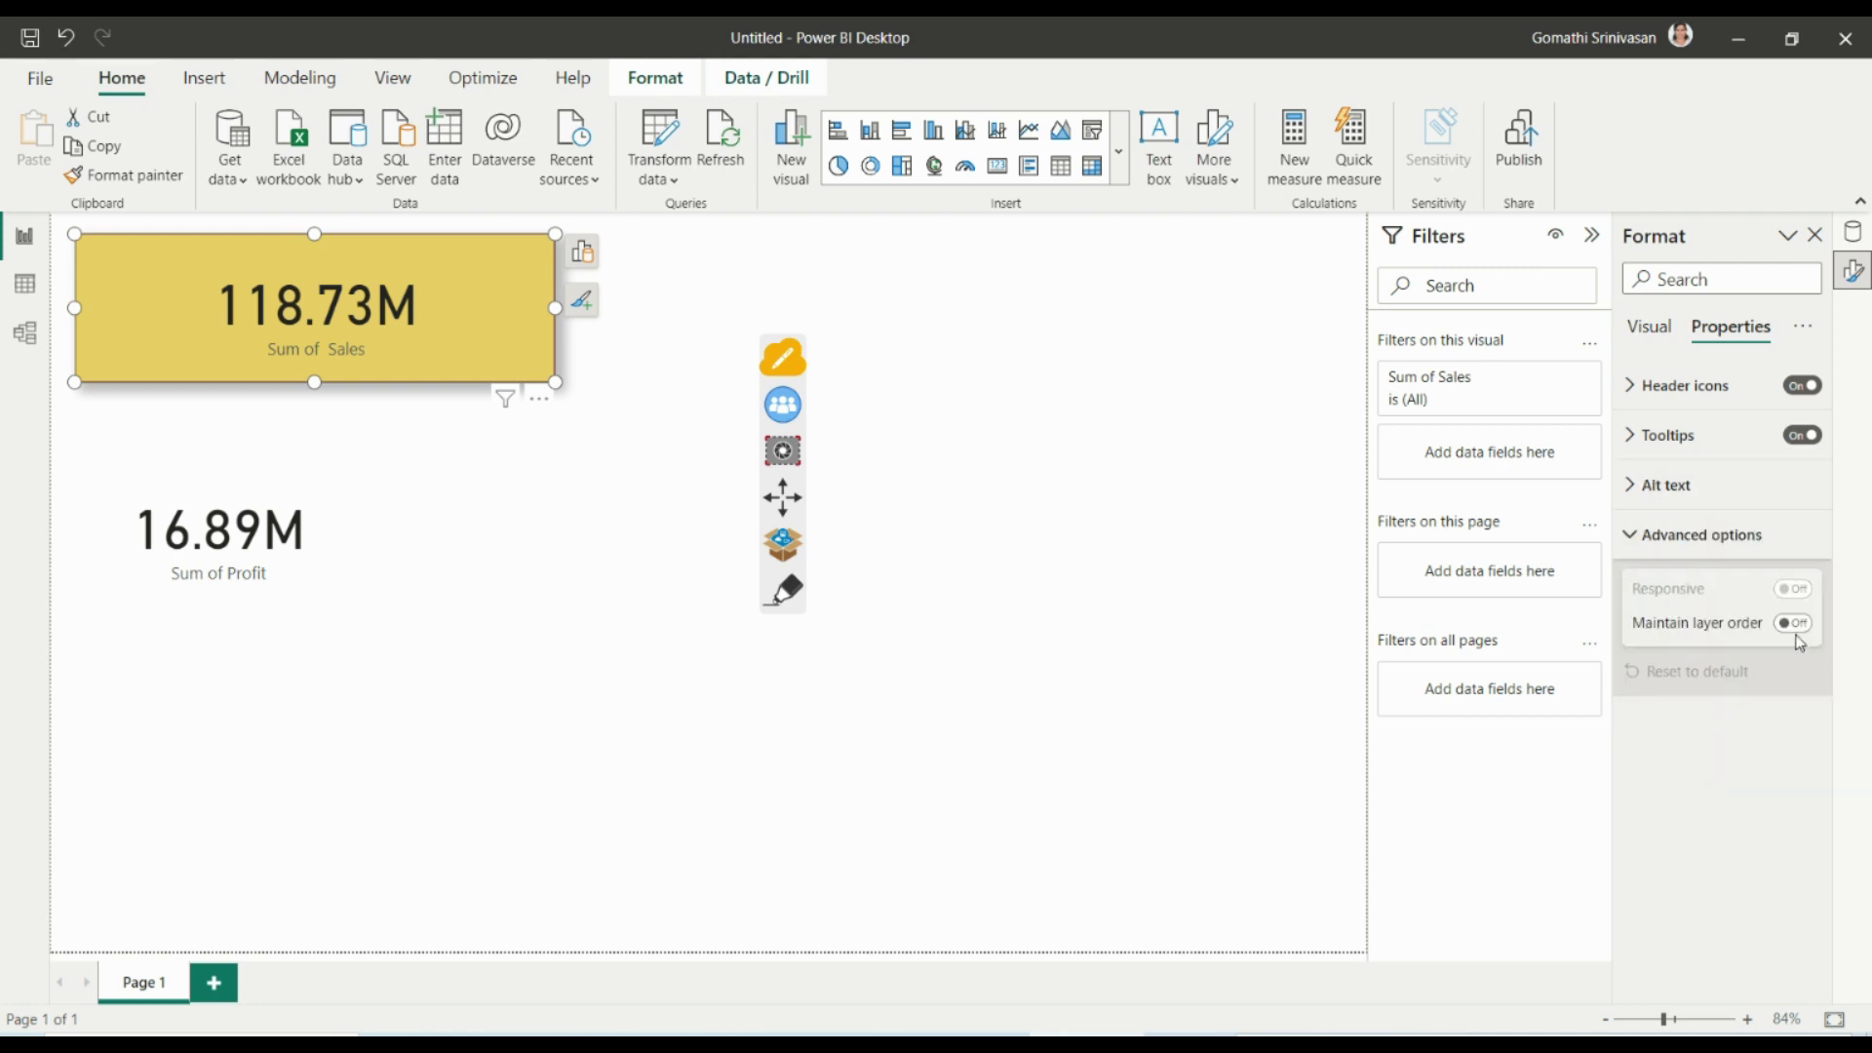
{"action": "left_click", "coordinate": [1645, 535]}
{"action": "left_click", "coordinate": [1806, 329]}
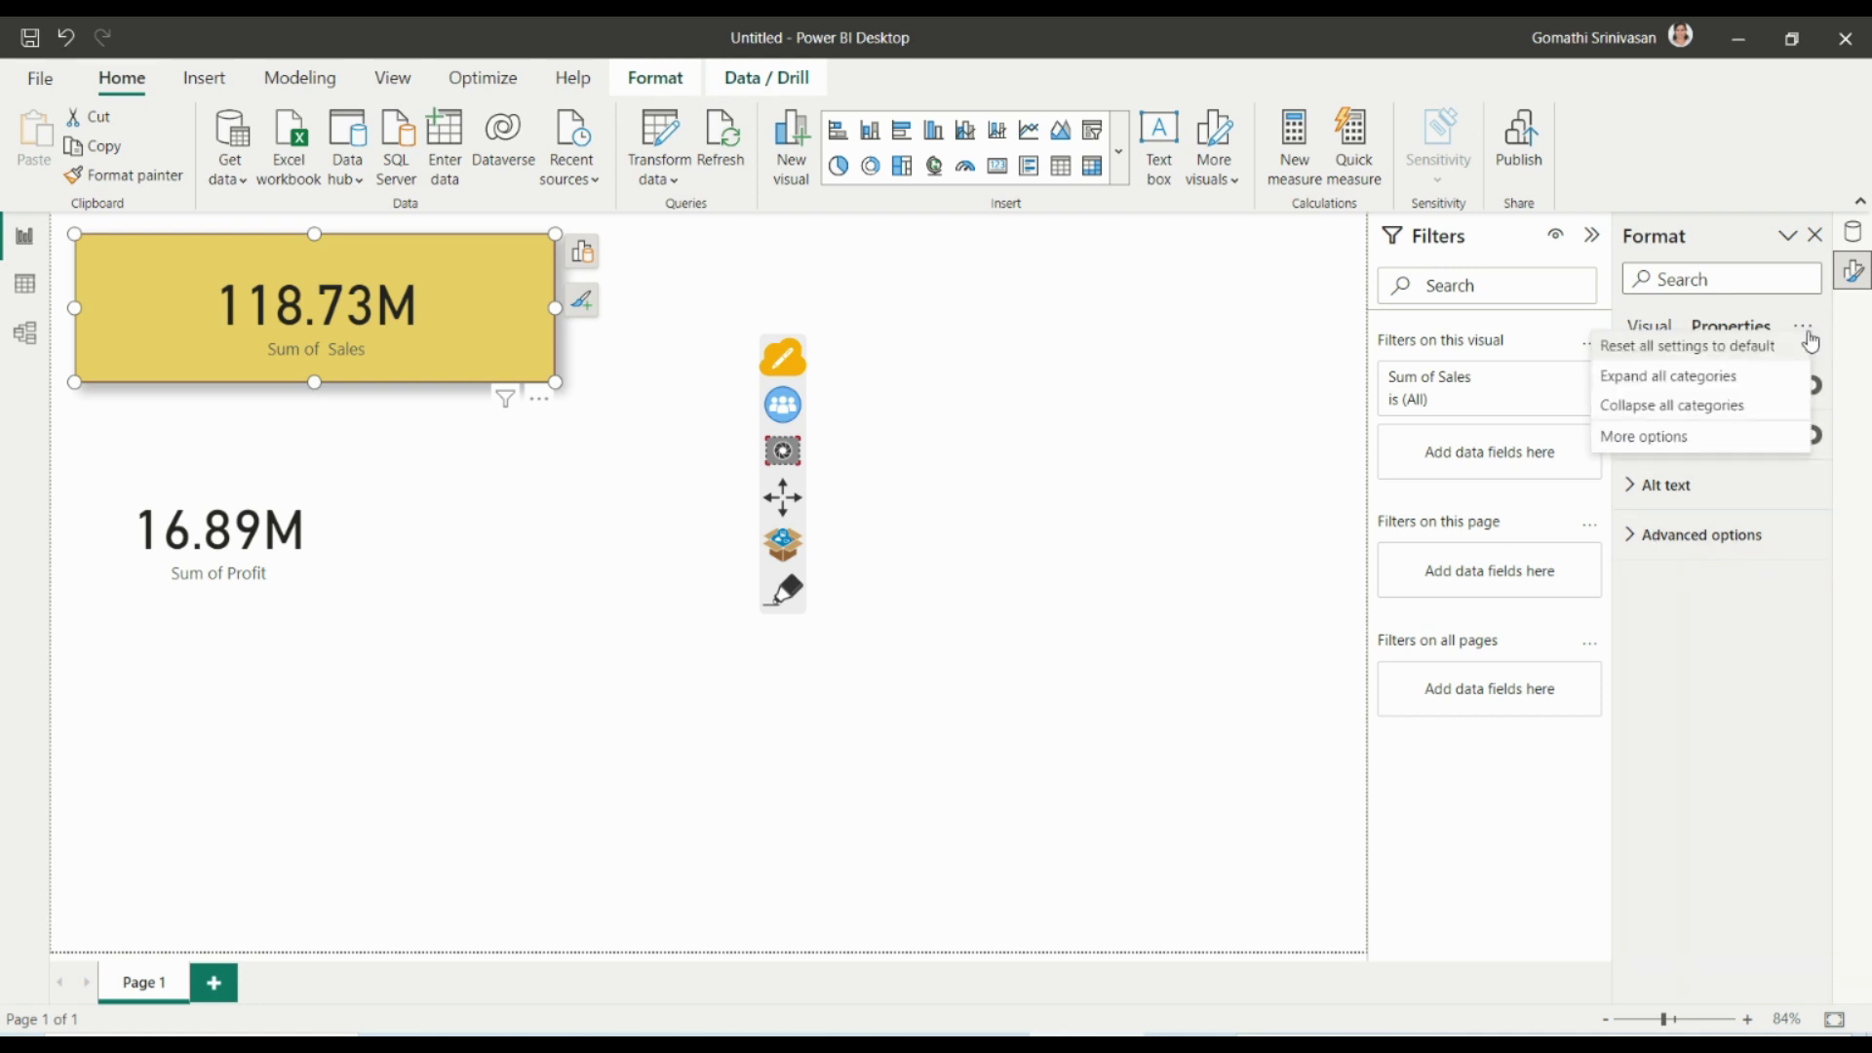
{"action": "left_click", "coordinate": [1765, 643]}
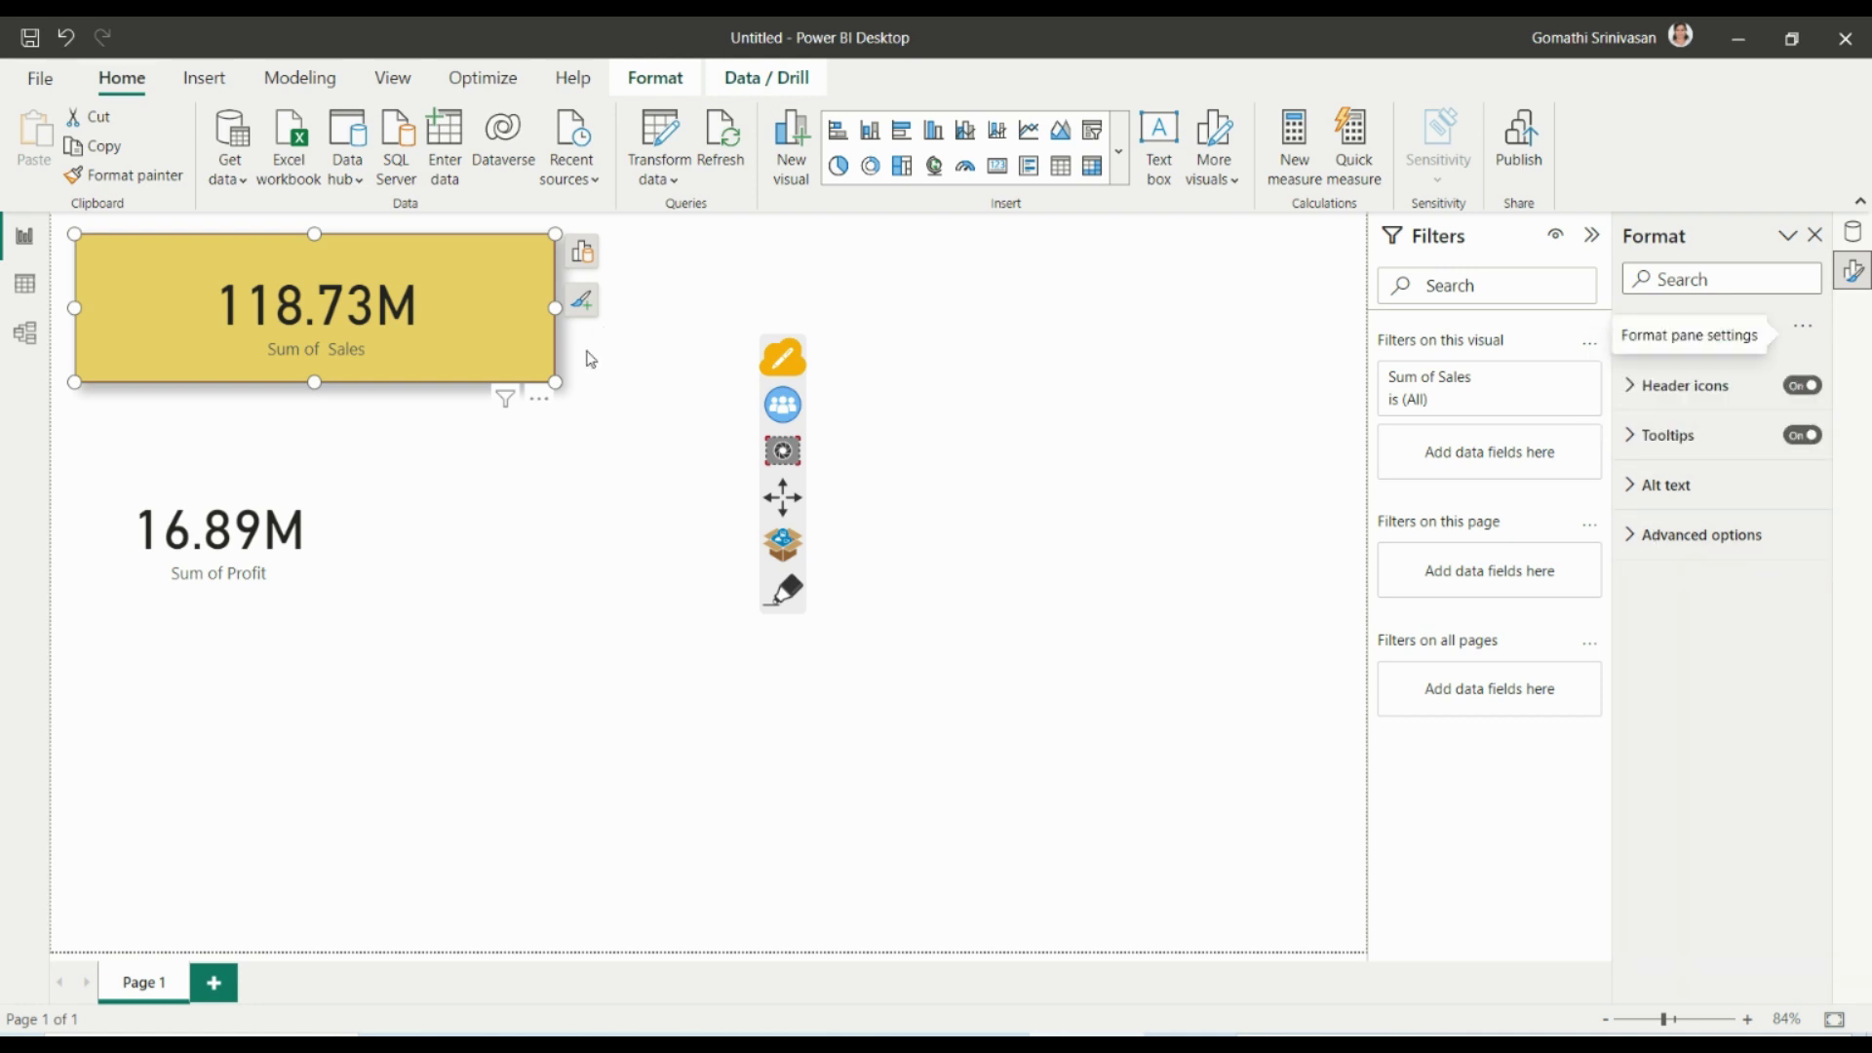
Shrink the Sales card by dragging its corner inward, then delete the plain Profit card.
{"action": "left_click_drag", "start_coordinate": [556, 382], "coordinate": [492, 367]}
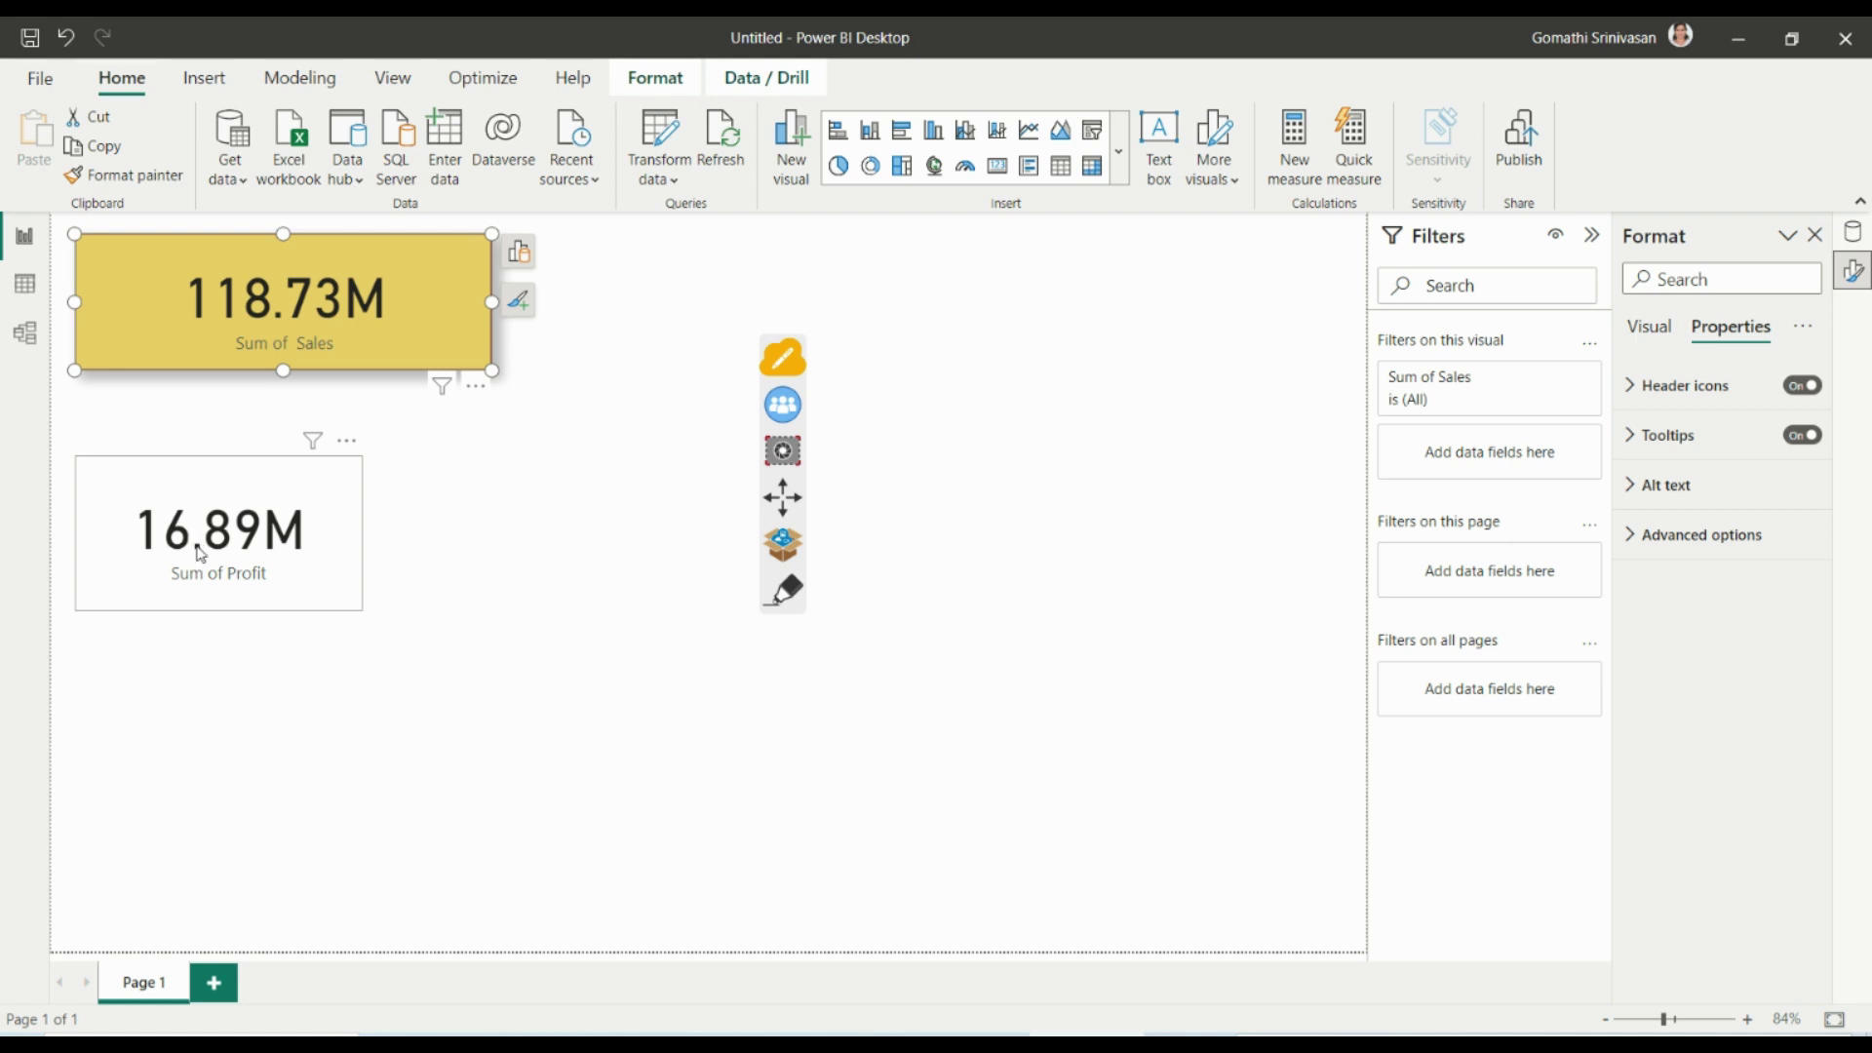
{"action": "mouse_move", "coordinate": [362, 336]}
{"action": "left_click", "coordinate": [259, 542]}
{"action": "key", "text": "Delete"}
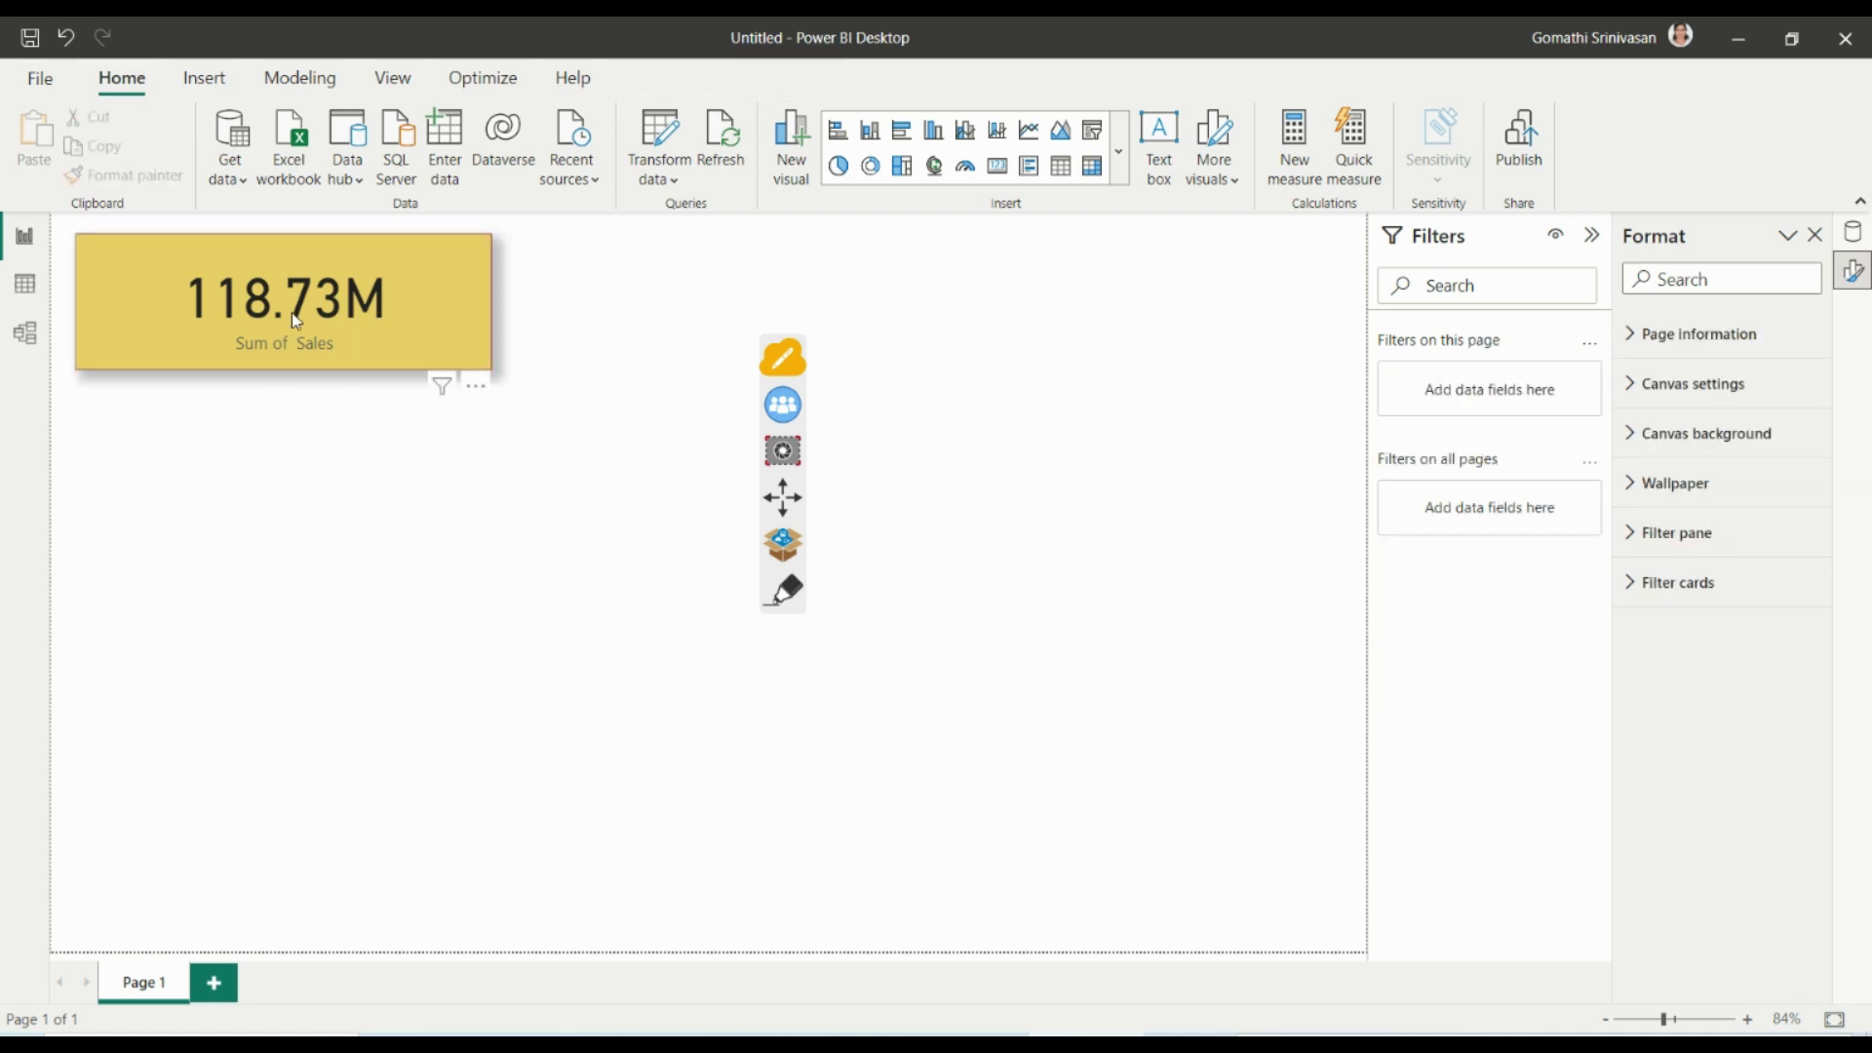
{"action": "left_click", "coordinate": [291, 312]}
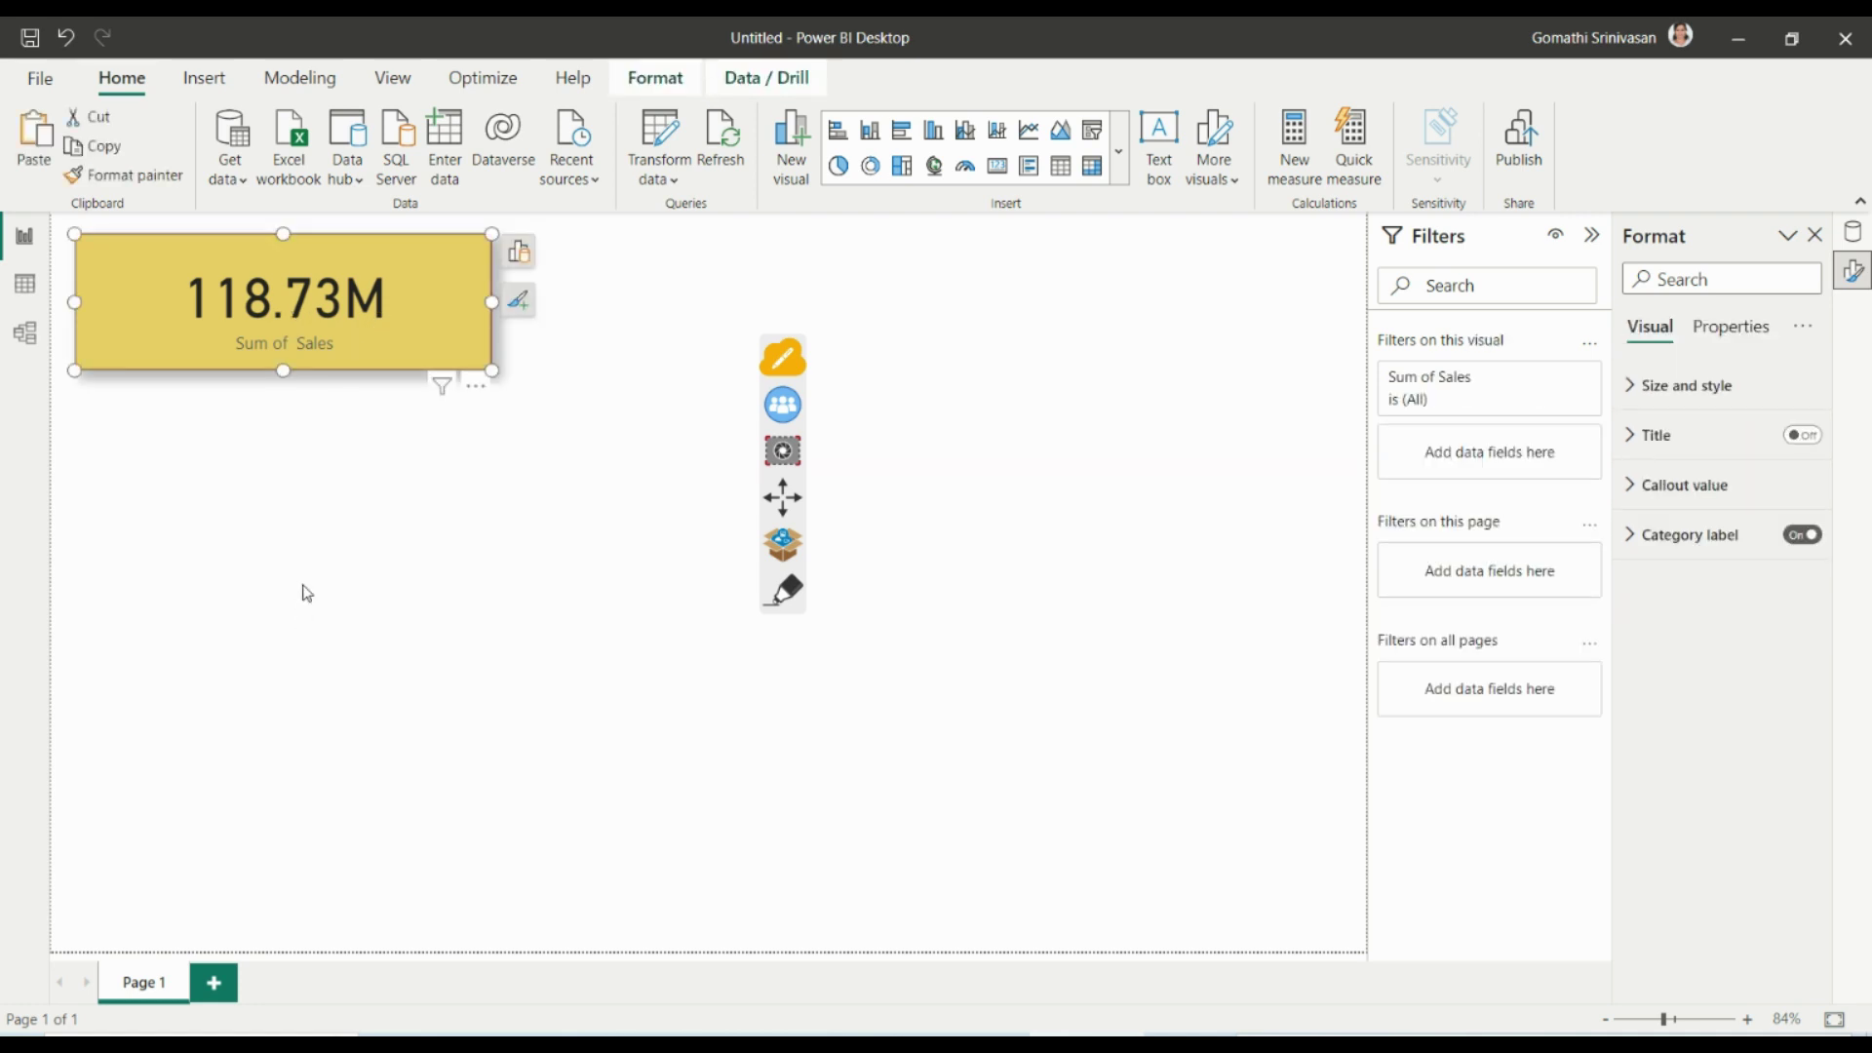
Duplicate the Sales card below the original and switch the copy's field to Profit.
{"action": "left_click", "coordinate": [306, 591]}
{"action": "left_click", "coordinate": [312, 319]}
{"action": "key", "text": "ctrl+c"}
{"action": "key", "text": "ctrl+v"}
{"action": "mouse_move", "coordinate": [312, 320]}
{"action": "left_mouse_down"}
{"action": "mouse_move", "coordinate": [287, 507]}
{"action": "mouse_move", "coordinate": [306, 509]}
{"action": "left_mouse_up"}
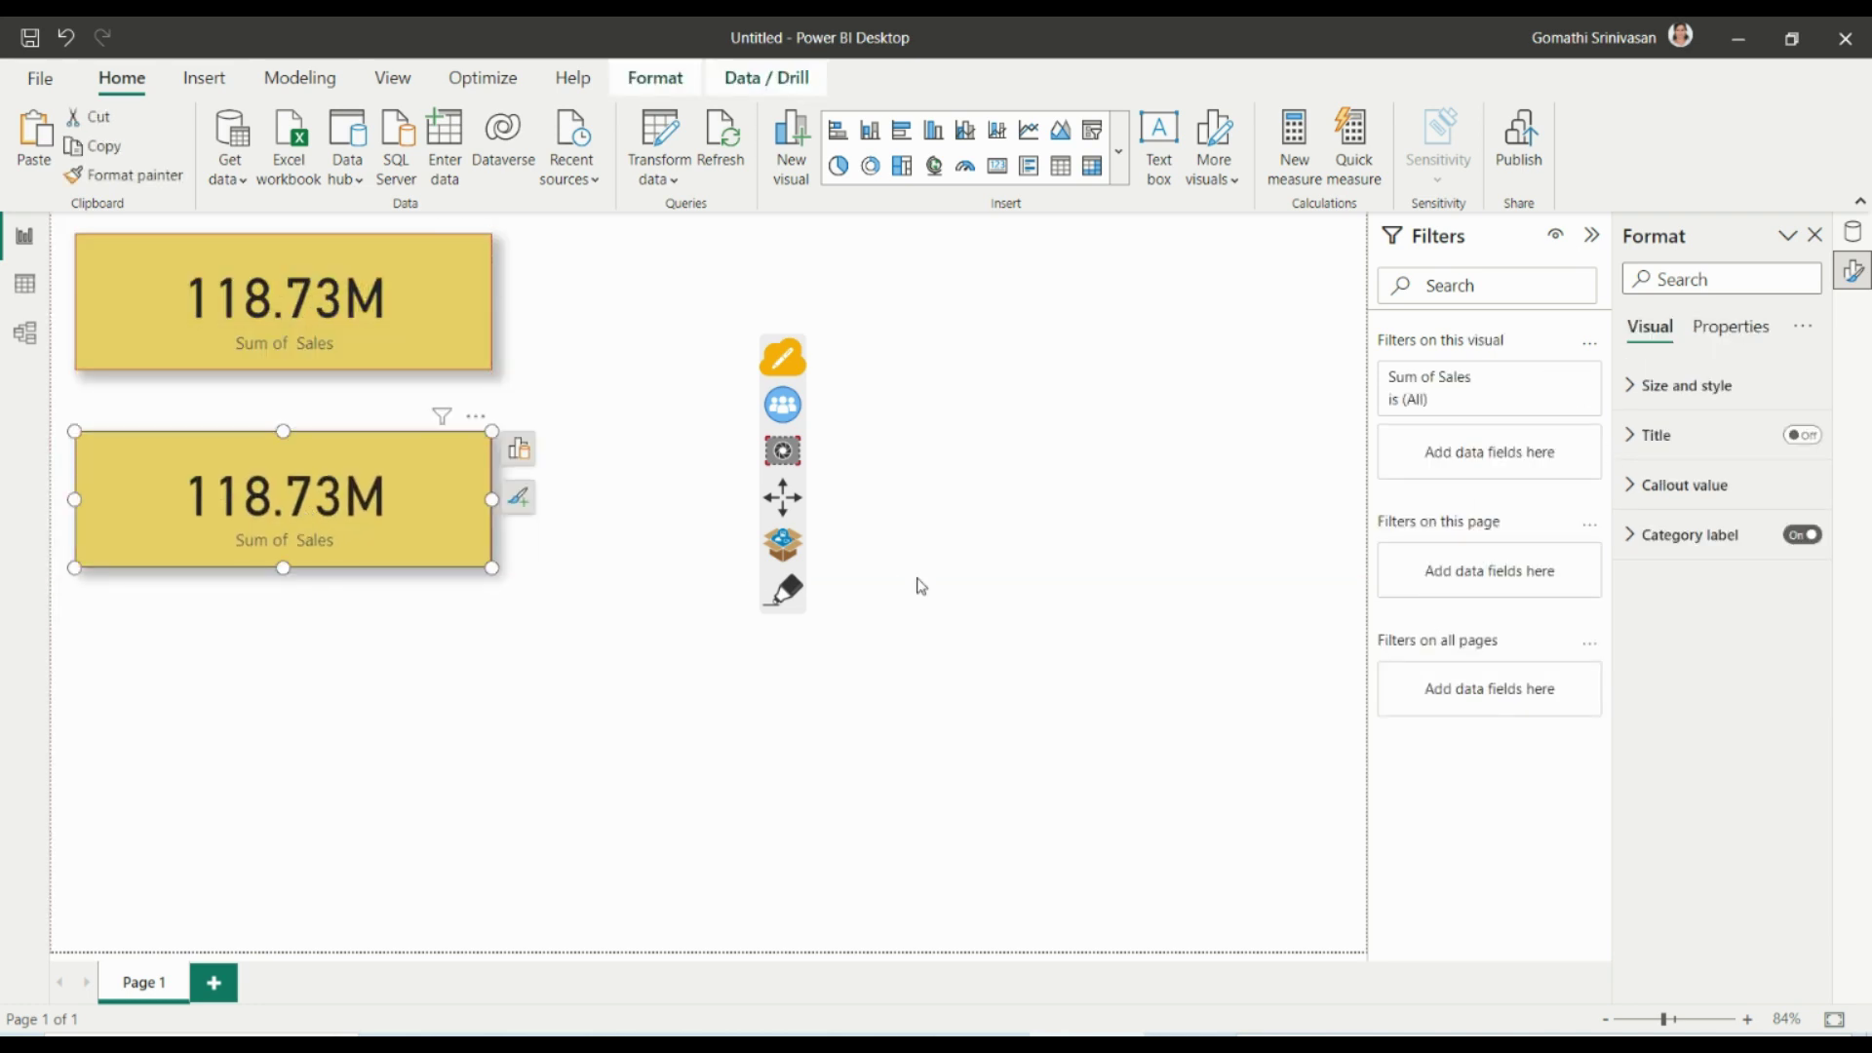
{"action": "left_click", "coordinate": [519, 499]}
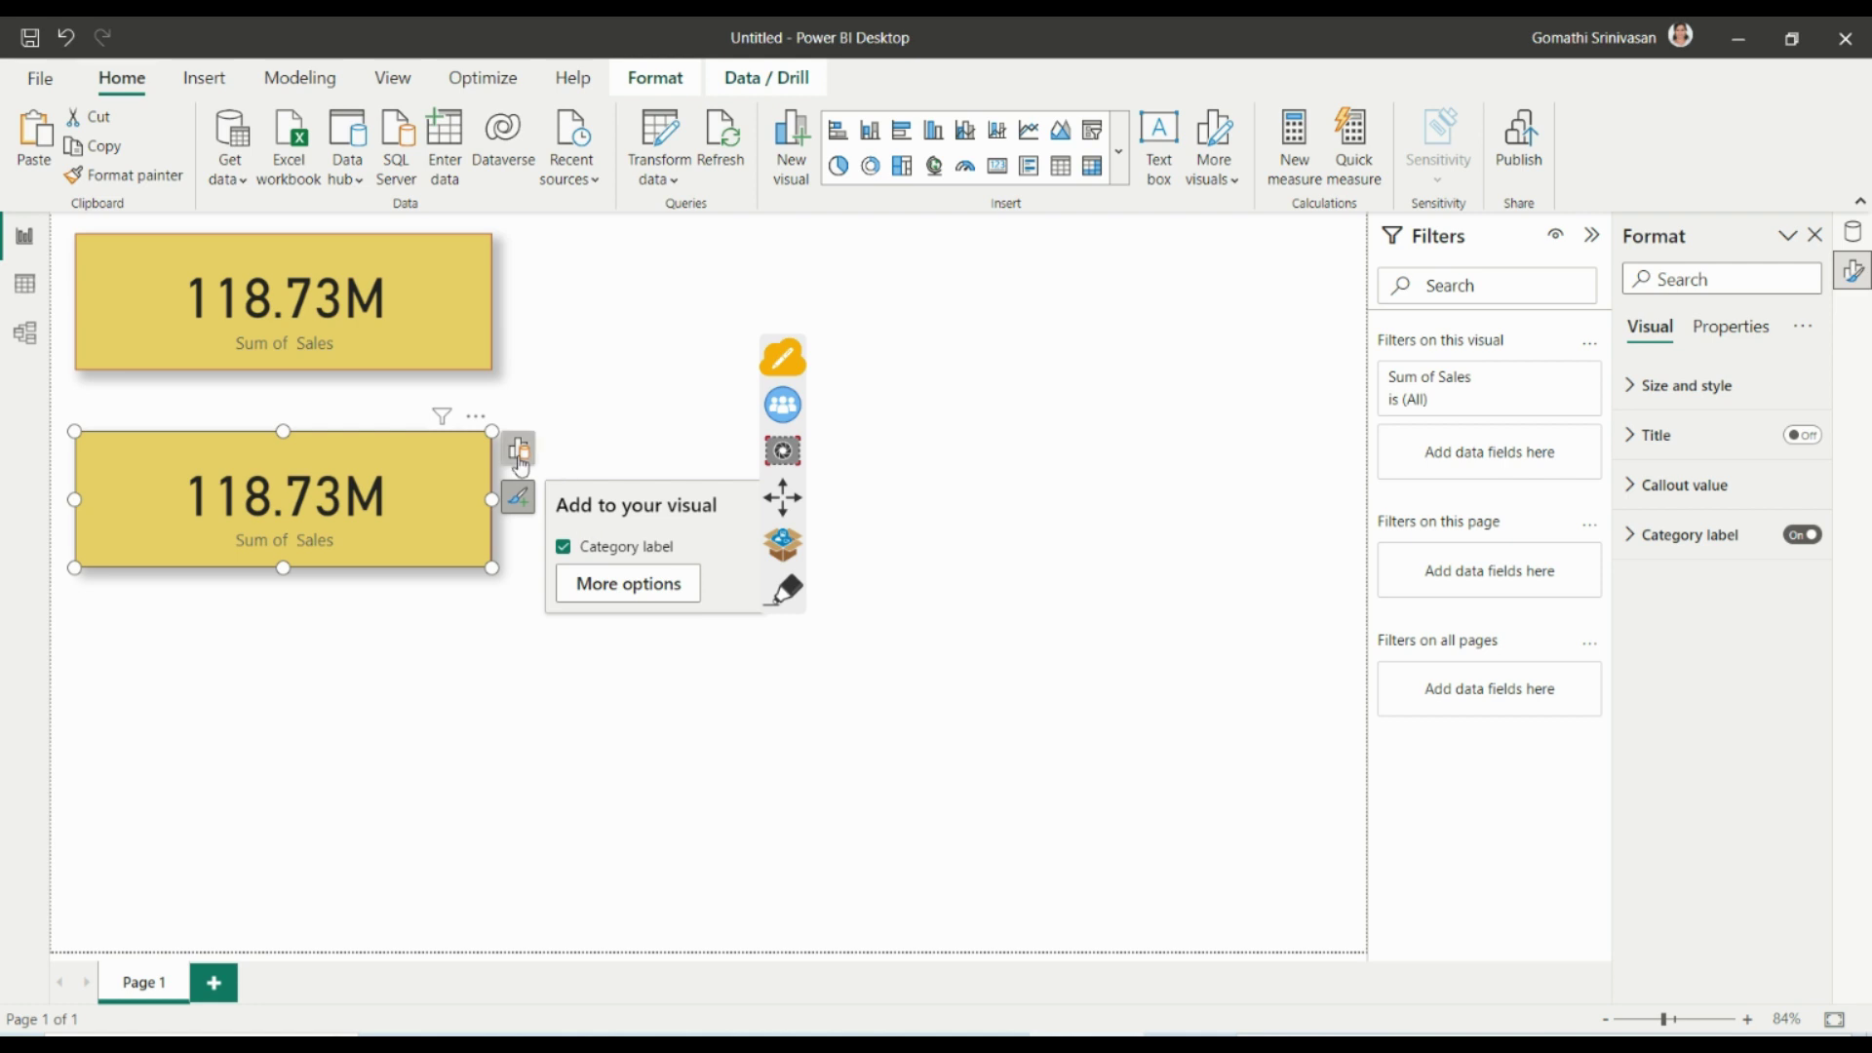
{"action": "left_click", "coordinate": [519, 448]}
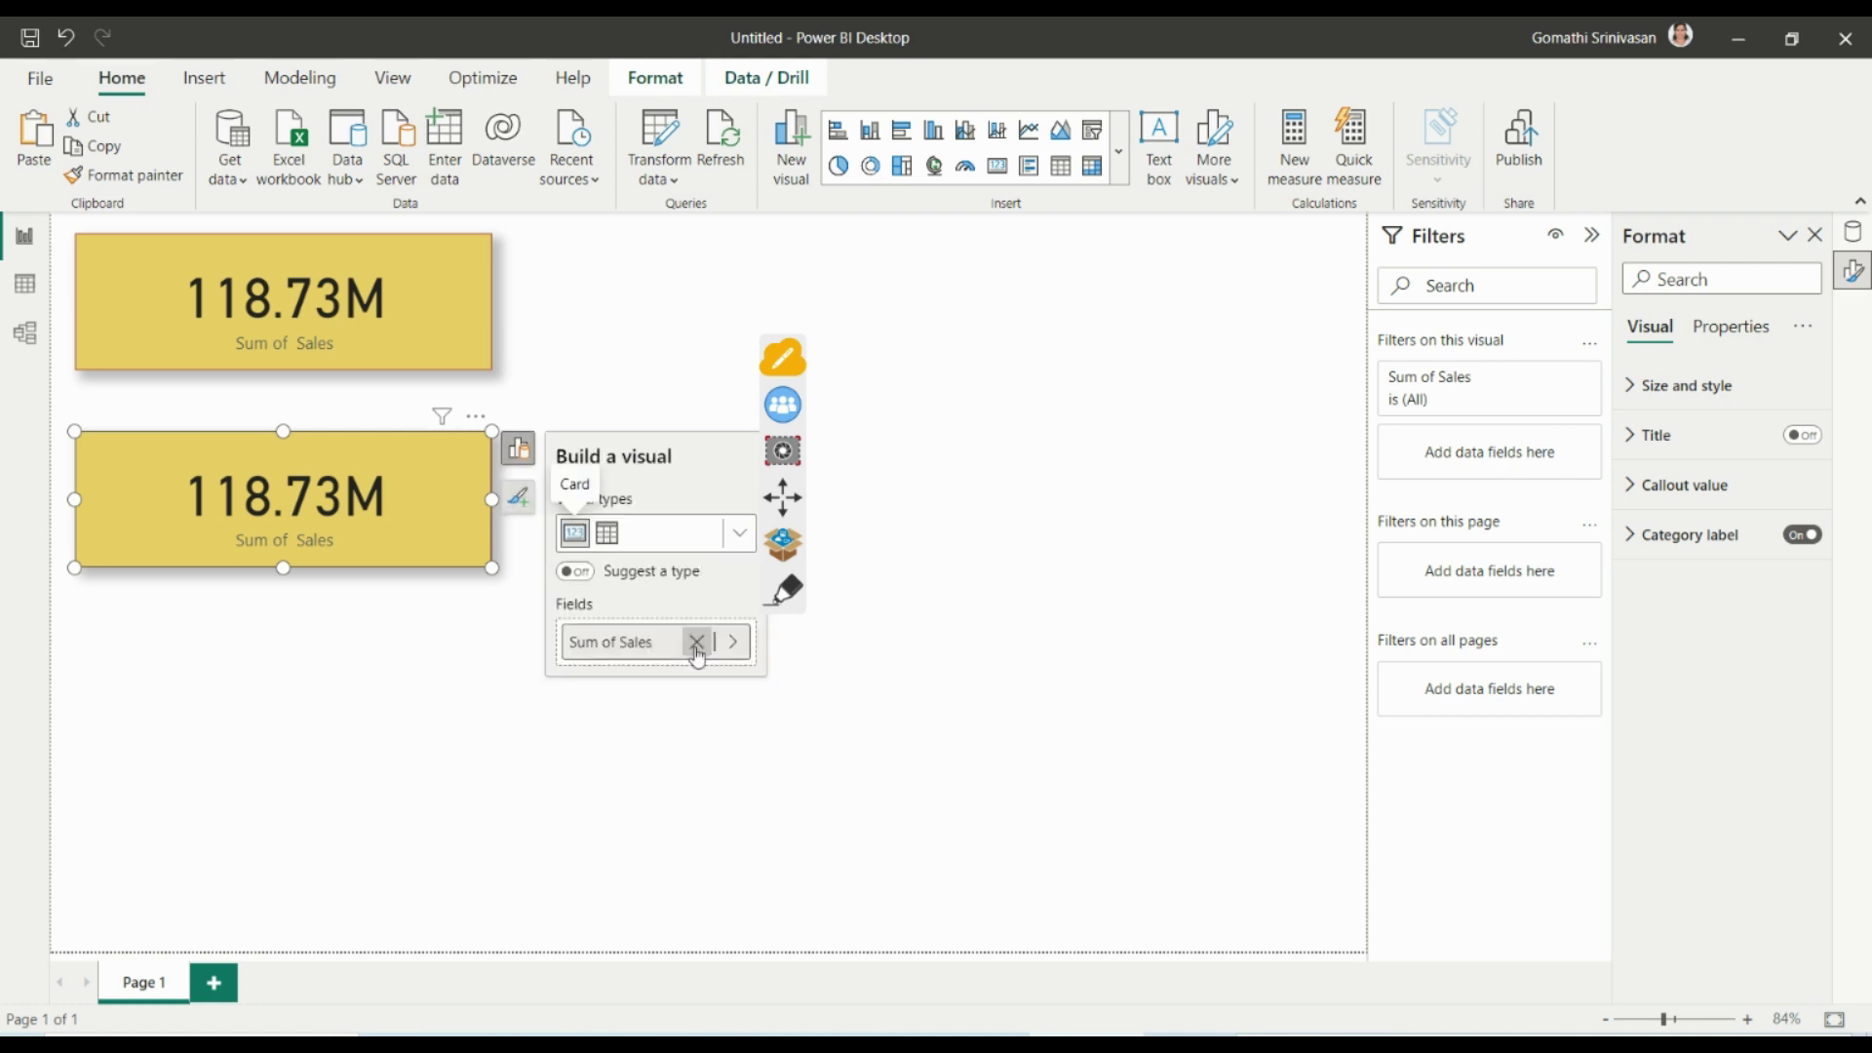
{"action": "left_click", "coordinate": [735, 642]}
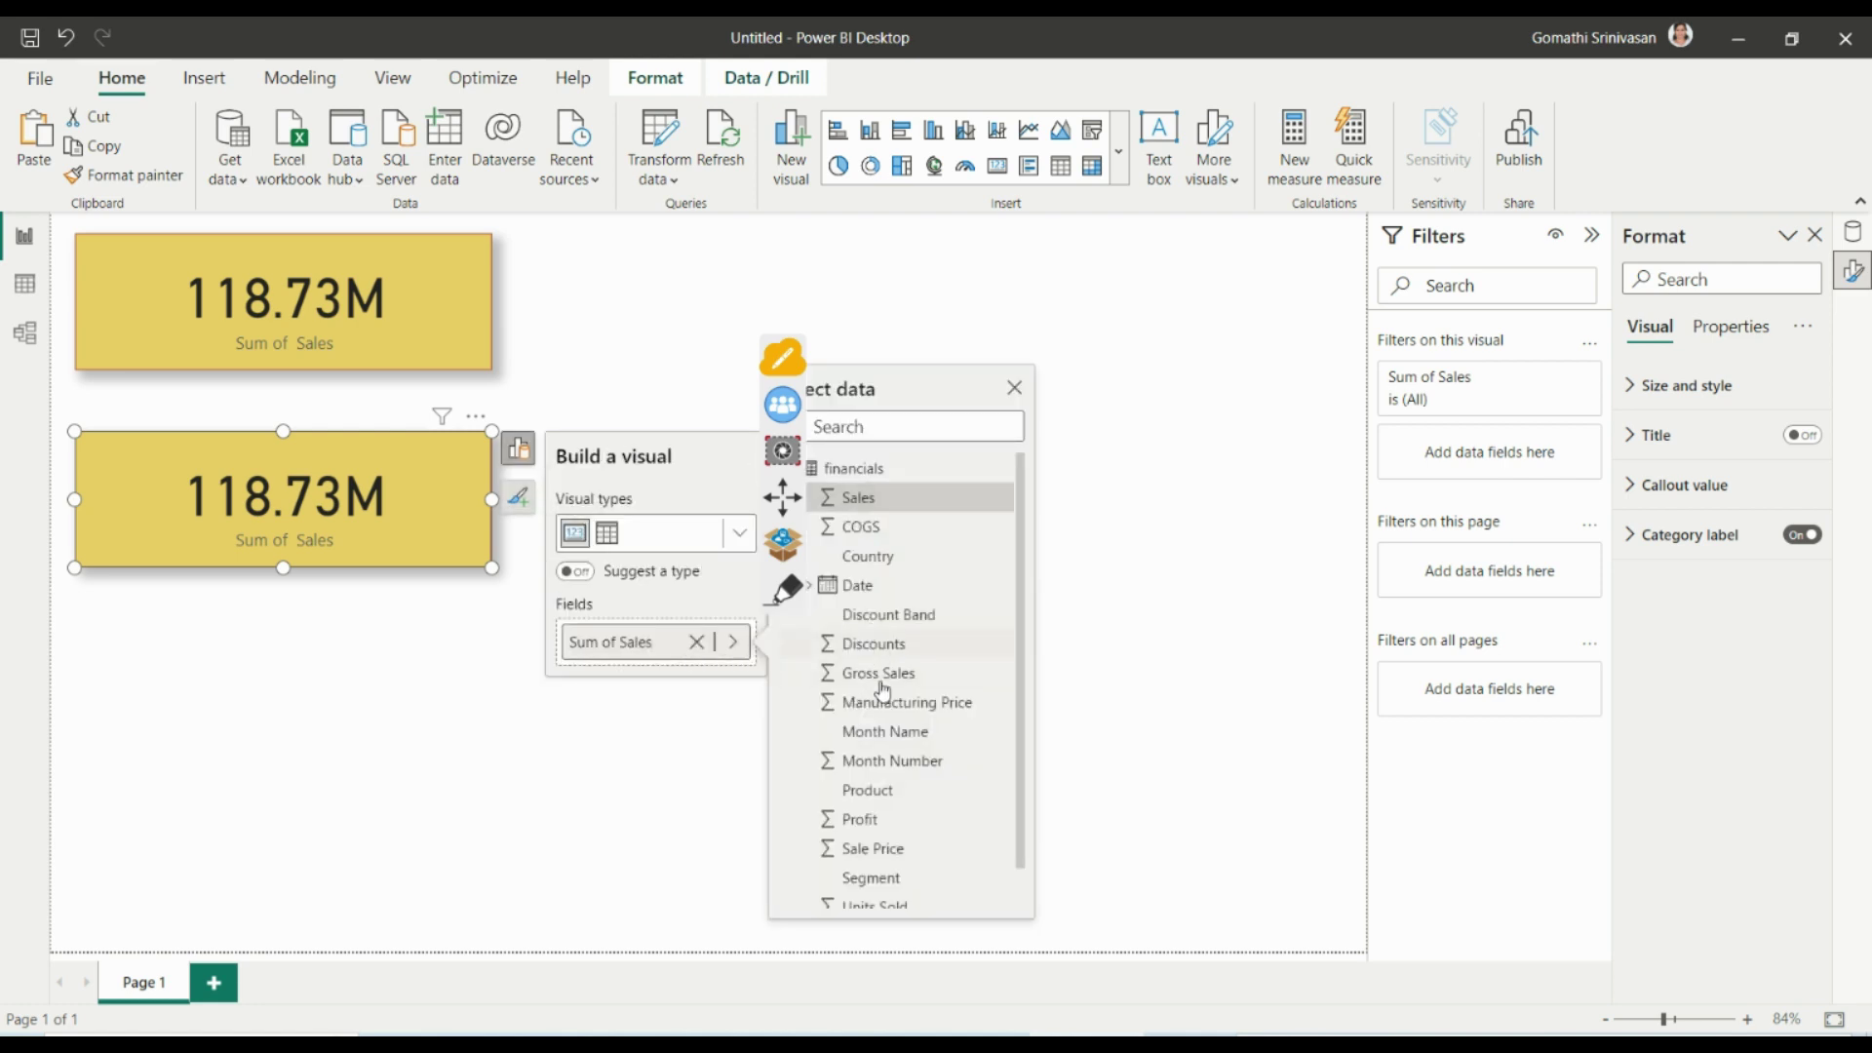
{"action": "left_click", "coordinate": [877, 822]}
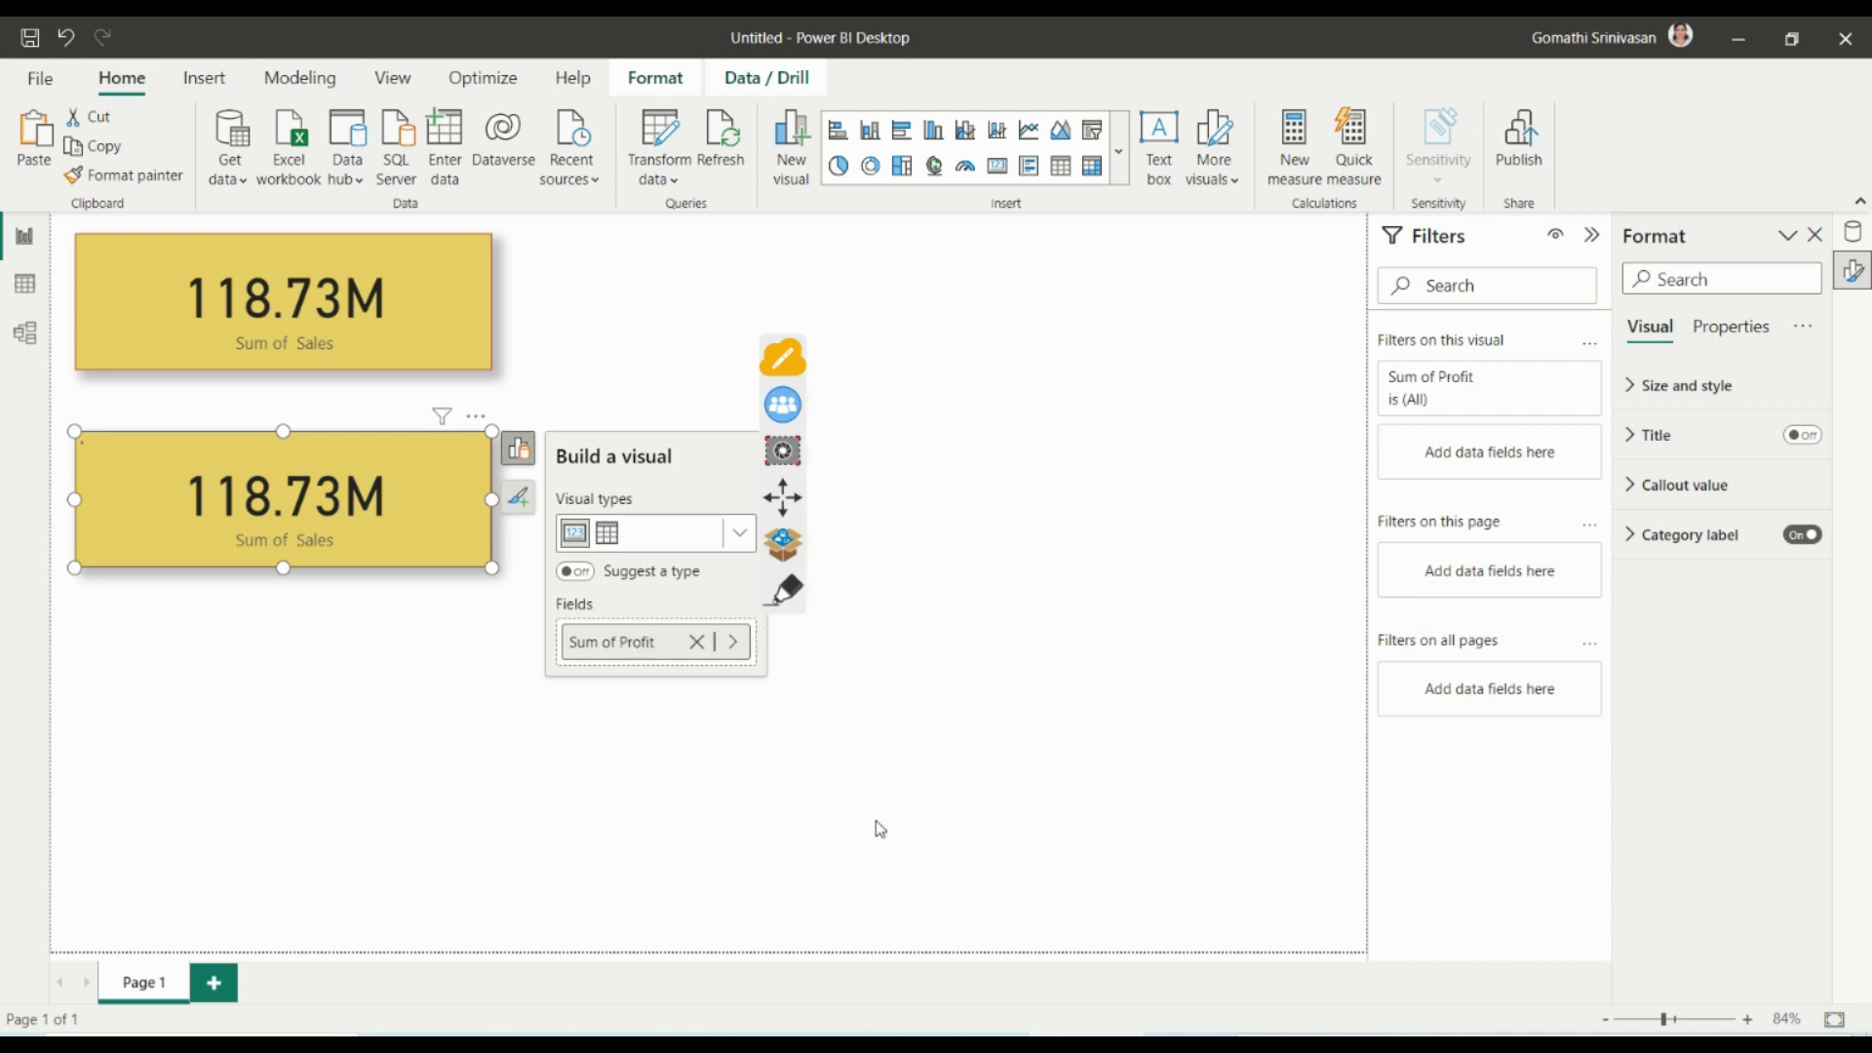
Paste another Sales card copy and place it below the Profit card.
{"action": "left_click", "coordinate": [343, 698]}
{"action": "left_click", "coordinate": [341, 343]}
{"action": "key", "text": "ctrl+c"}
{"action": "key", "text": "ctrl+v"}
{"action": "left_click_drag", "start_coordinate": [341, 343], "coordinate": [340, 749]}
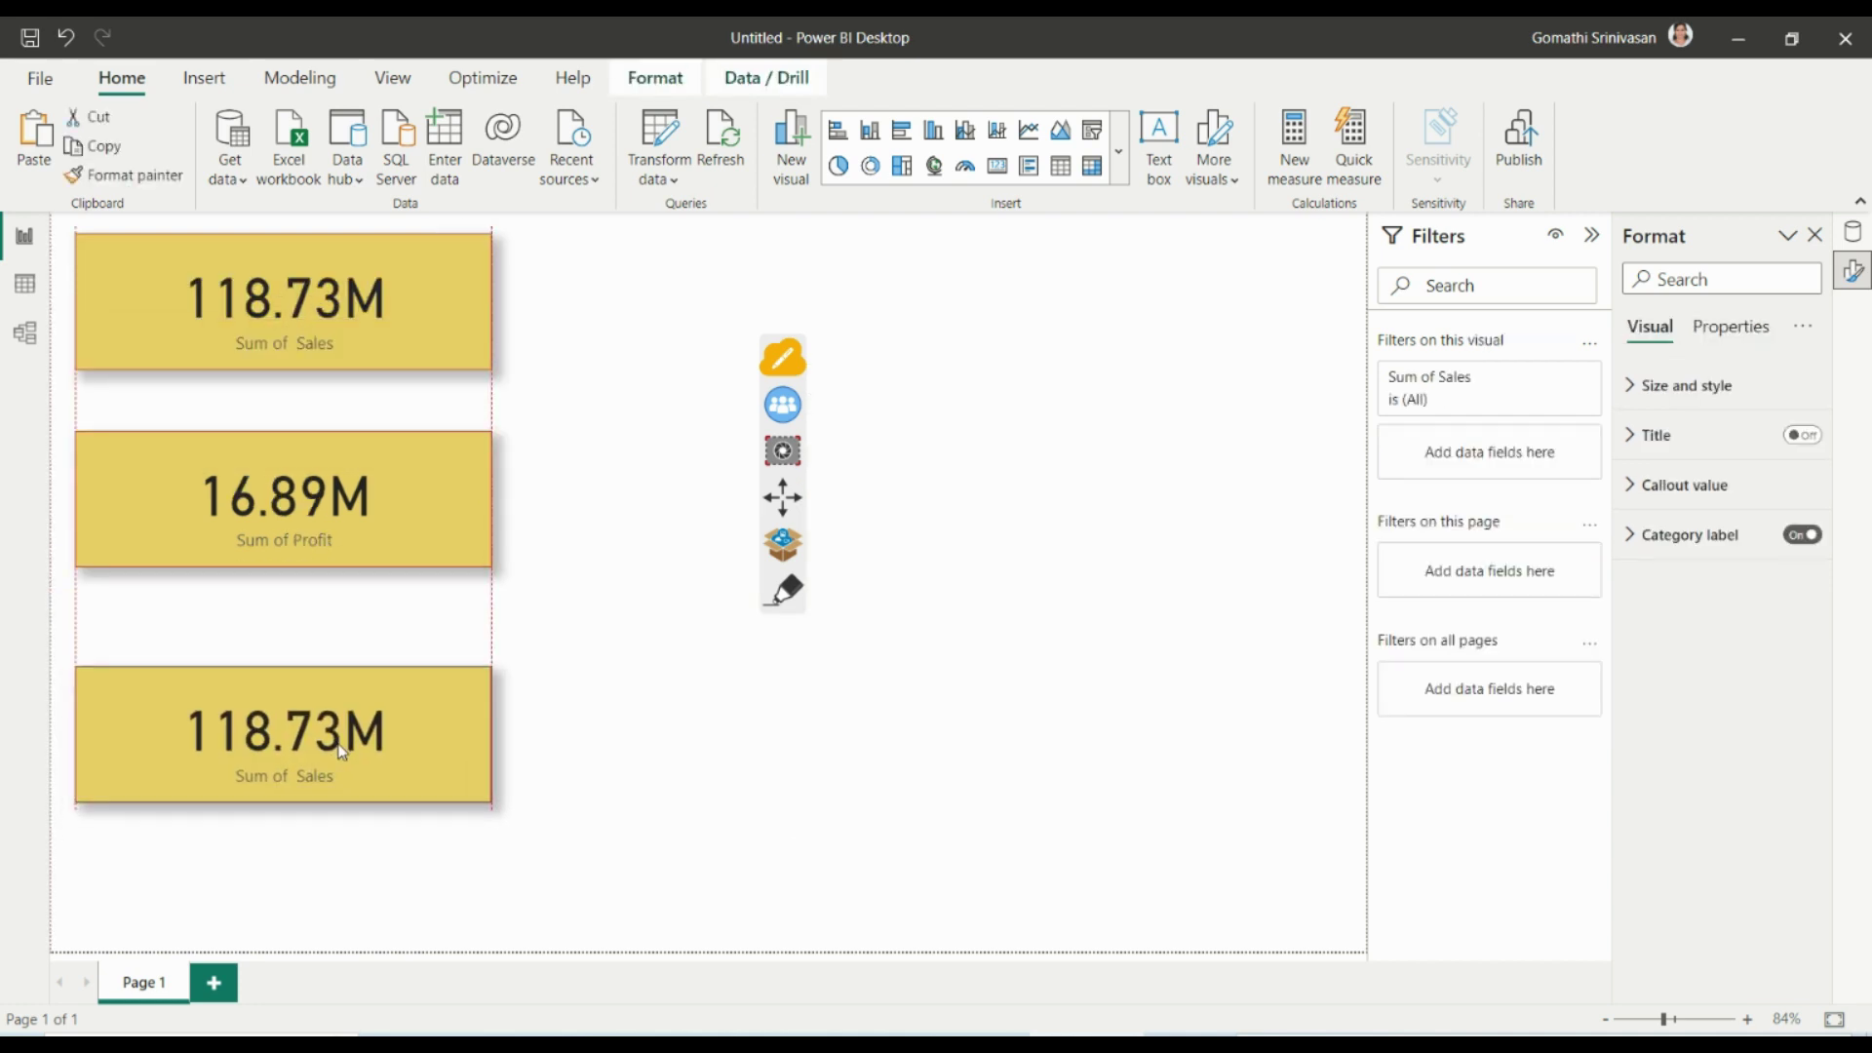
Change the third card's field to Units Sold.
{"action": "left_click", "coordinate": [520, 685]}
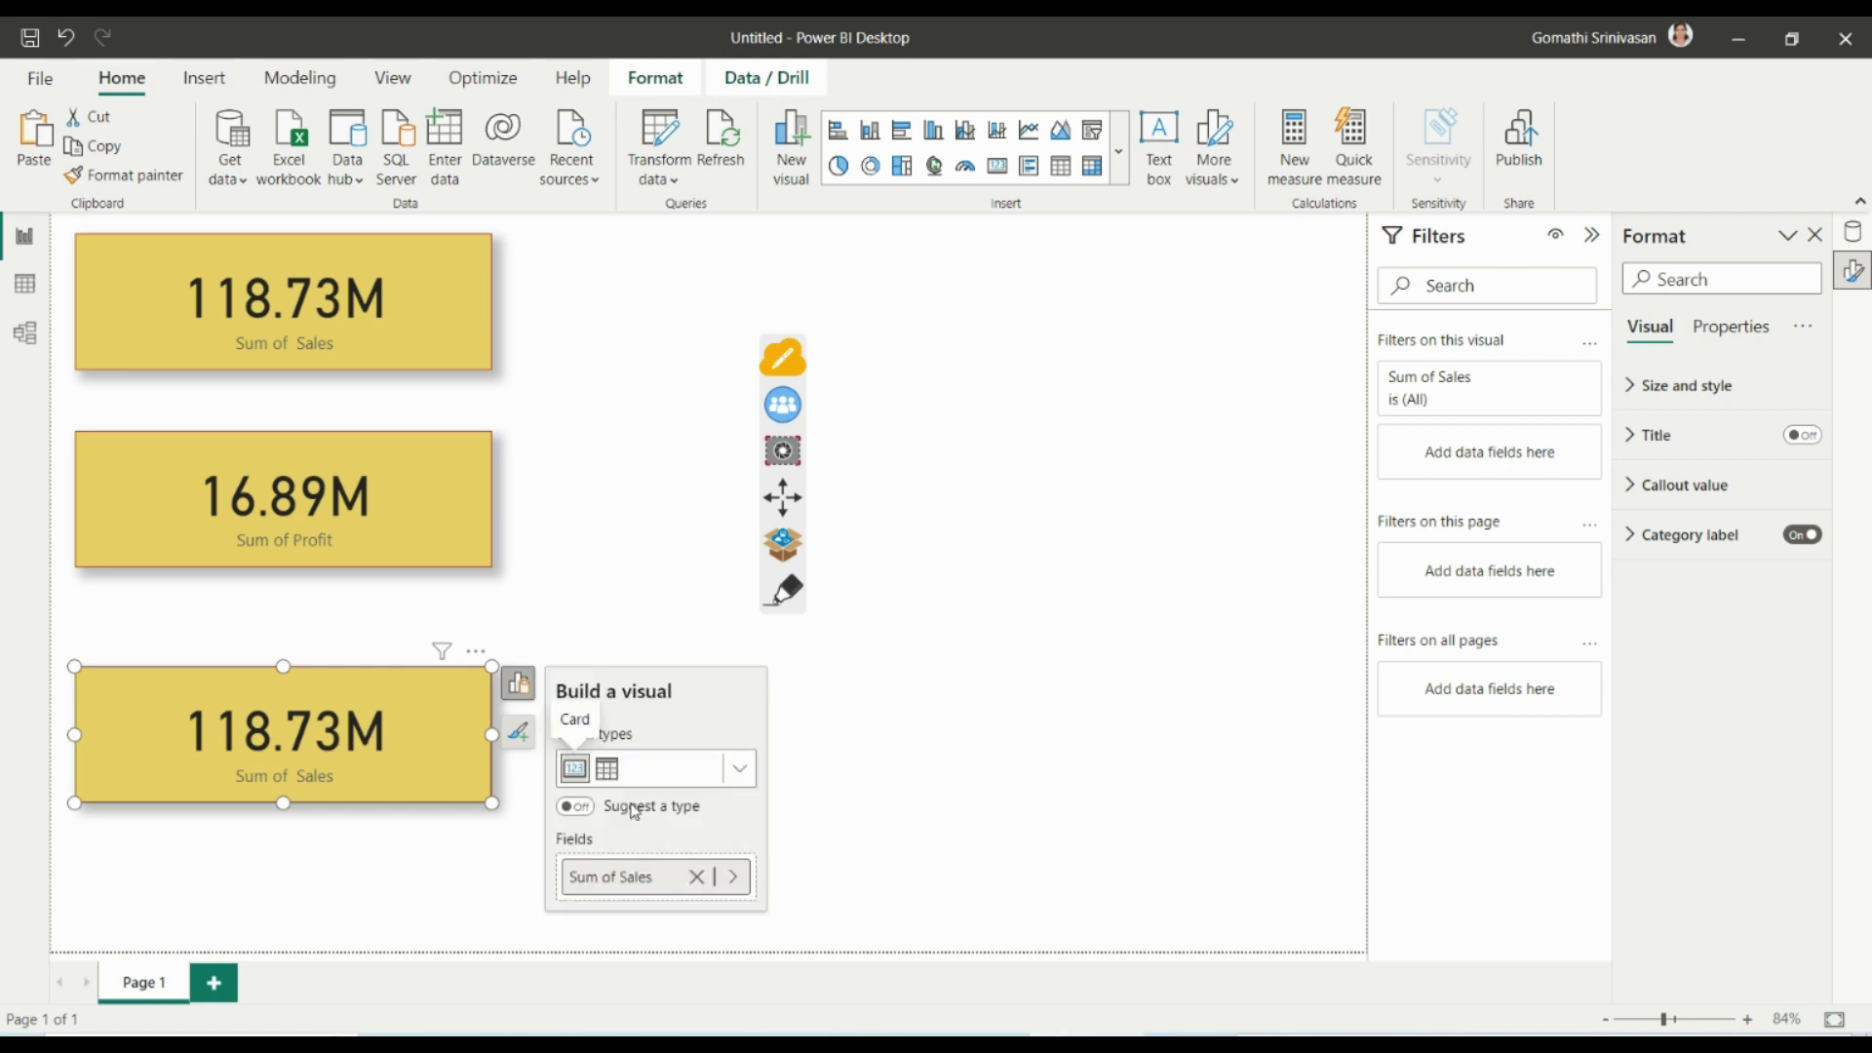
{"action": "left_click", "coordinate": [733, 877]}
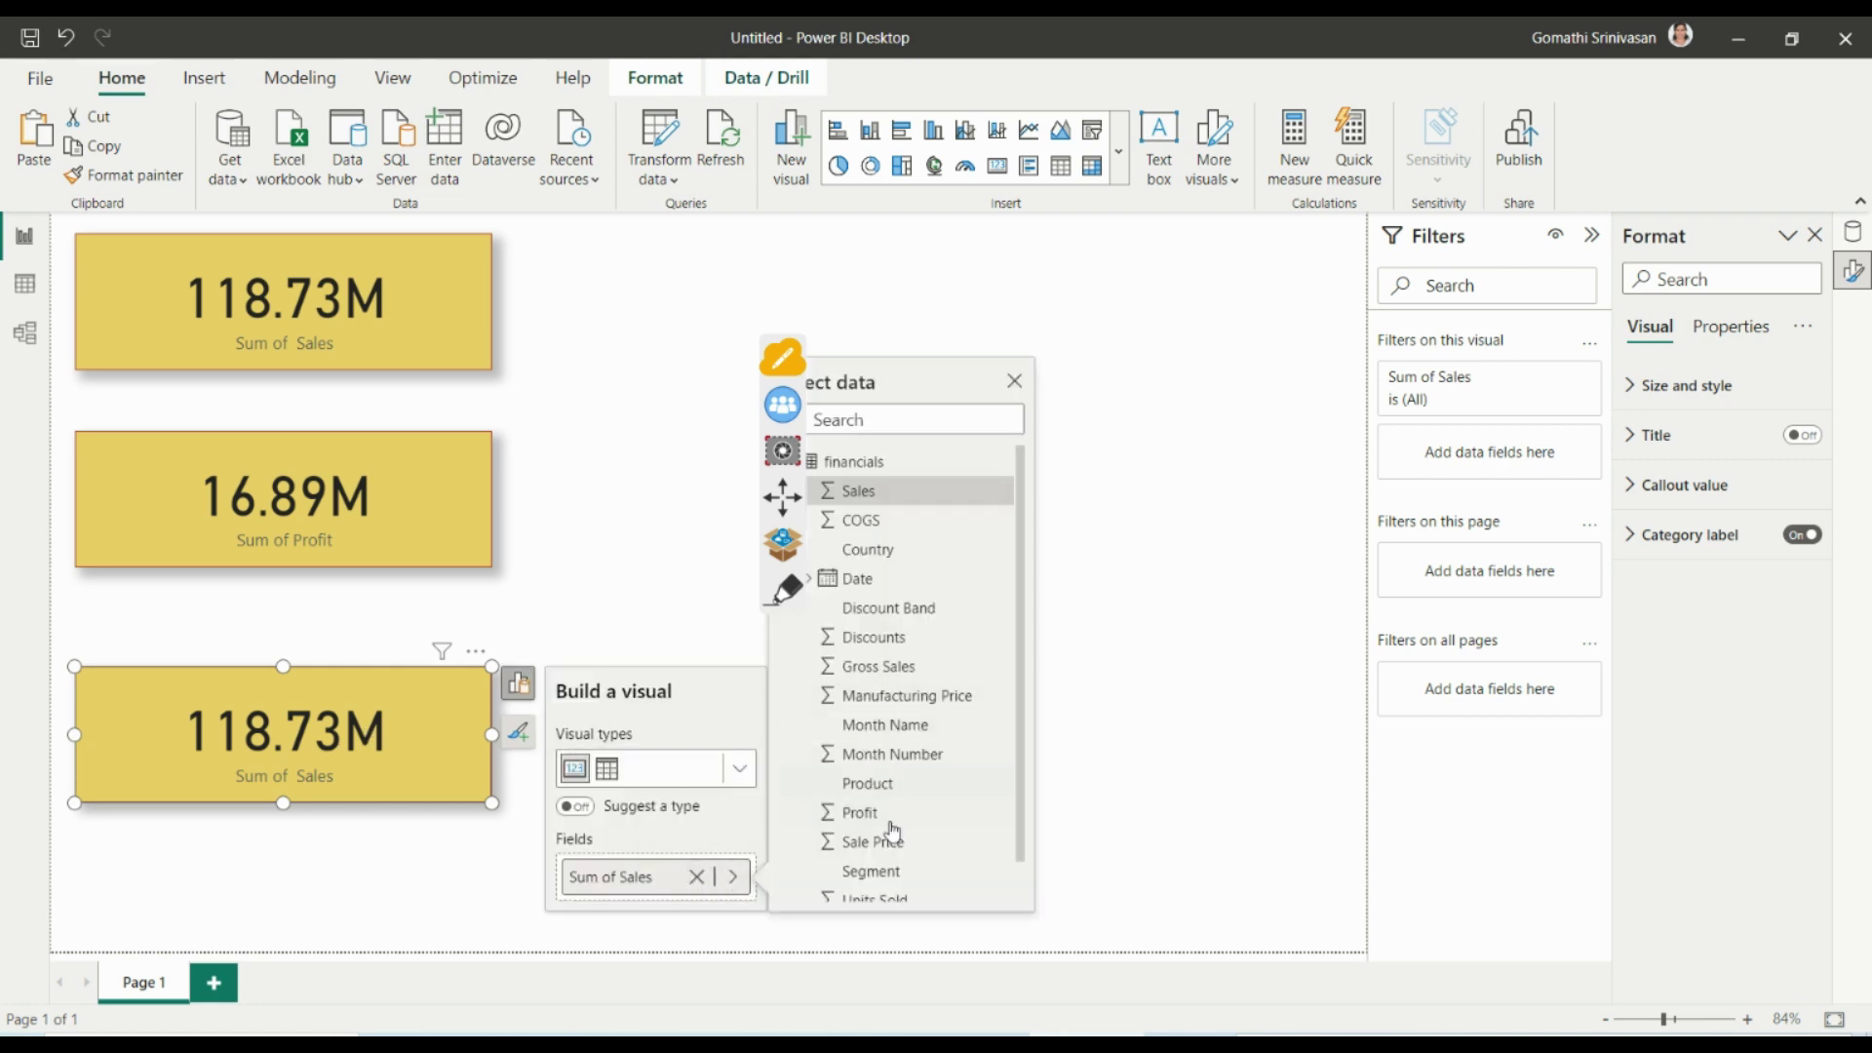
{"action": "scroll", "coordinate": [889, 882], "scroll_direction": "down", "scroll_amount": 1}
{"action": "left_click", "coordinate": [864, 858]}
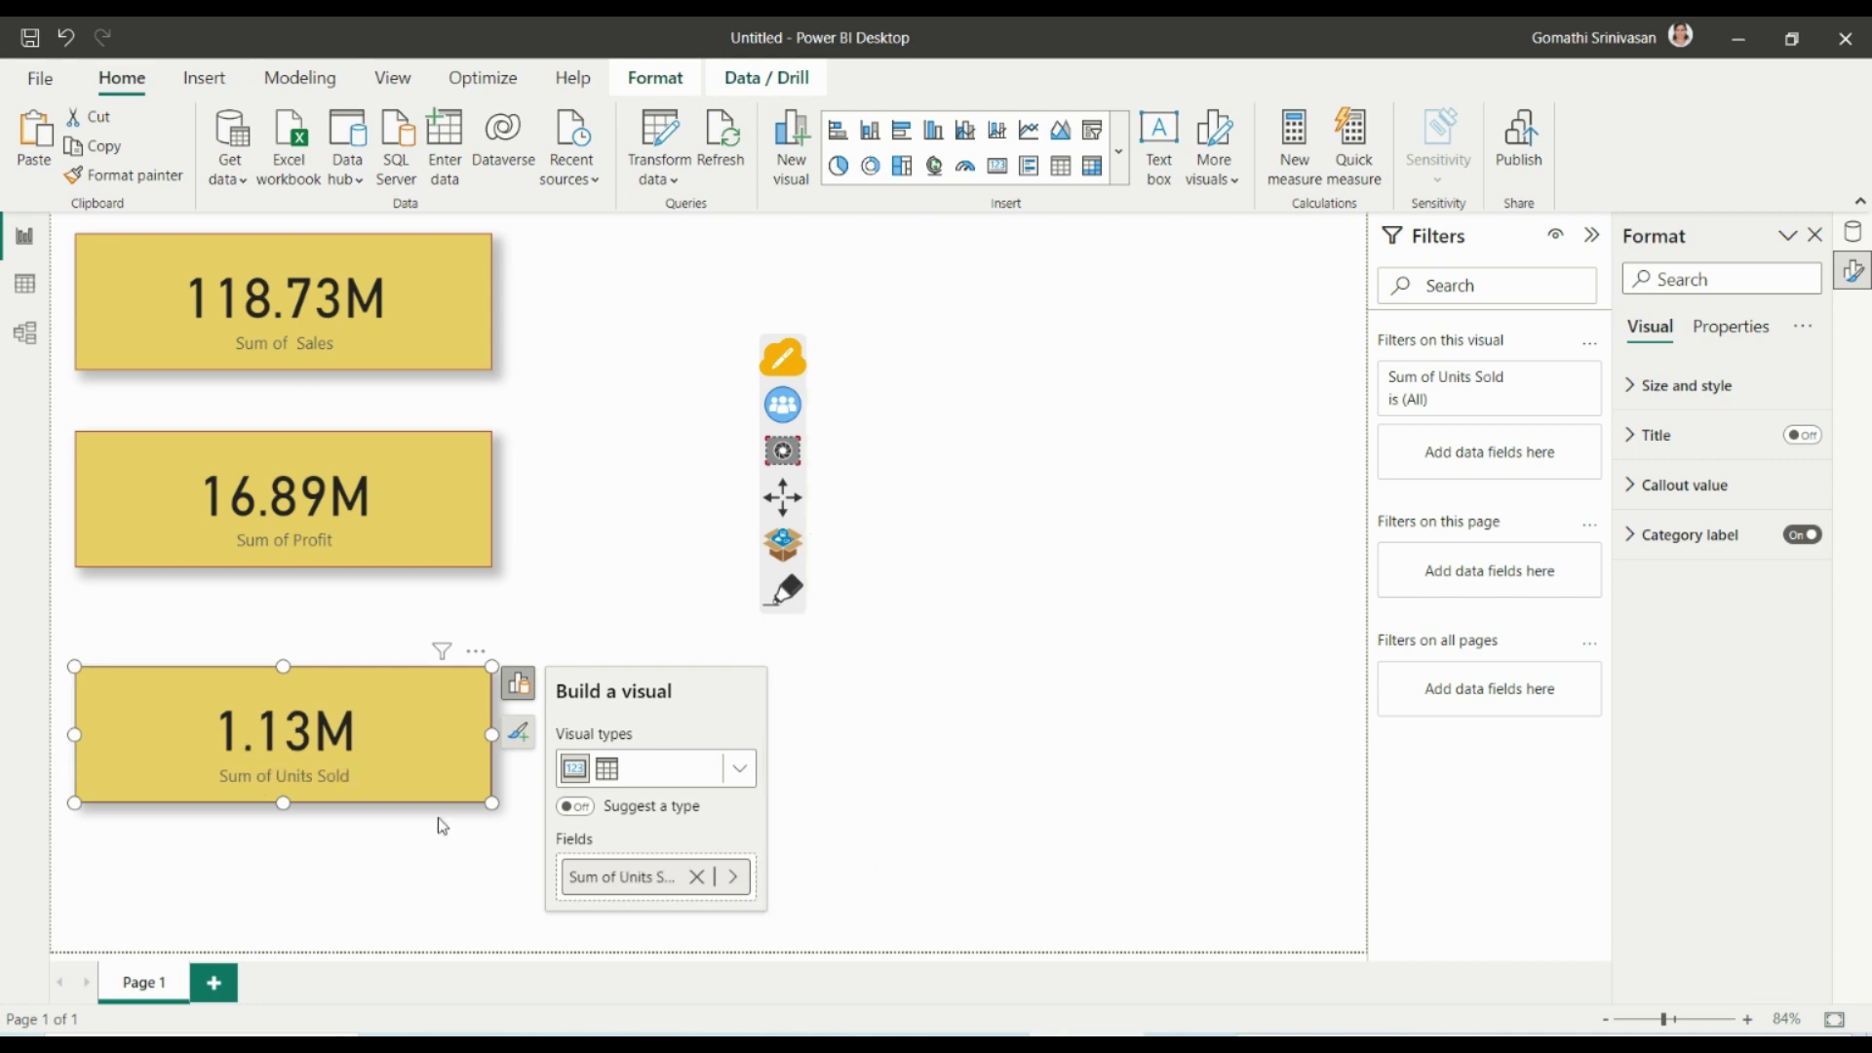
Drag the Profit and Units Sold cards up to close the gaps, then select all three.
{"action": "left_click_drag", "start_coordinate": [390, 718], "coordinate": [389, 677]}
{"action": "left_click_drag", "start_coordinate": [359, 488], "coordinate": [356, 462]}
{"action": "left_click_drag", "start_coordinate": [351, 673], "coordinate": [351, 629]}
{"action": "left_click", "coordinate": [518, 857]}
{"action": "left_click_drag", "start_coordinate": [538, 857], "coordinate": [51, 220]}
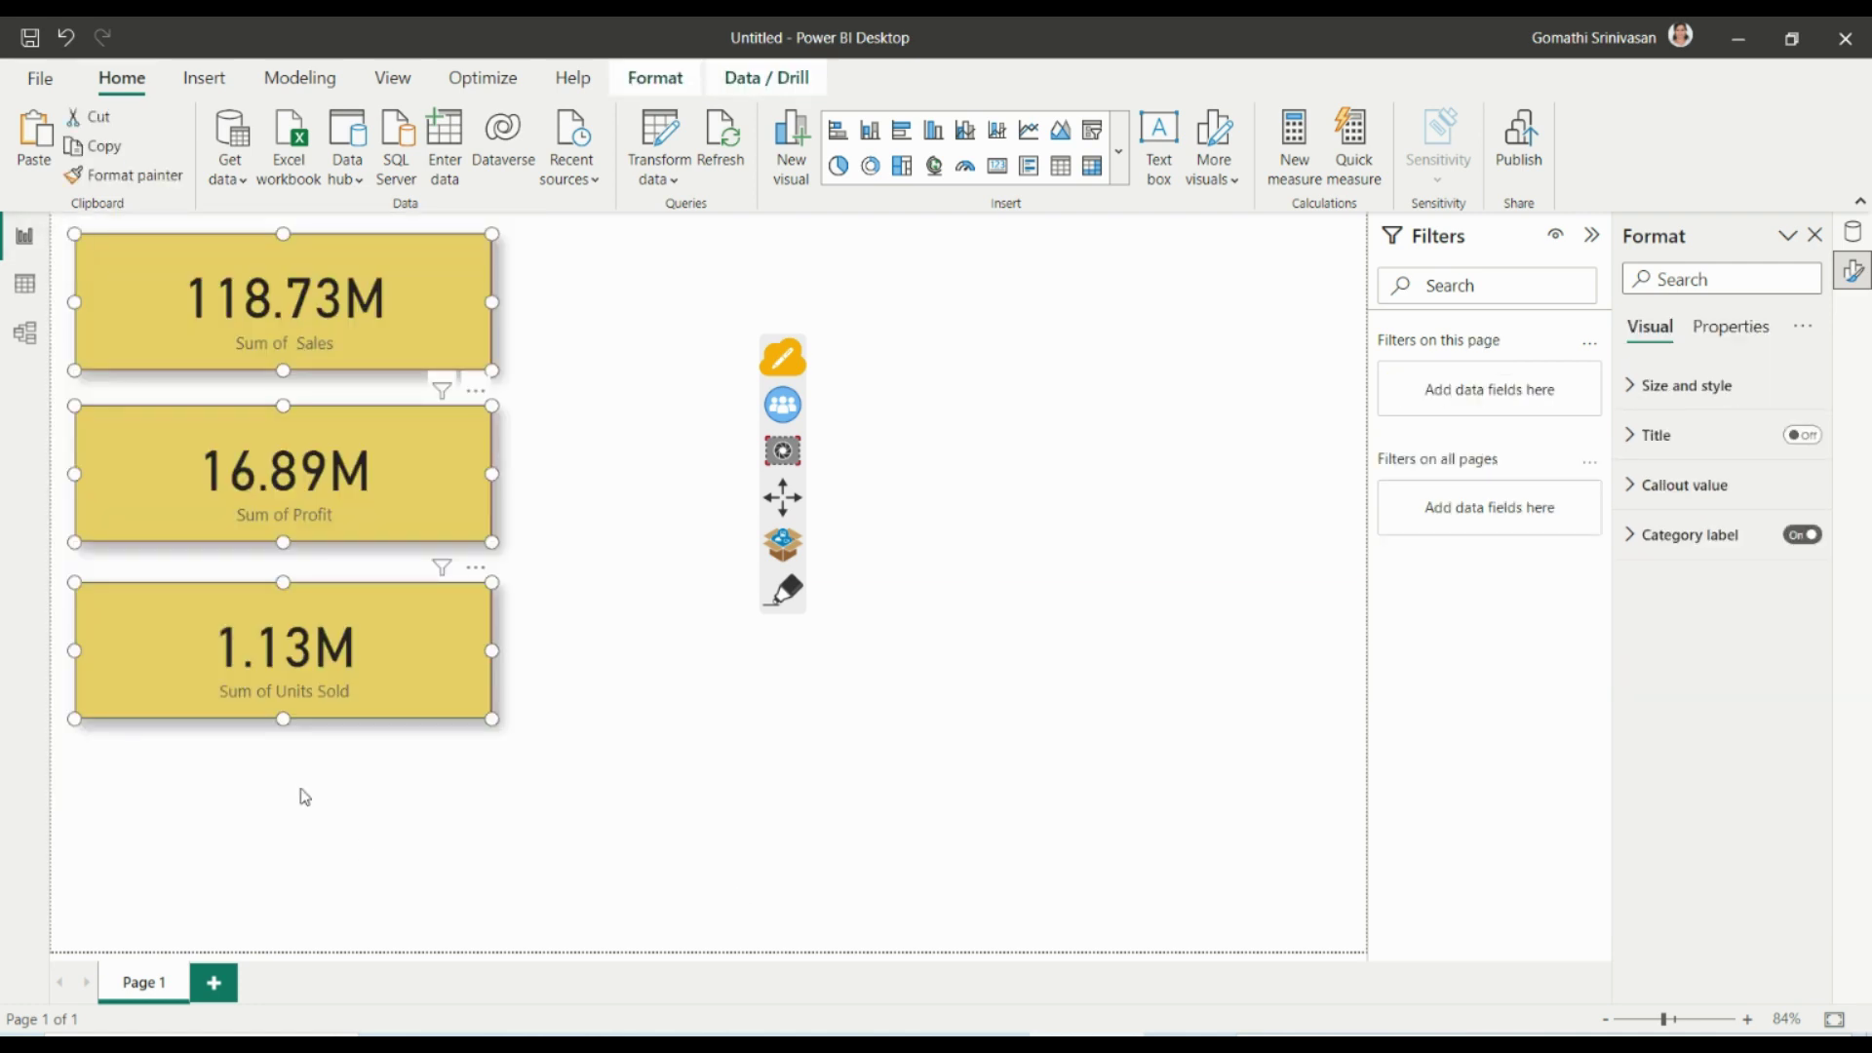
Align the three selected cards' left and right edges.
{"action": "left_click", "coordinate": [655, 80]}
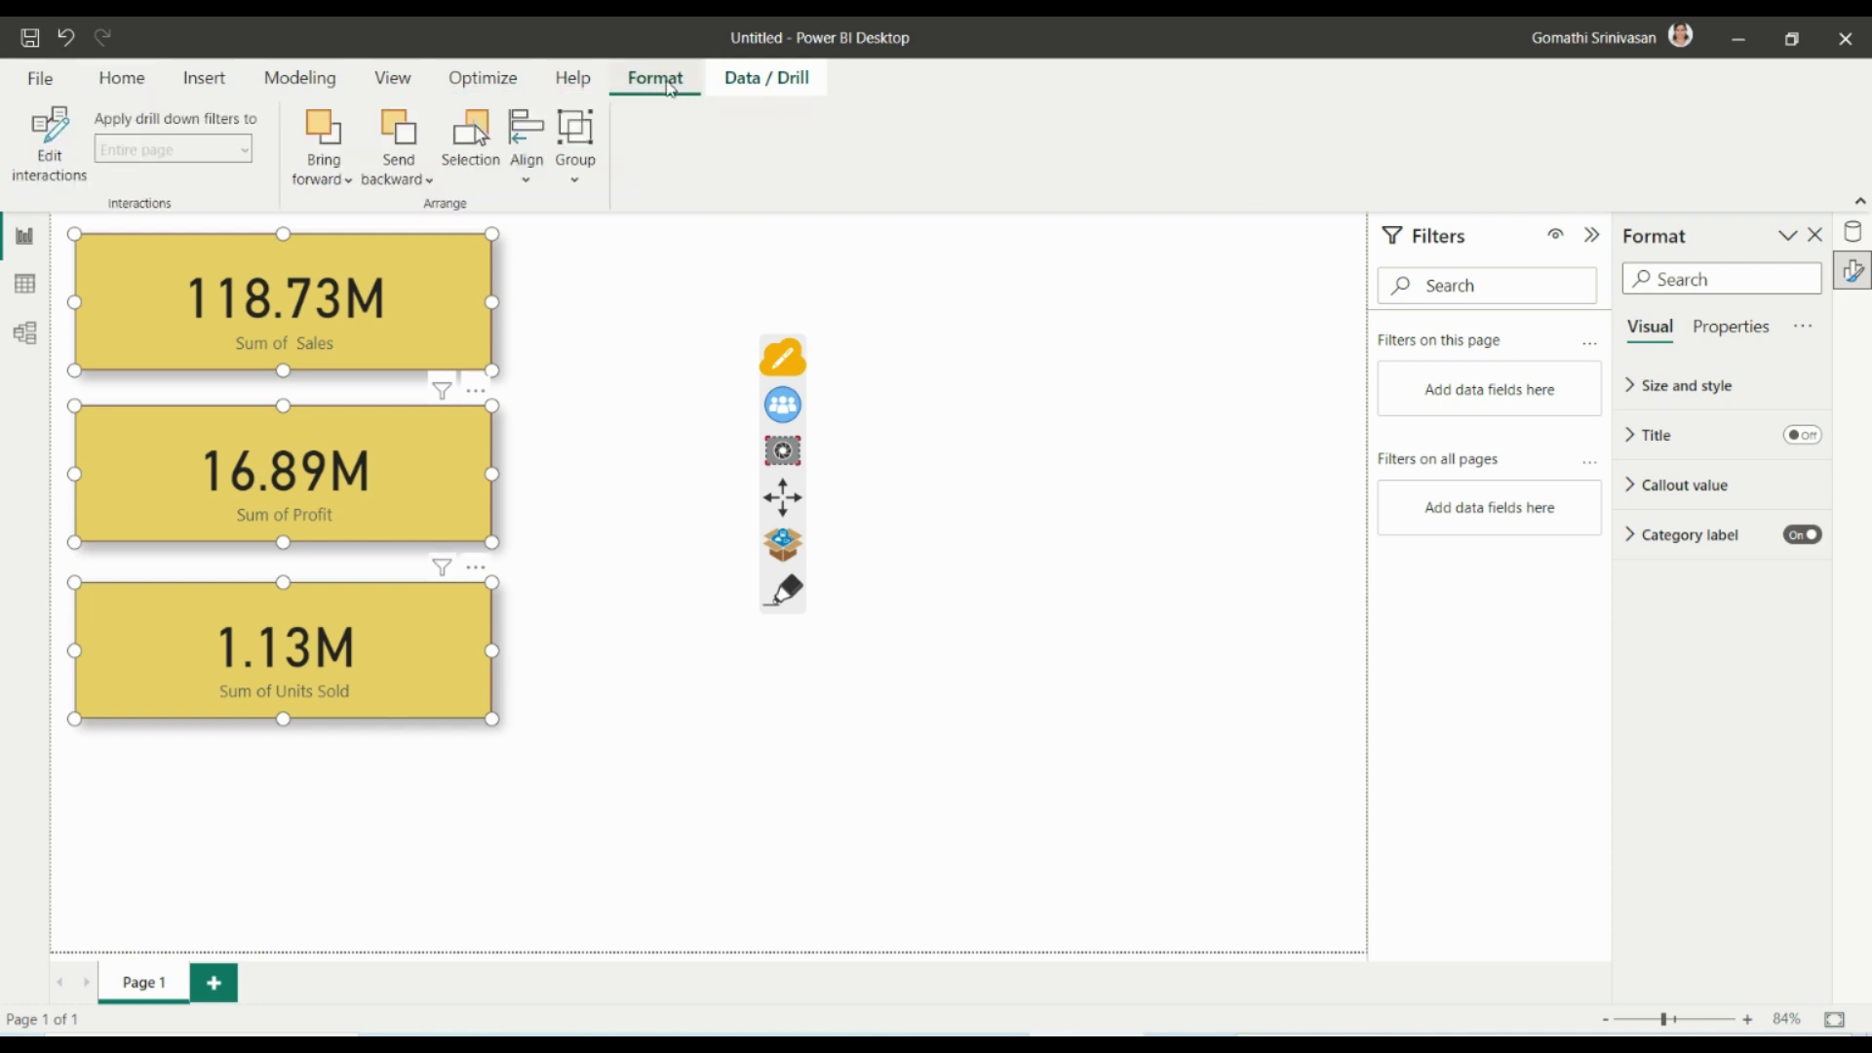
{"action": "left_click", "coordinate": [578, 186]}
{"action": "left_click", "coordinate": [530, 187]}
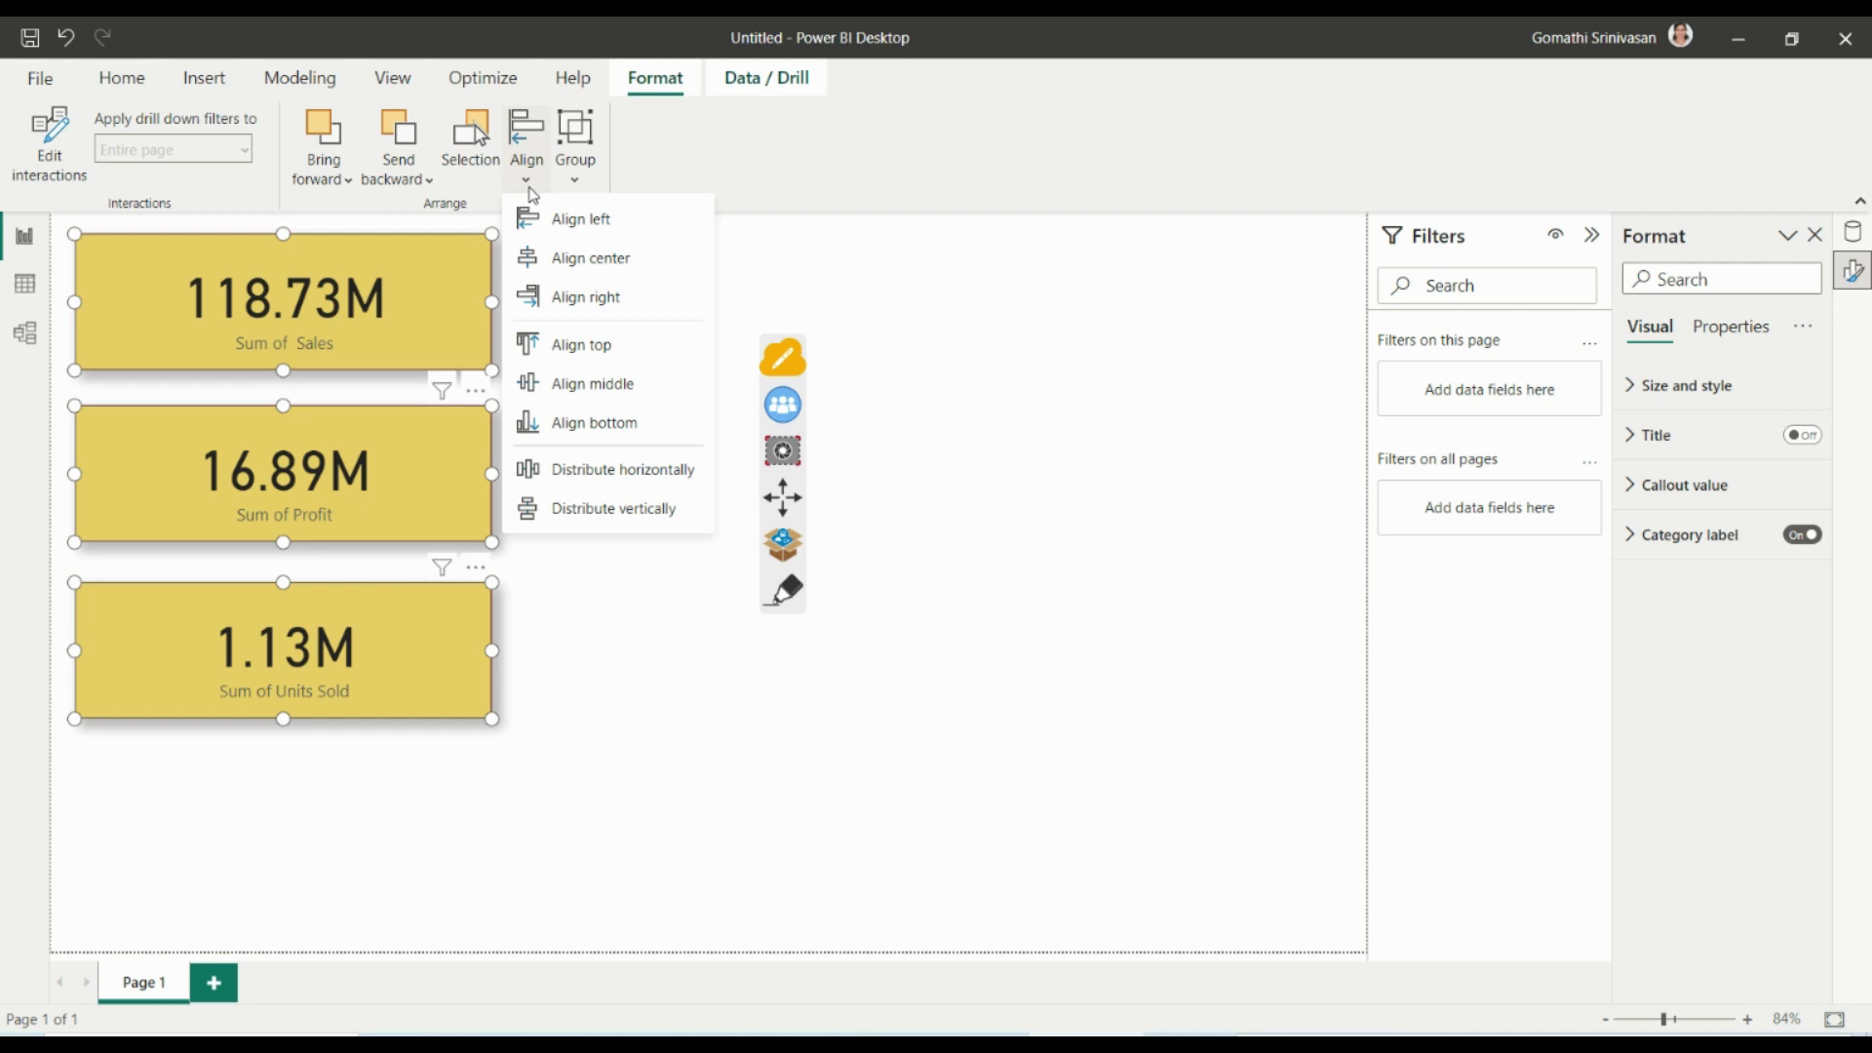
{"action": "left_click", "coordinate": [563, 241]}
{"action": "left_click", "coordinate": [527, 185]}
{"action": "left_click", "coordinate": [576, 310]}
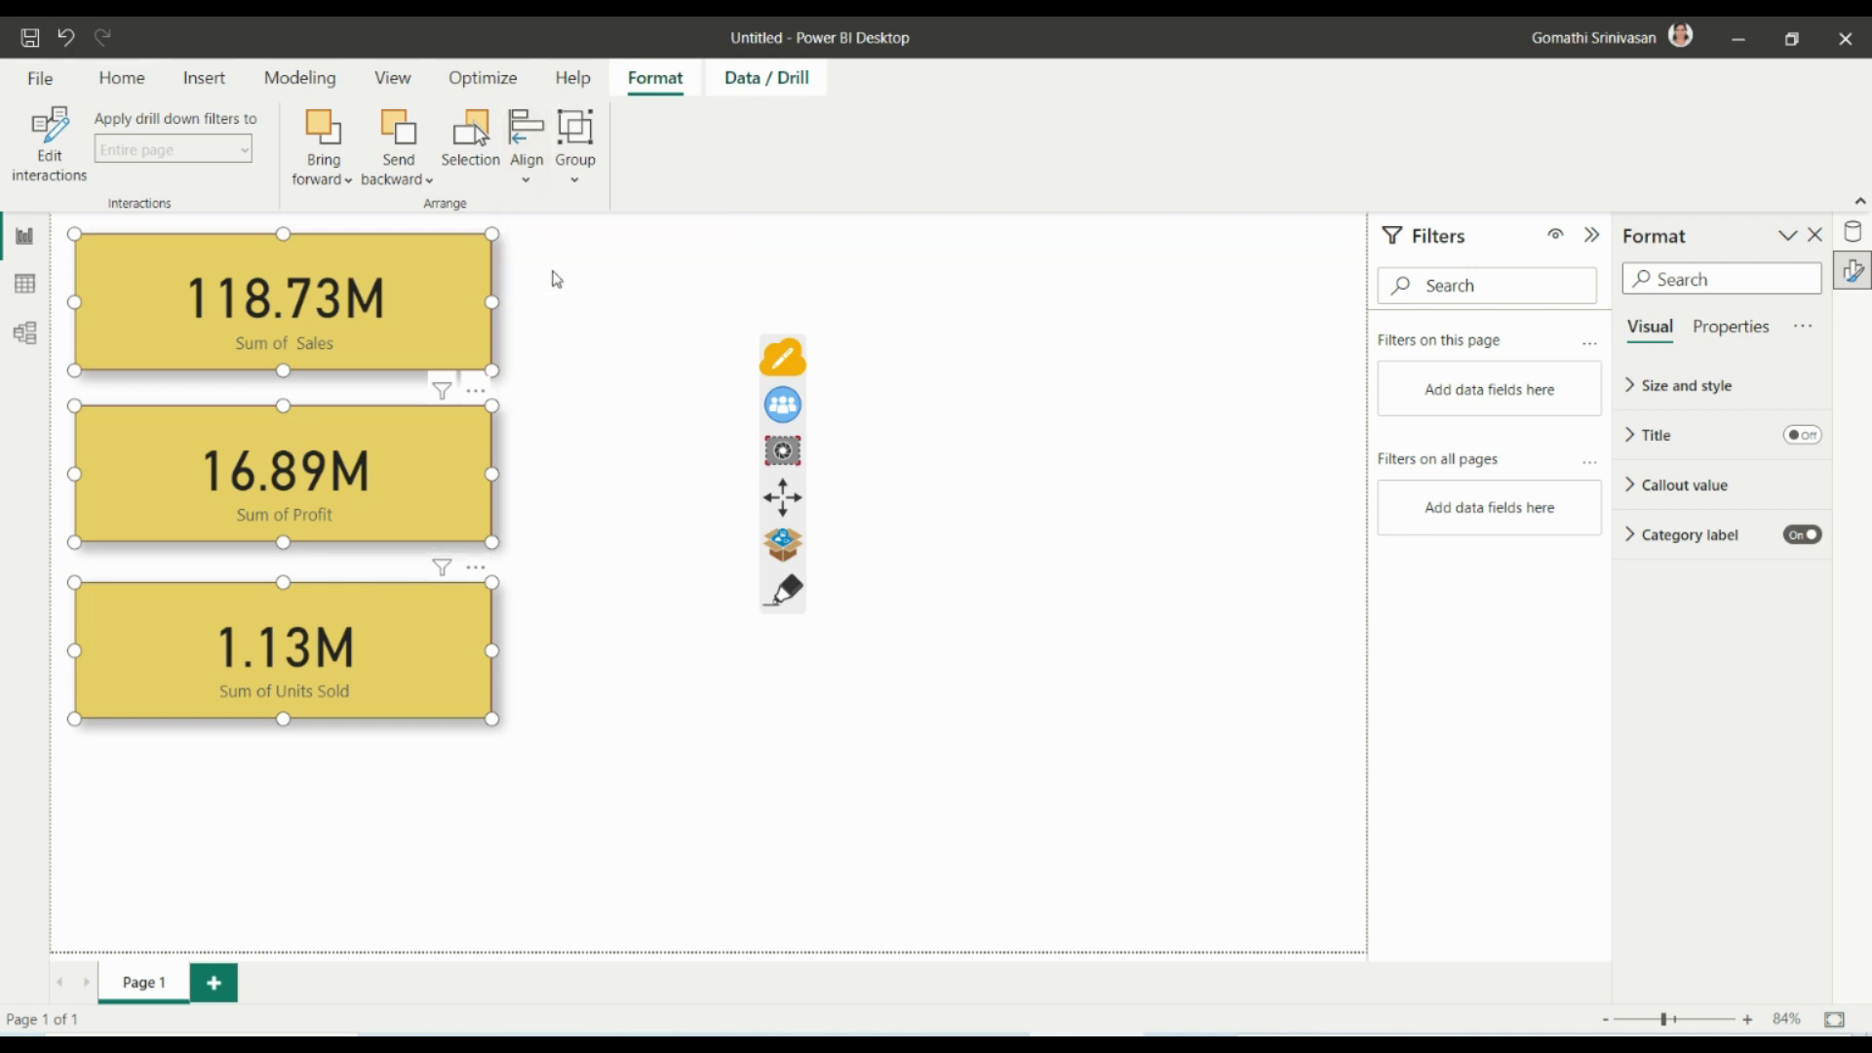
Distribute the cards horizontally and vertically so they're evenly spaced, then deselect.
{"action": "left_click", "coordinate": [535, 174]}
{"action": "left_click", "coordinate": [622, 466]}
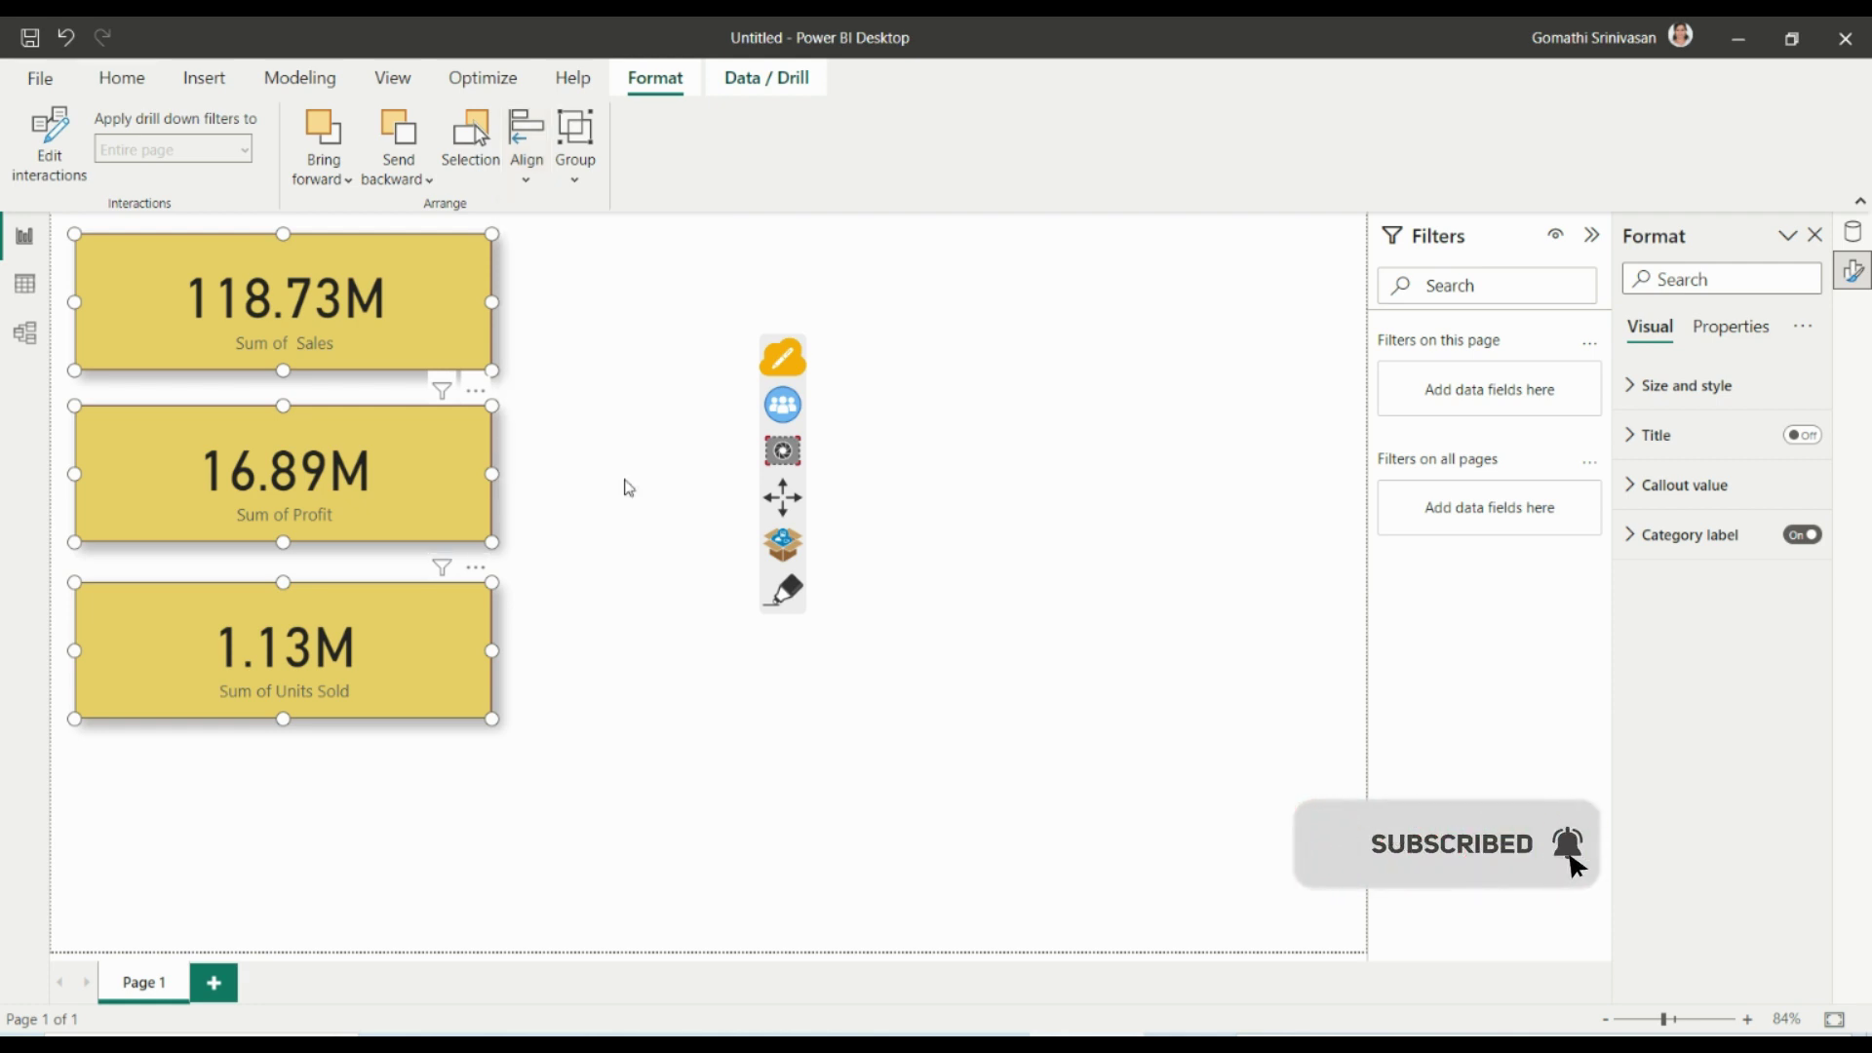
{"action": "left_click", "coordinate": [535, 178]}
{"action": "left_click", "coordinate": [597, 508]}
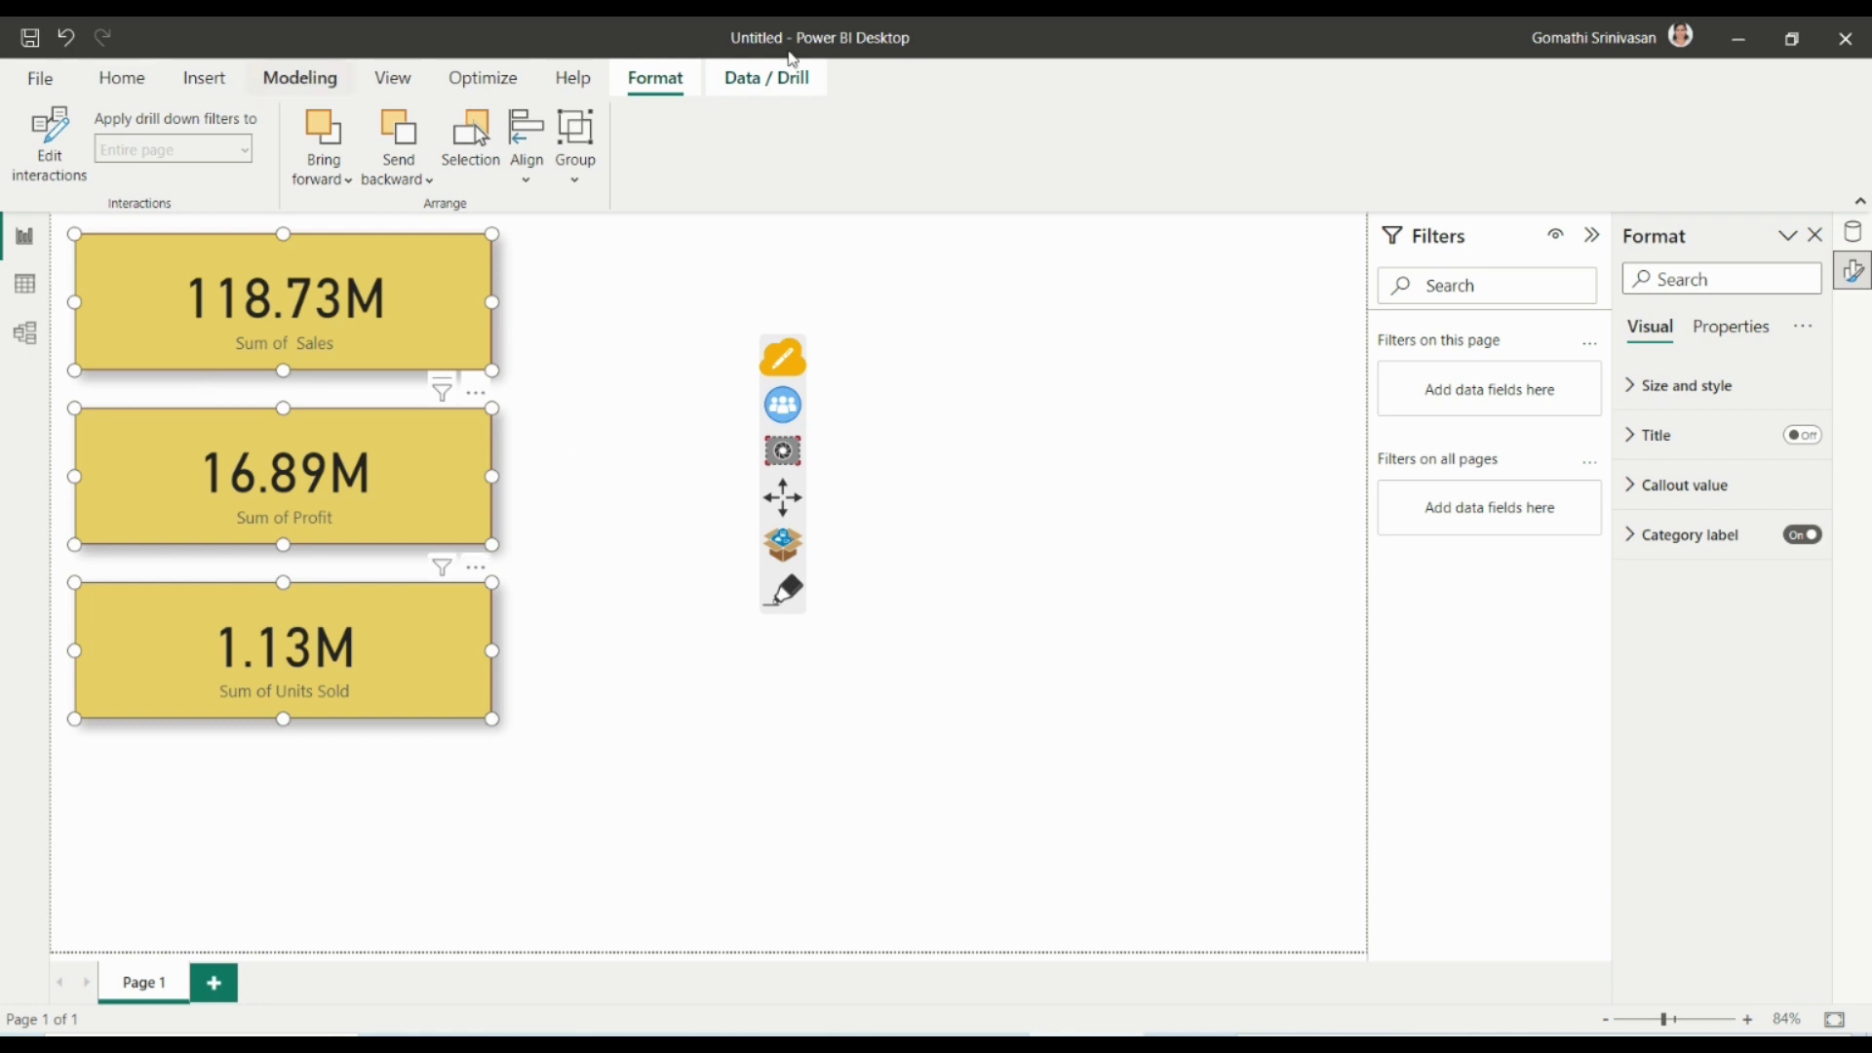
{"action": "left_click", "coordinate": [1134, 523]}
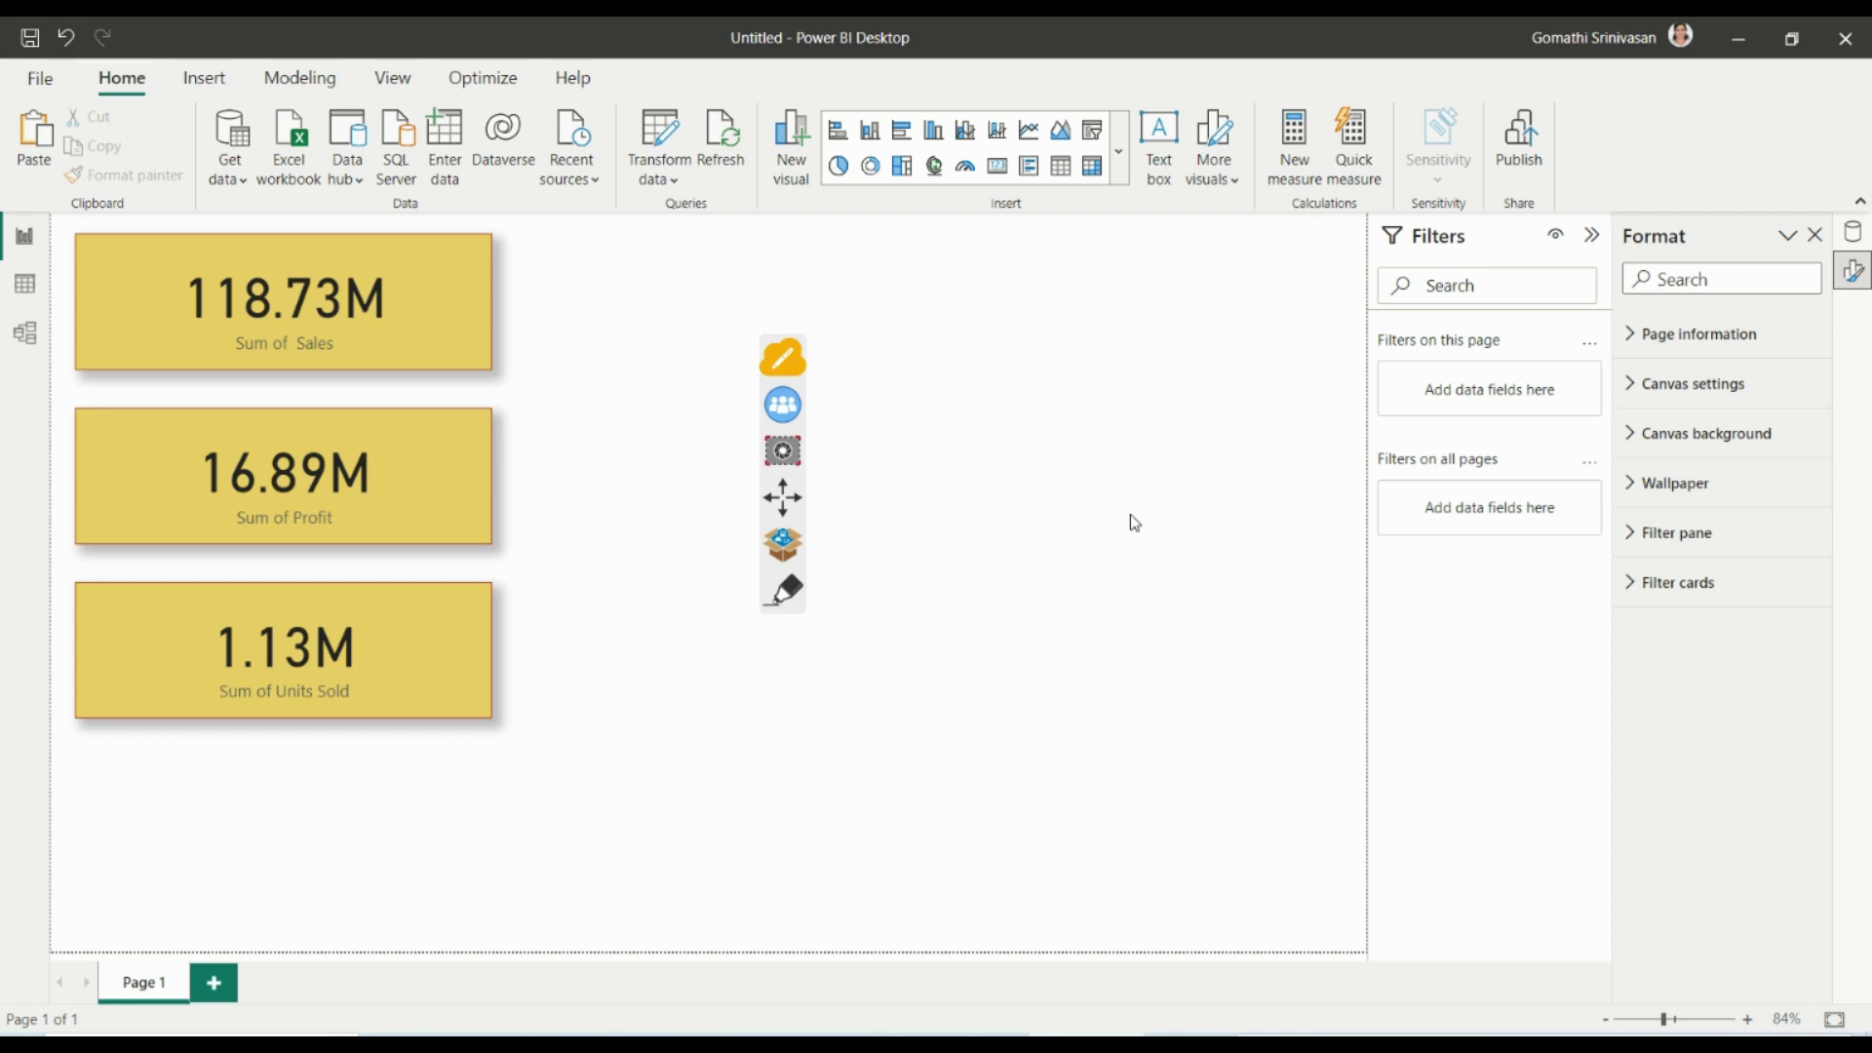
Browse the full visual types gallery, close it, and select the Units Sold card.
{"action": "left_click", "coordinate": [1117, 148]}
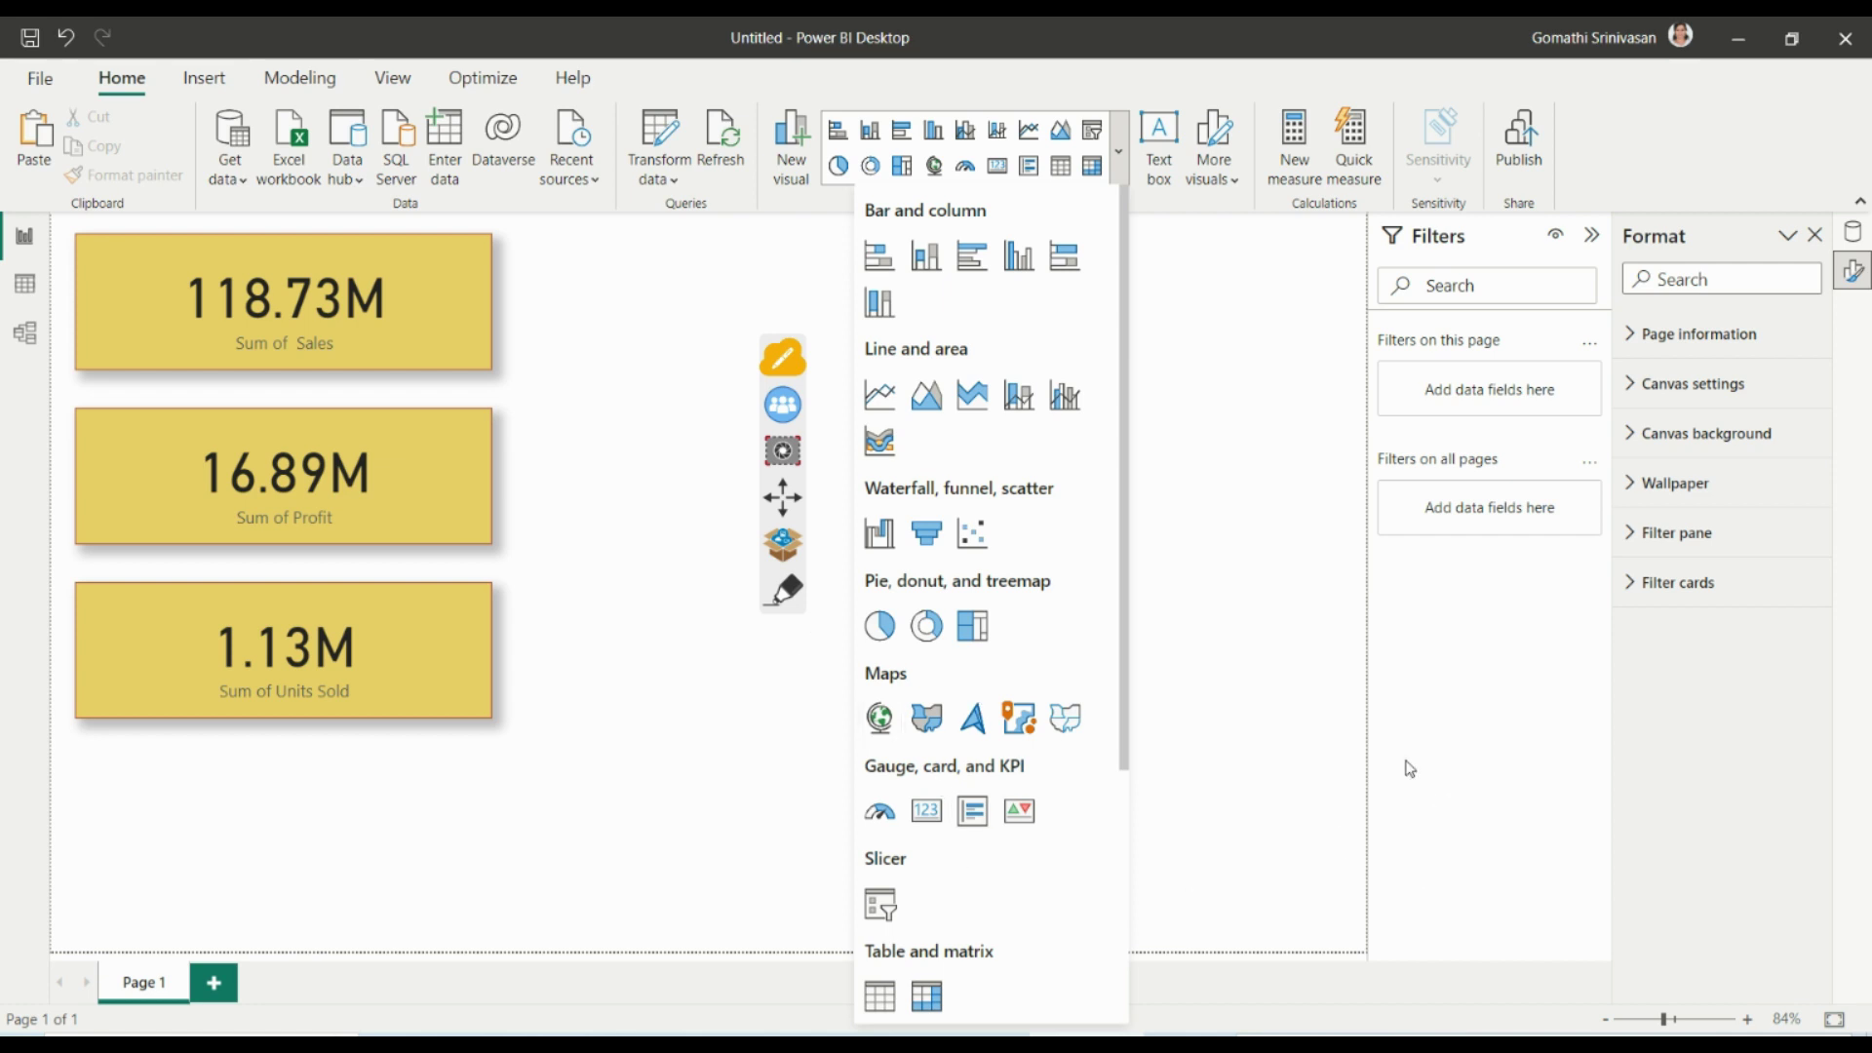
{"action": "left_click", "coordinate": [1232, 720]}
{"action": "left_click", "coordinate": [366, 624]}
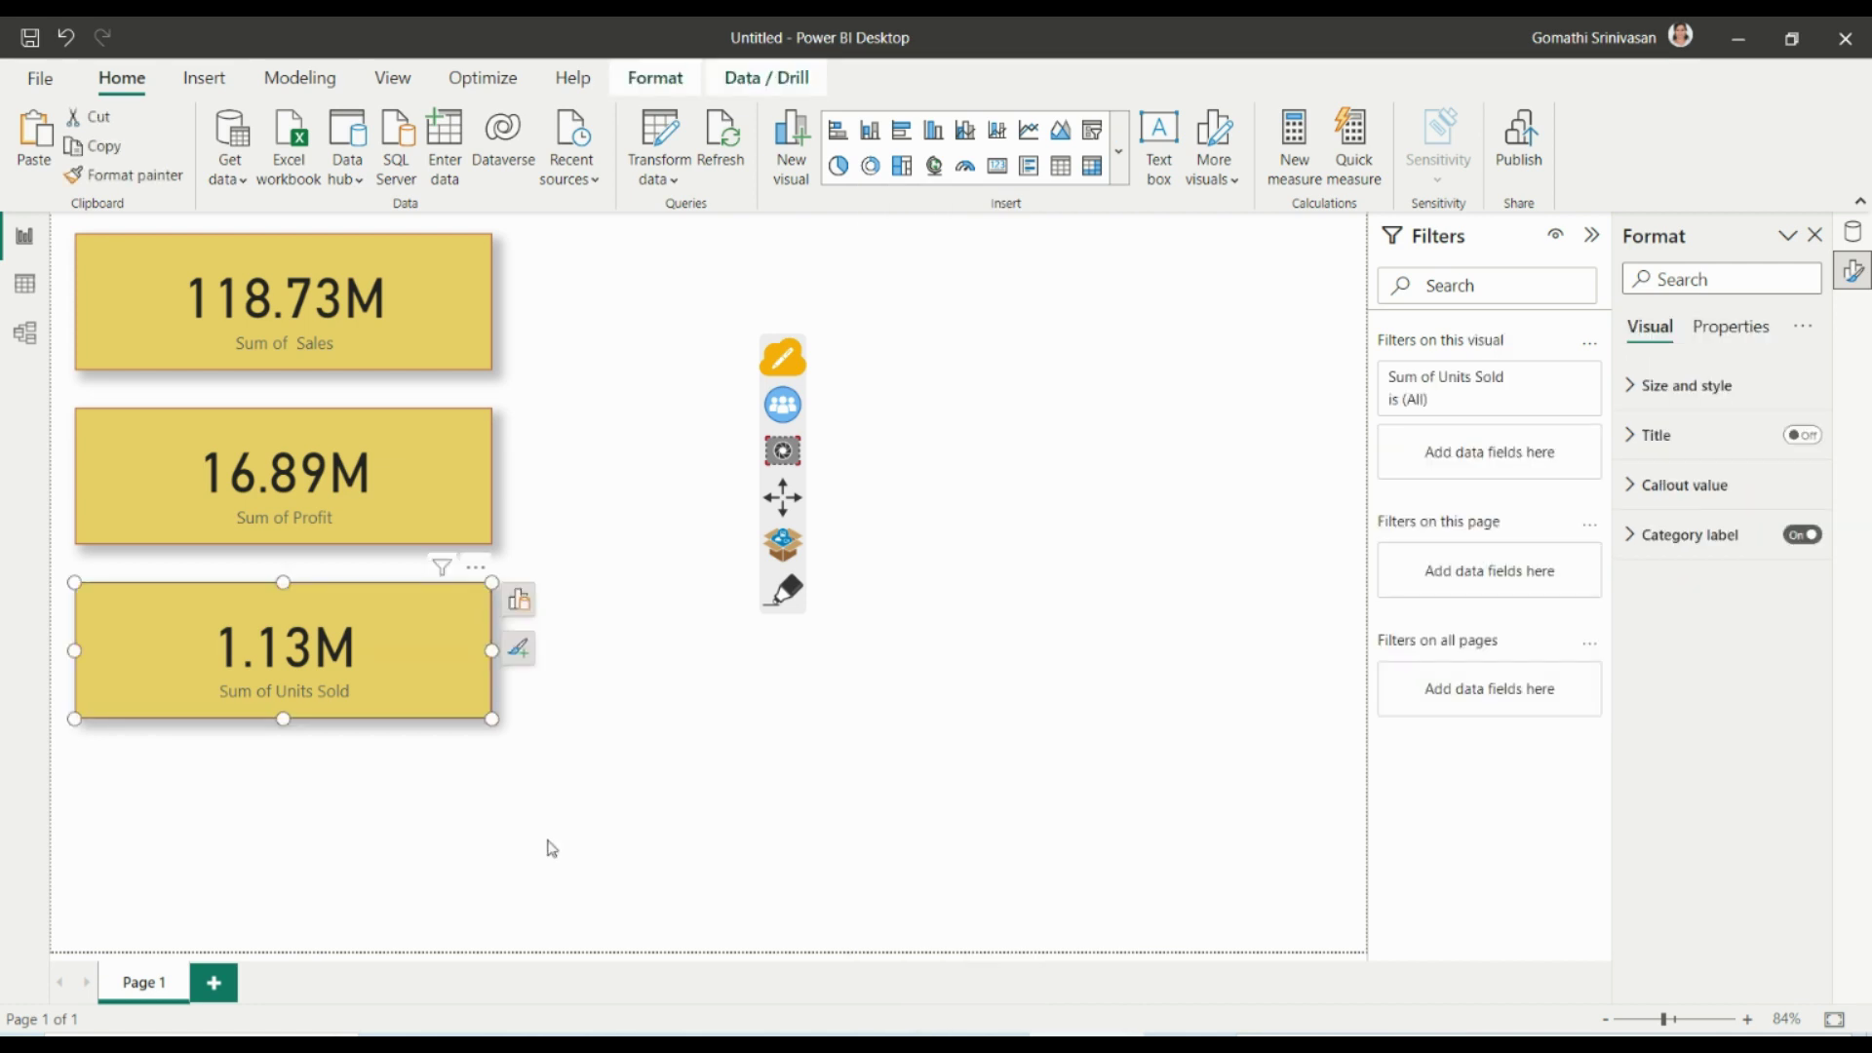
Swap the third card's field to Product and back to Units Sold, then expand the visuals gallery.
{"action": "left_click", "coordinate": [517, 655]}
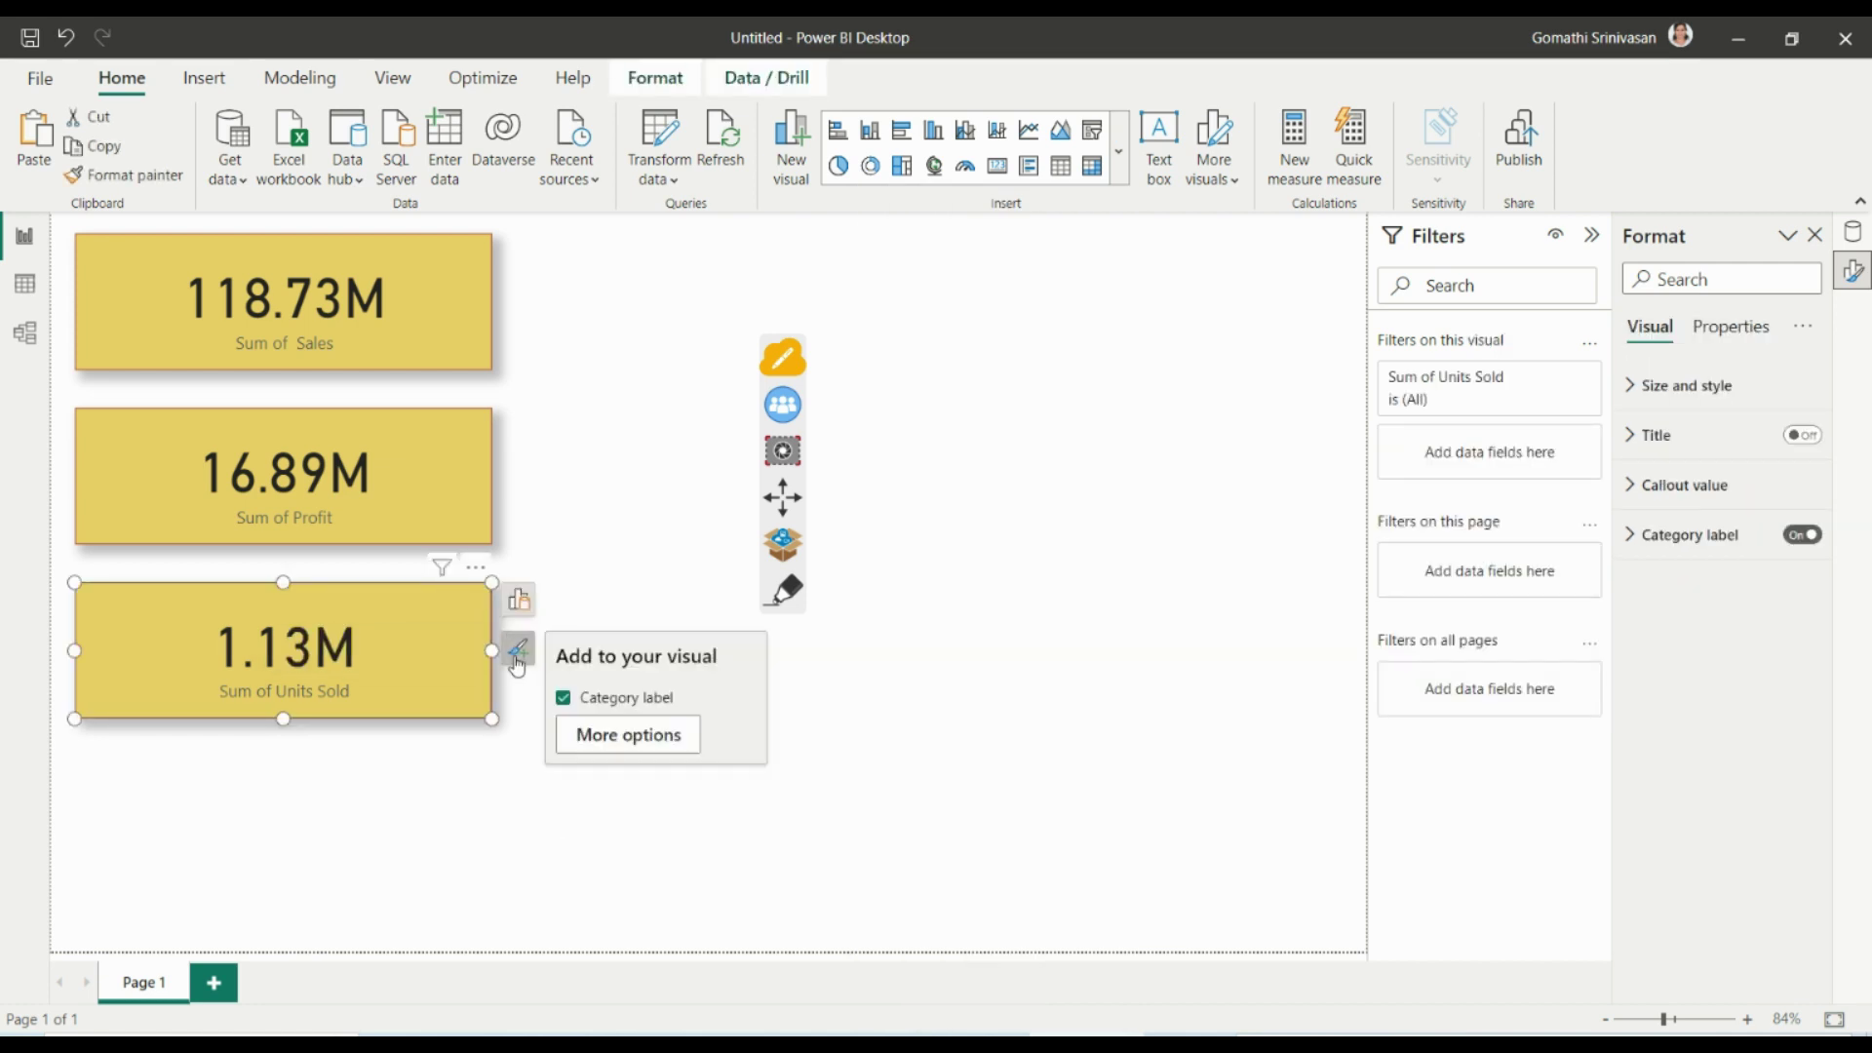
{"action": "left_click", "coordinate": [519, 599]}
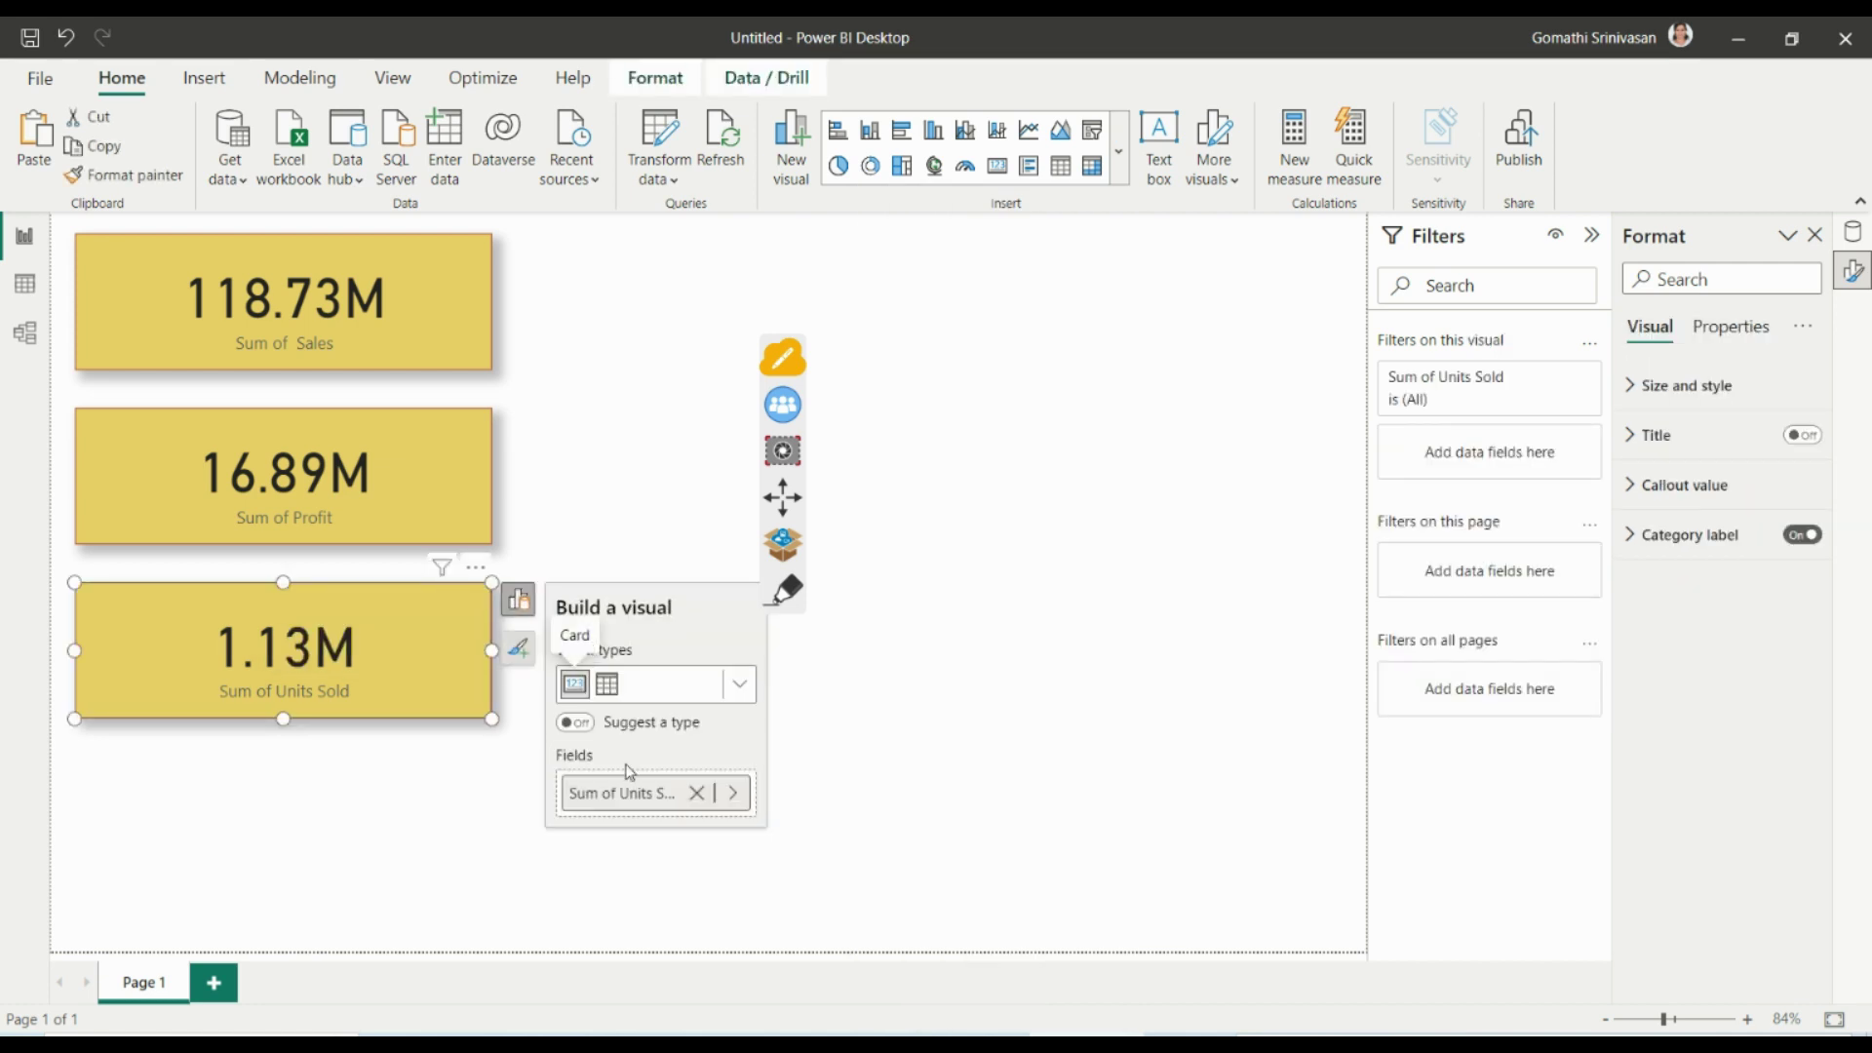
{"action": "left_click", "coordinate": [732, 794]}
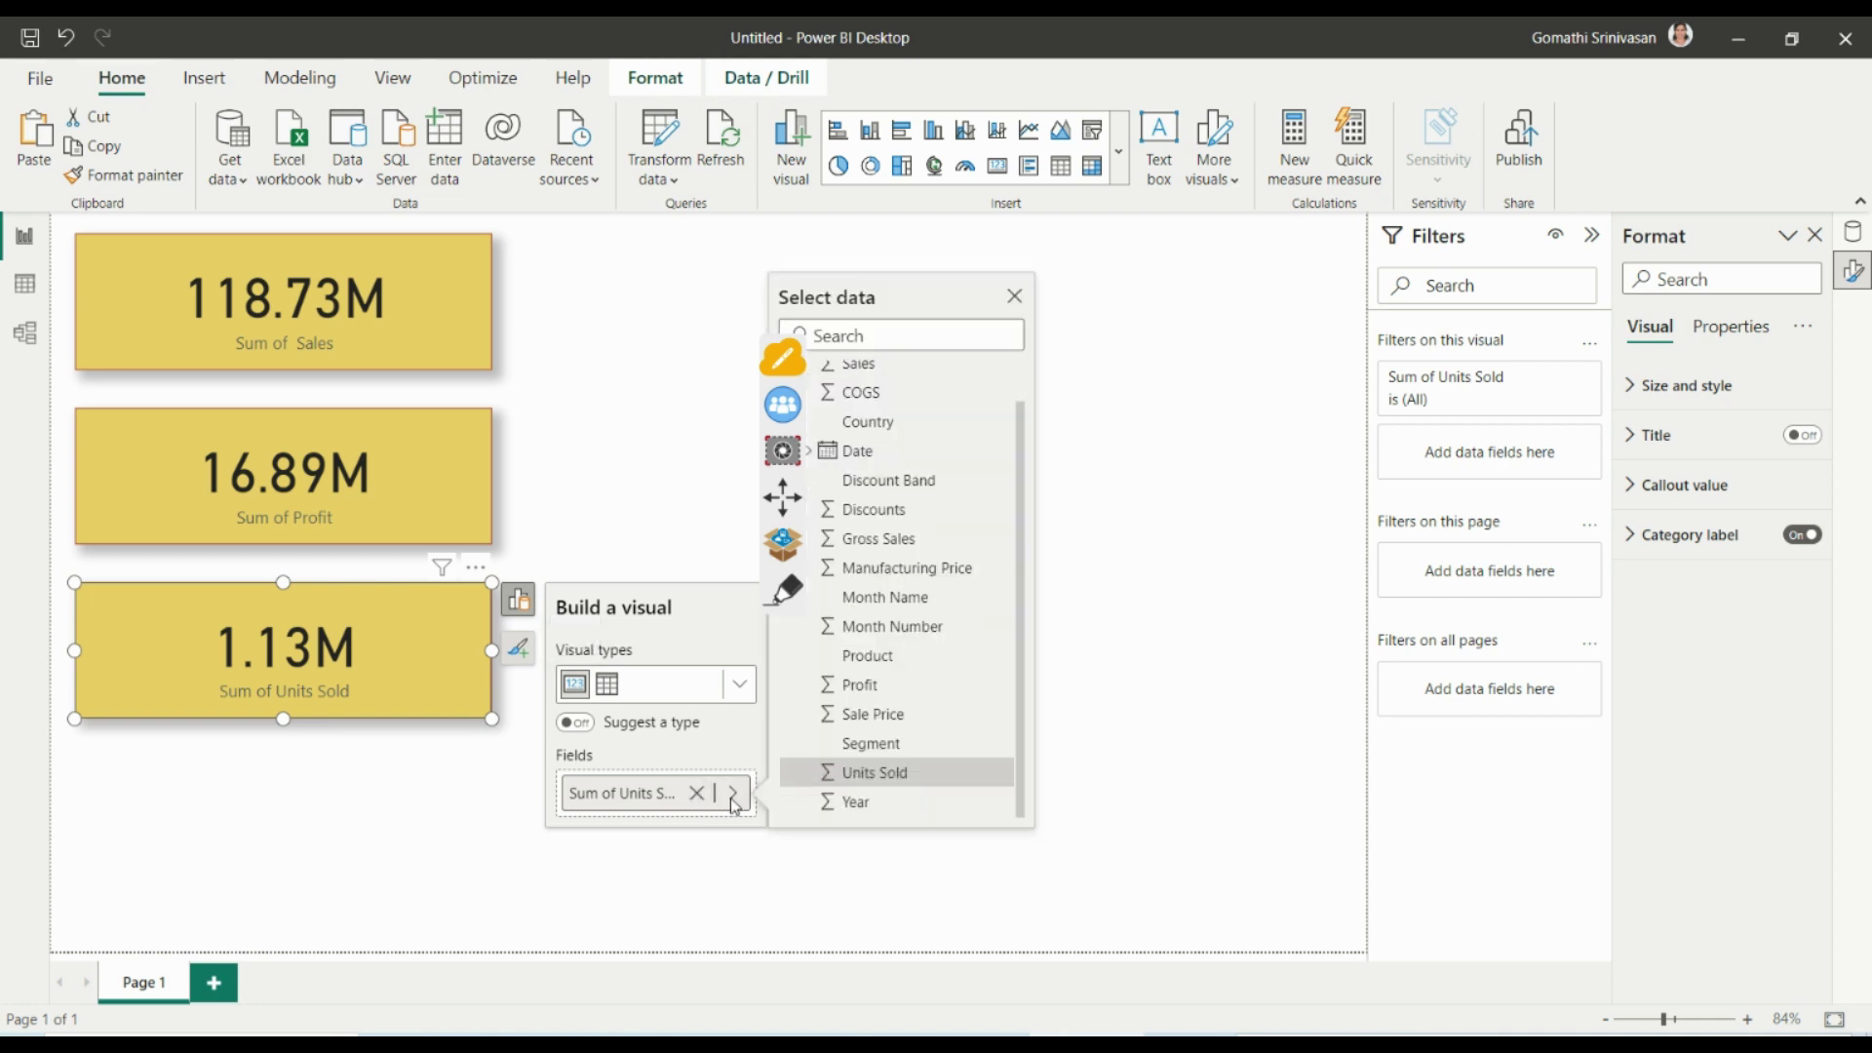
{"action": "left_click", "coordinate": [860, 659]}
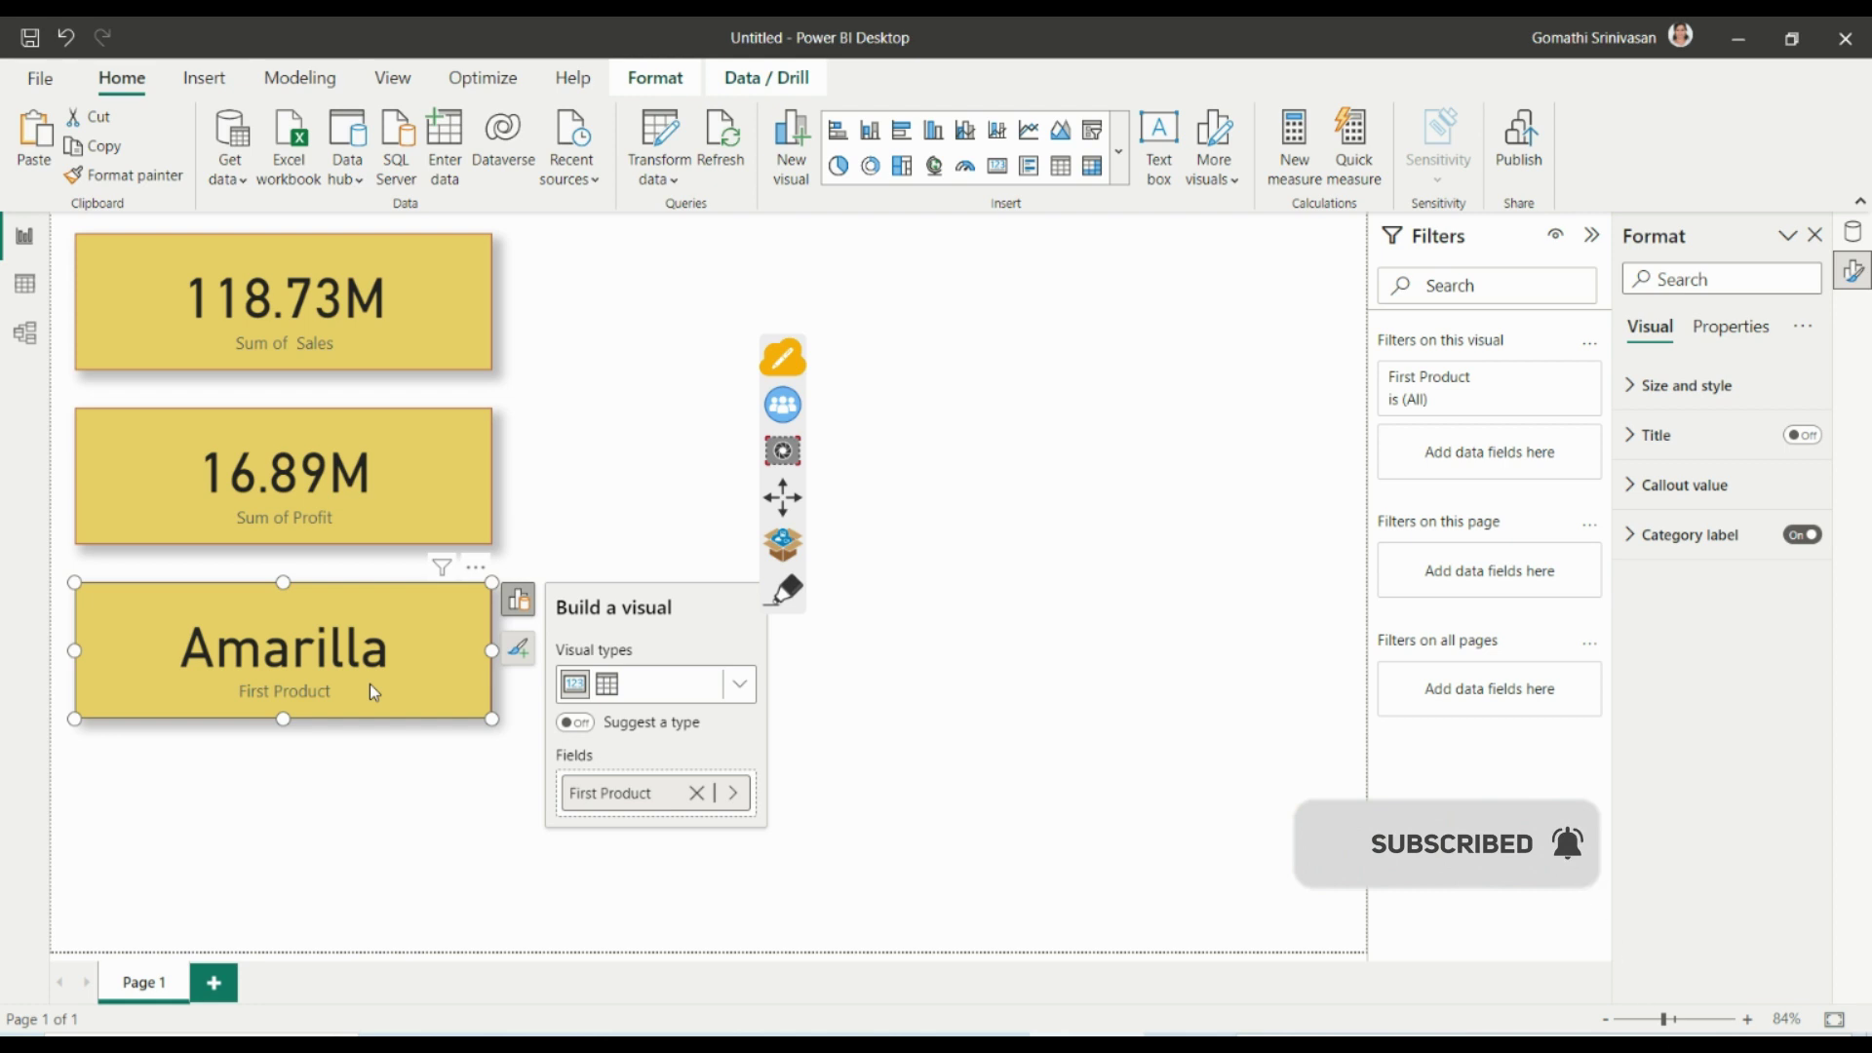
{"action": "left_click", "coordinate": [733, 793]}
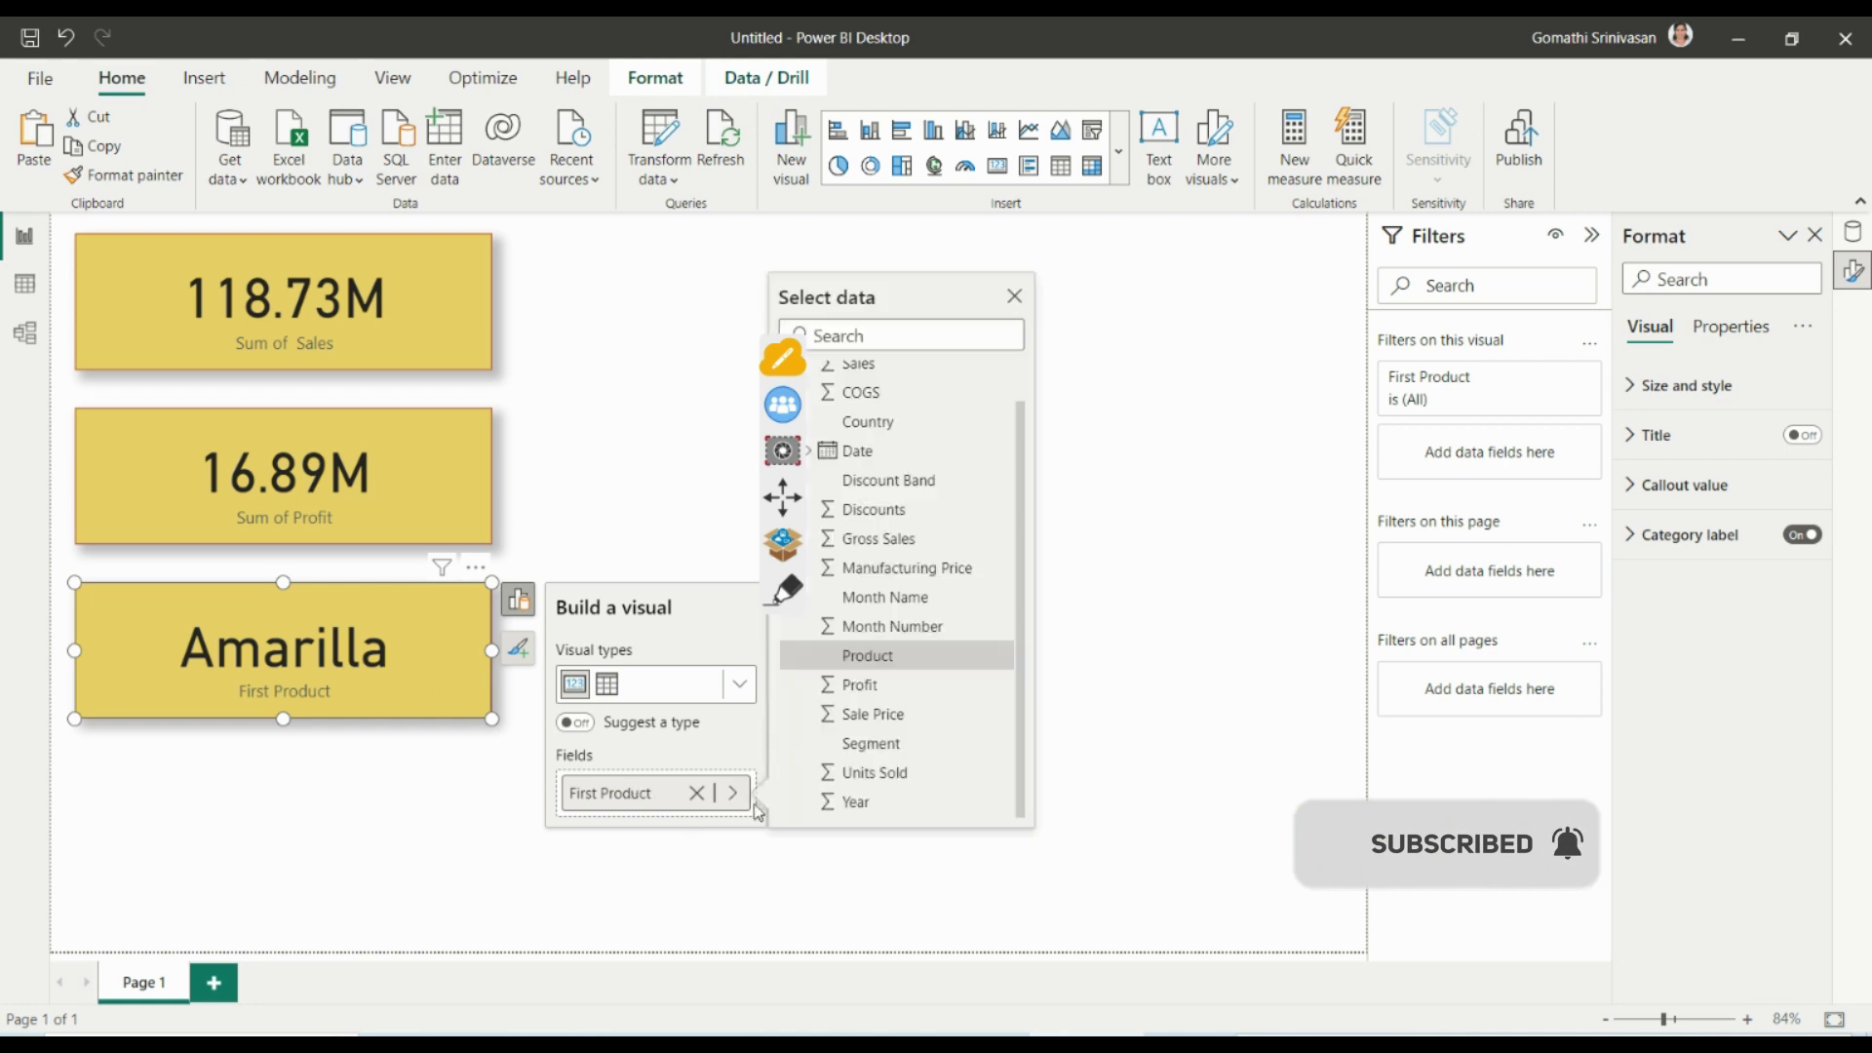
{"action": "left_click", "coordinate": [853, 773]}
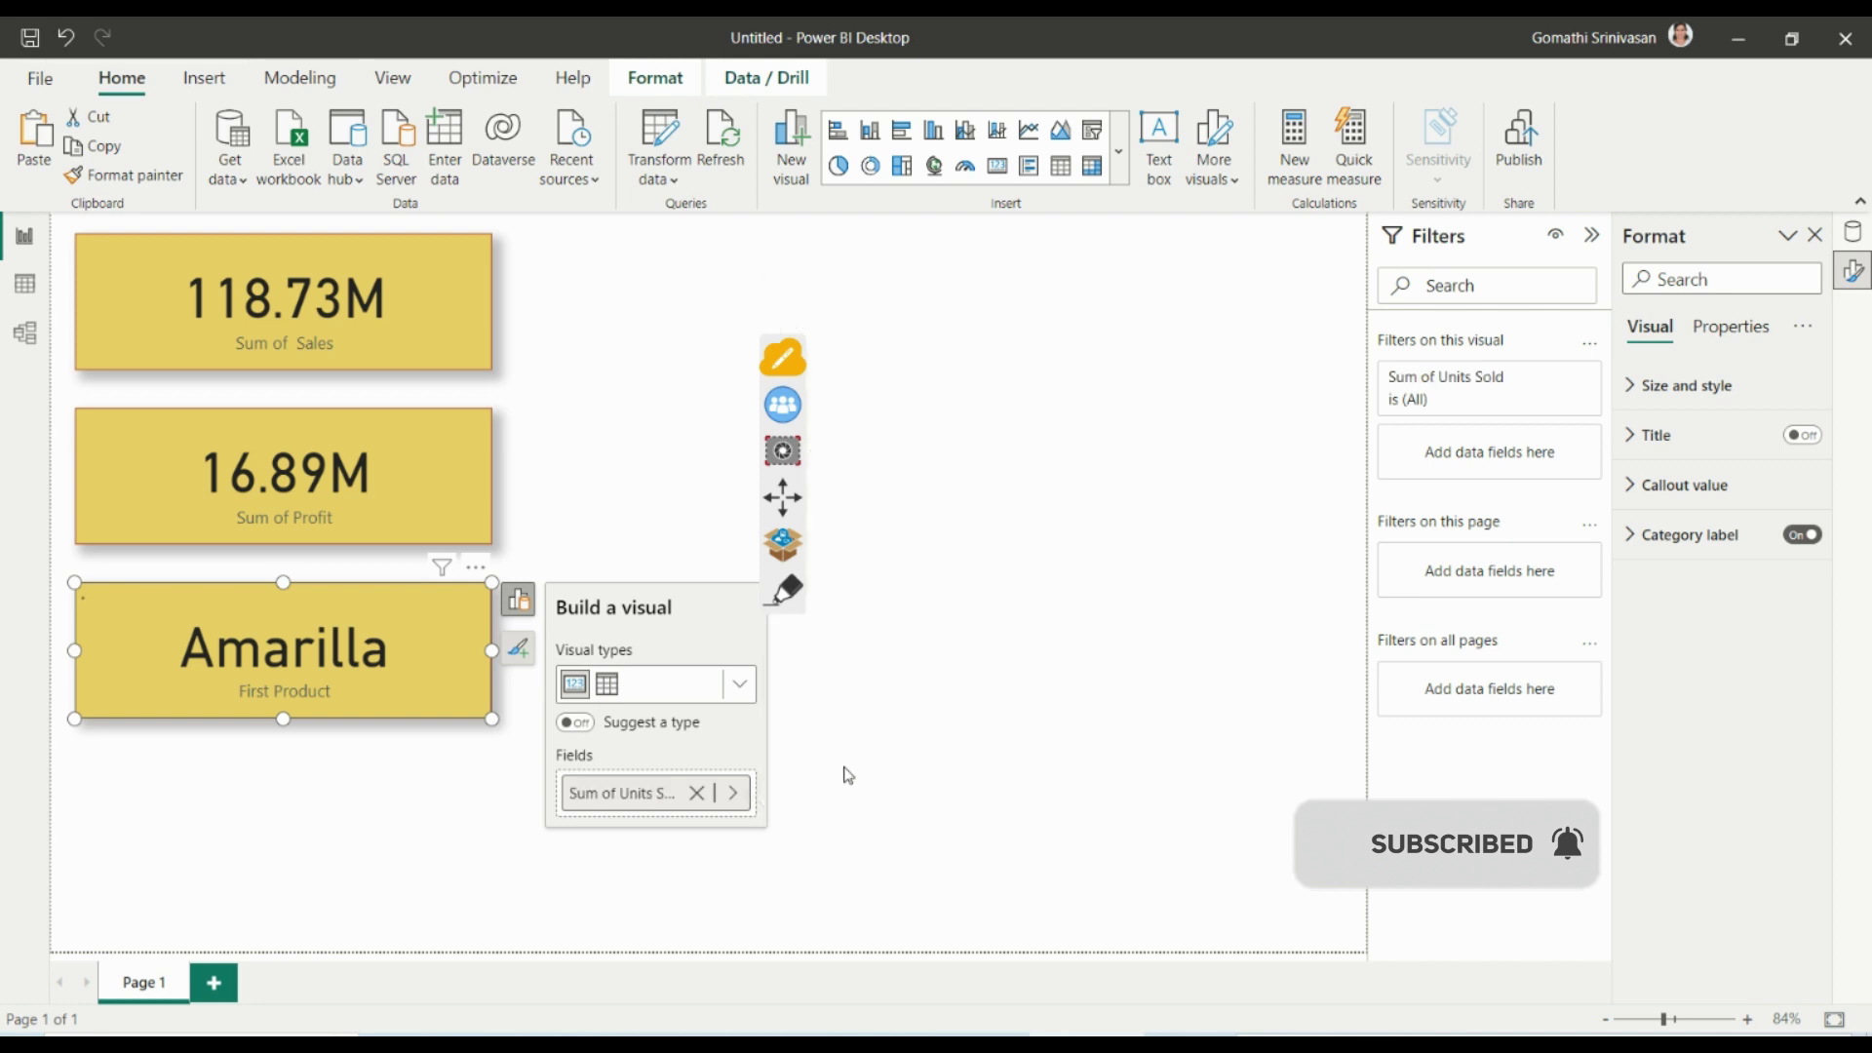
{"action": "left_click", "coordinate": [1118, 151]}
{"action": "scroll", "coordinate": [1031, 556], "scroll_direction": "down", "scroll_amount": 4}
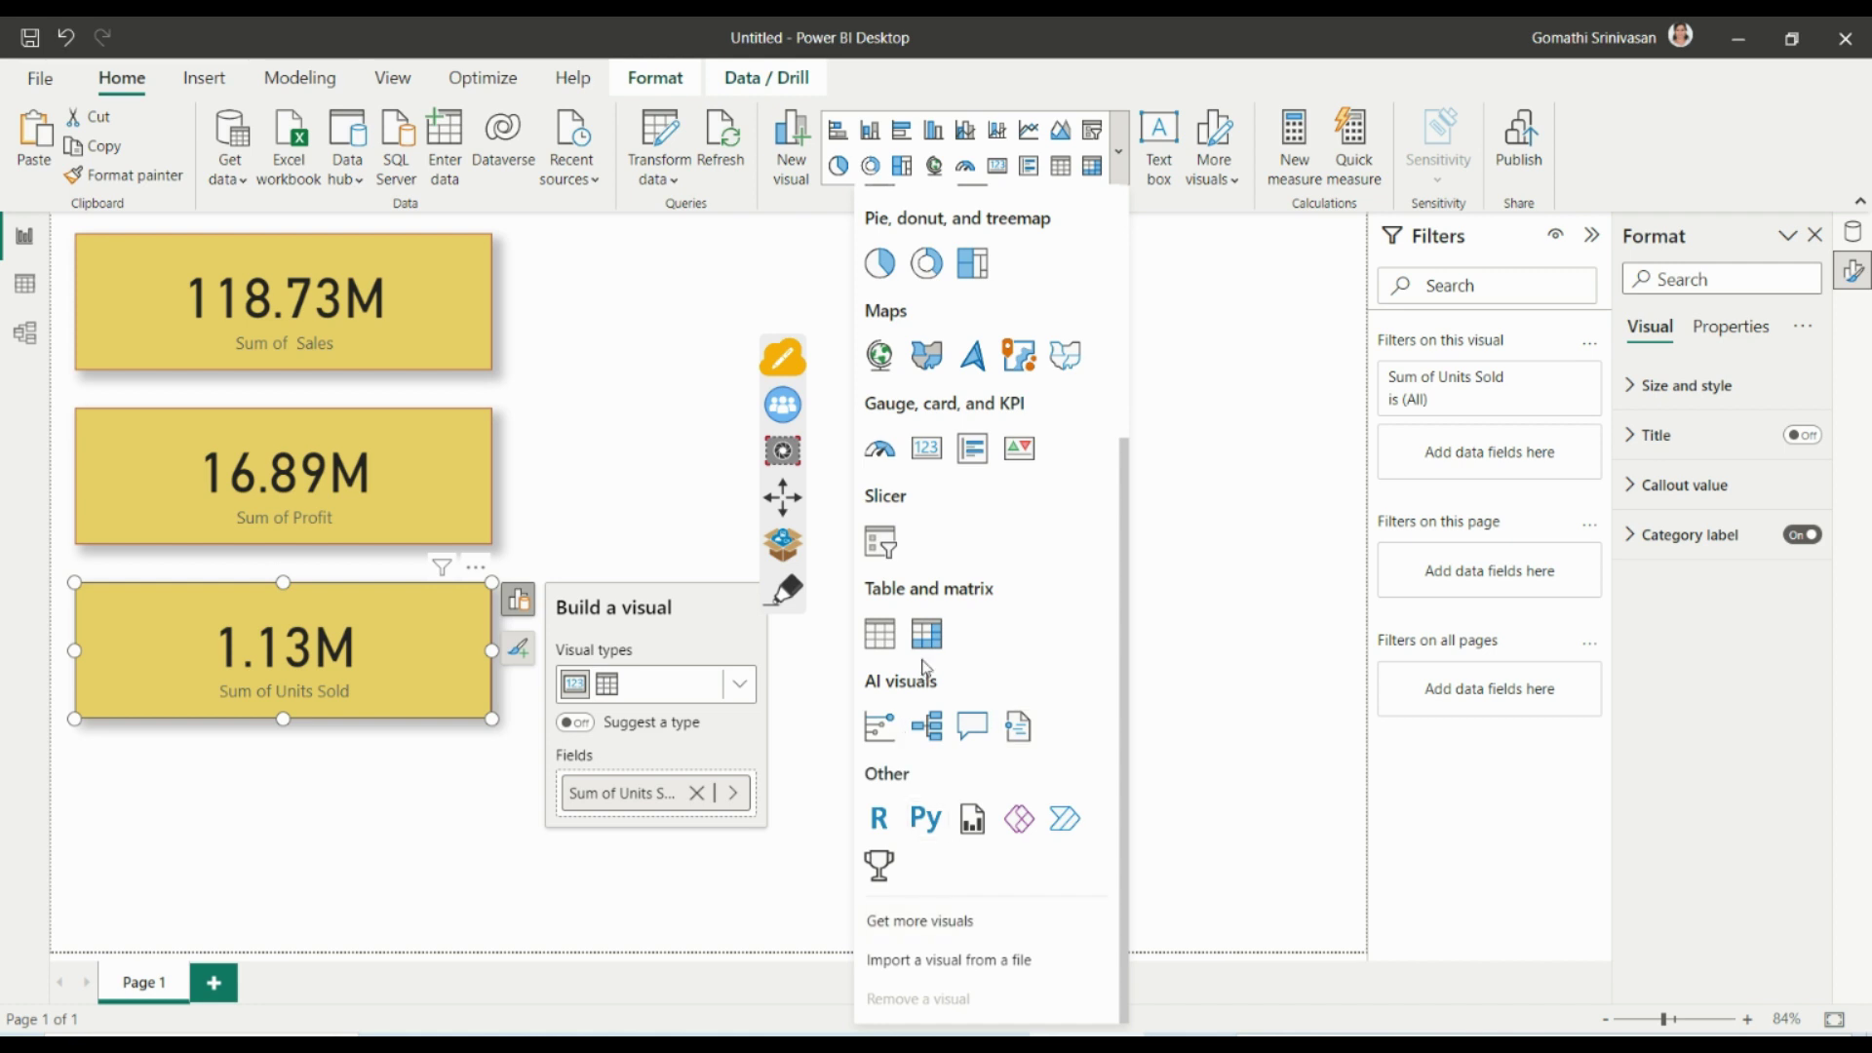